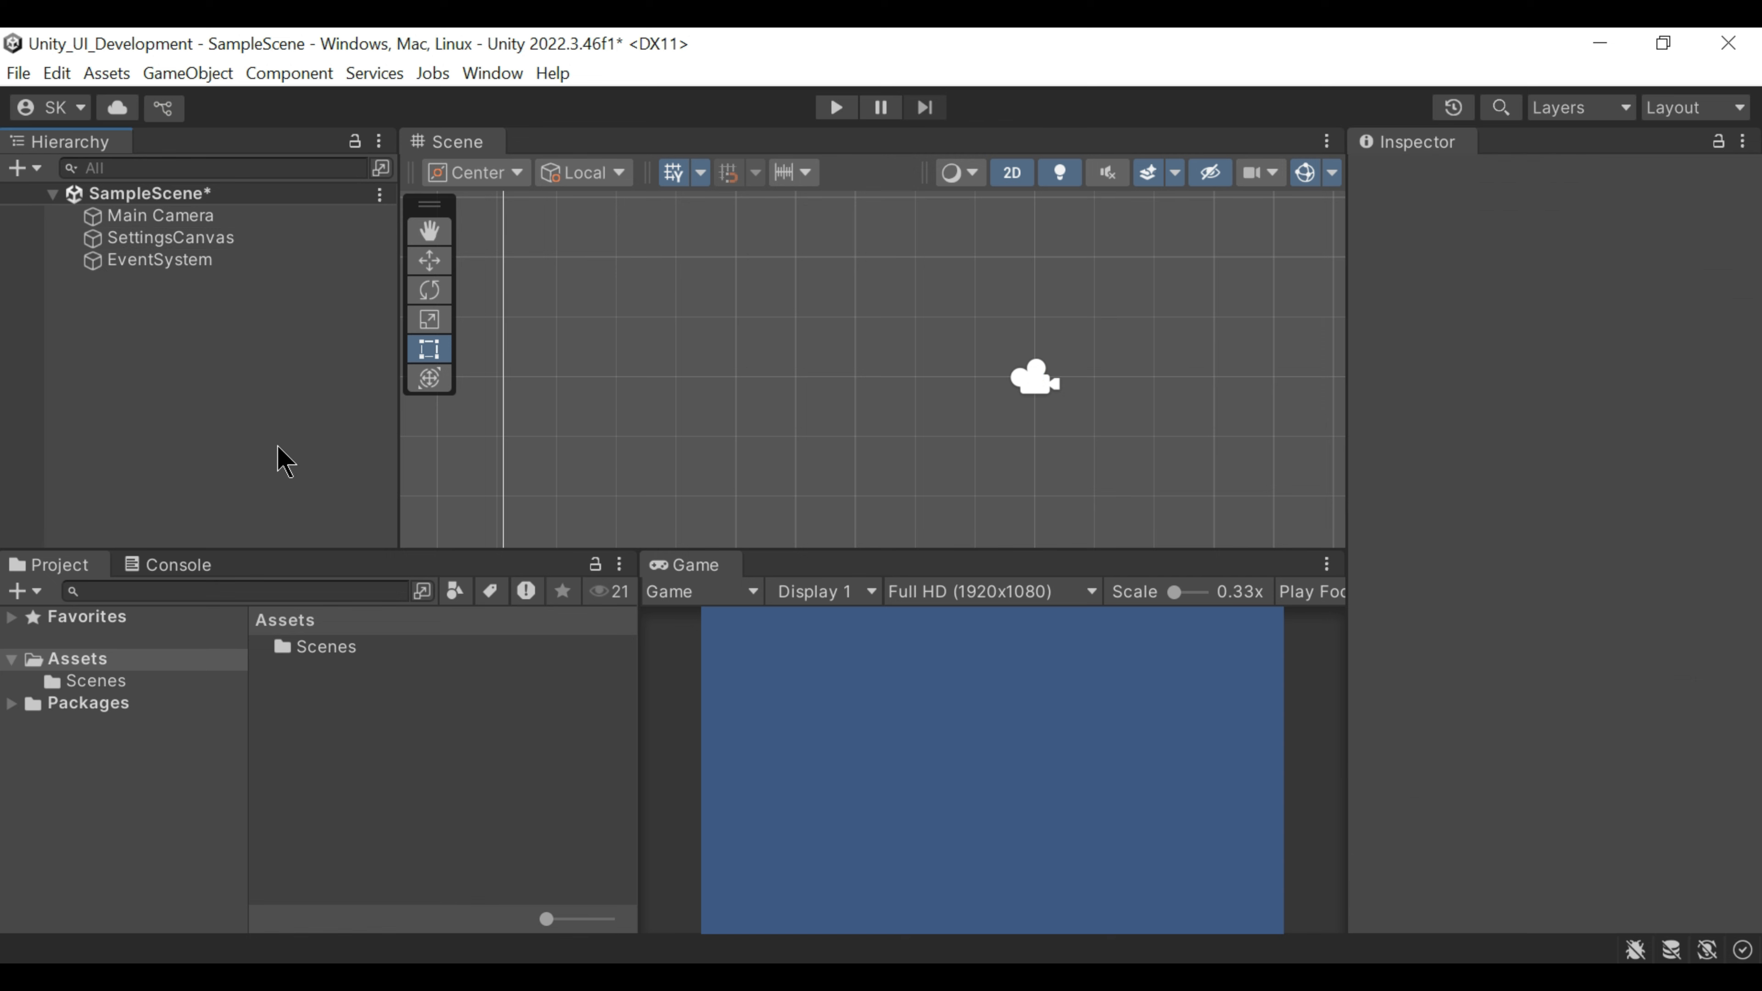
Step: Create an empty child object named SettingsParent under SettingsCanvas
click(226, 239)
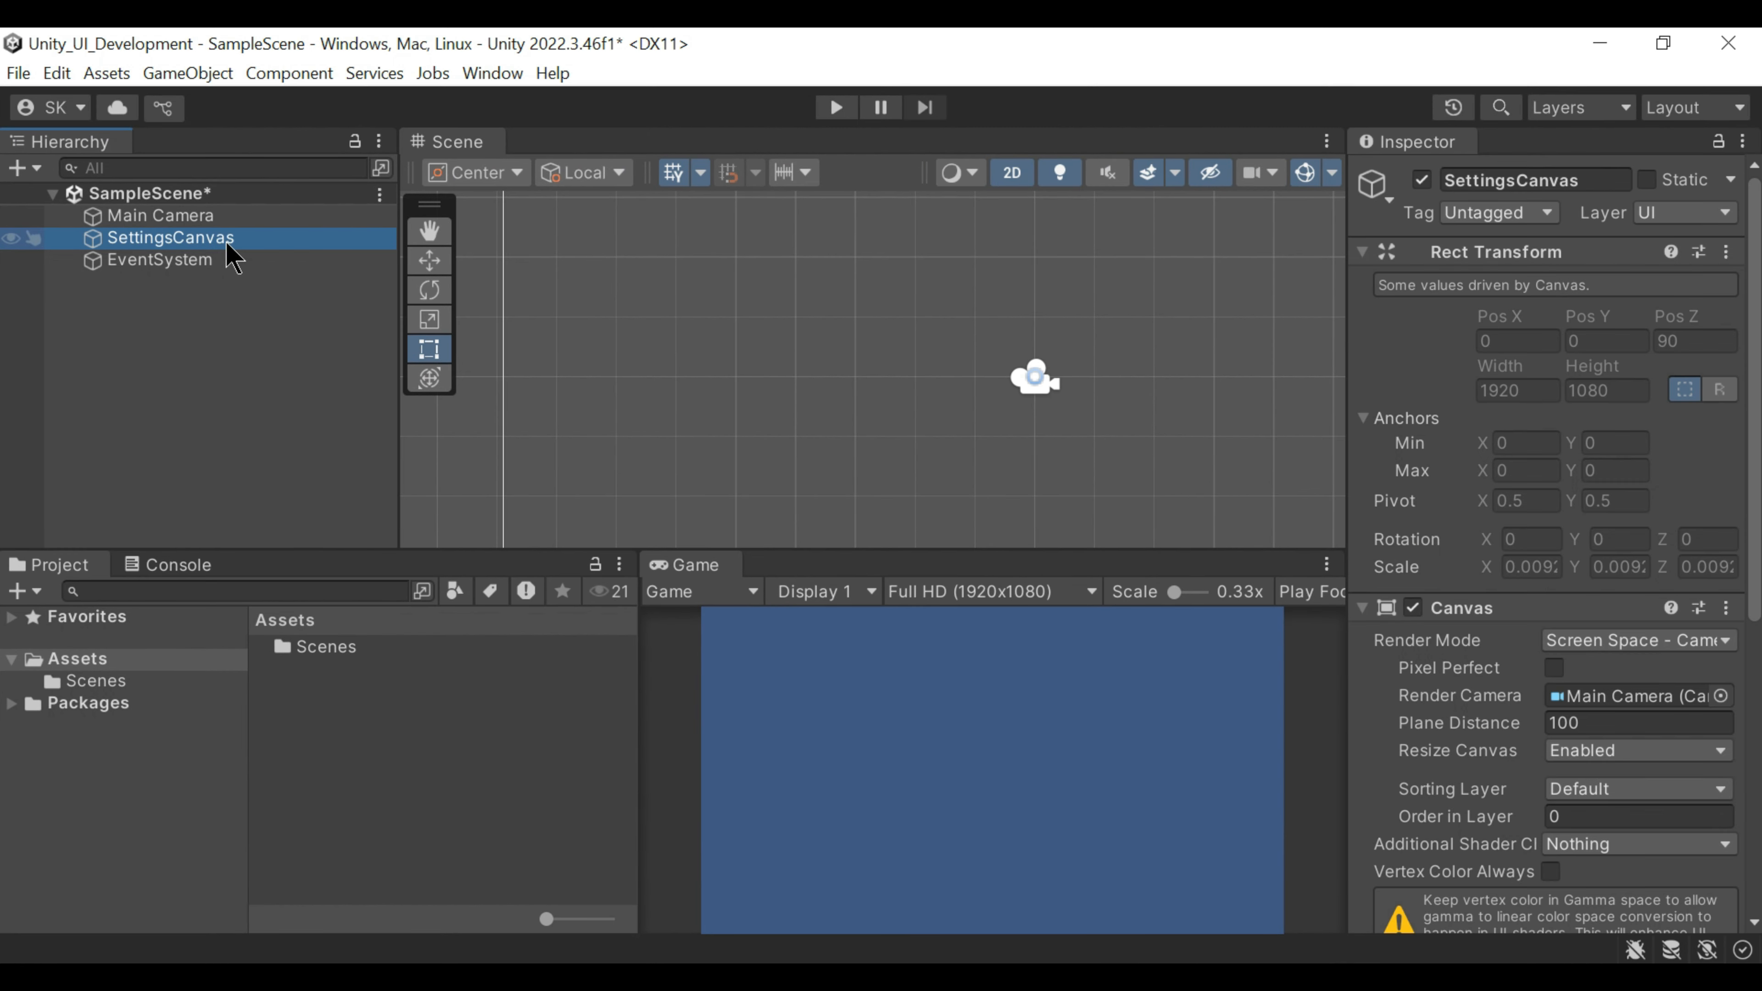
right_click(228, 244)
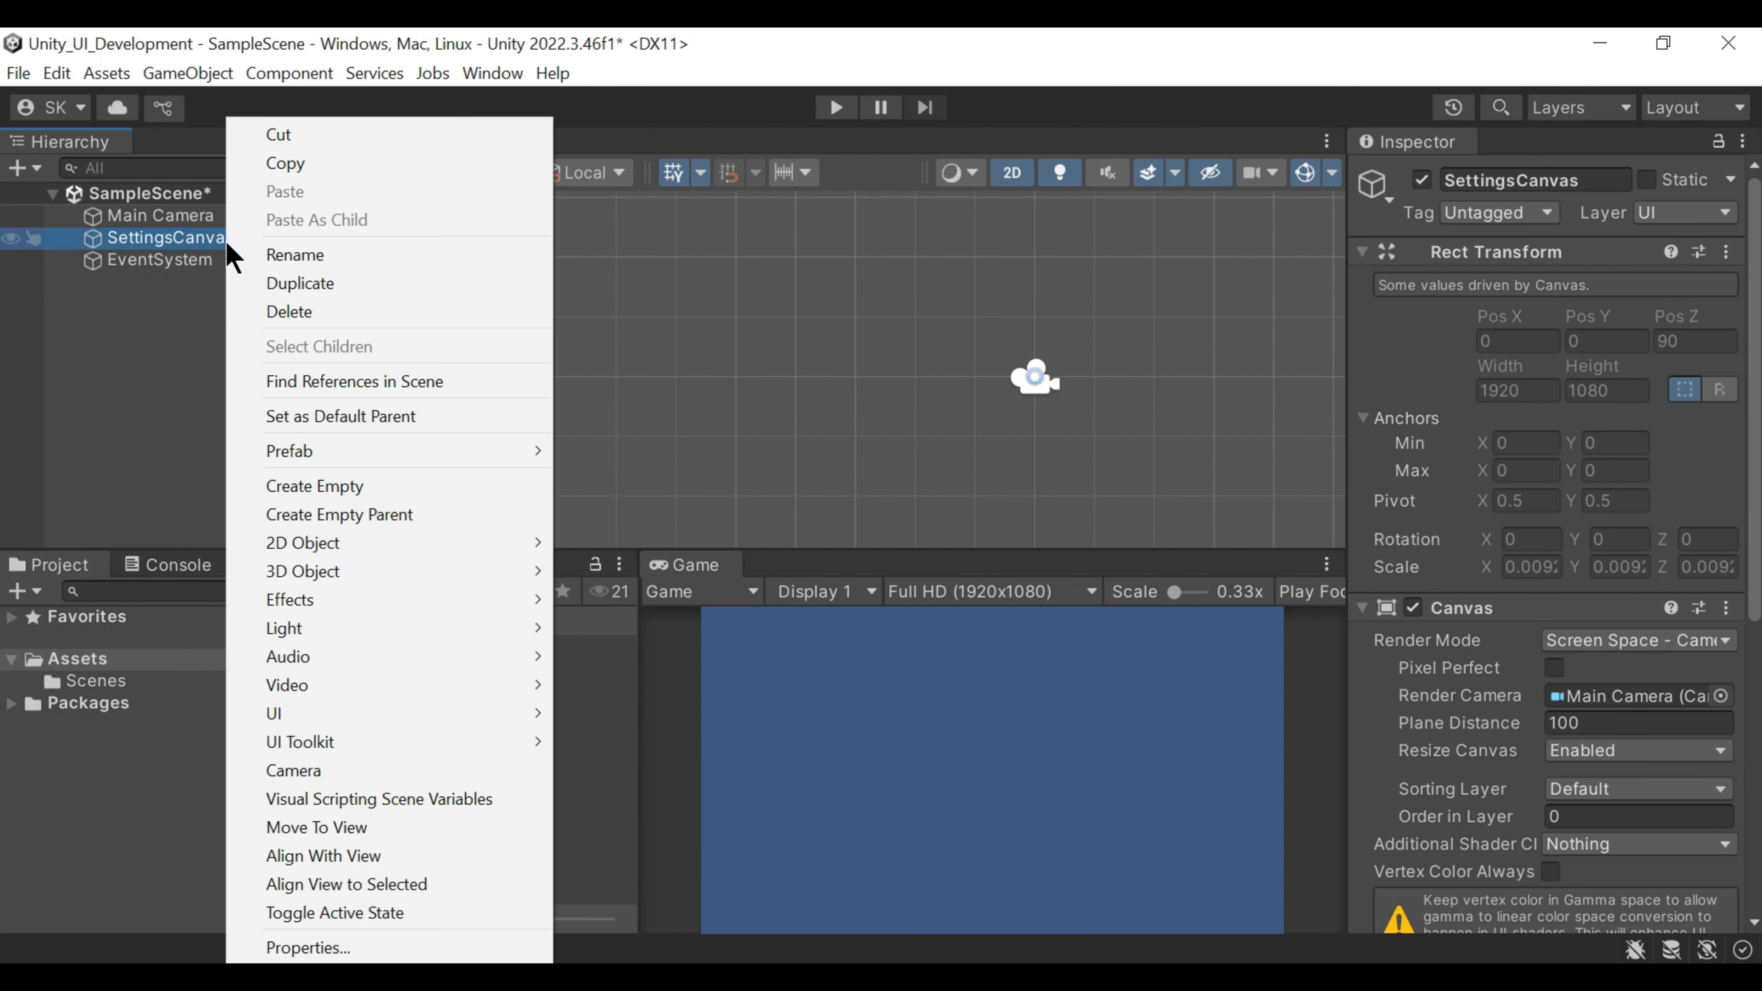
click(353, 491)
text(Sett)
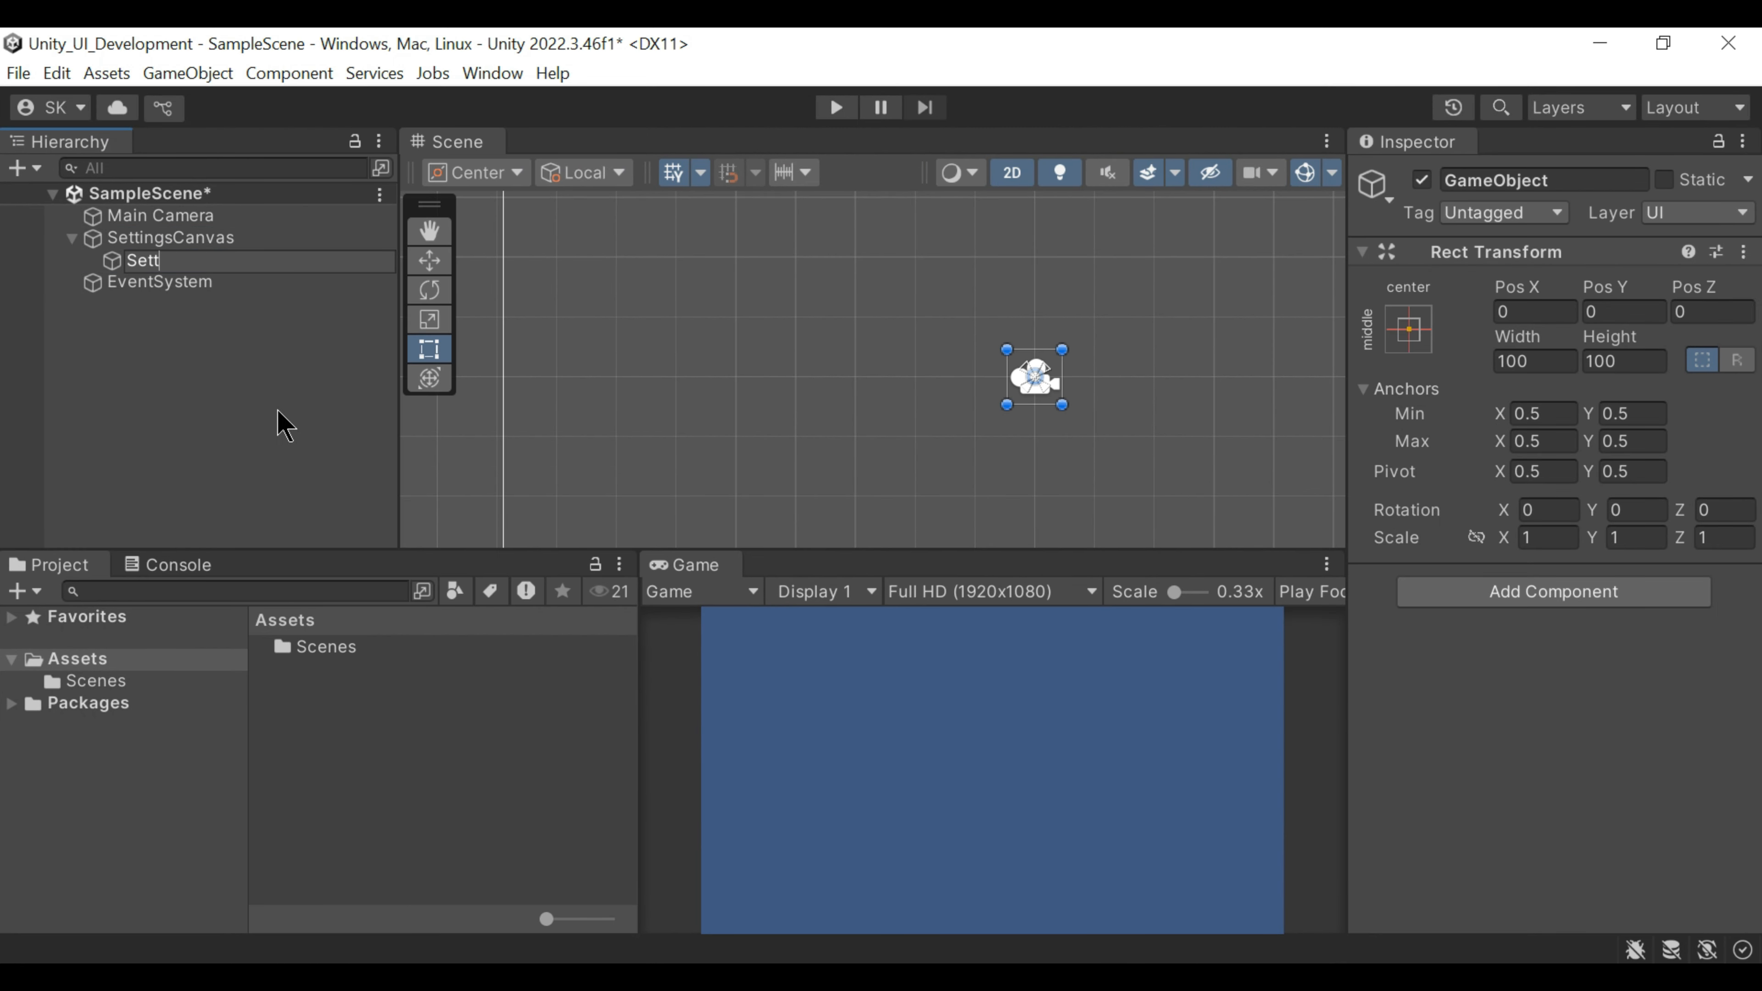
text(ingsParent)
key(Return)
Step: Add a UI Image named BG as a child of SettingsParent
right_click(251, 259)
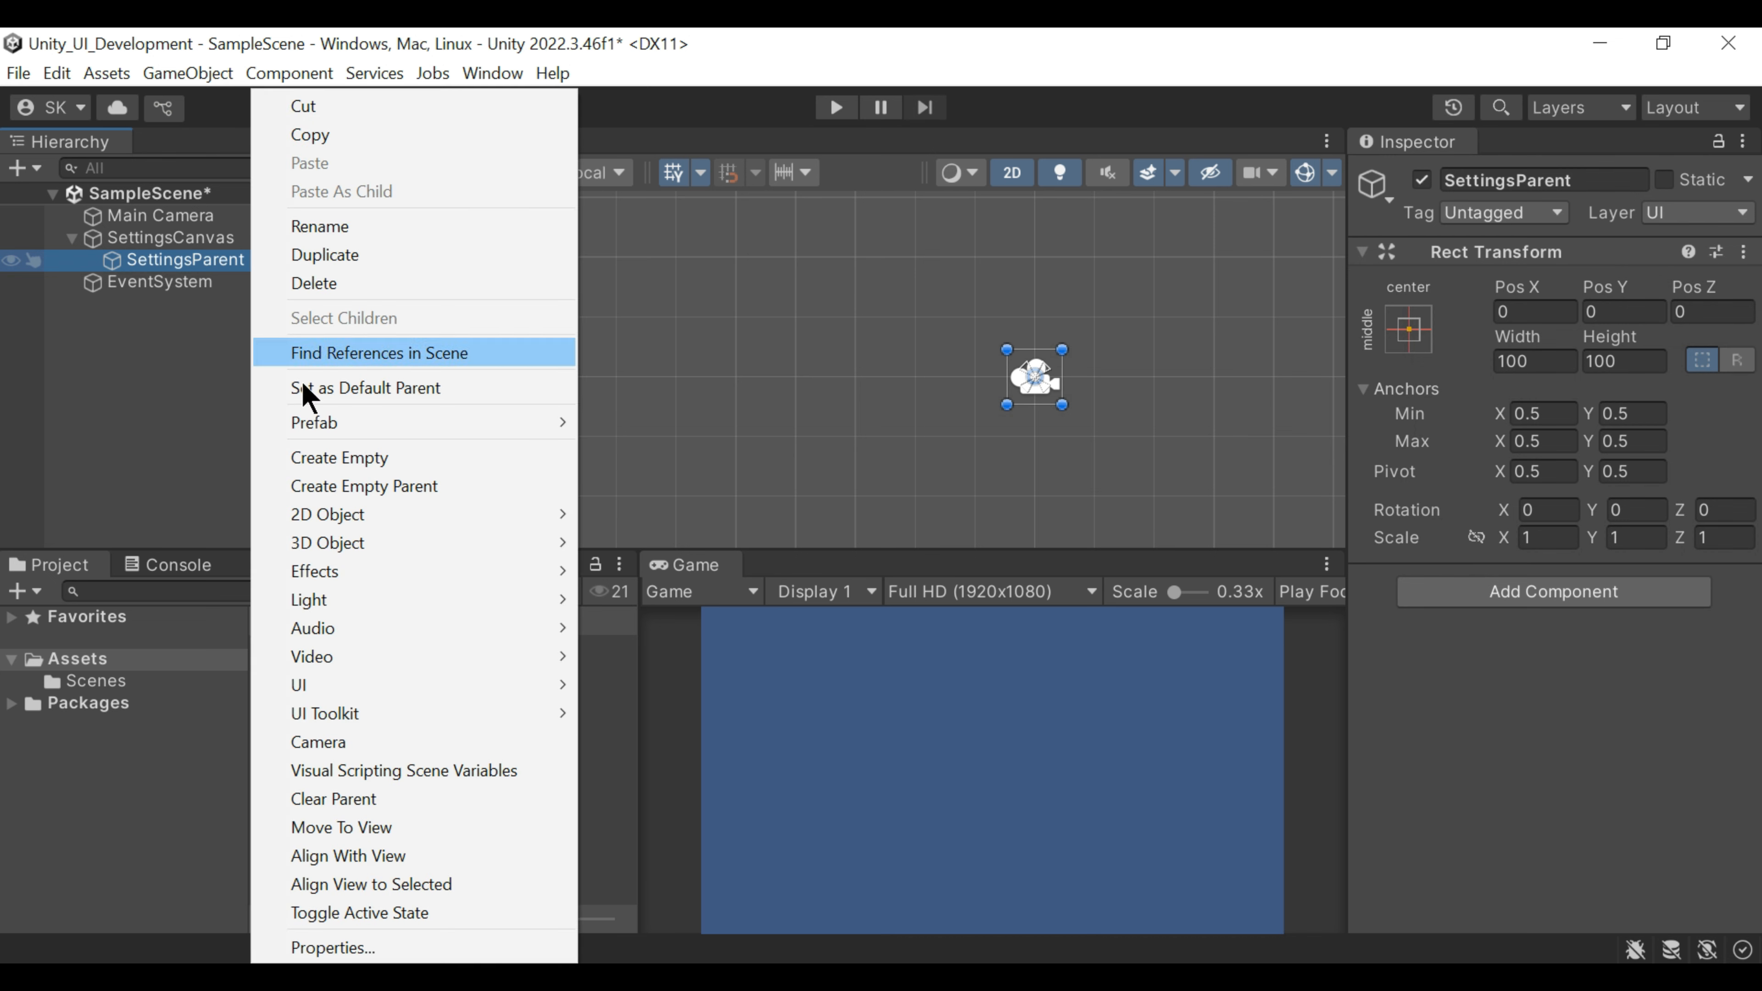
mouse_move(419, 686)
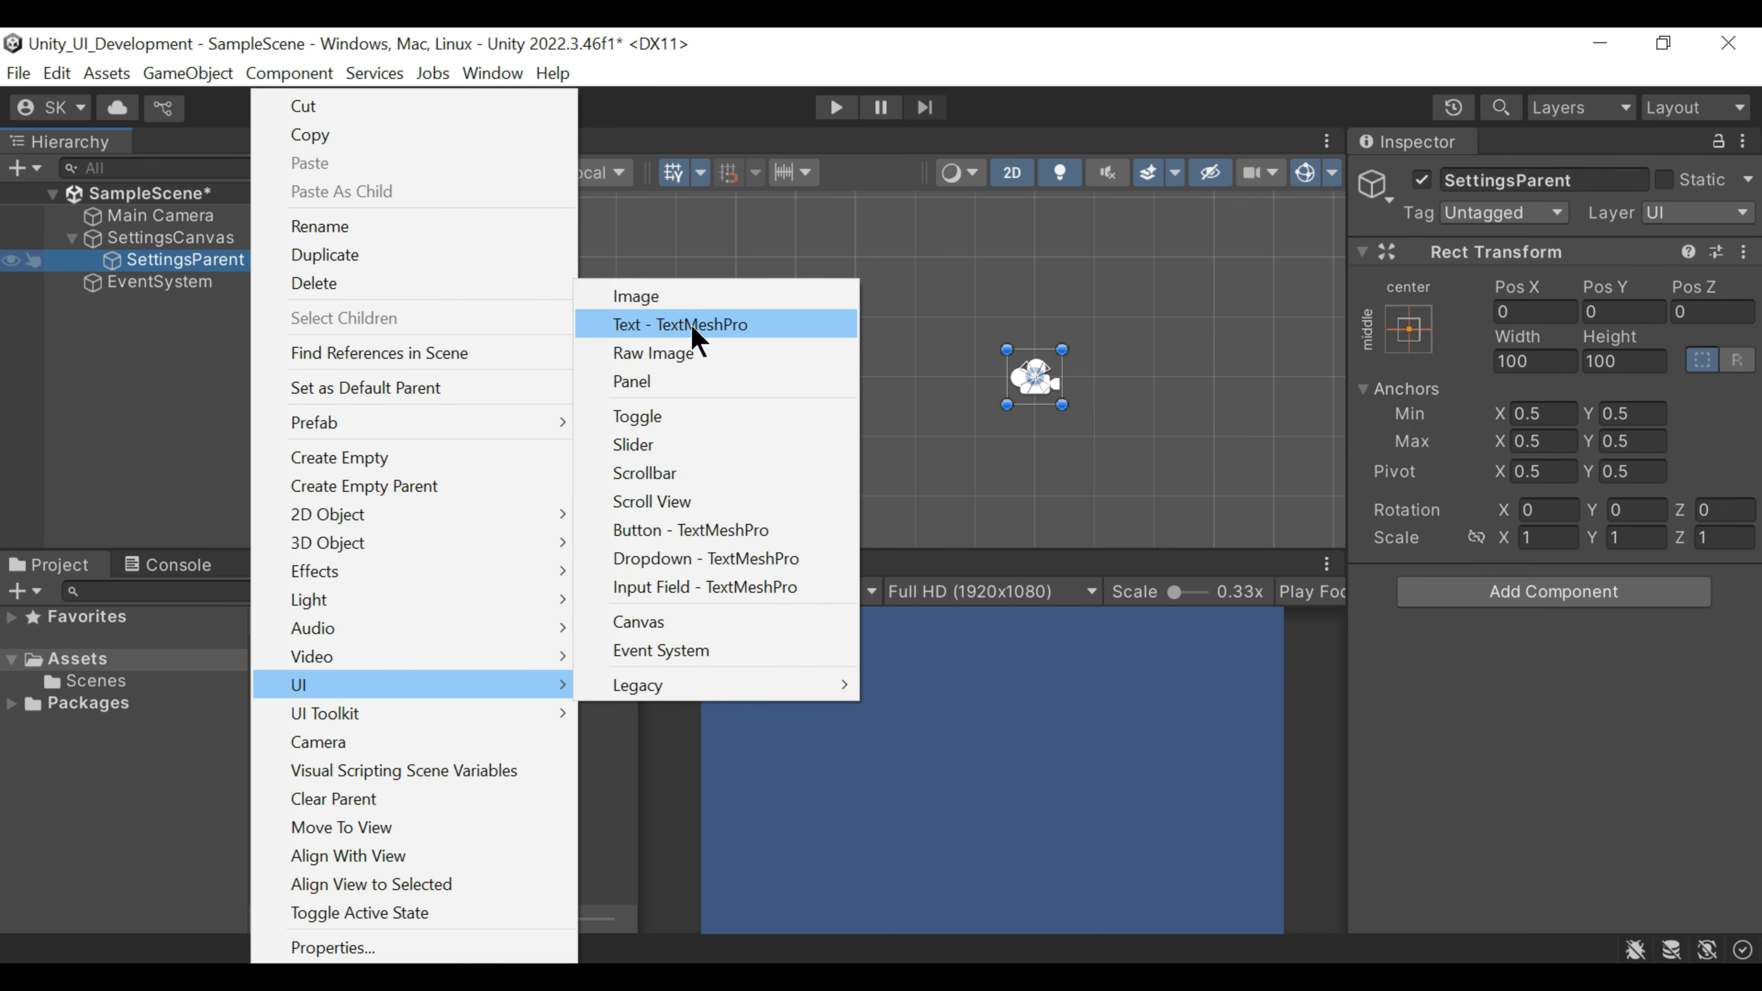
click(635, 297)
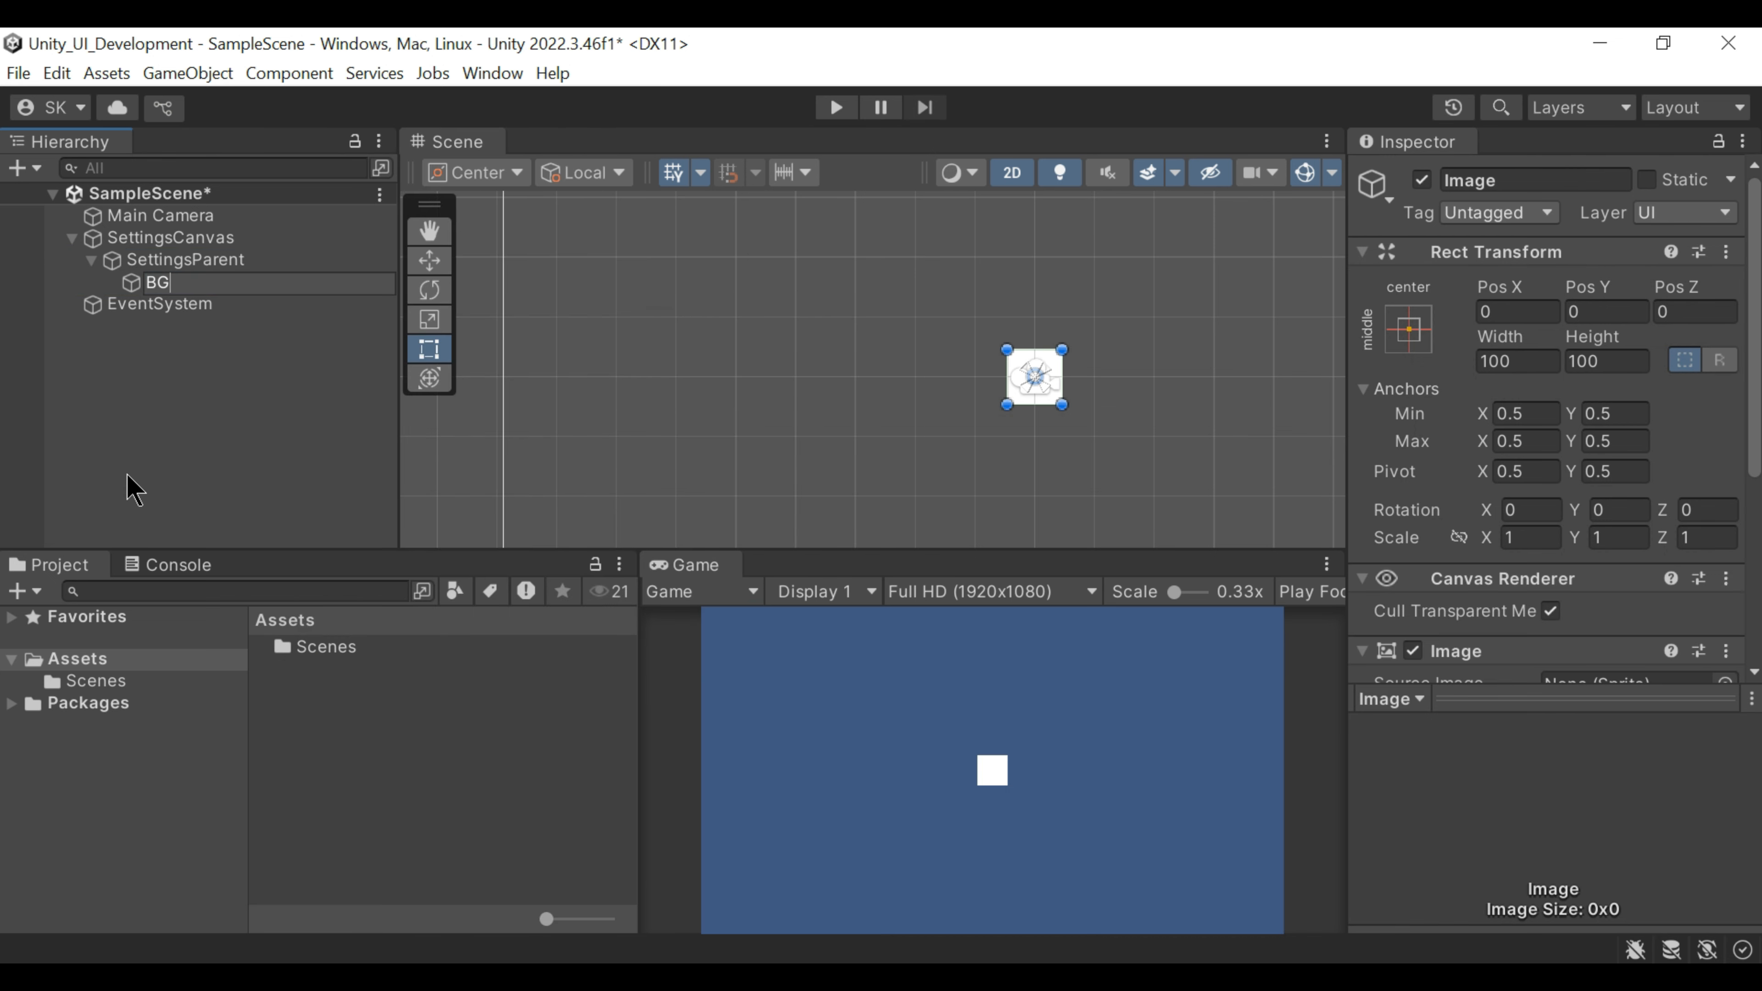
key(Return)
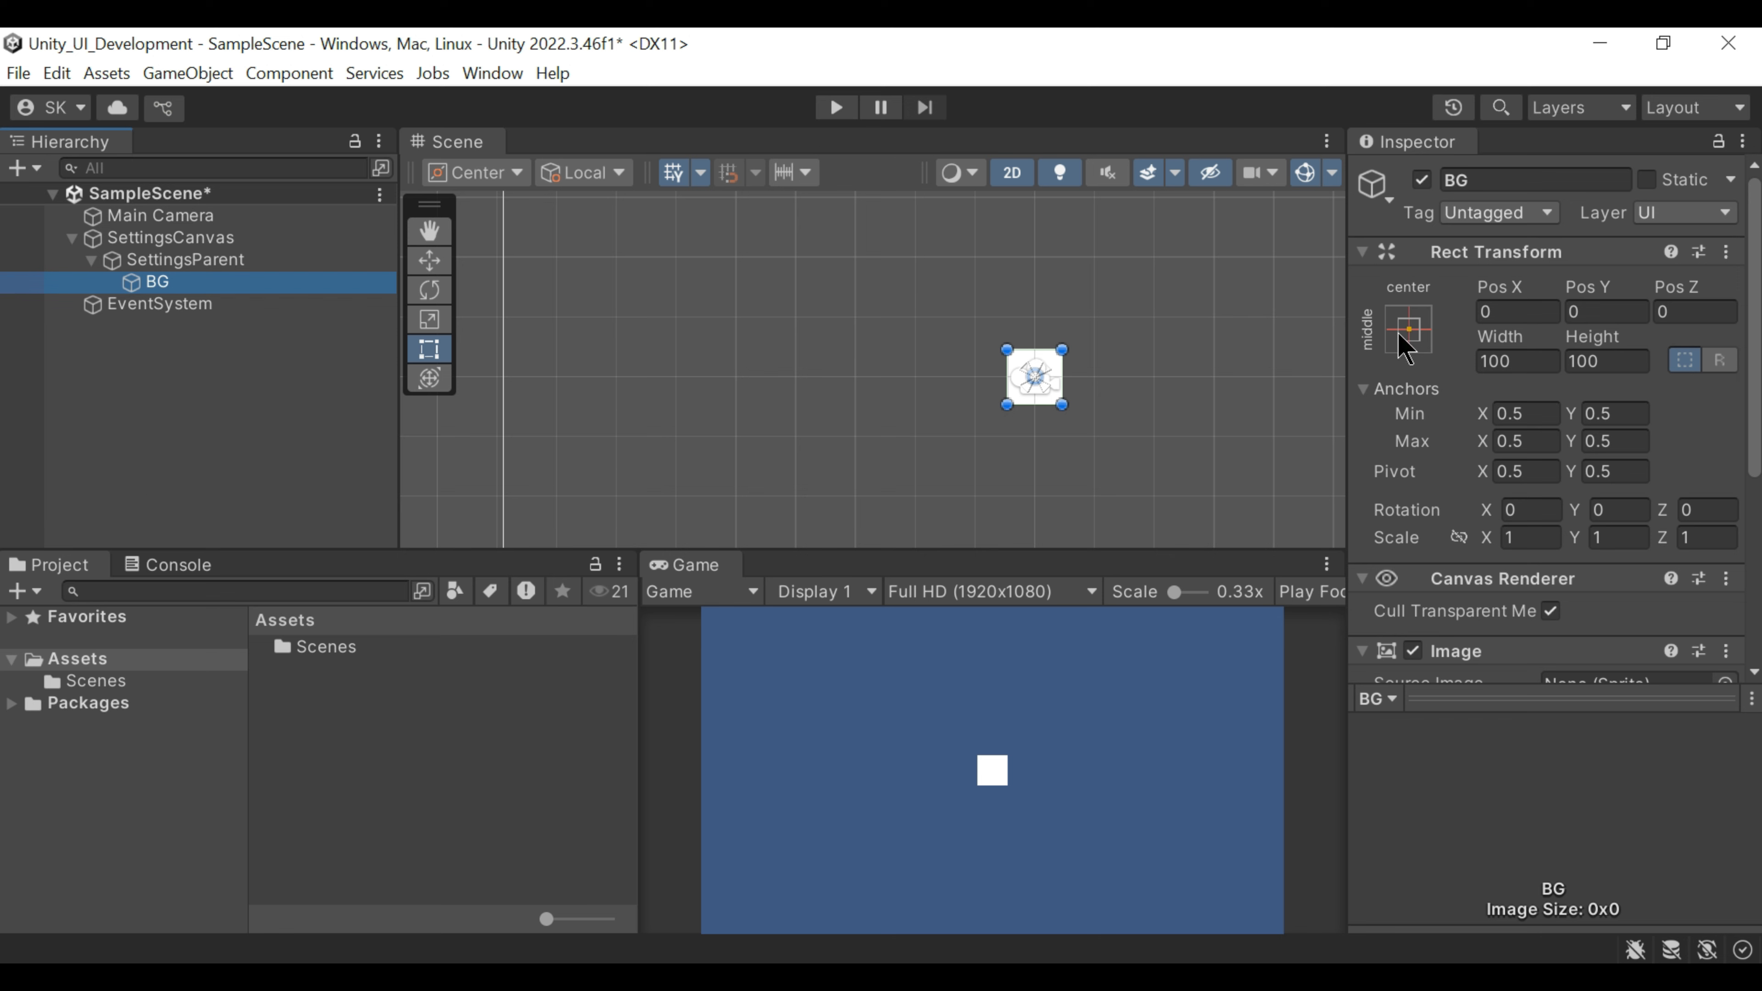
Step: Apply the full stretch anchor preset with position to both BG and SettingsParent so they fill the canvas
click(1402, 334)
click(1714, 748)
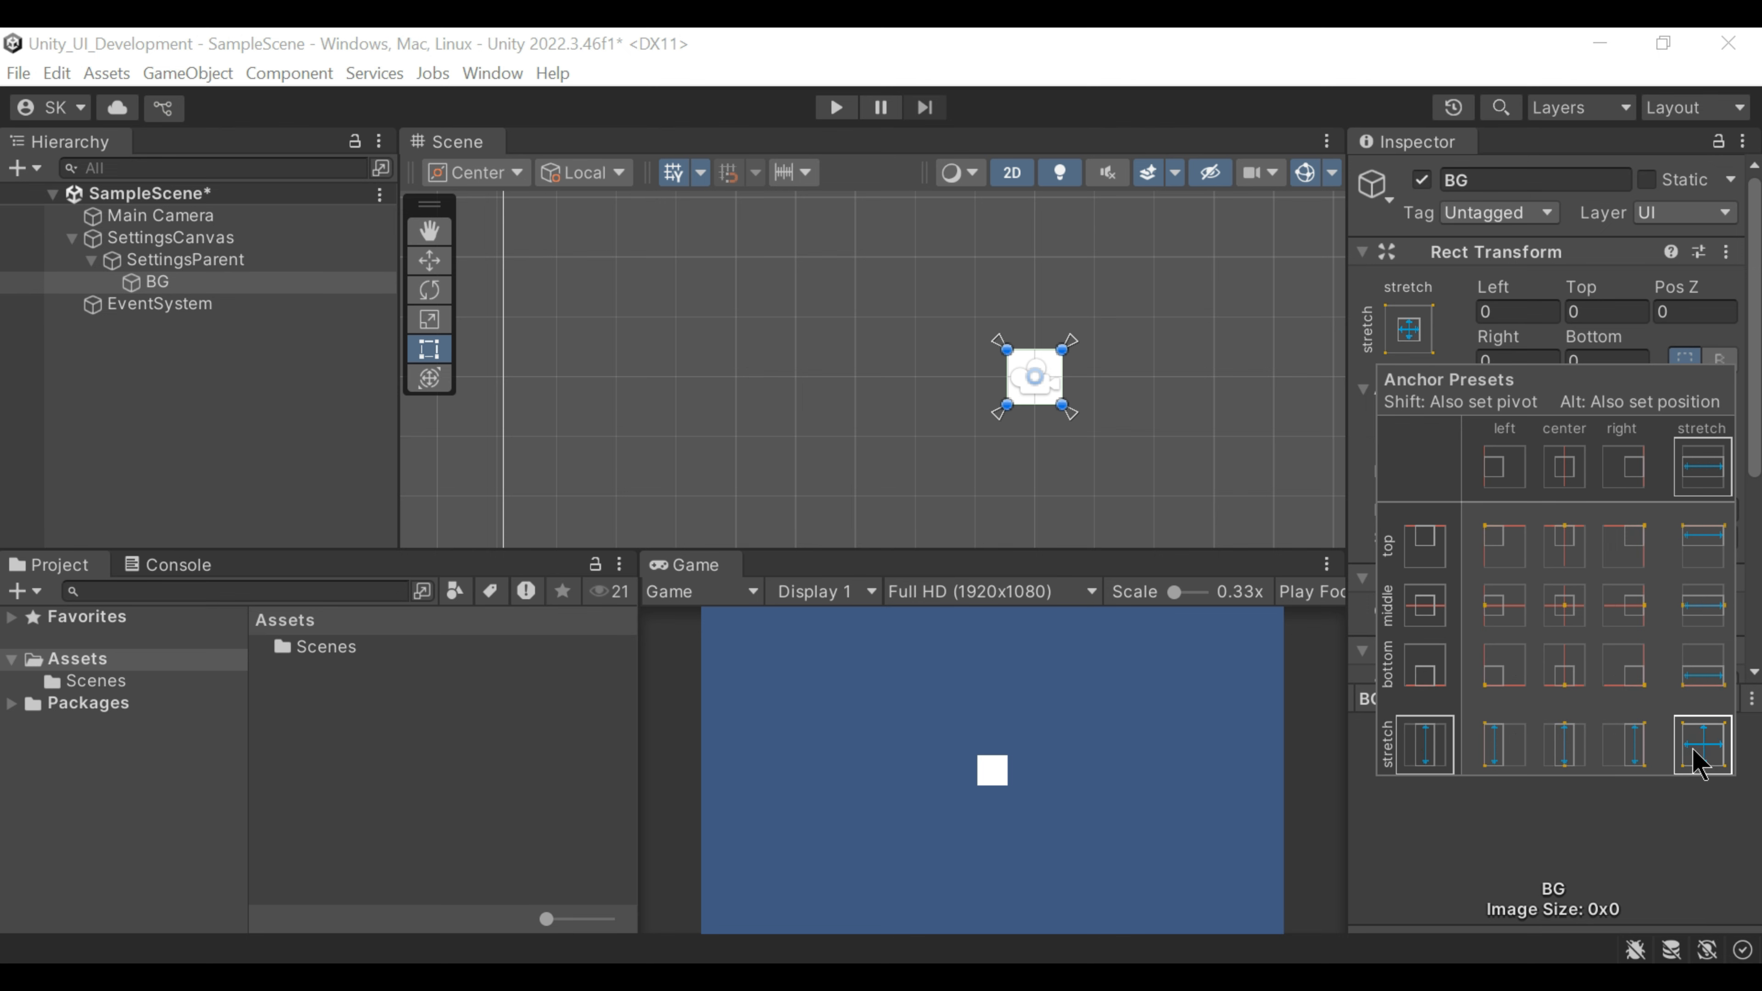
click(215, 262)
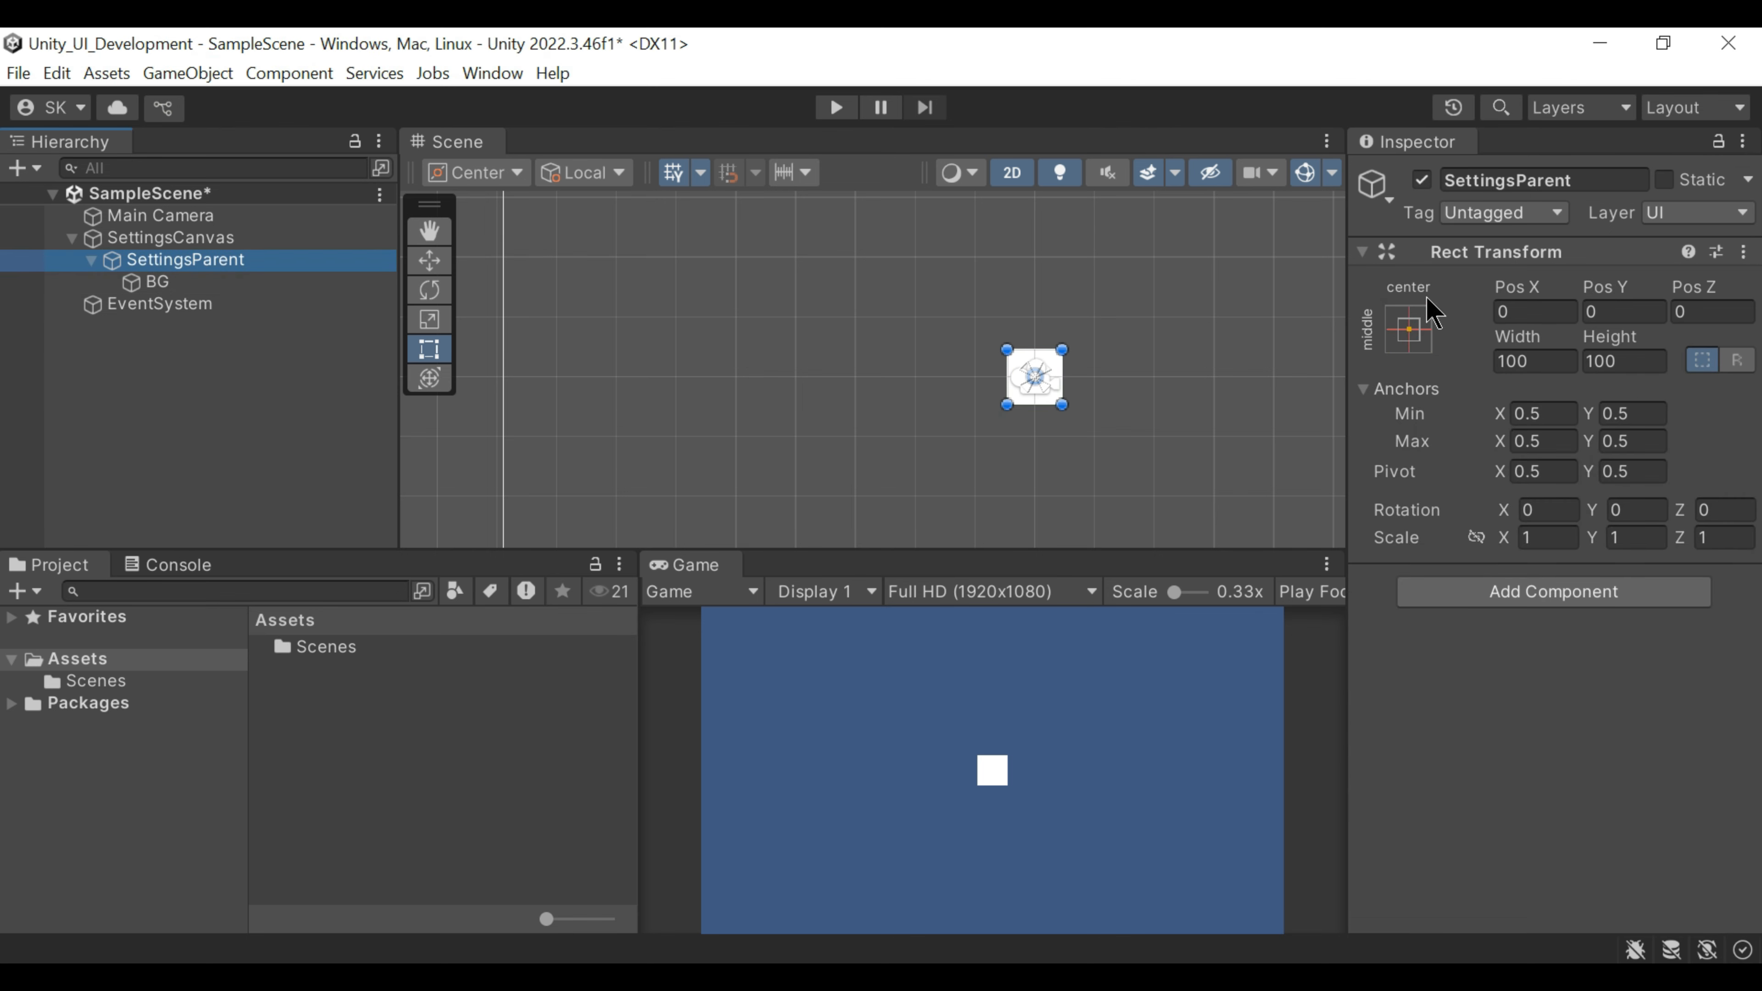
click(1408, 331)
click(1702, 745)
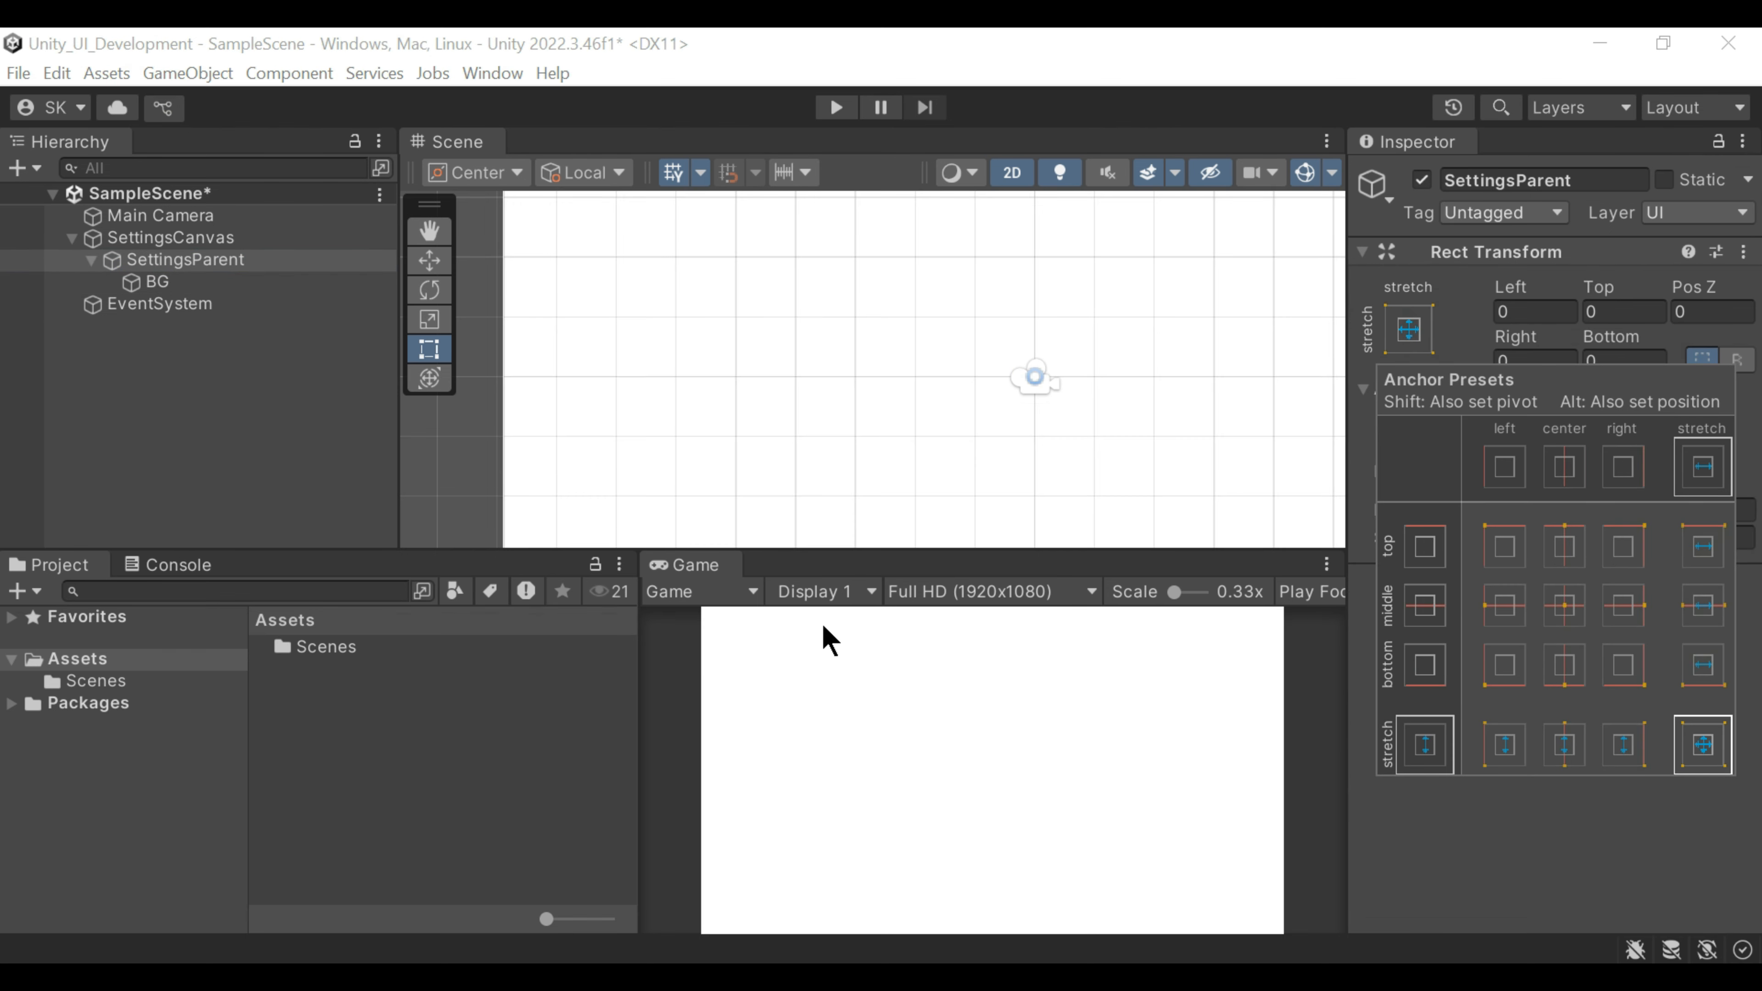
Step: Collapse BG's Rect Transform and Canvas Renderer components and add a child UI Image named SettingsPopup under BG
click(177, 281)
click(1362, 251)
click(1362, 283)
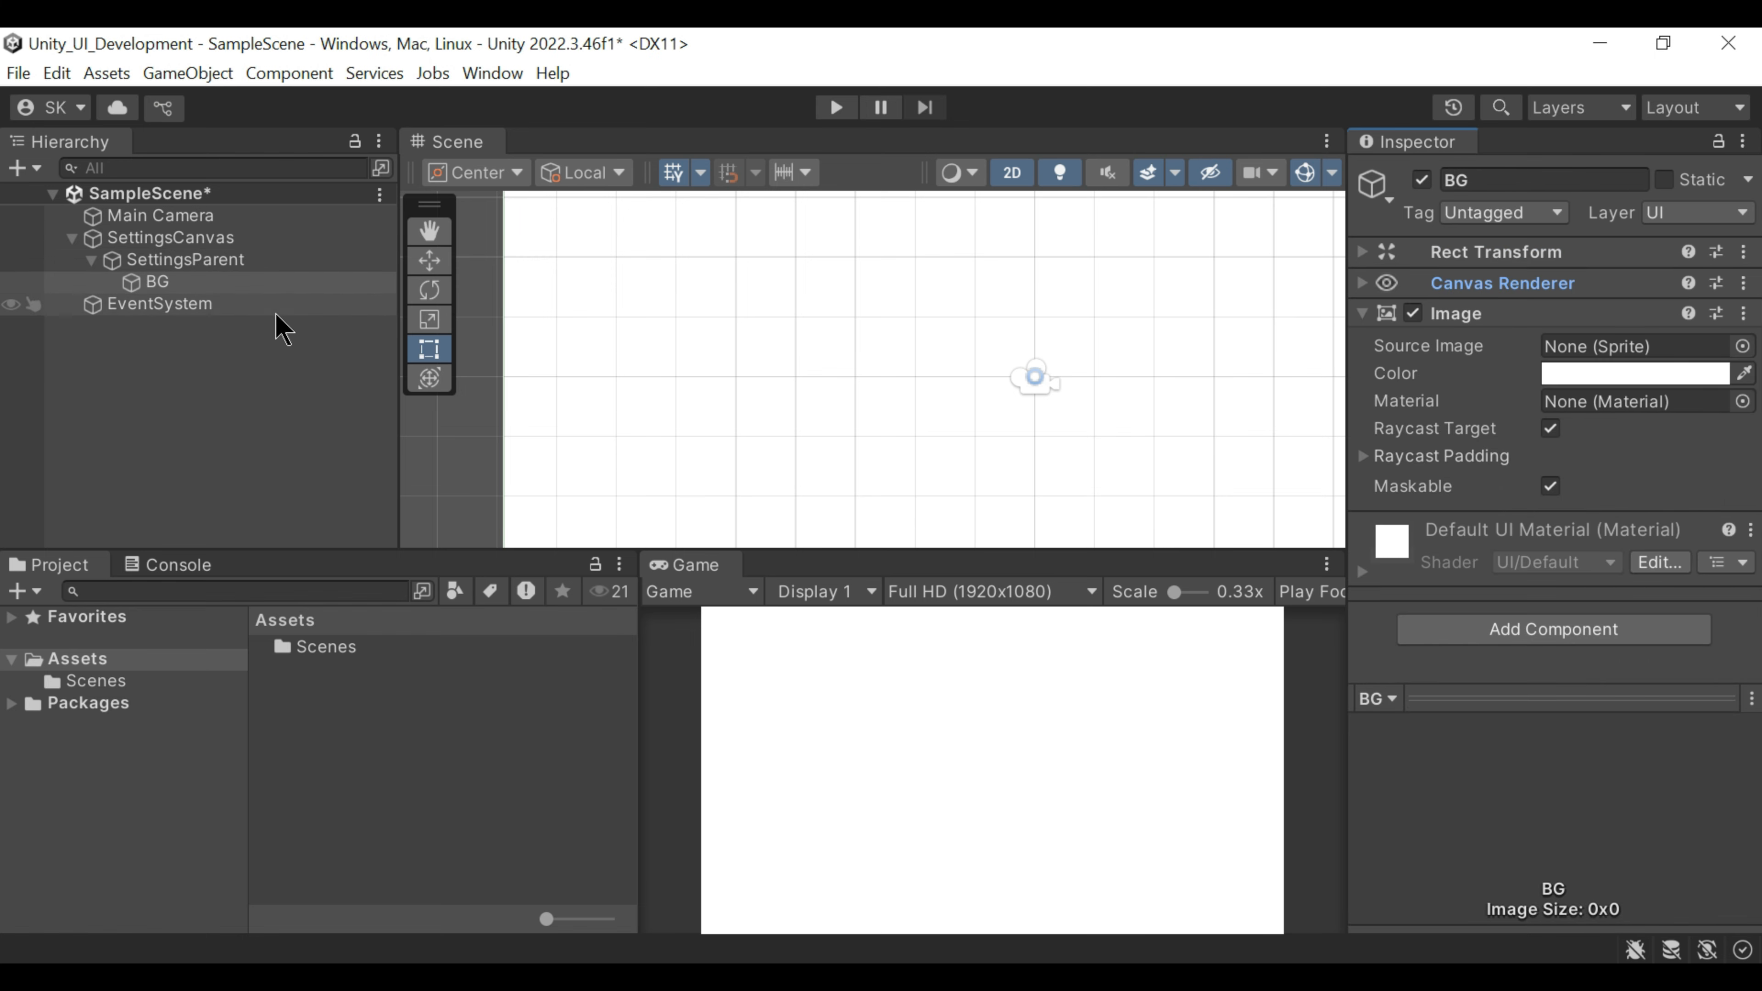
right_click(175, 284)
mouse_move(314, 684)
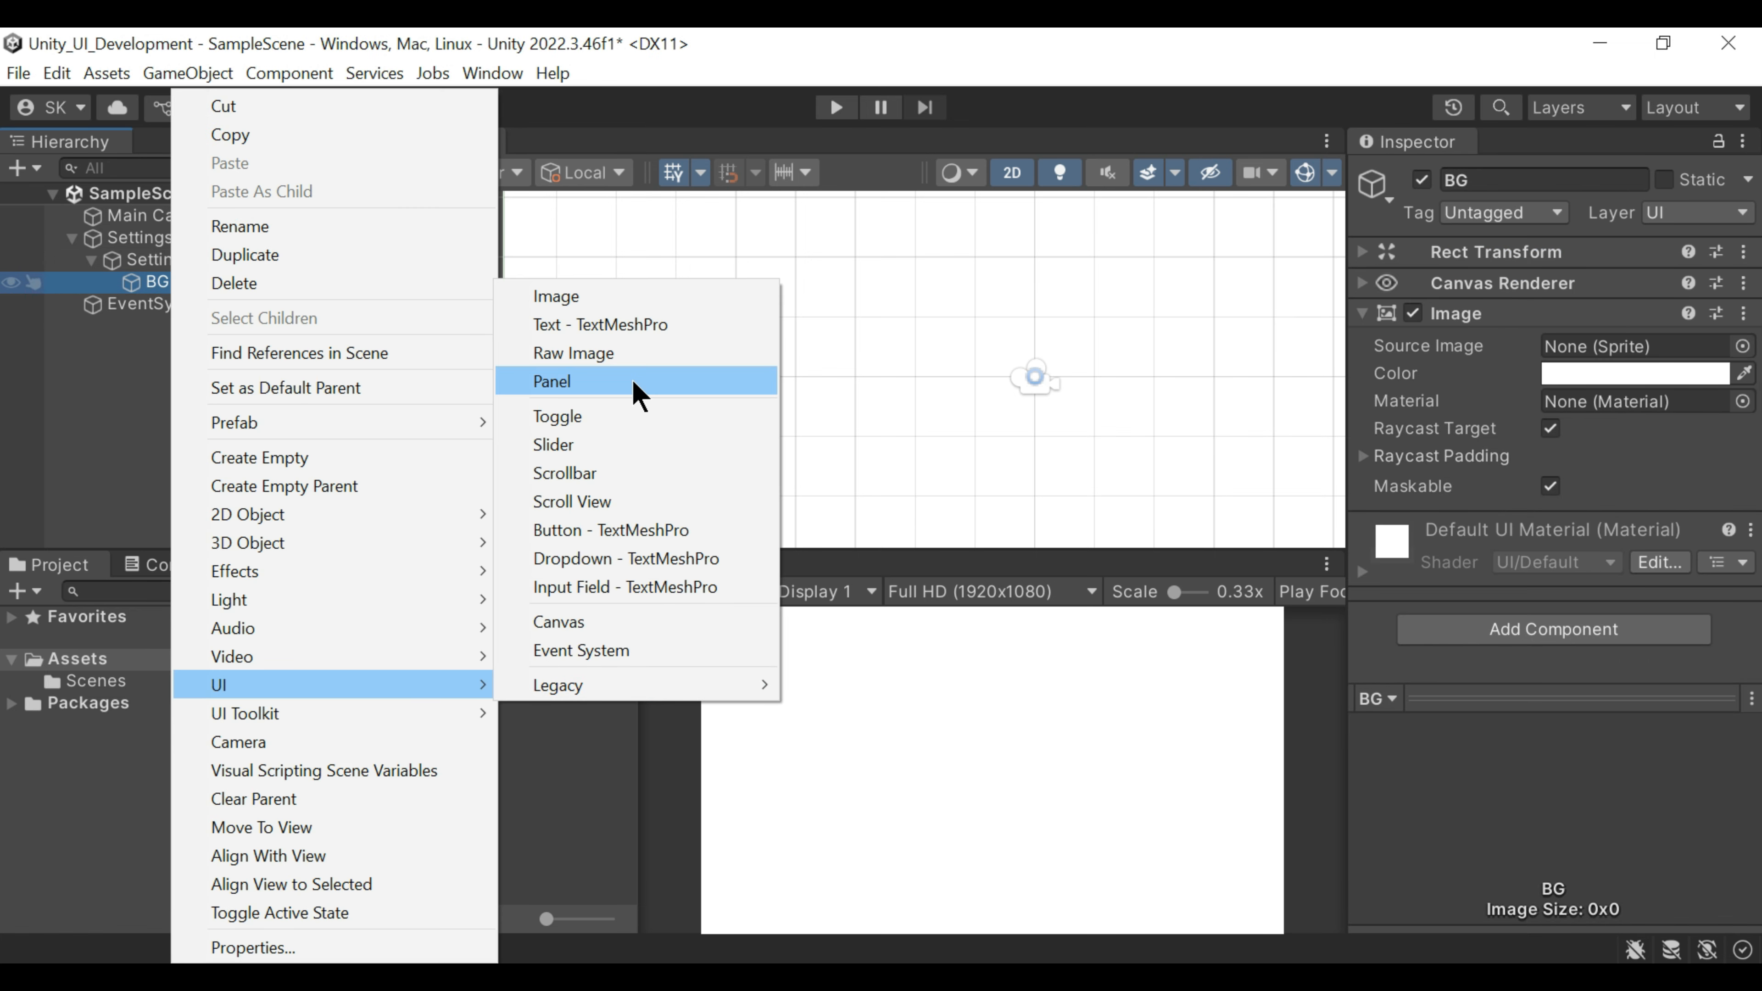
click(610, 306)
text(Settings)
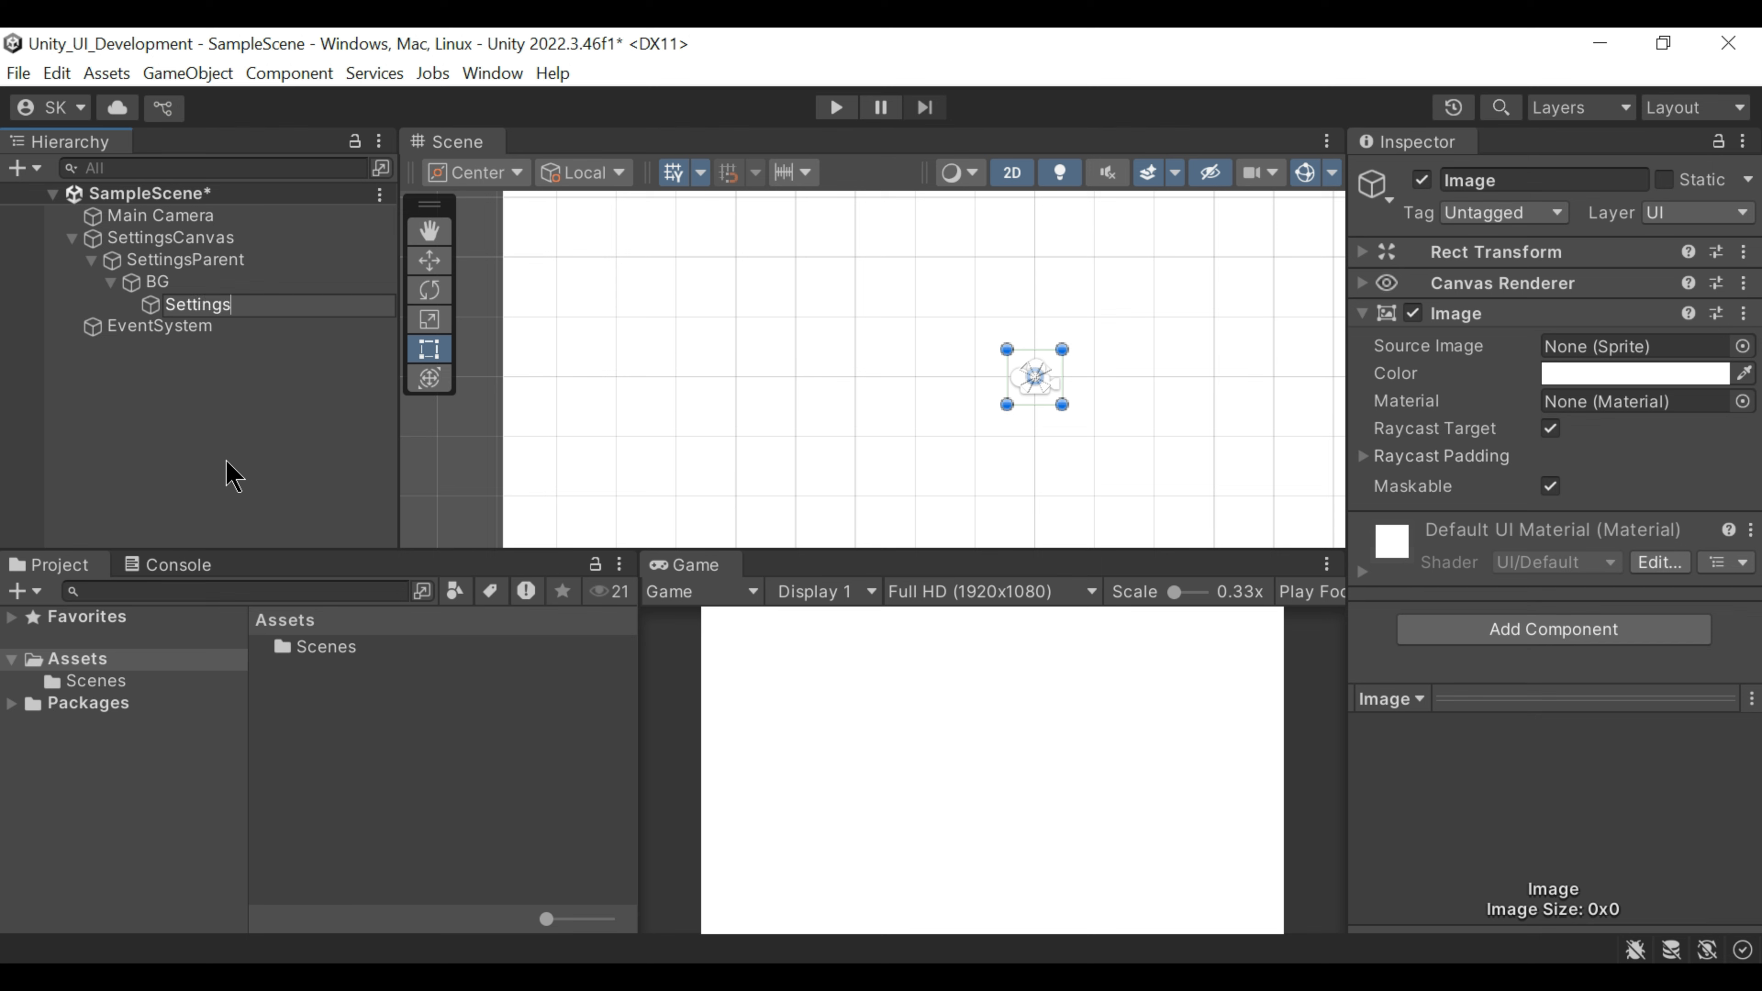
text(Popup)
key(Return)
click(229, 474)
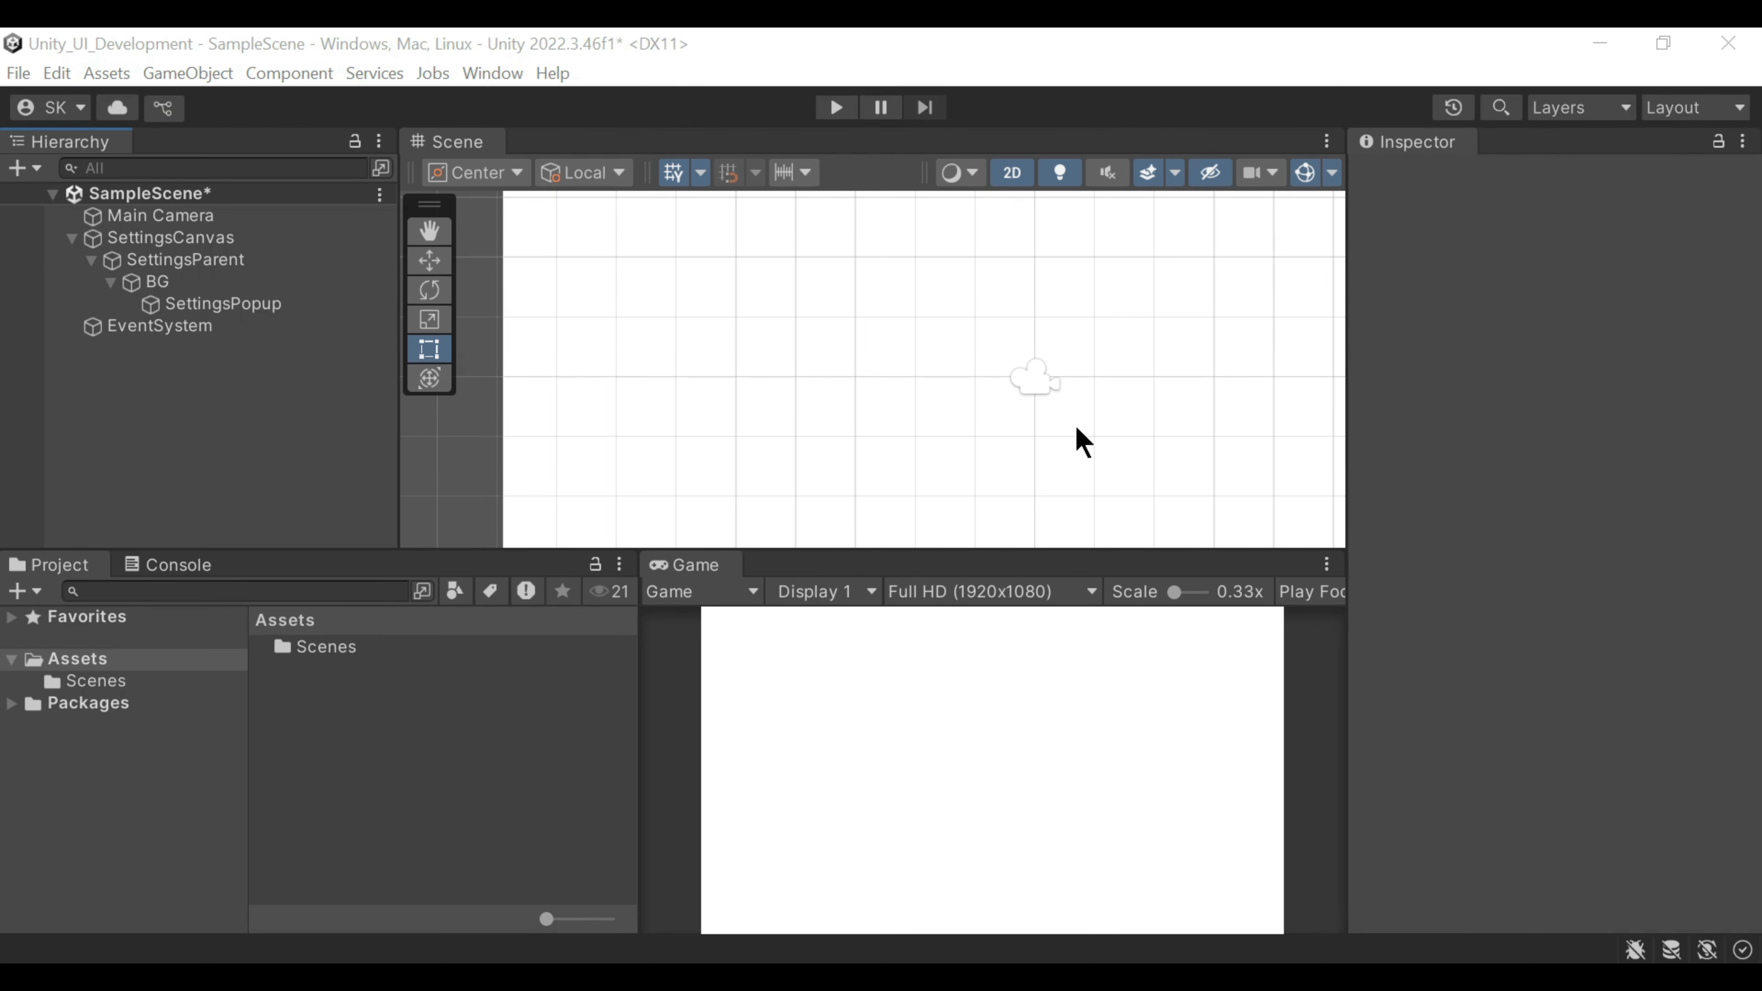
Step: Set the BG image's color to a pale yellow
click(187, 283)
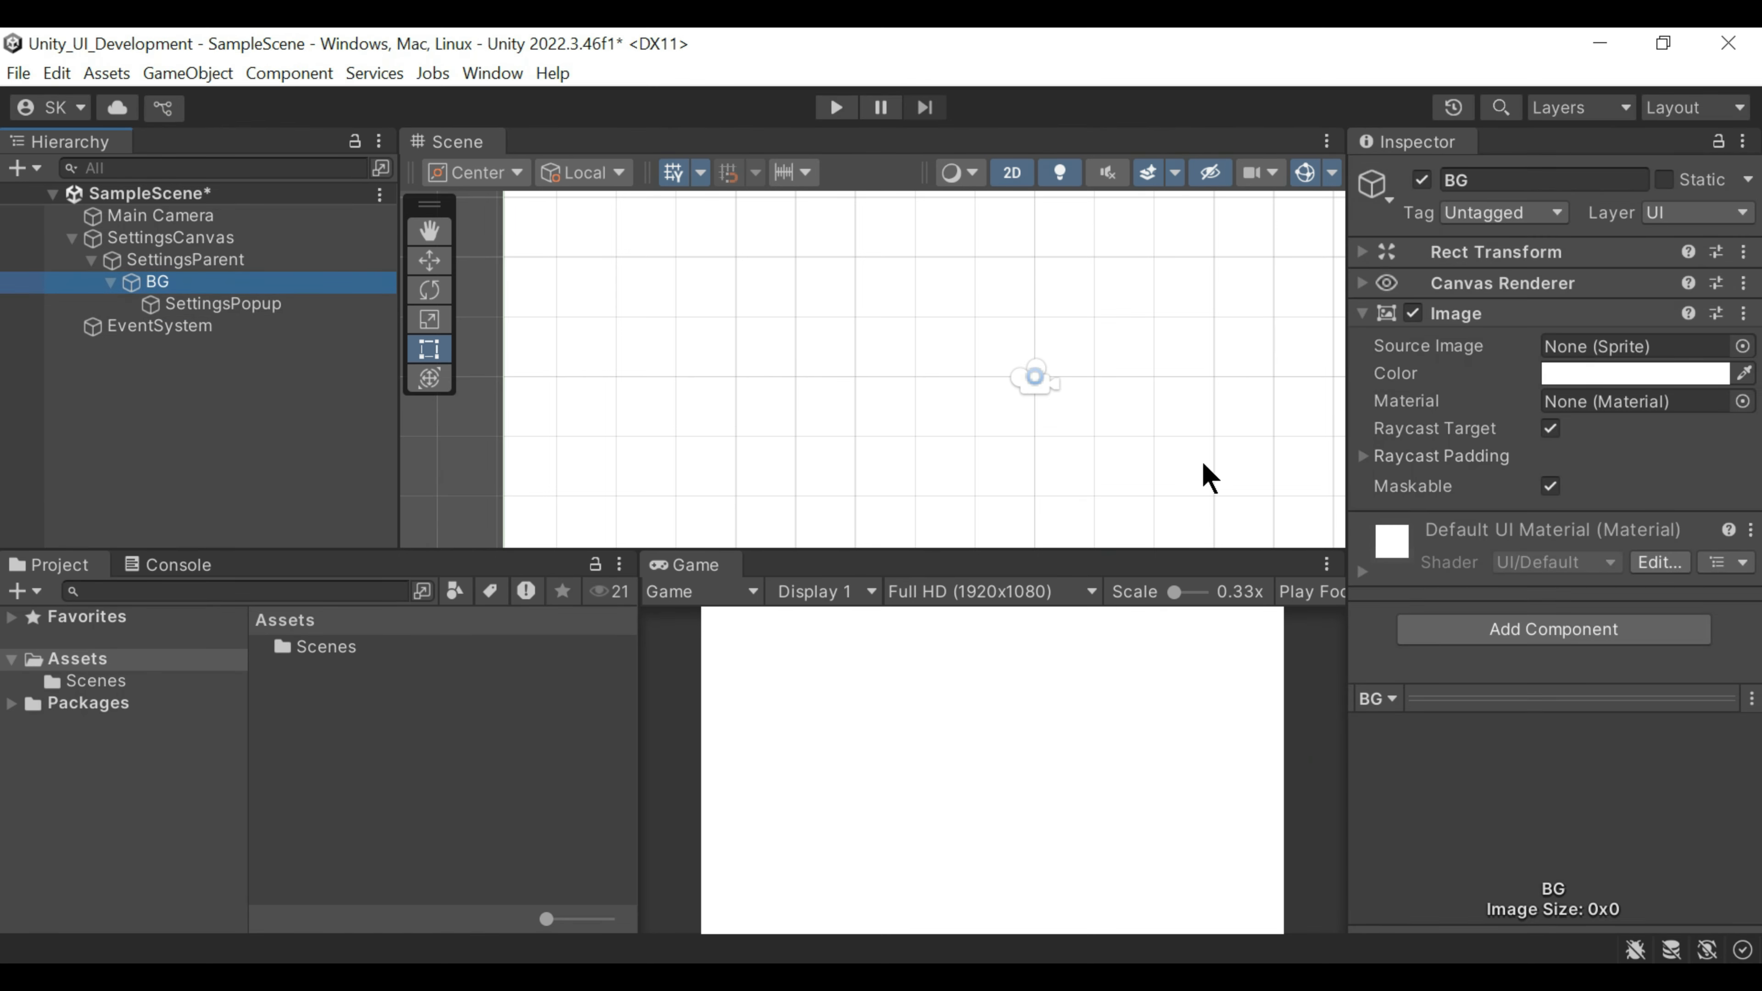
click(1658, 371)
click(1462, 541)
mouse_move(1542, 552)
mouse_down()
mouse_move(1562, 491)
mouse_move(1557, 448)
mouse_move(1539, 452)
mouse_up()
click(1658, 402)
click(1524, 443)
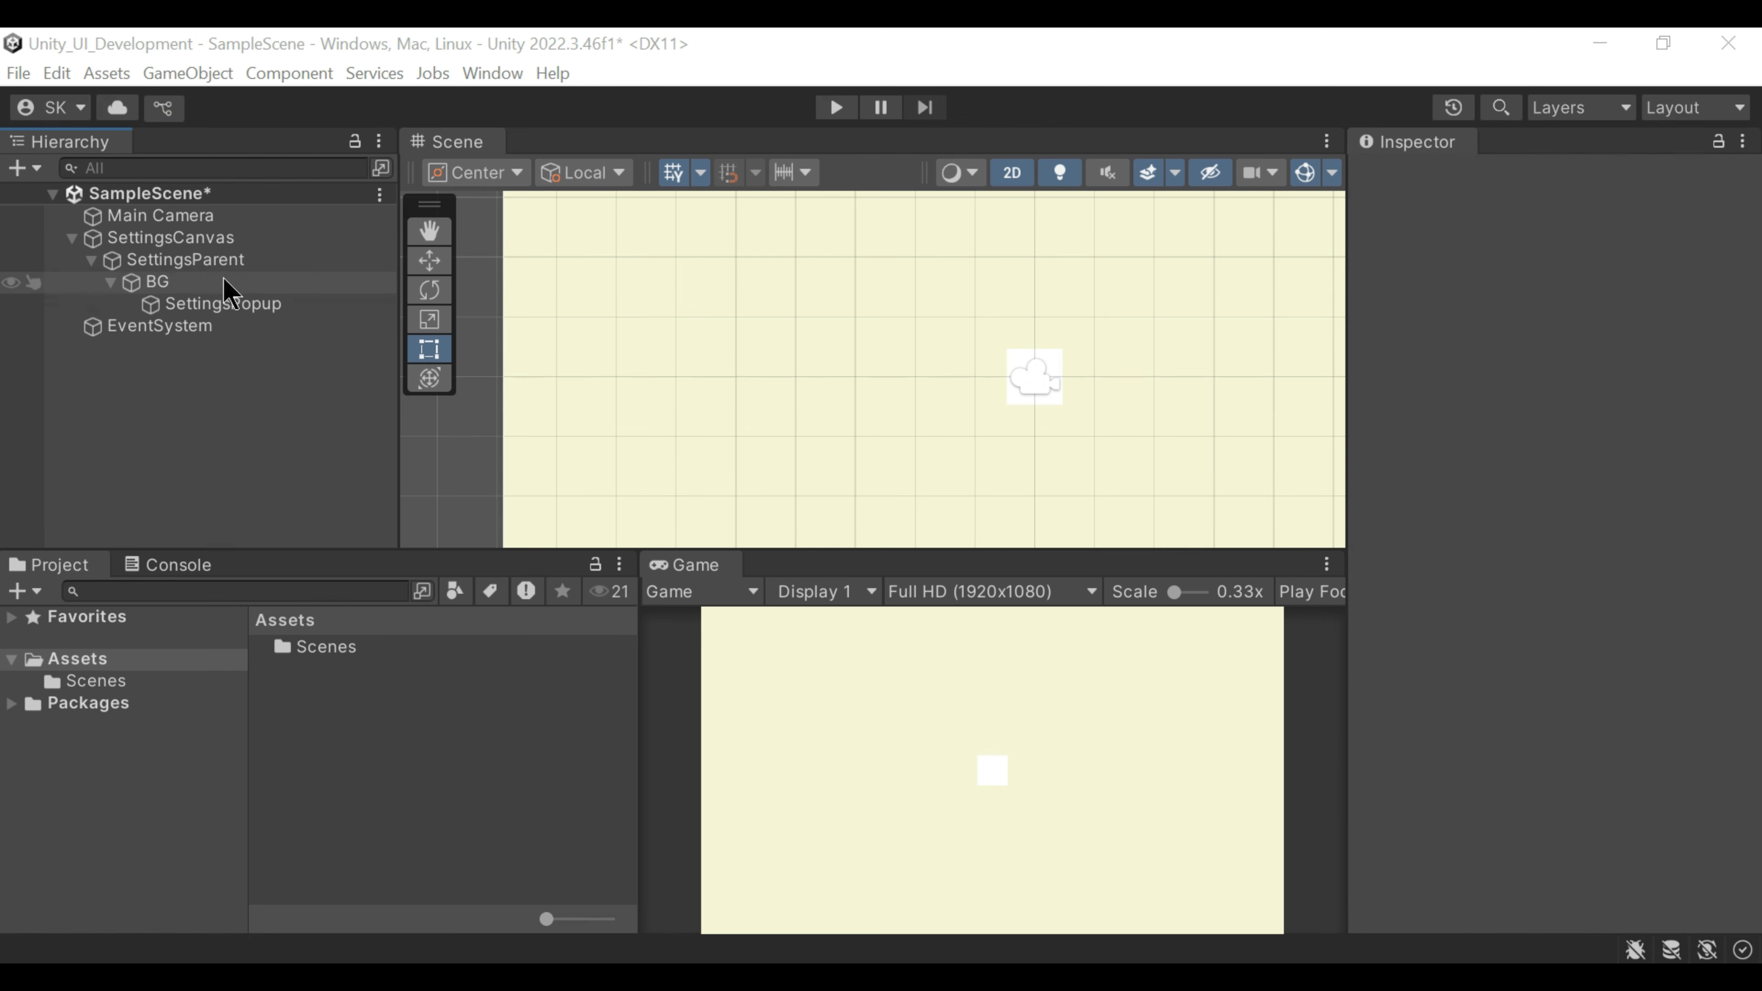
Step: Set the SettingsPopup image's width to 630 and height to 700
click(208, 303)
click(1361, 251)
click(1502, 361)
text(630)
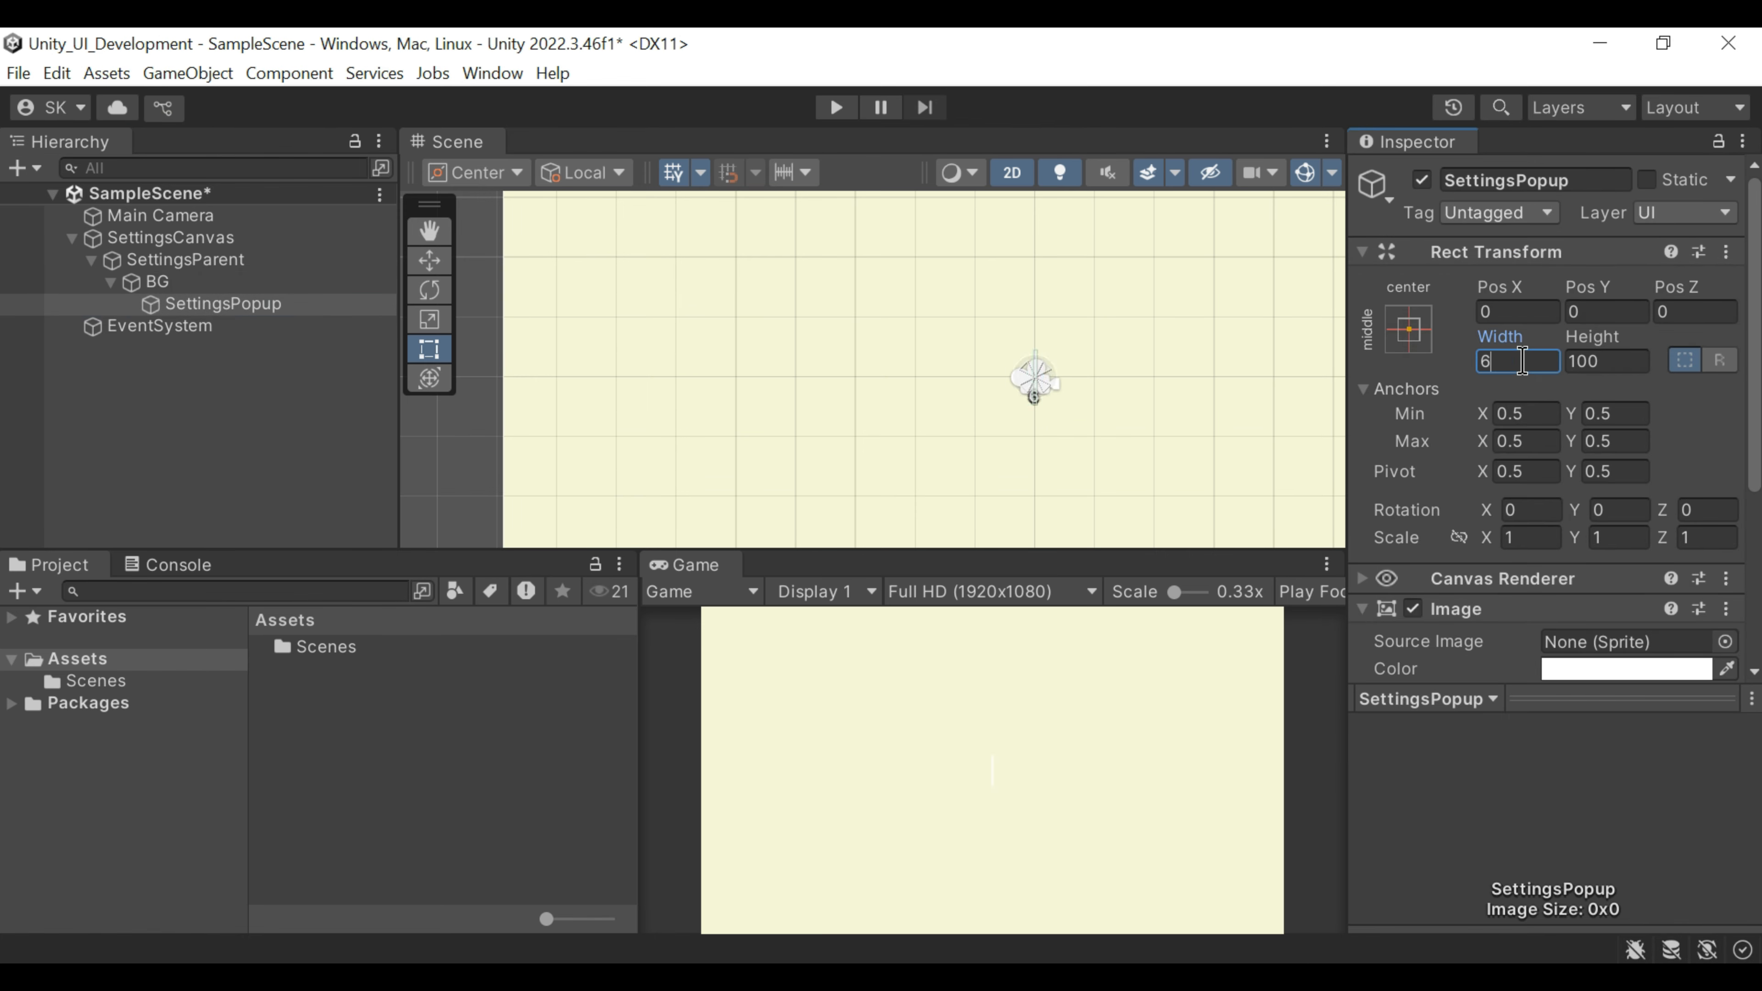
click(1600, 361)
text(700)
scroll(1266, 352, down, 14)
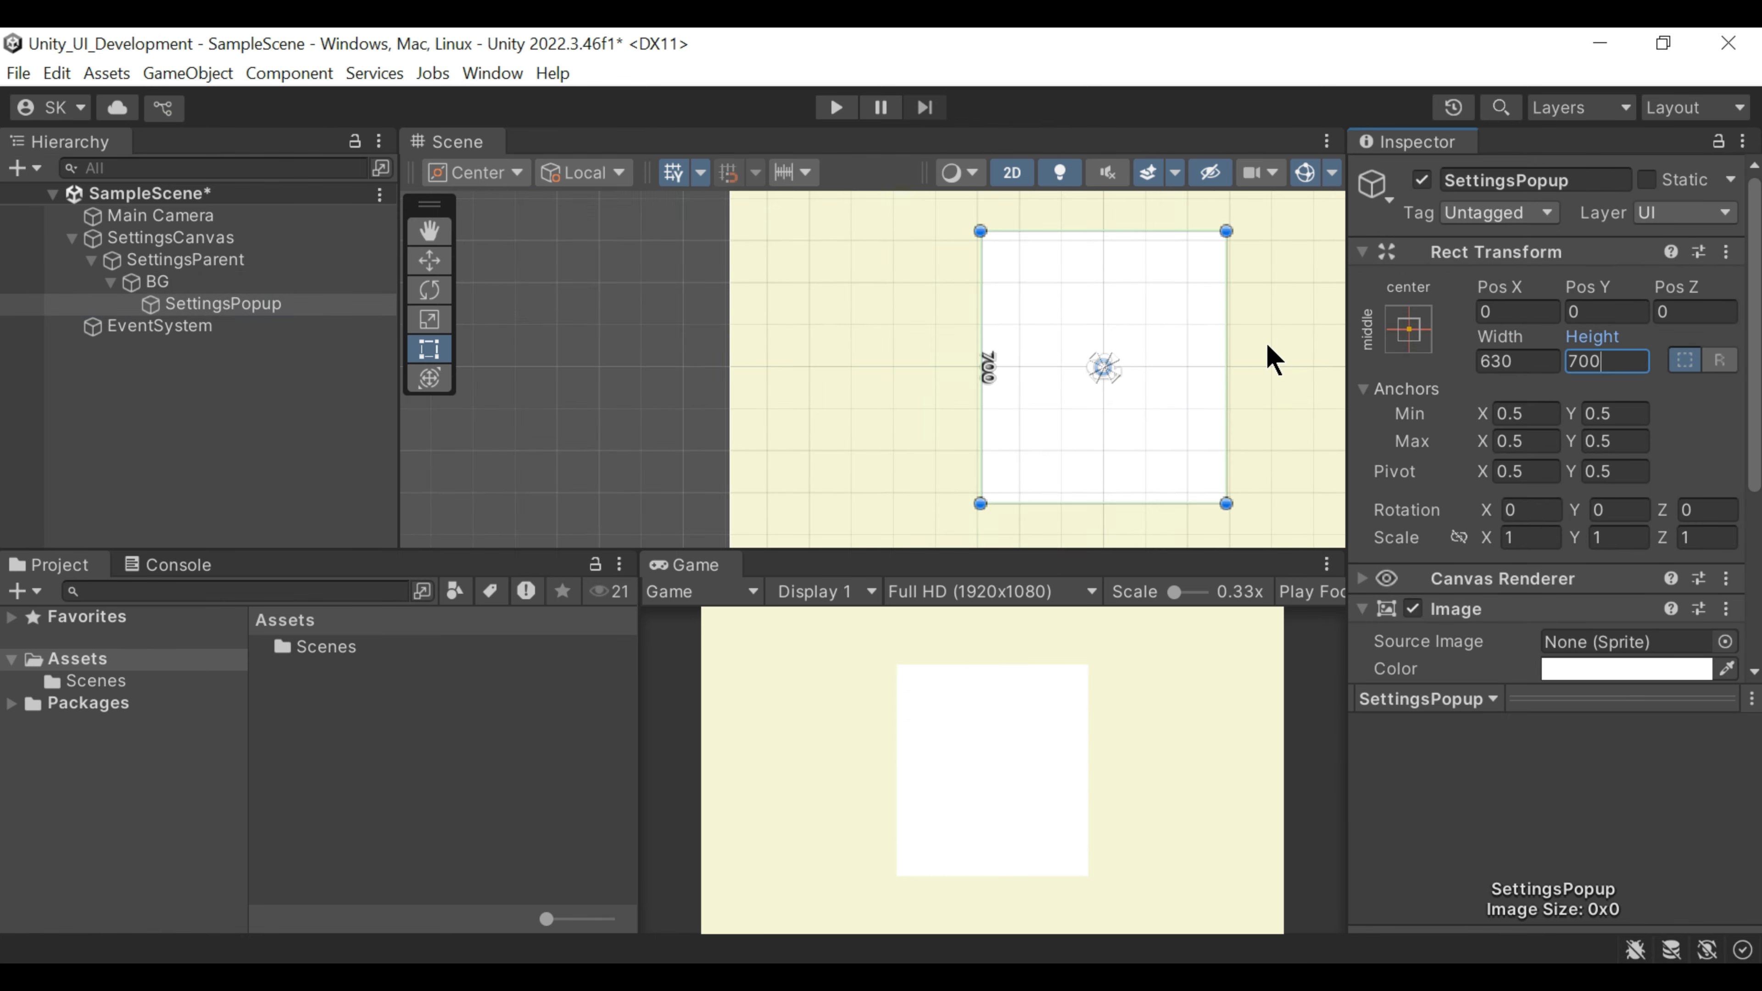
click(846, 418)
middle_drag(836, 420, 600, 390)
Step: Create a new folder named Images in the project's Assets folder
right_click(386, 728)
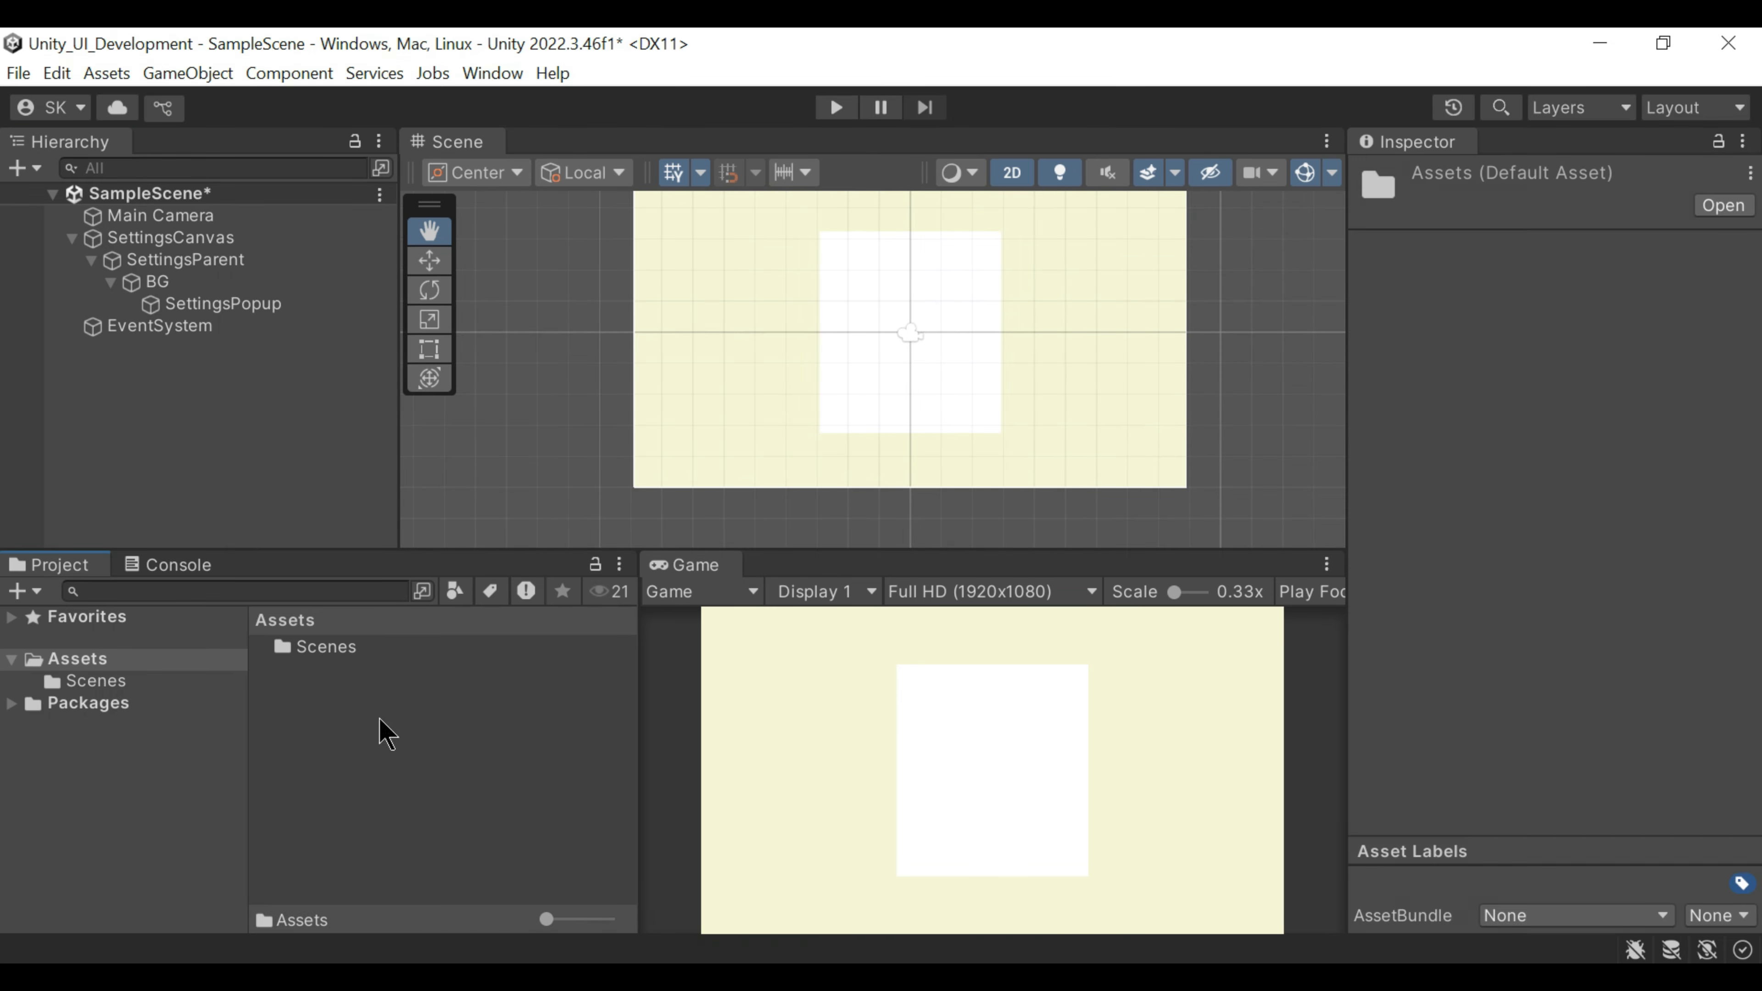
mouse_move(457, 266)
click(877, 87)
text(Images)
key(Return)
click(406, 742)
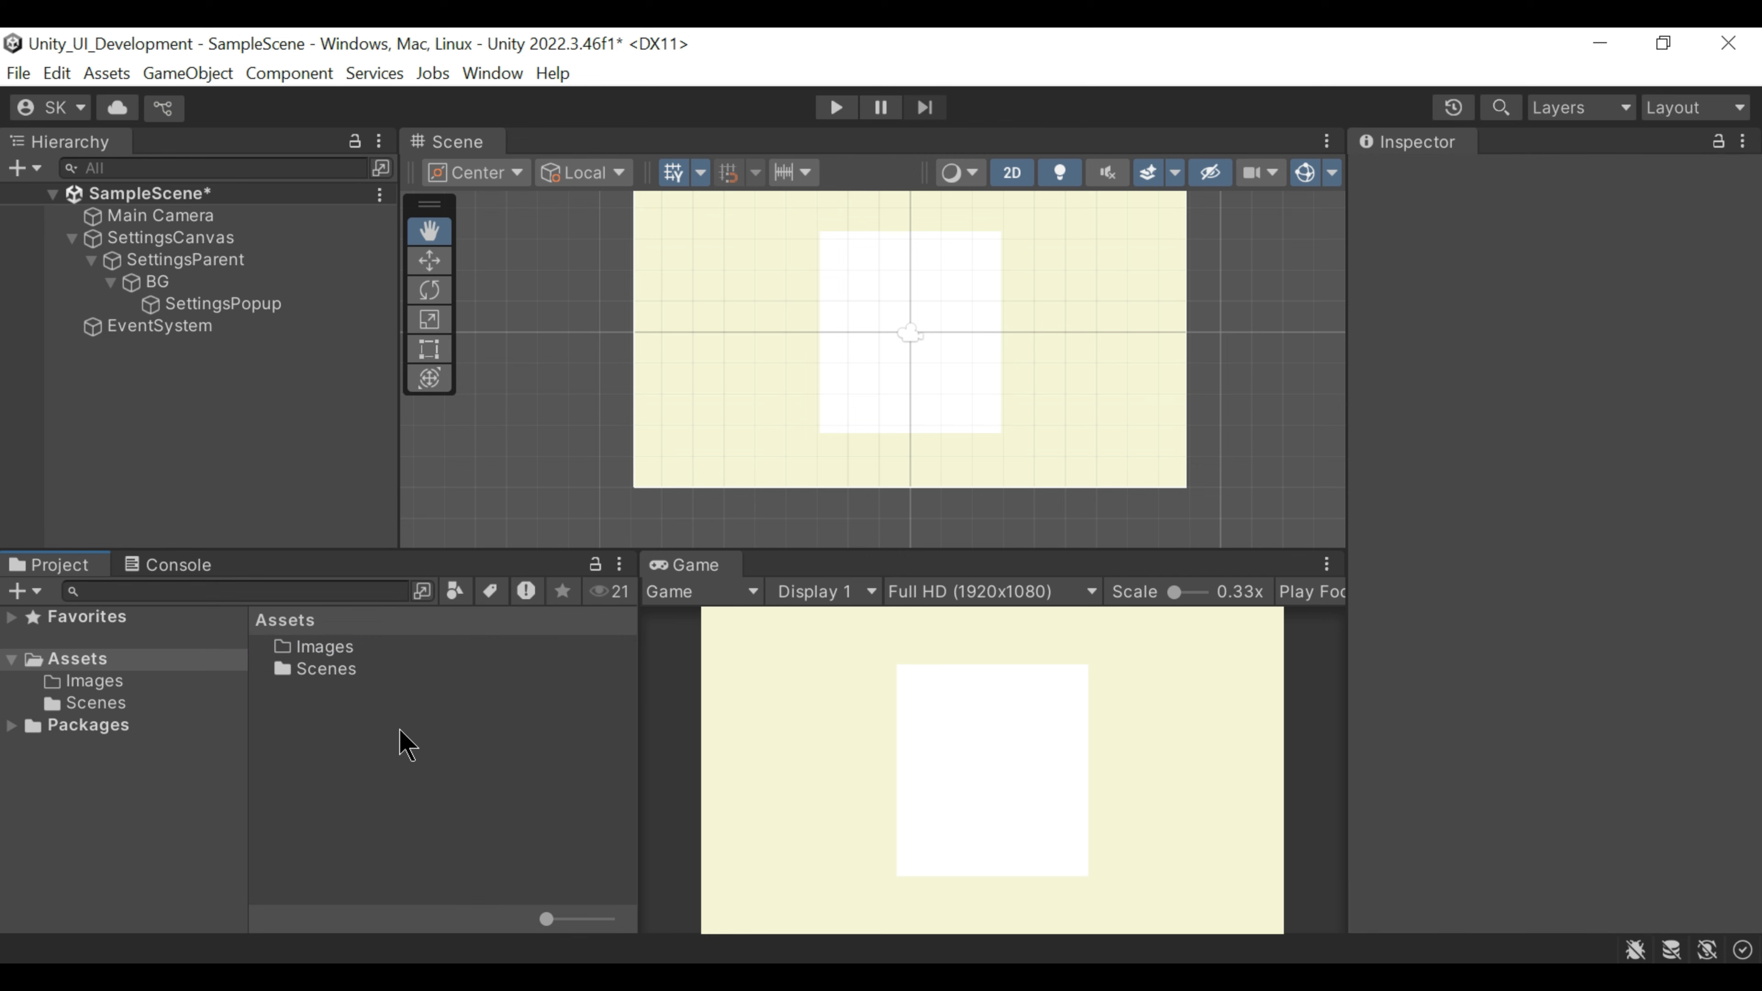
Step: Import all the PNG artwork files, from 1 bg through PlainBG, into the Images folder
double_click(390, 654)
right_click(415, 743)
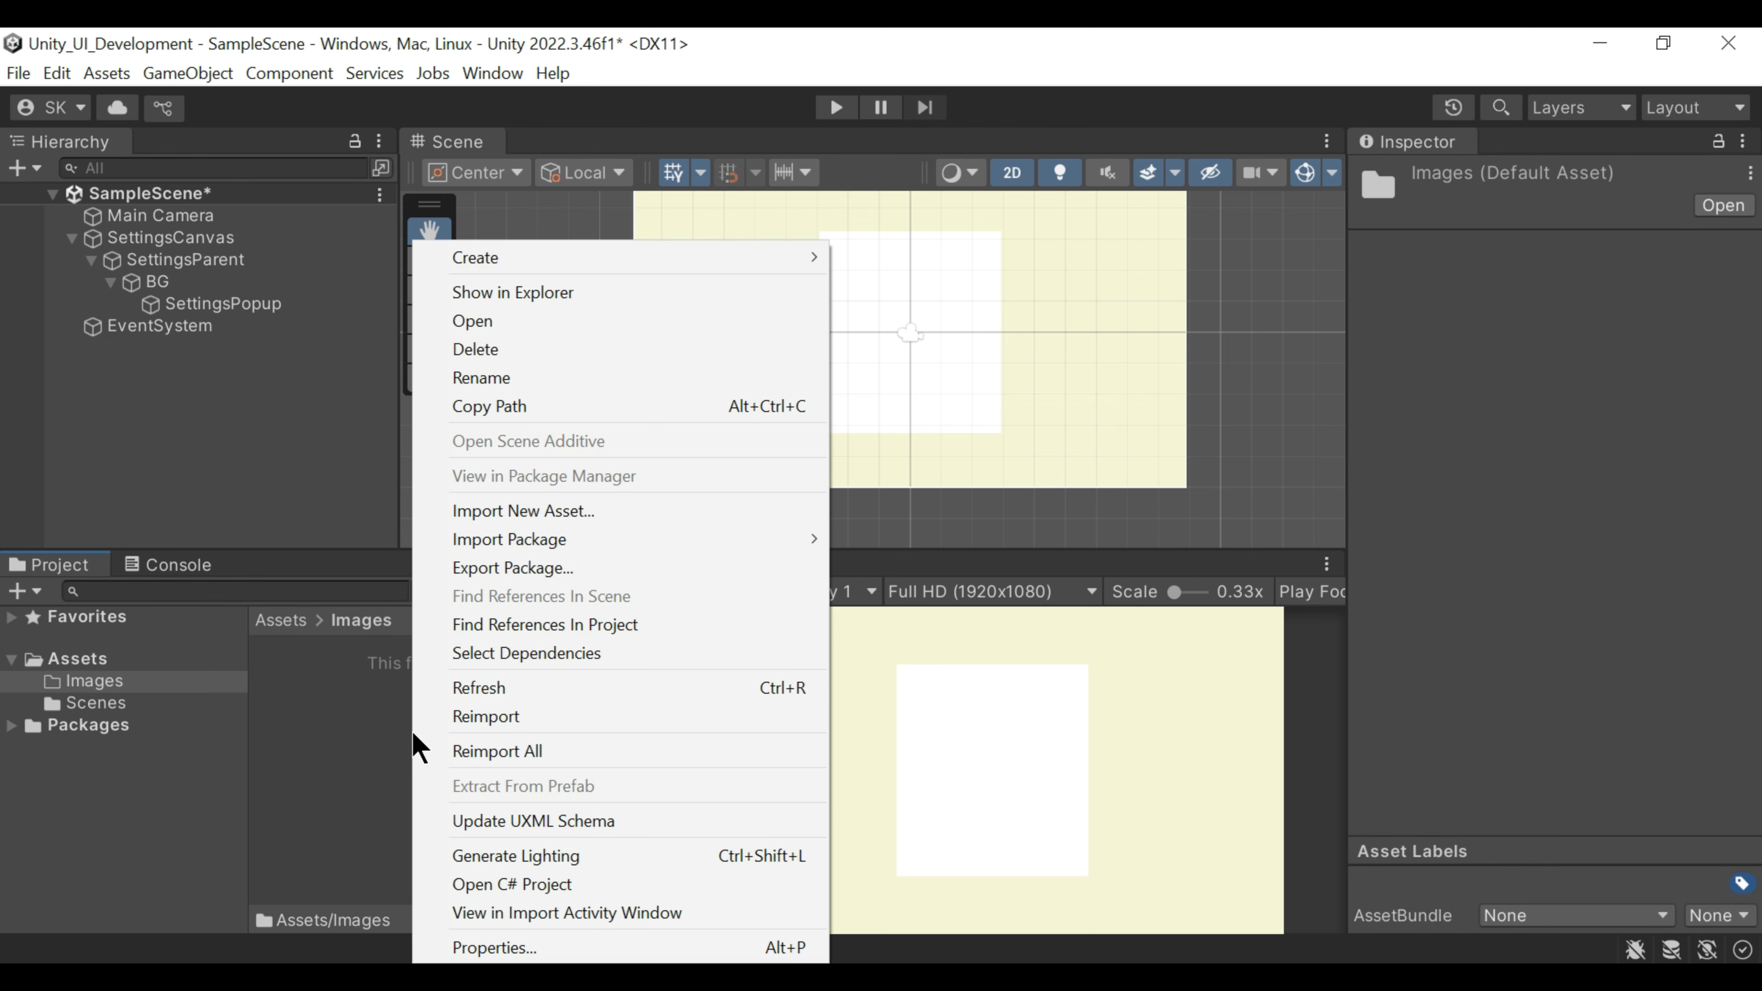
drag(1670, 578, 73, 201)
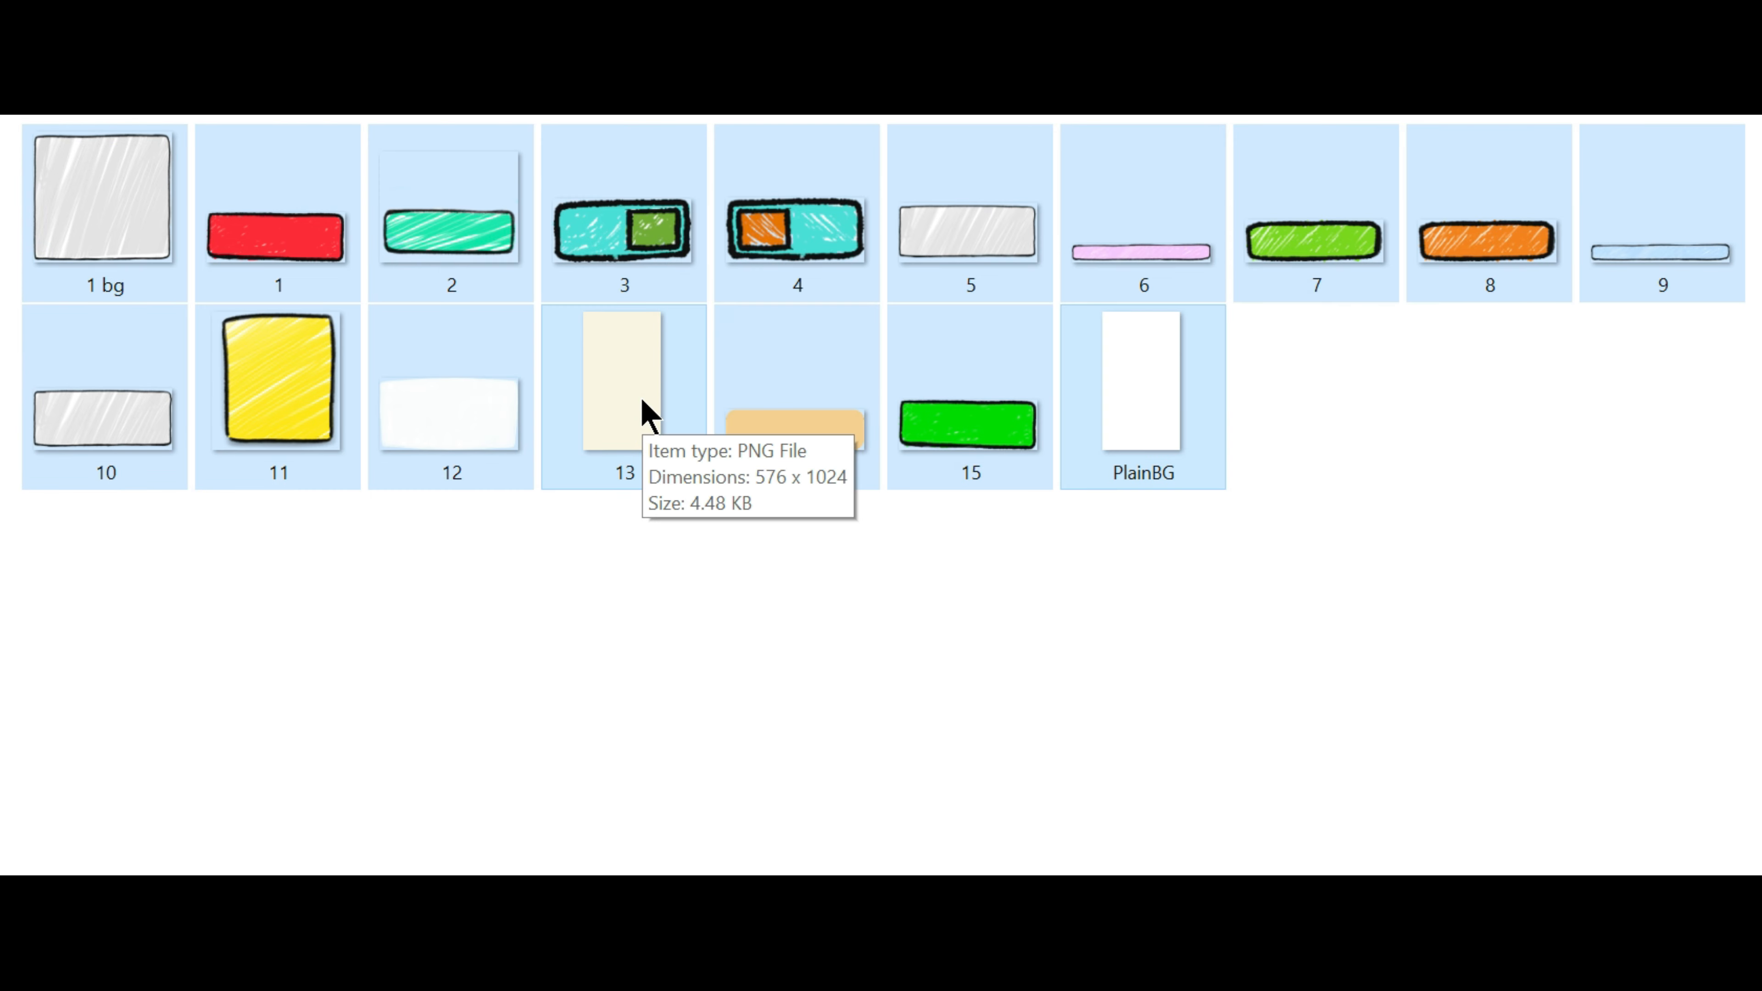
drag(641, 413, 644, 806)
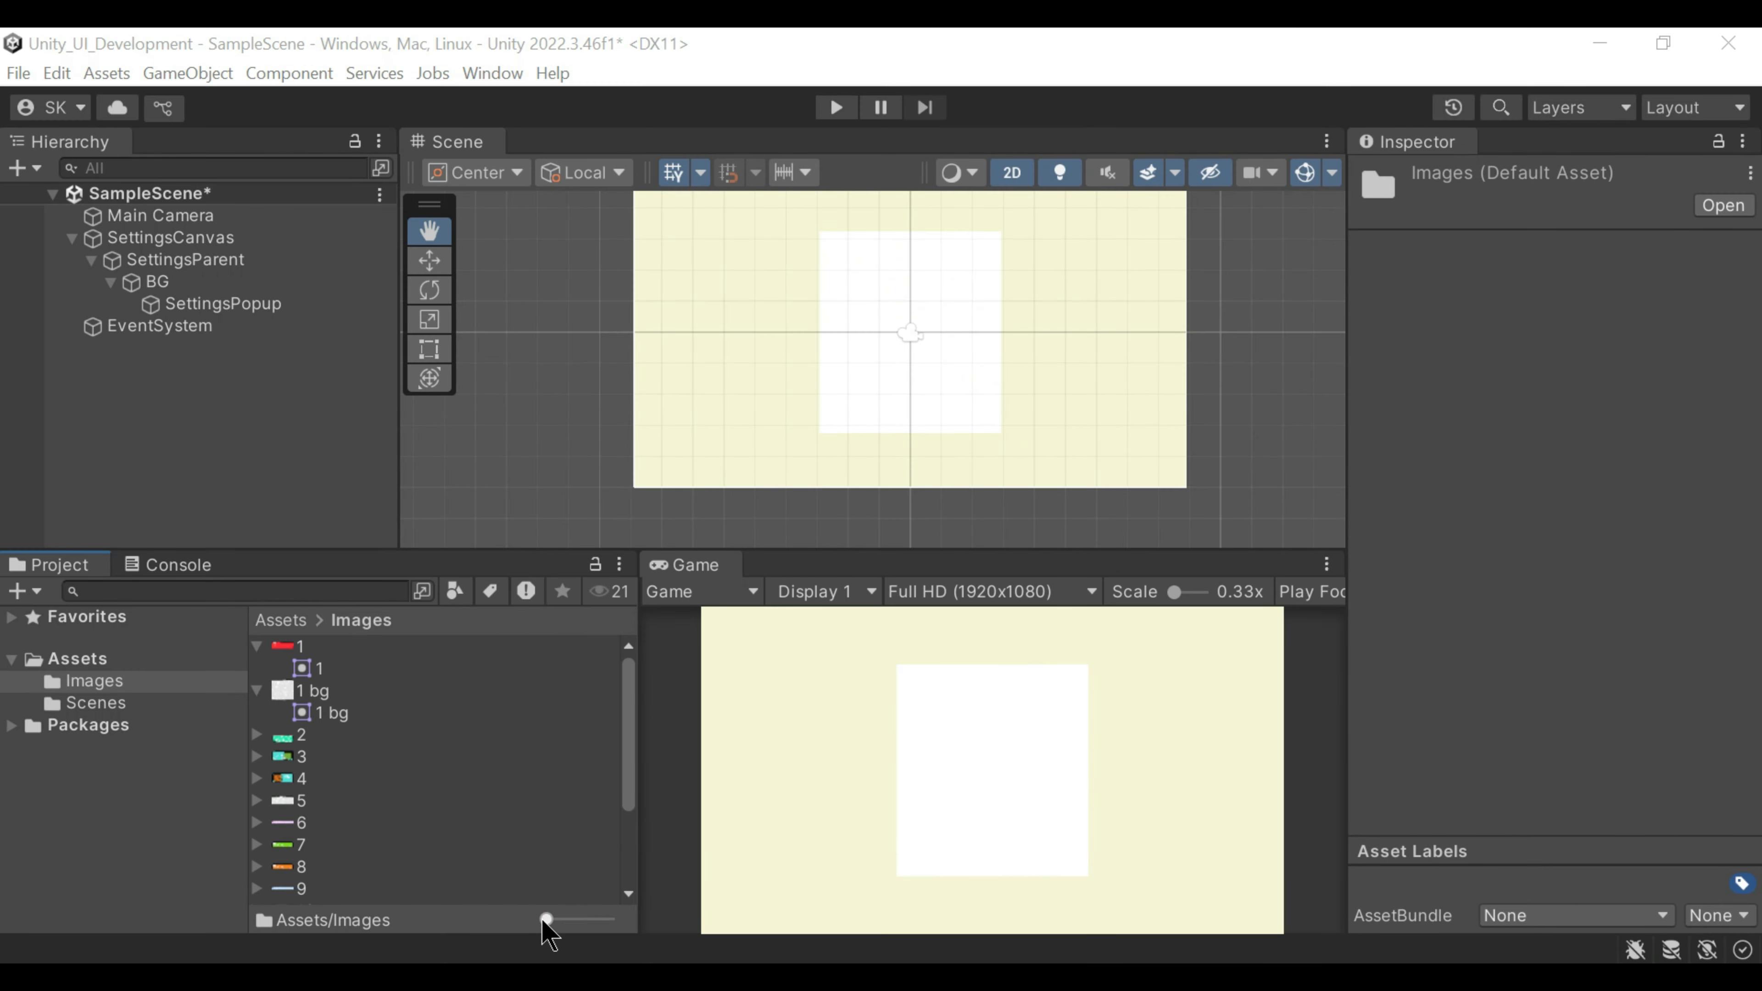
Step: Enlarge the asset thumbnails and assign the 1 bg sprite as SettingsPopup's source image
drag(547, 919, 575, 919)
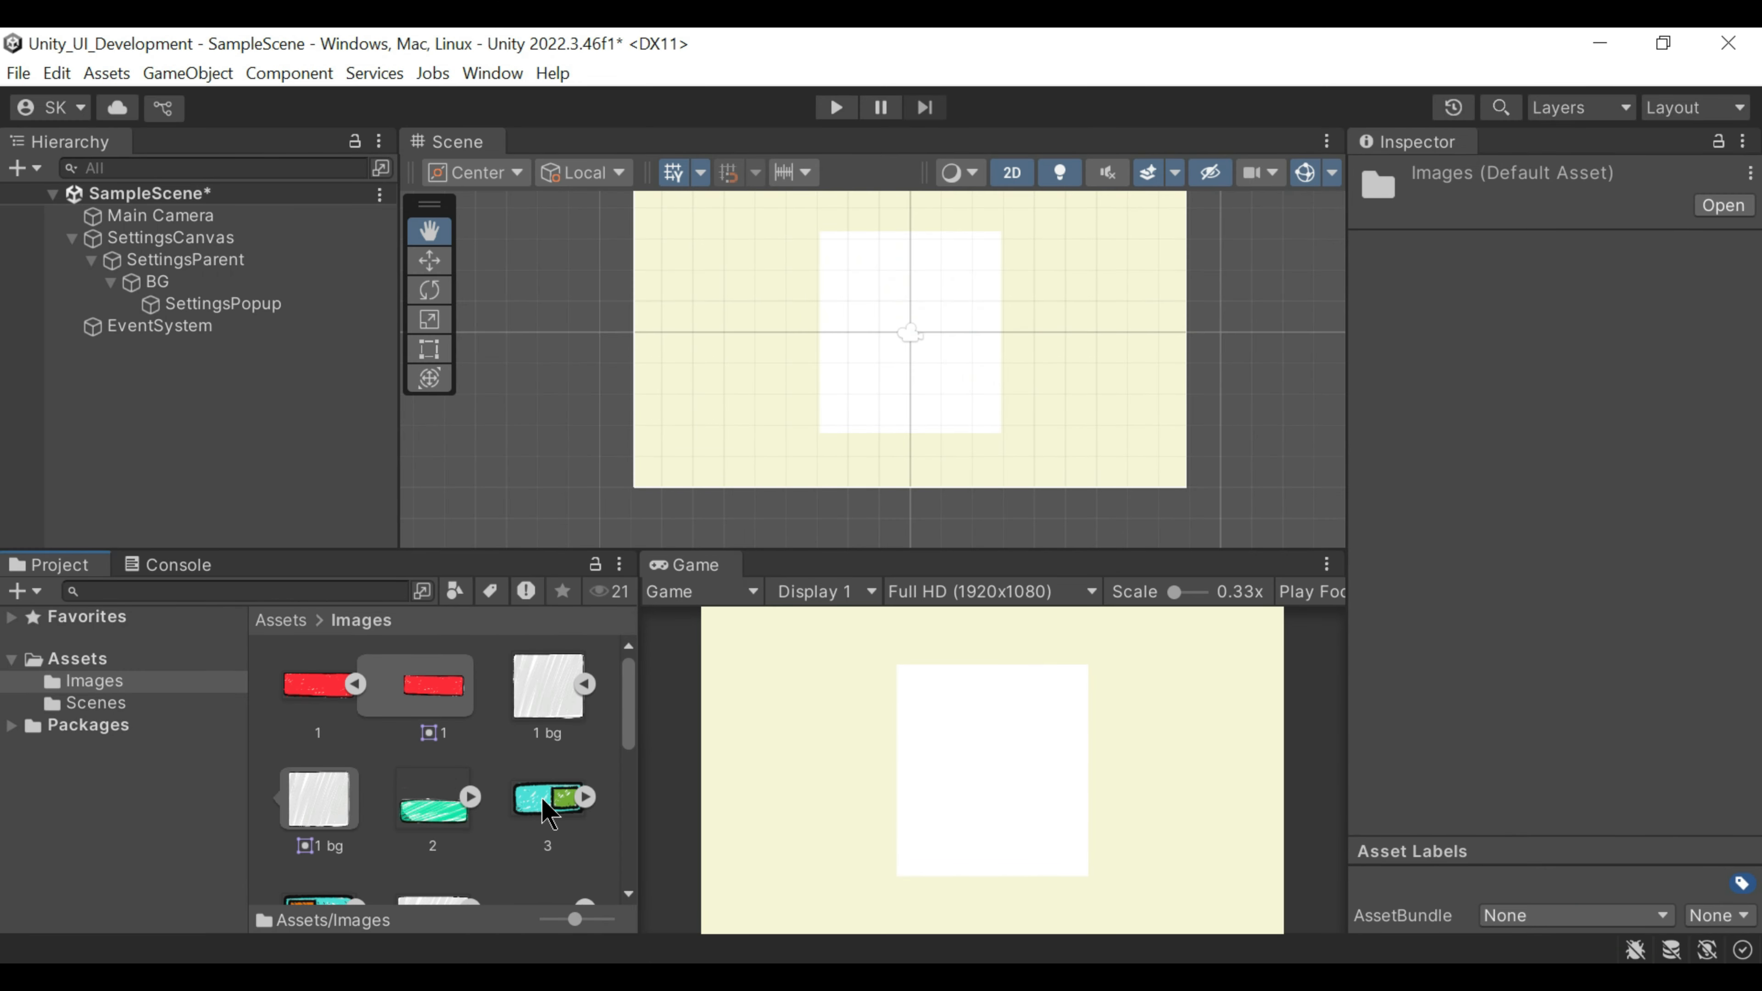
click(254, 308)
scroll(1582, 347, down, 3)
drag(526, 706, 1617, 424)
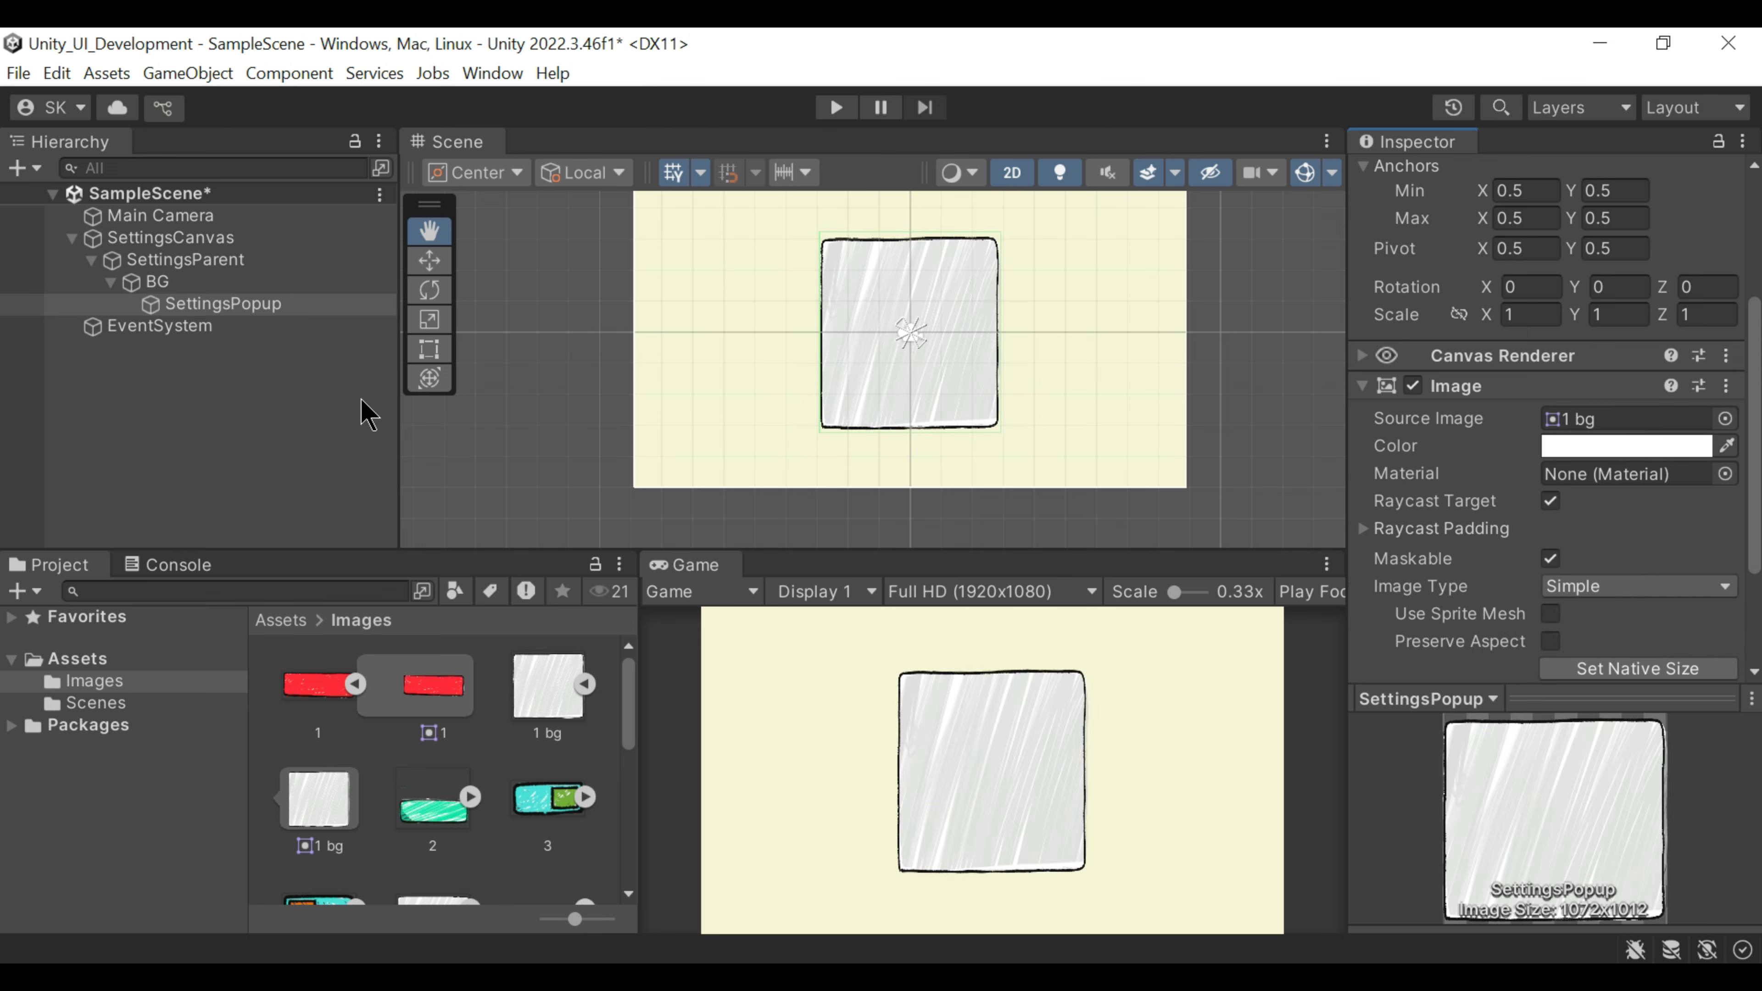
Step: Add a TextMeshPro text under SettingsPopup, importing both TMP Essentials and TMP Examples & Extras
right_click(248, 305)
mouse_move(409, 704)
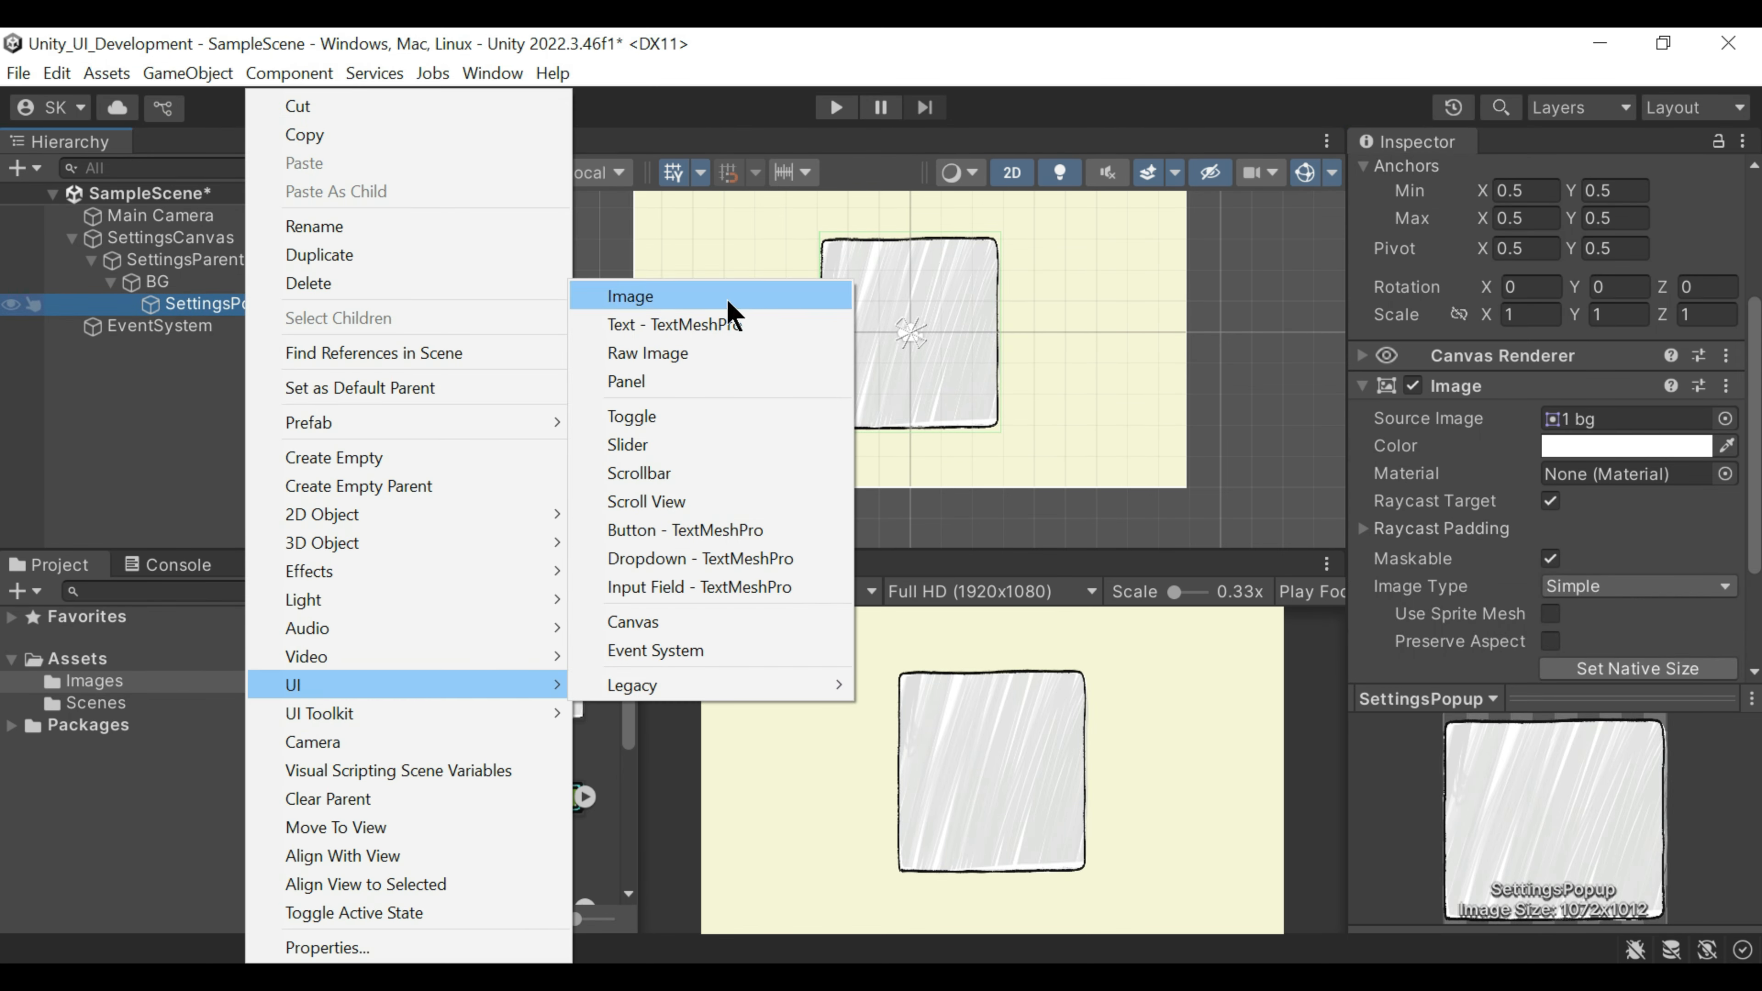
click(687, 324)
click(725, 753)
click(775, 881)
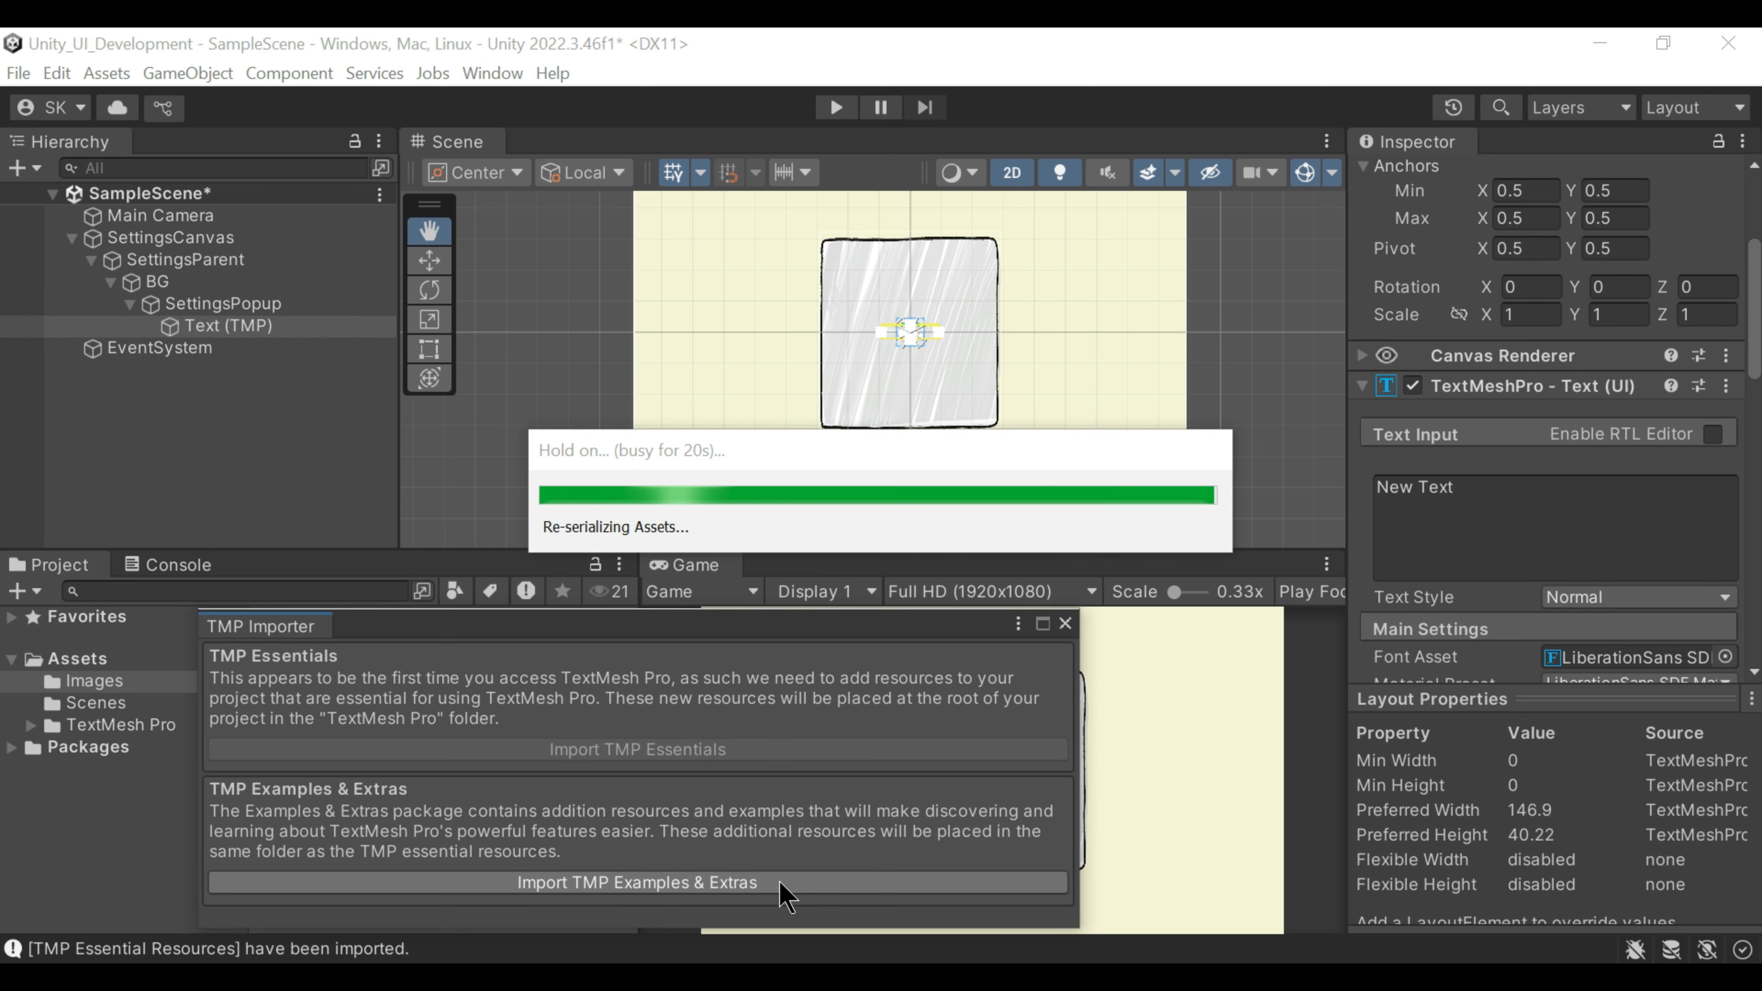
click(1063, 624)
Step: Change the new text's content to SETTINGS and its vertex color to black
scroll(1596, 529, down, 4)
click(1466, 411)
text(SETTINGS)
scroll(1569, 595, down, 3)
click(1575, 540)
drag(1604, 552, 1538, 585)
click(1737, 281)
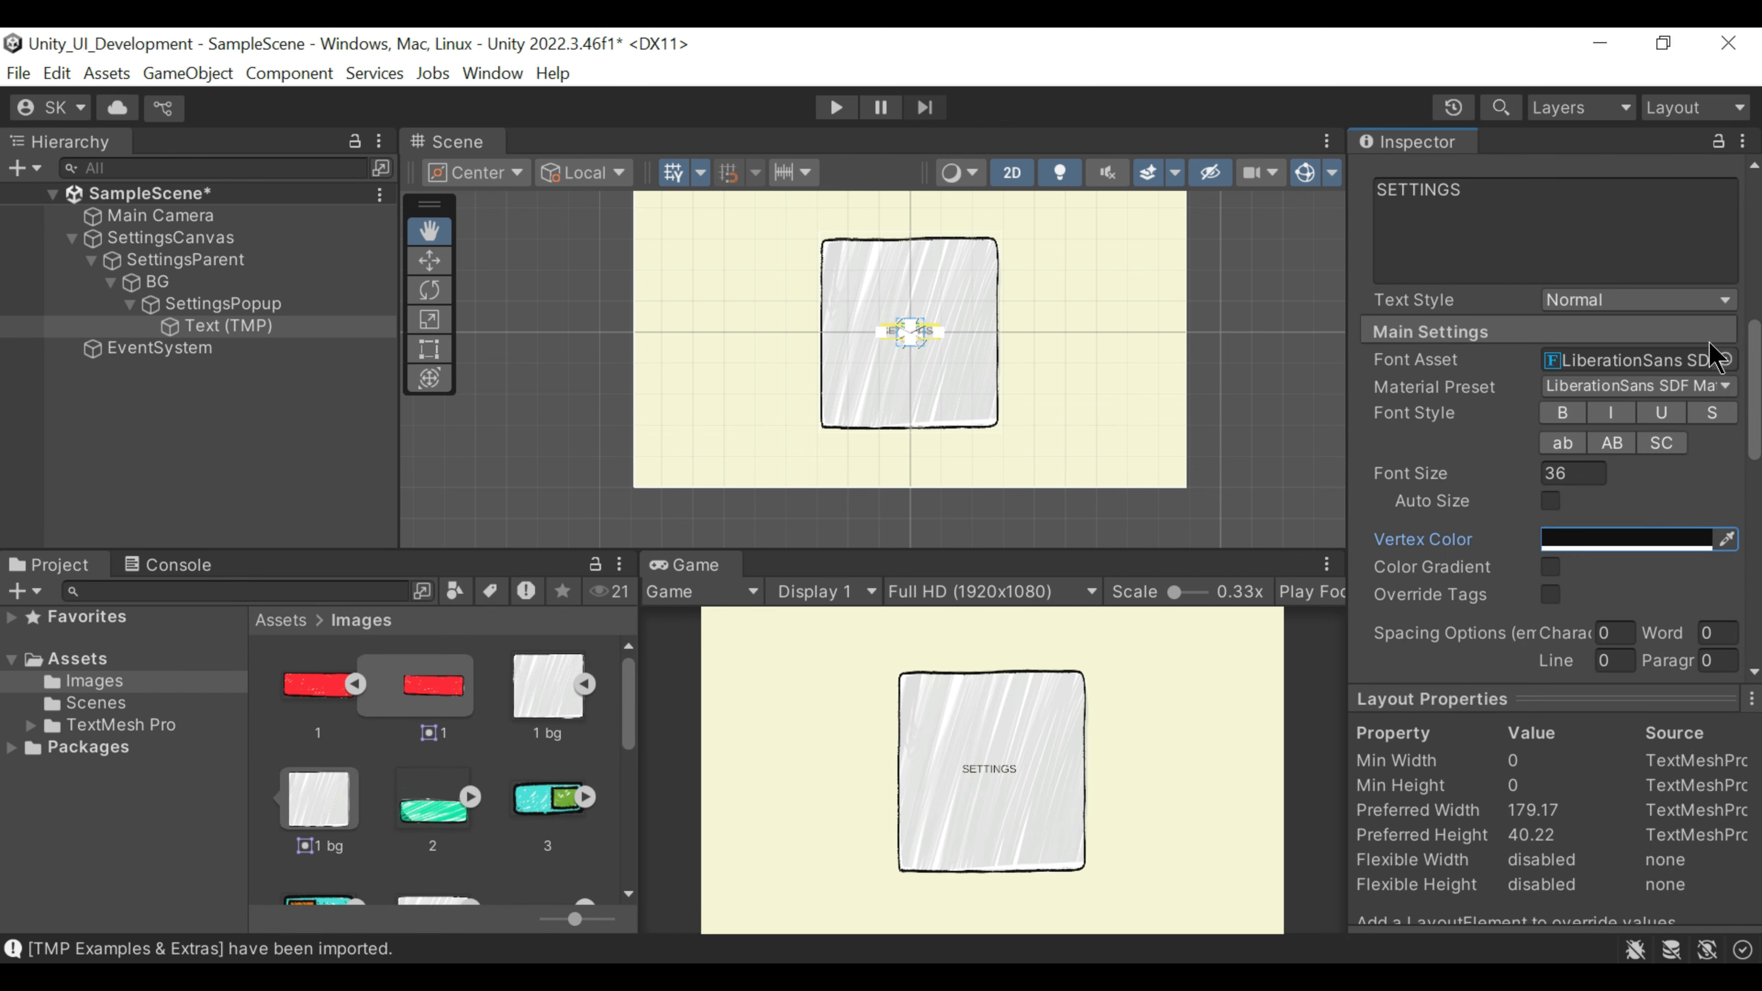
Step: Set the SETTINGS text's font asset to Anton SDF and its font size to 50
click(312, 396)
click(290, 334)
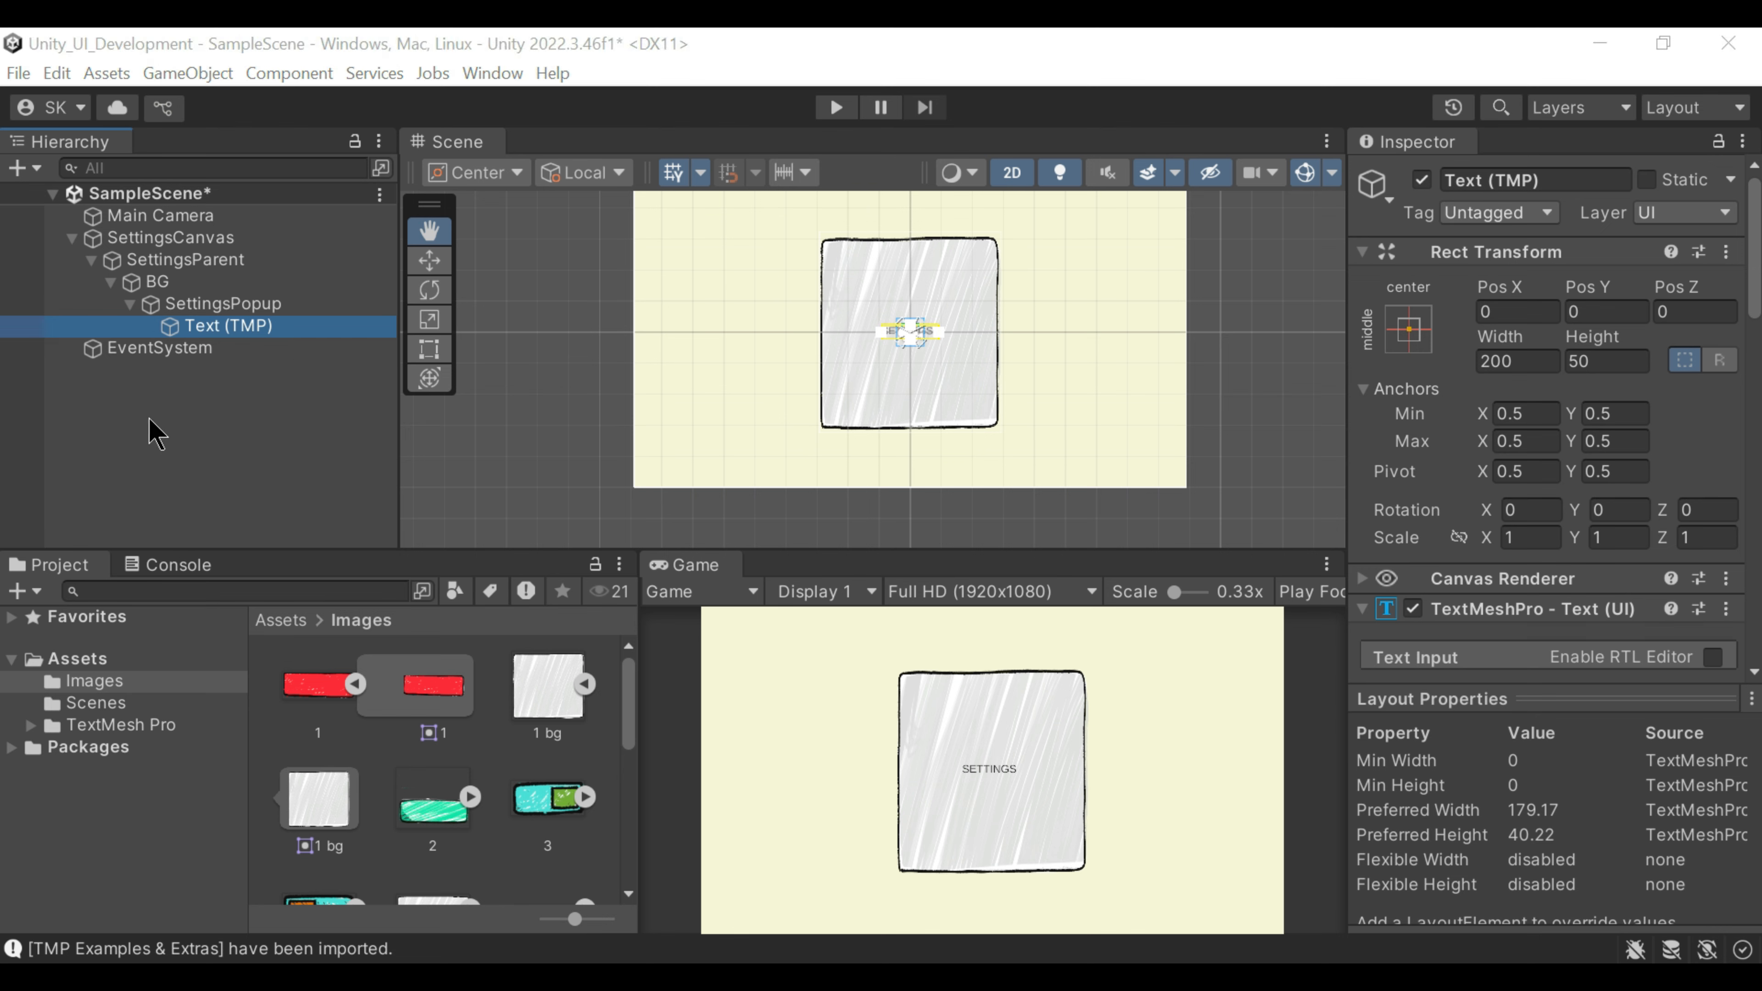
scroll(1526, 420, down, 8)
click(1725, 360)
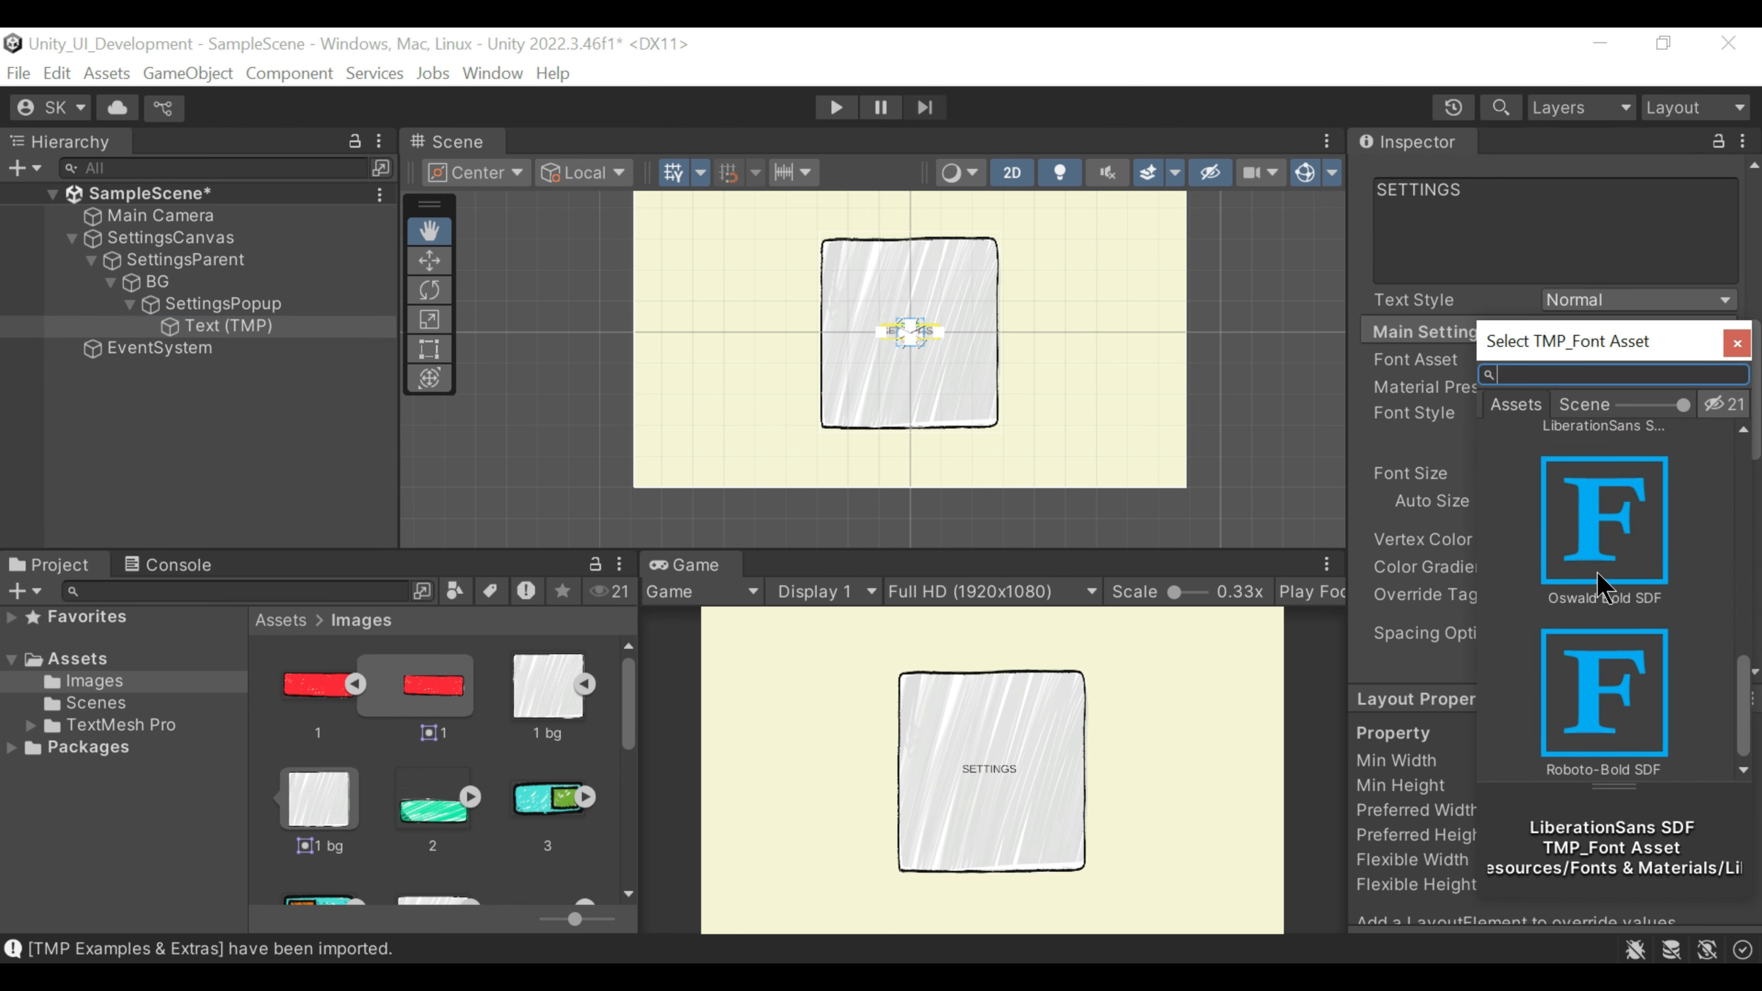
double_click(1626, 540)
click(1725, 359)
double_click(1713, 438)
click(1574, 473)
text(50)
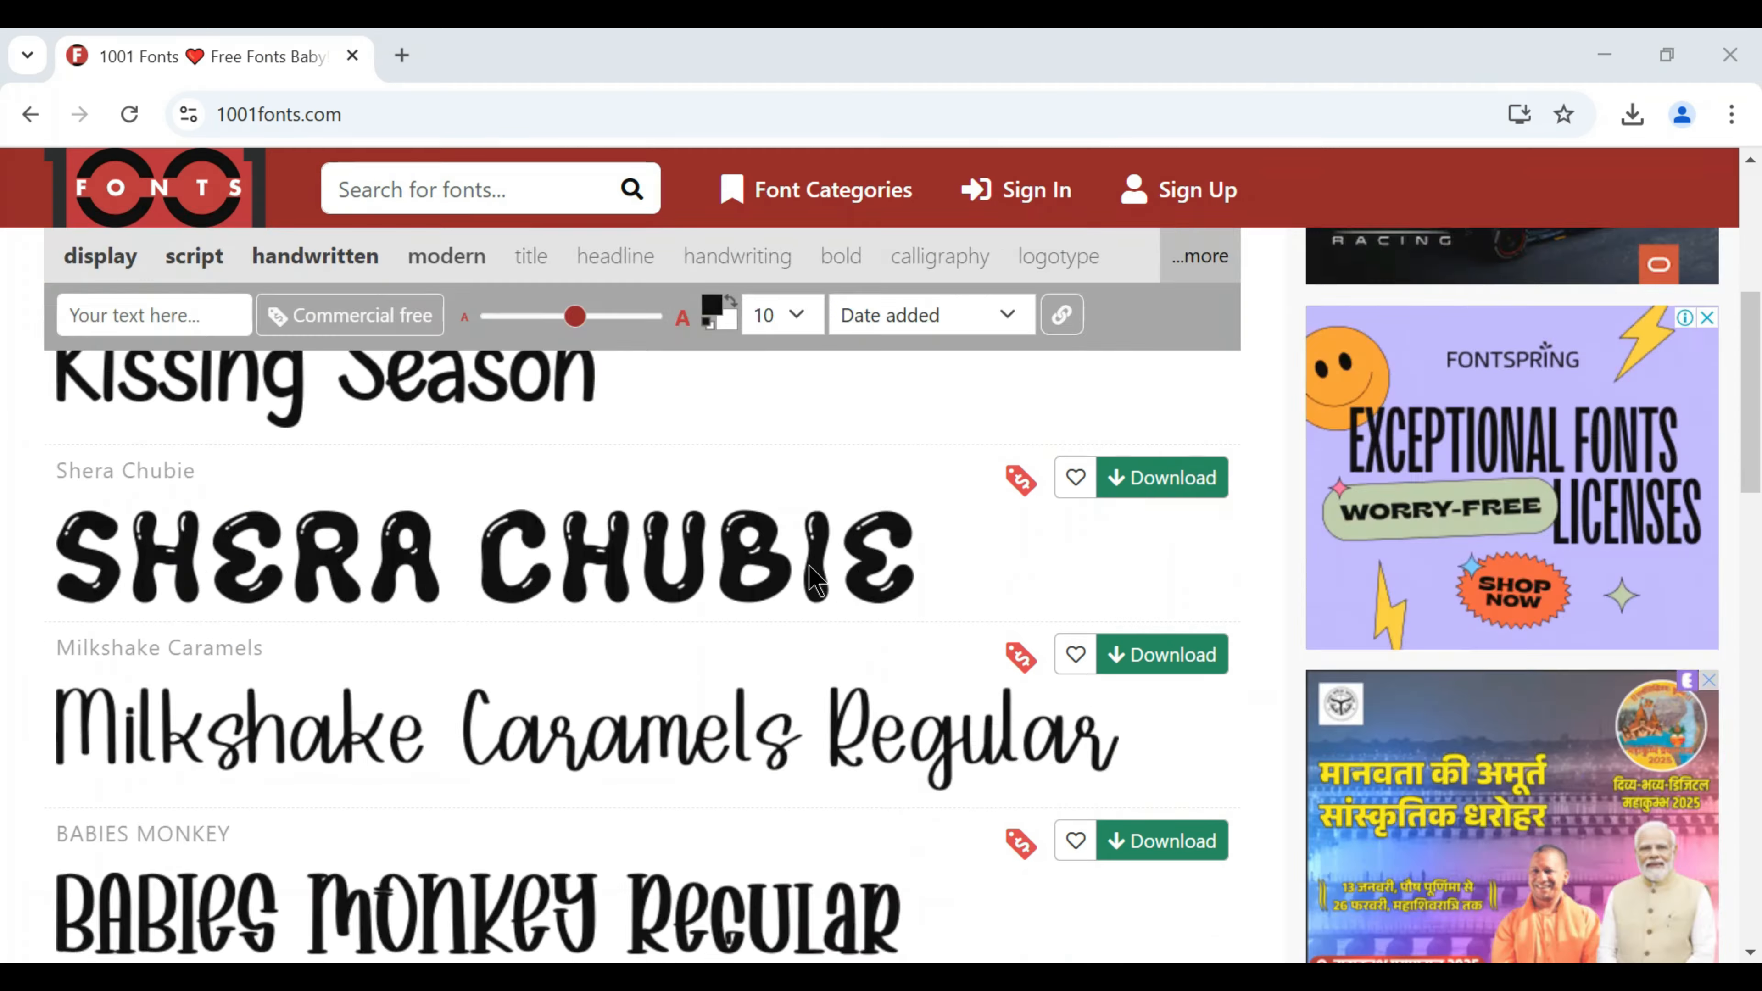
Step: Download the Sweetly Something font from 1001fonts.com in the browser and import its font file into Unity's Images folder
scroll(806, 579, down, 10)
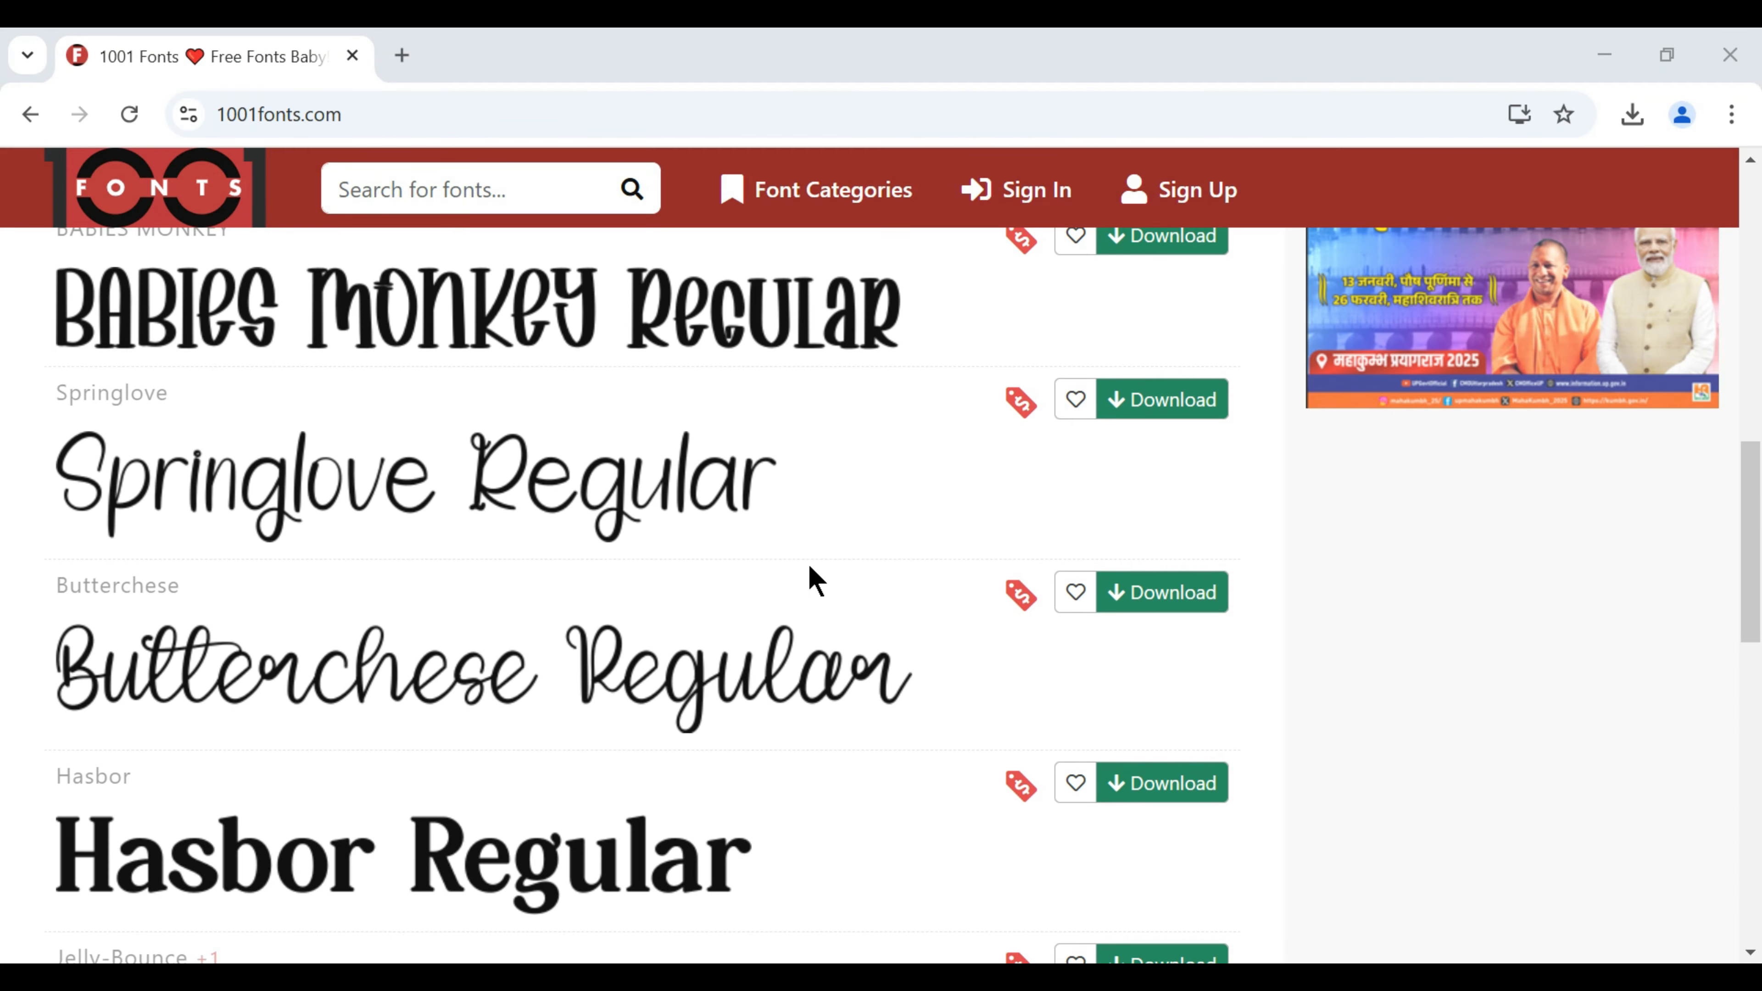
scroll(870, 719, up, 5)
scroll(870, 719, down, 10)
click(550, 697)
scroll(715, 649, down, 5)
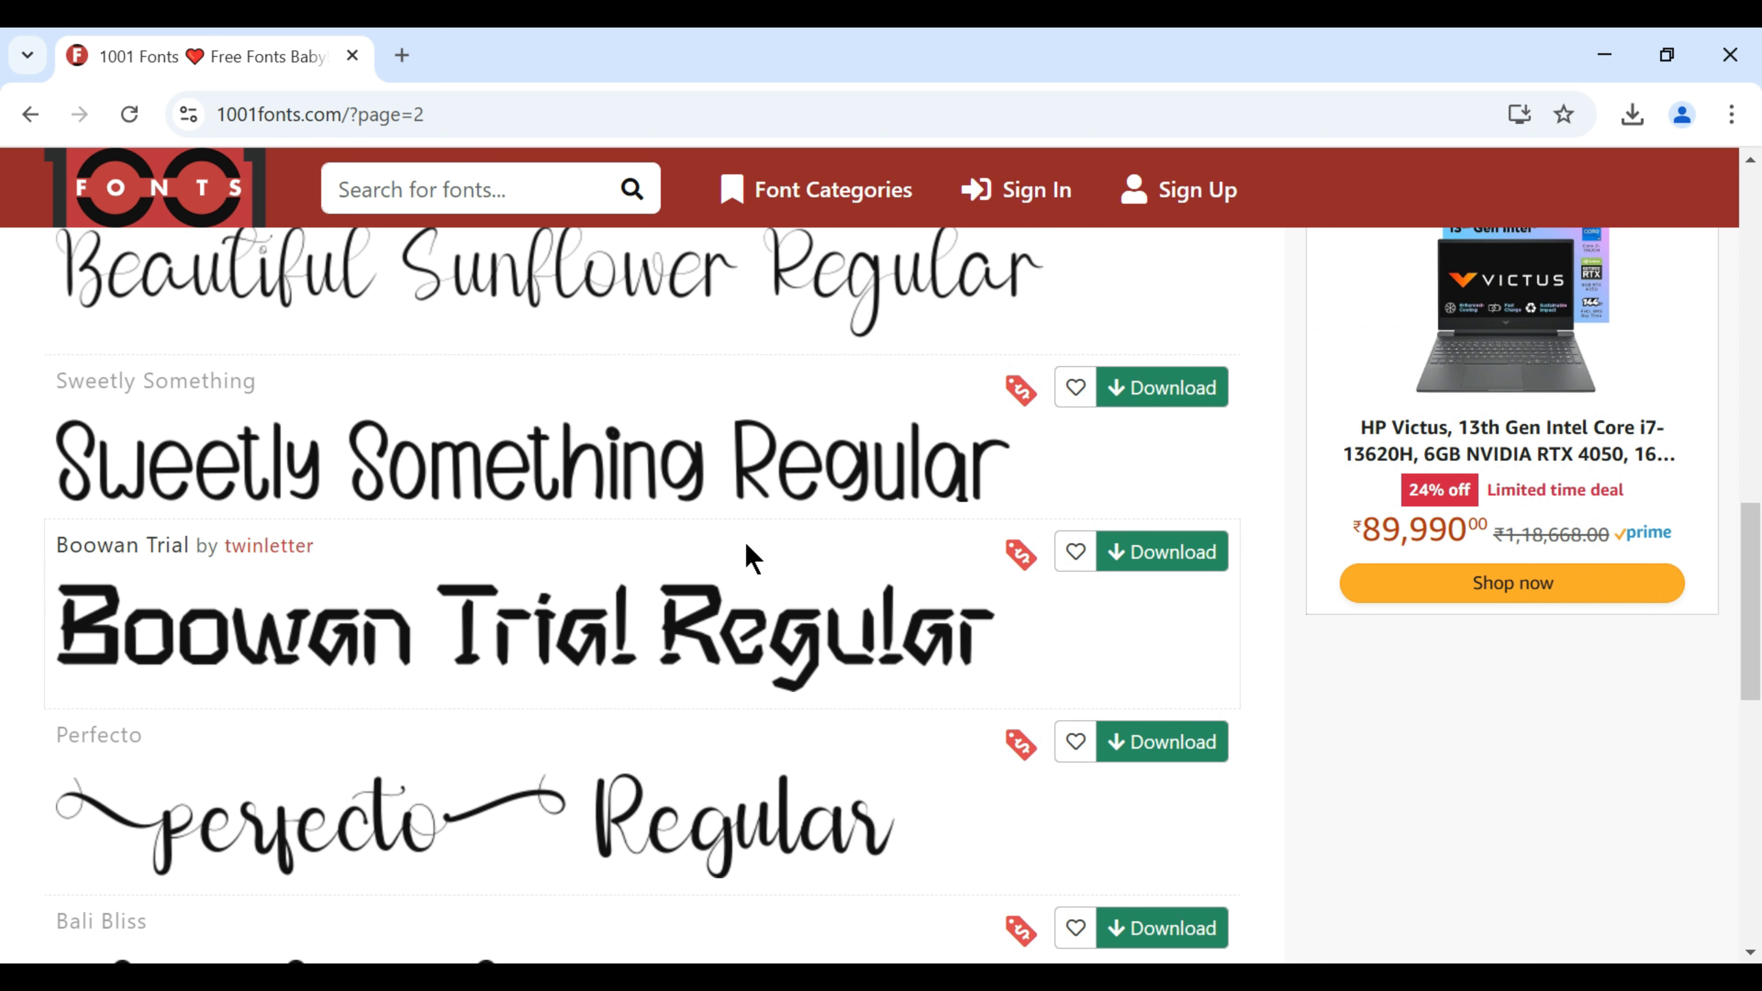
click(1162, 388)
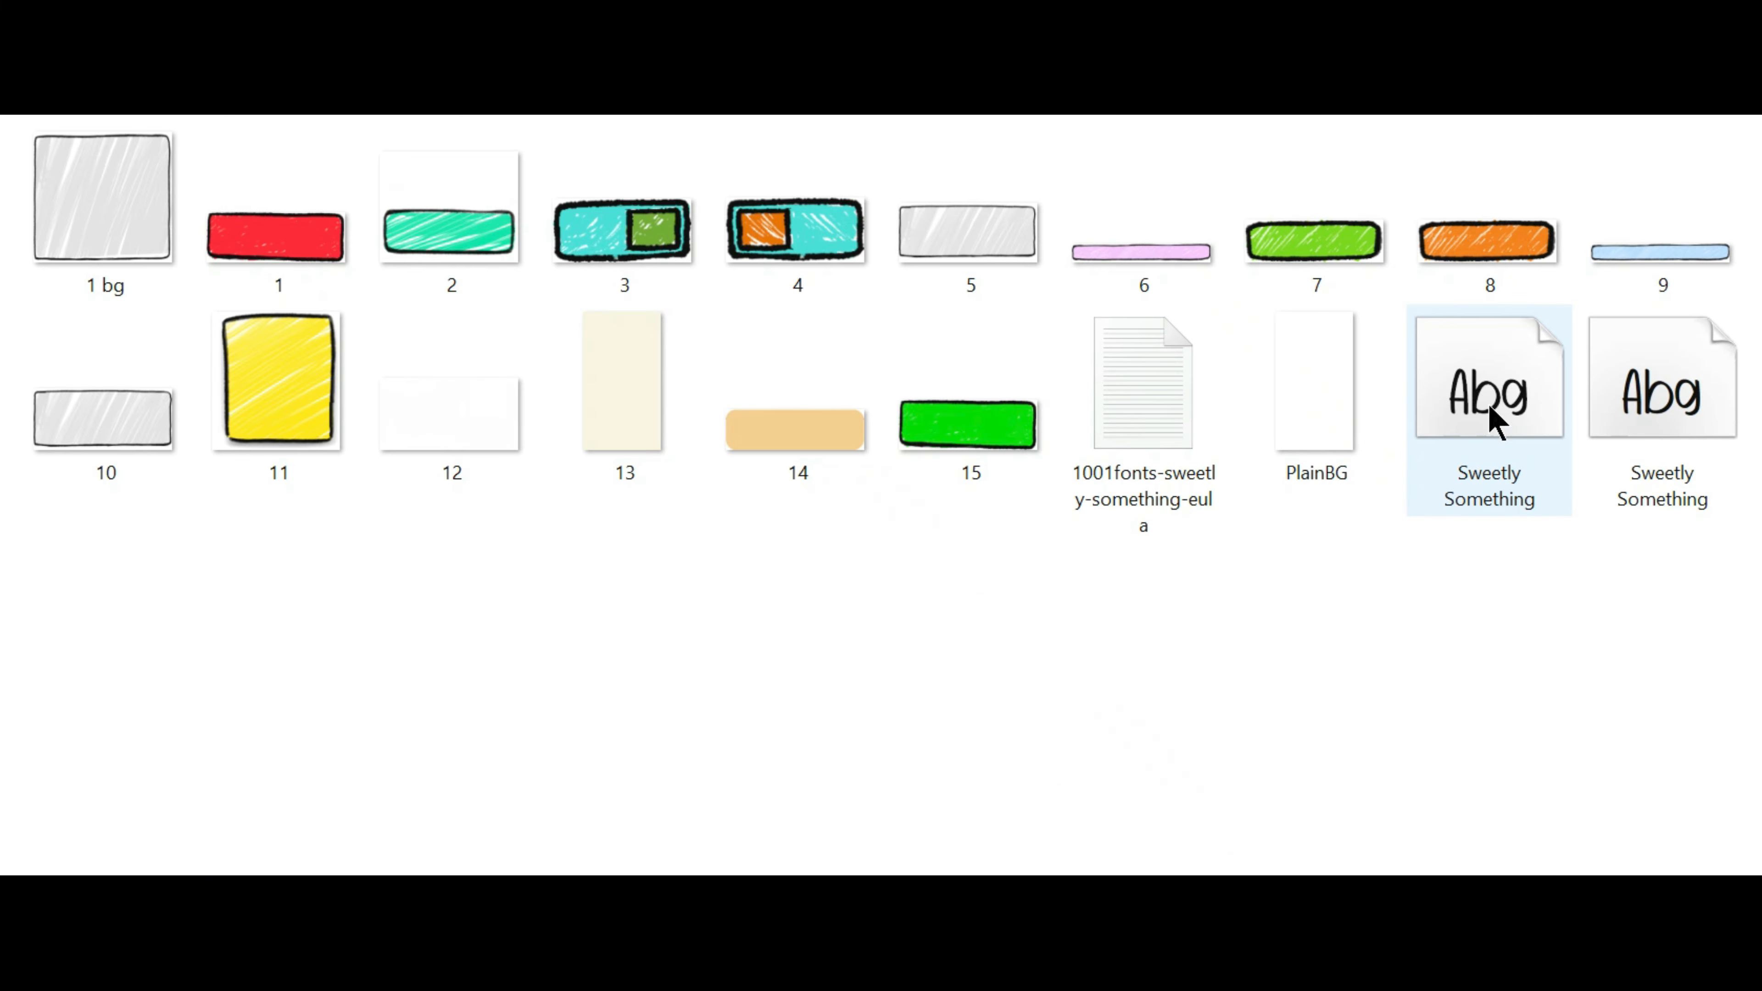
drag(1491, 419, 446, 775)
drag(464, 617, 469, 837)
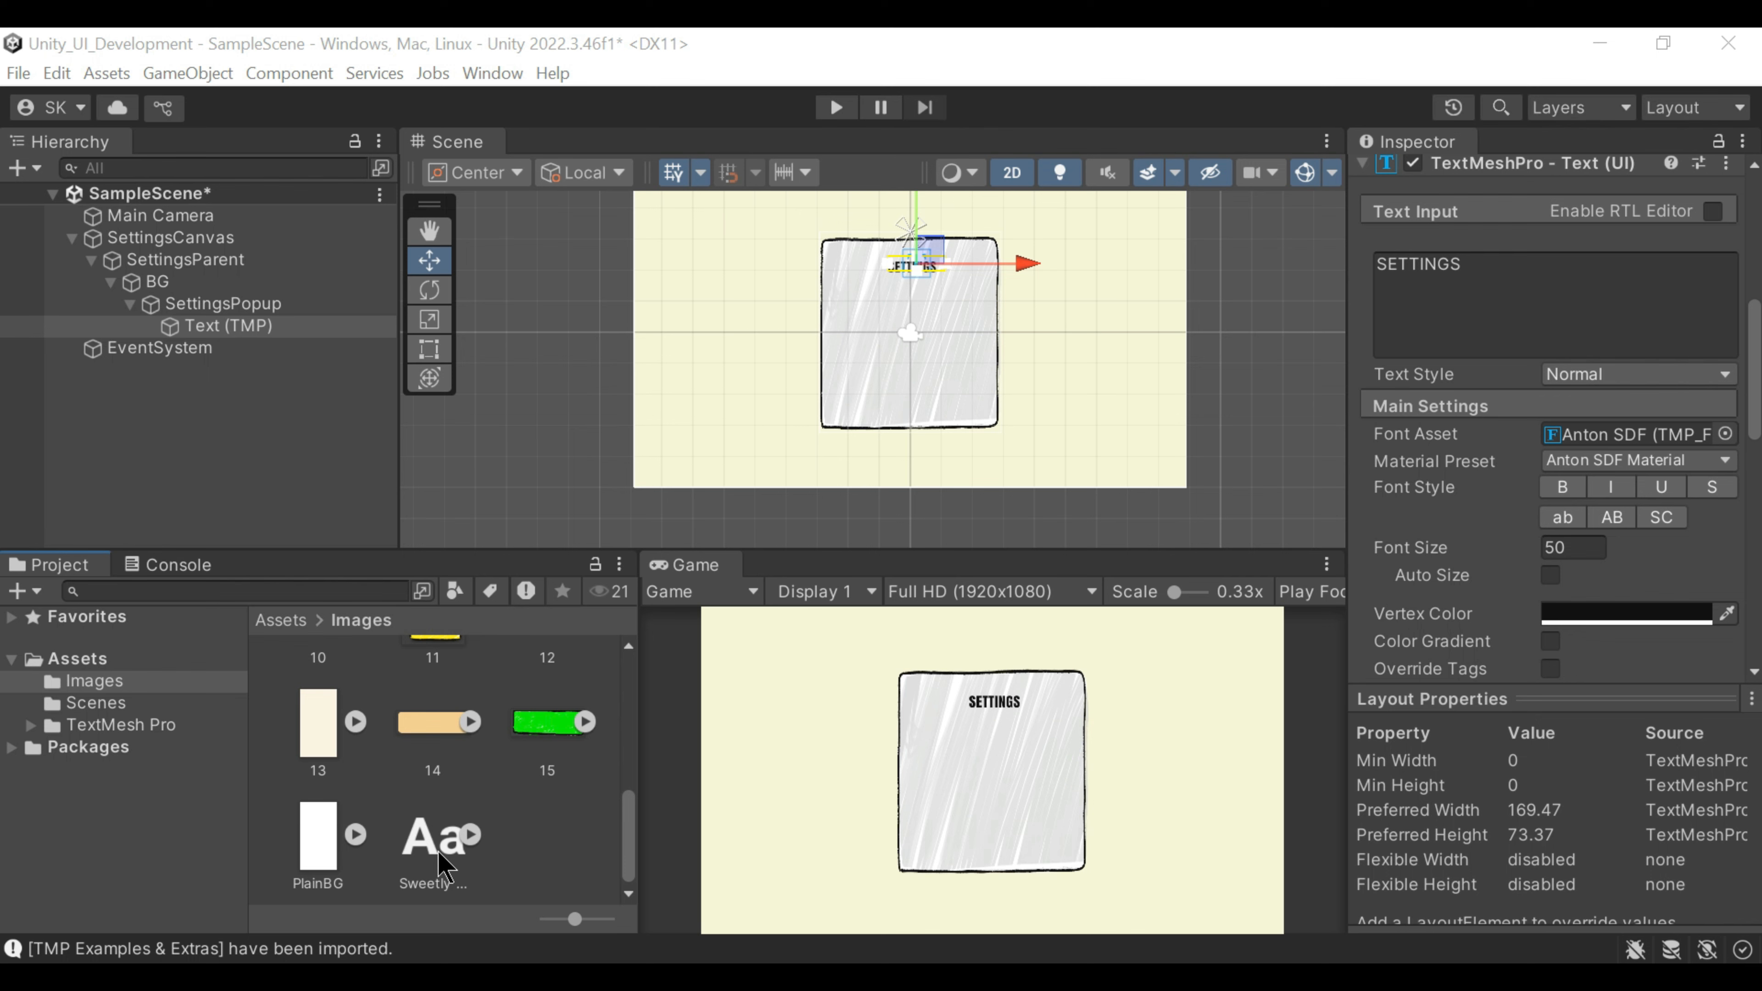
Step: Generate a font atlas from the Sweetly Something font with the Font Asset Creator and save it as Sweetly Something SDF
click(494, 73)
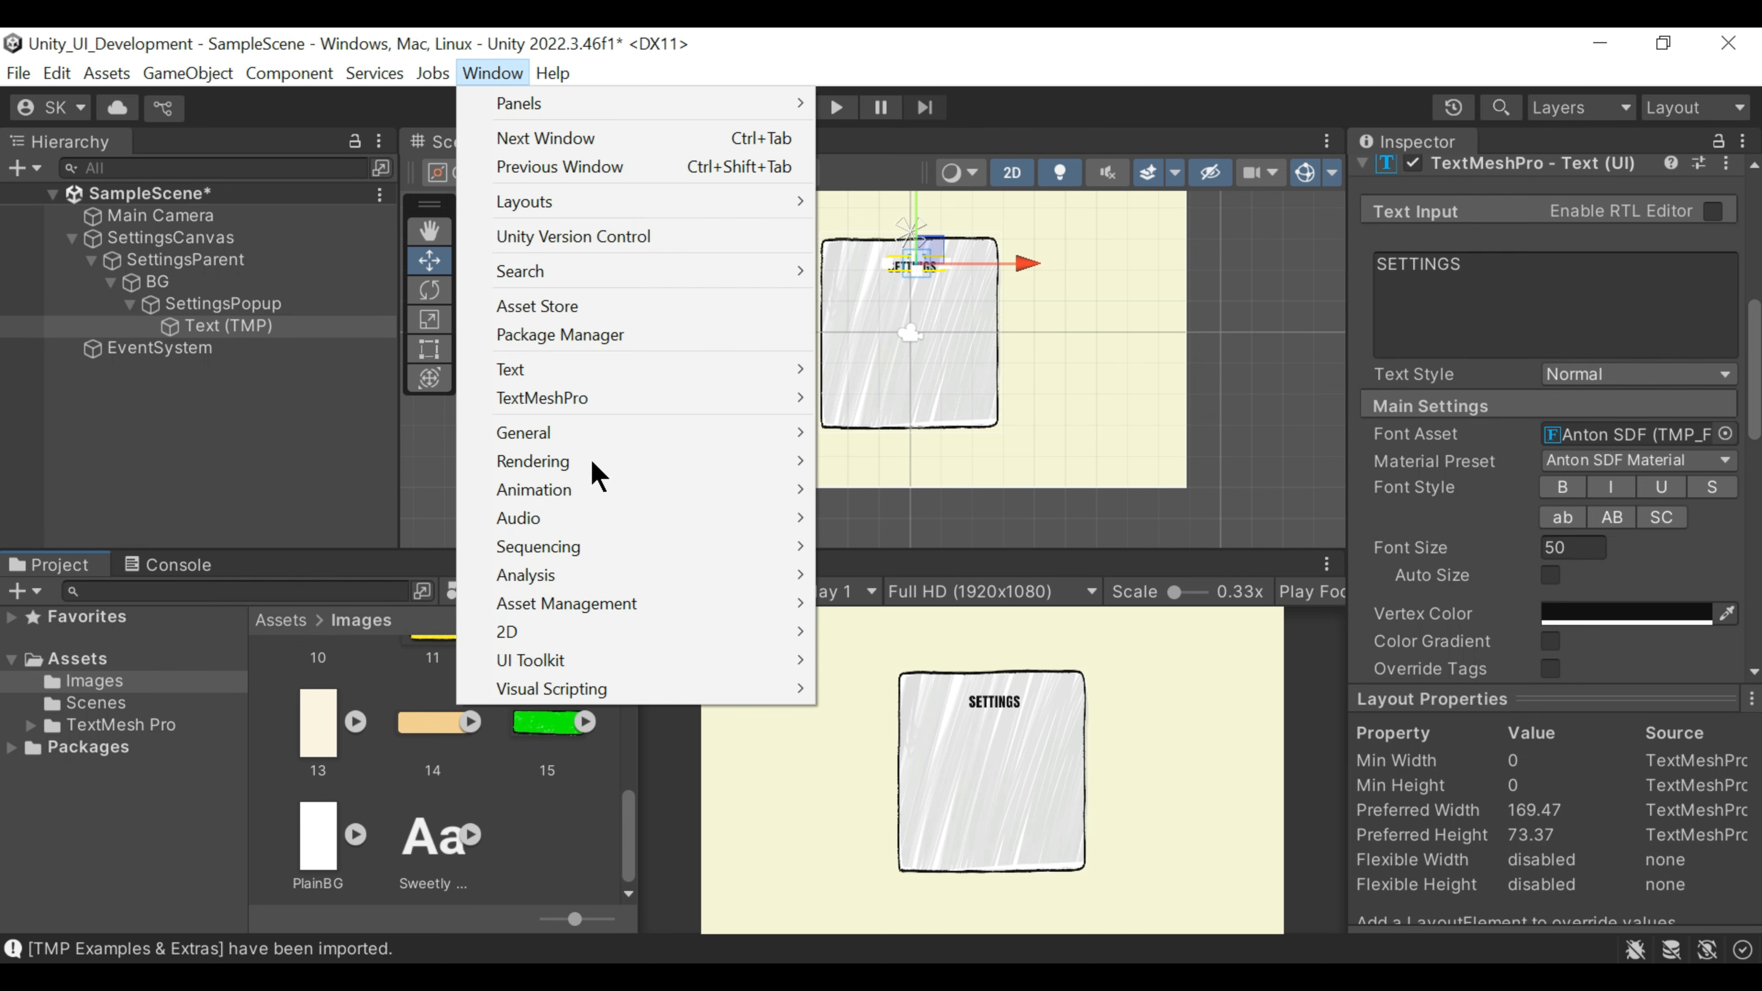
mouse_move(629, 398)
click(947, 399)
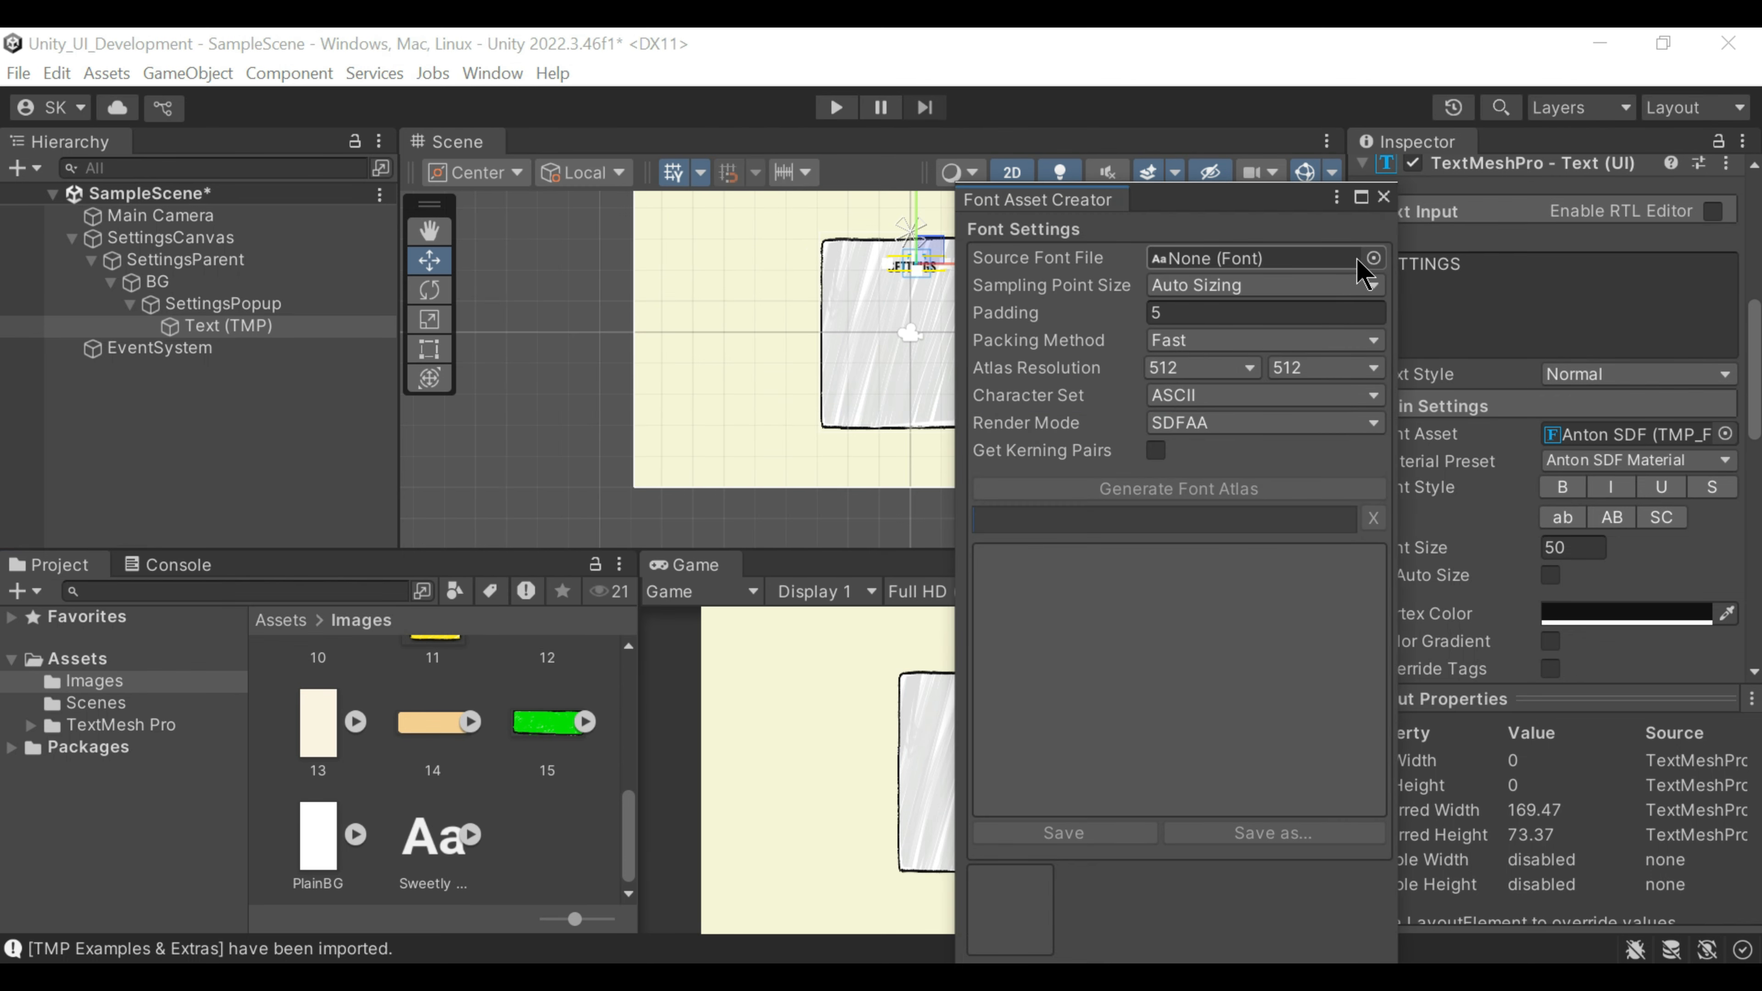
drag(438, 854, 1207, 281)
click(1214, 489)
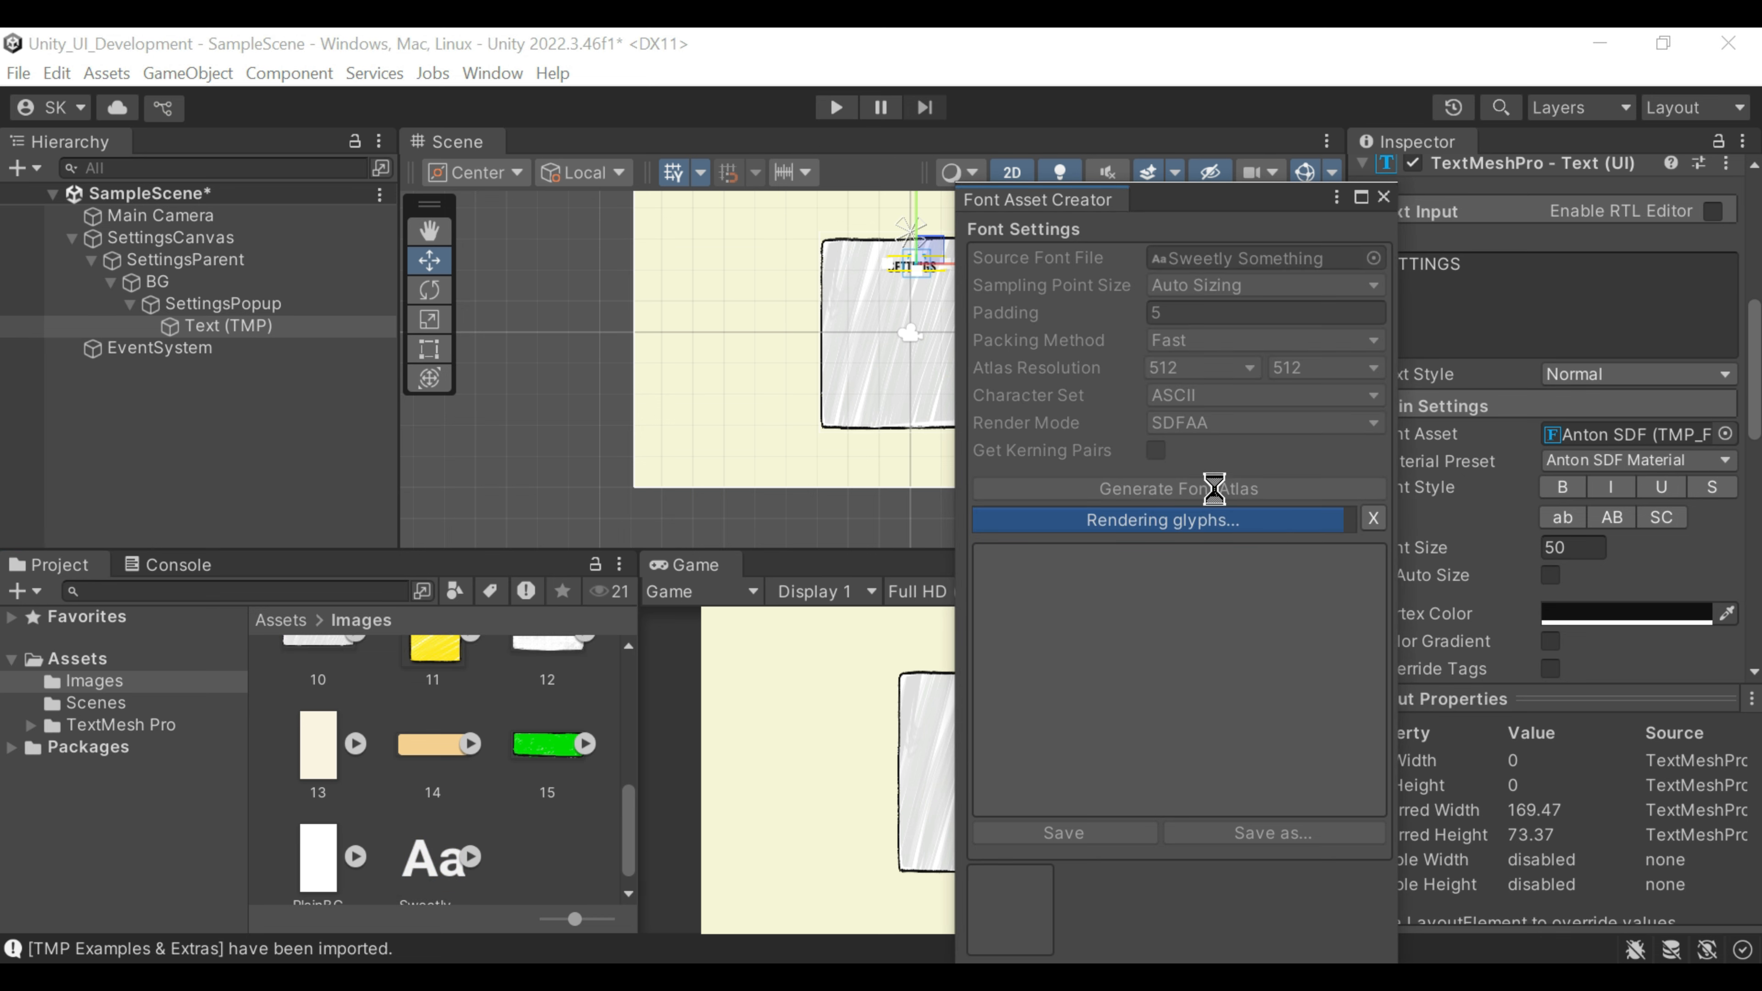
click(1222, 837)
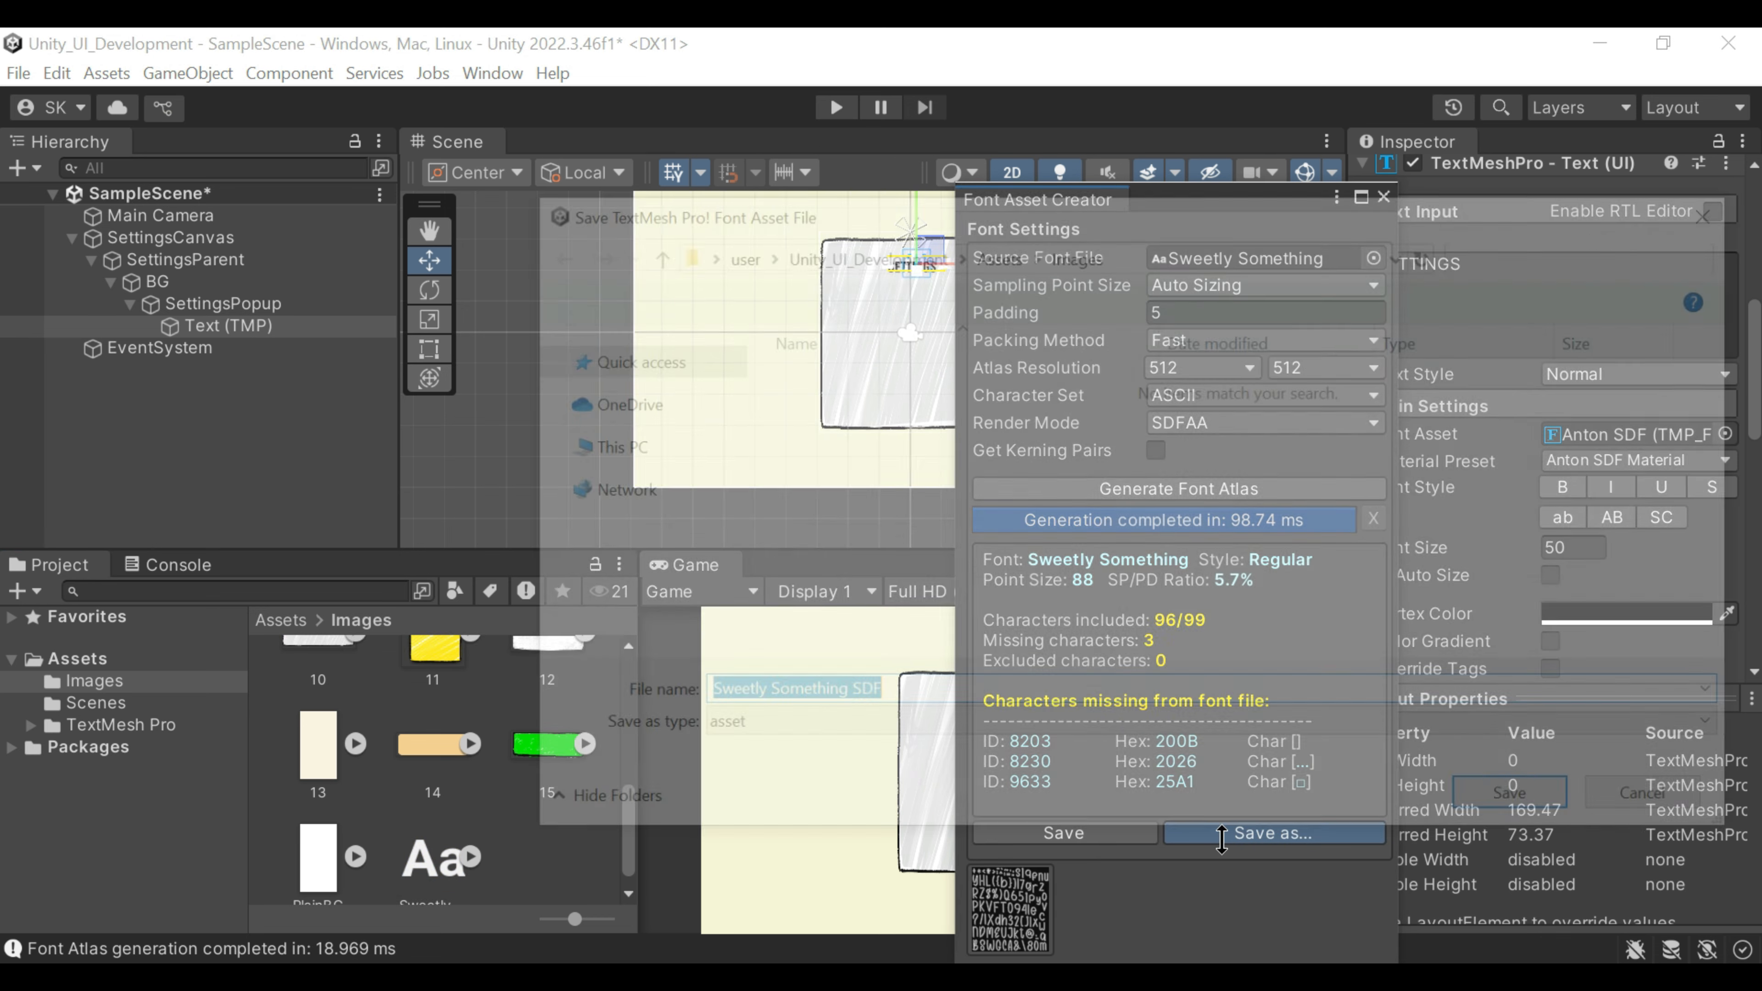
click(1546, 804)
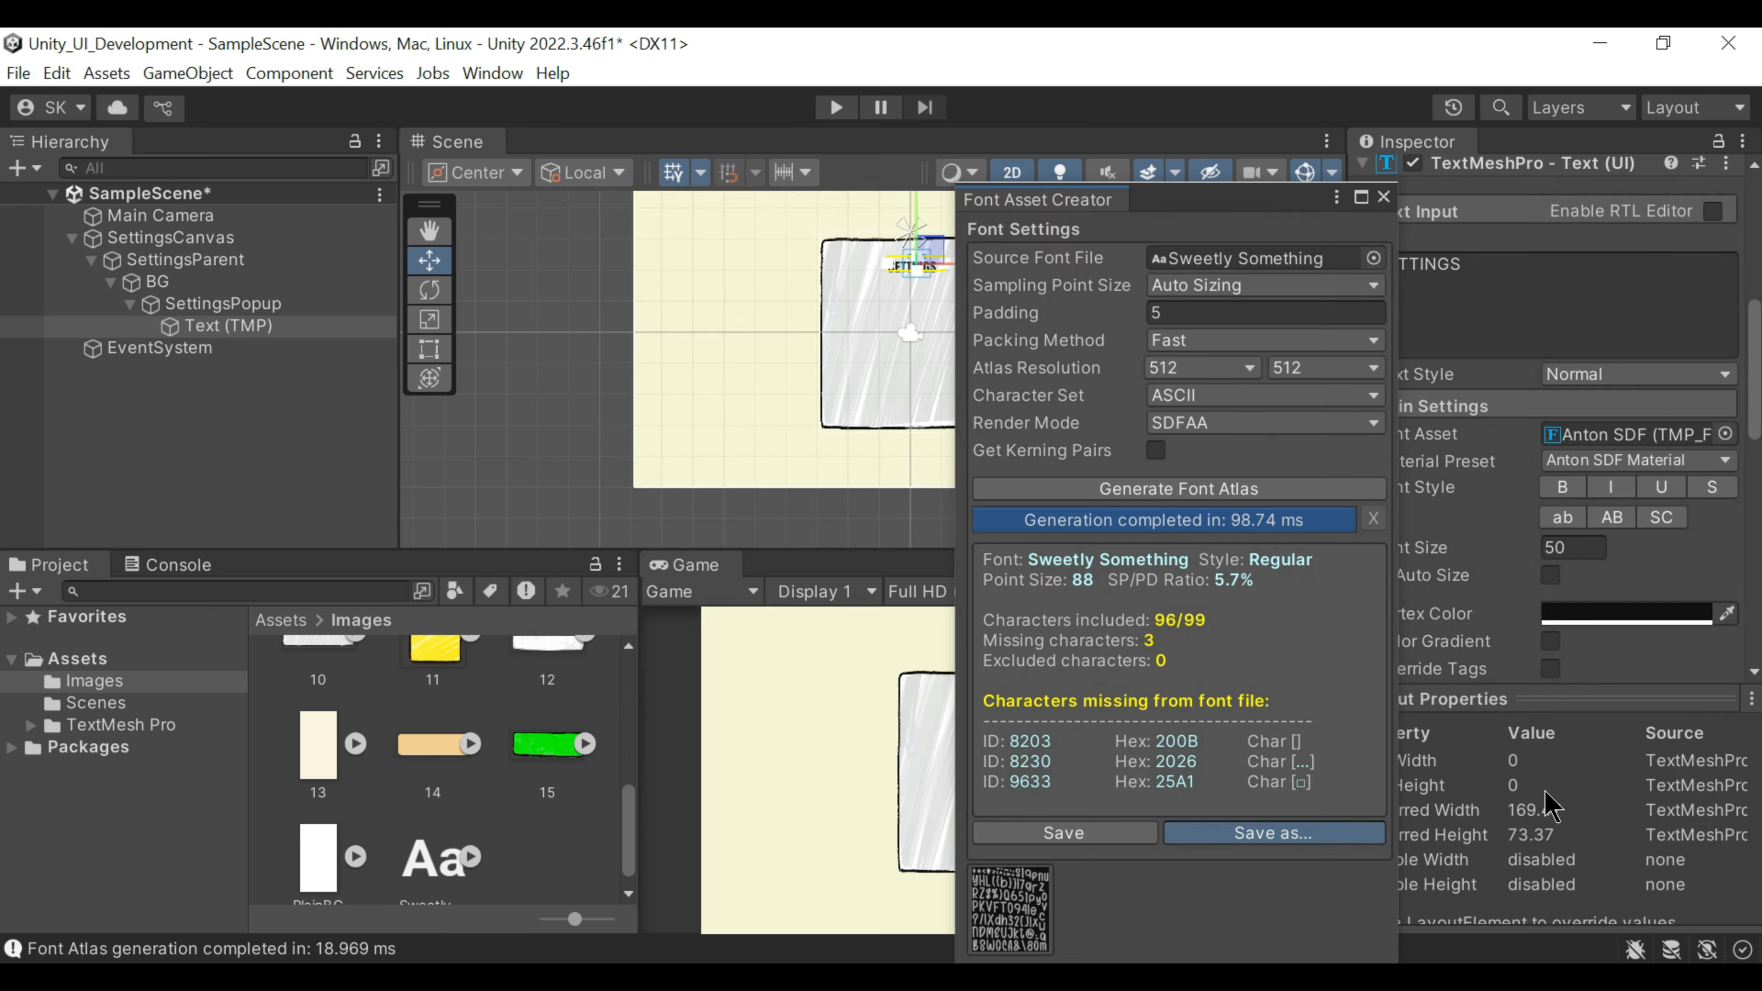
click(1383, 197)
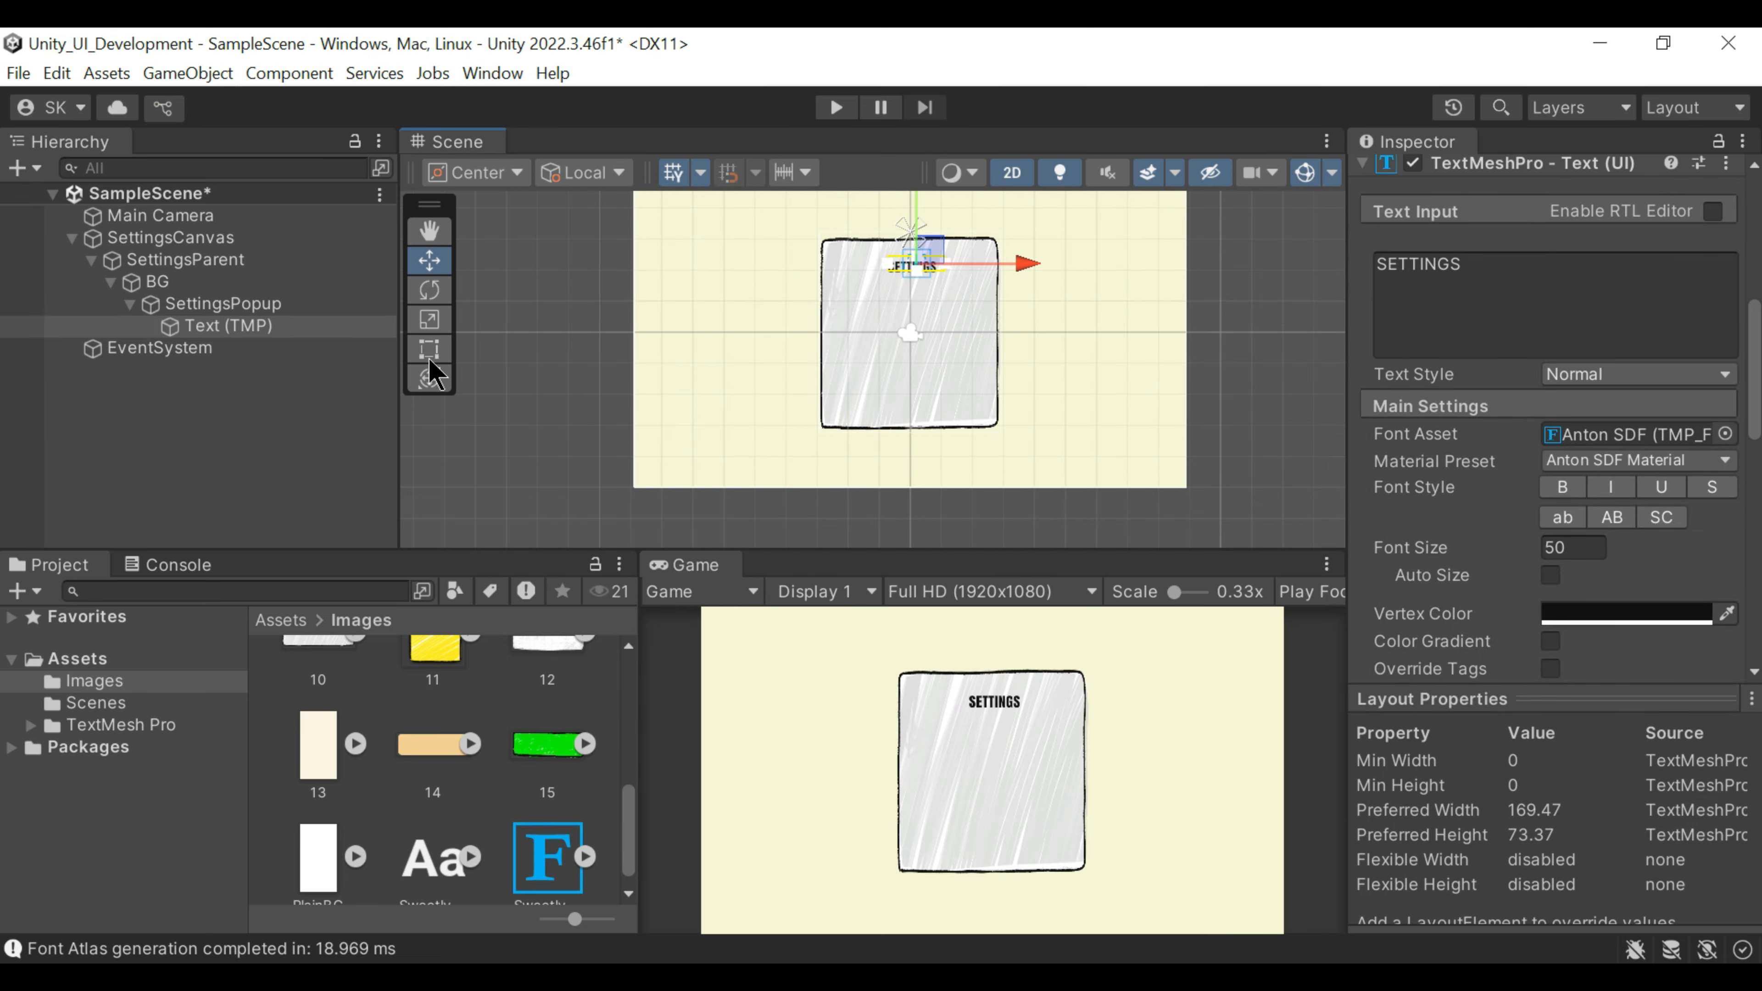
Step: Try the Sweetly Something SDF font asset in bold on the SETTINGS text
drag(517, 876, 1632, 437)
click(1562, 487)
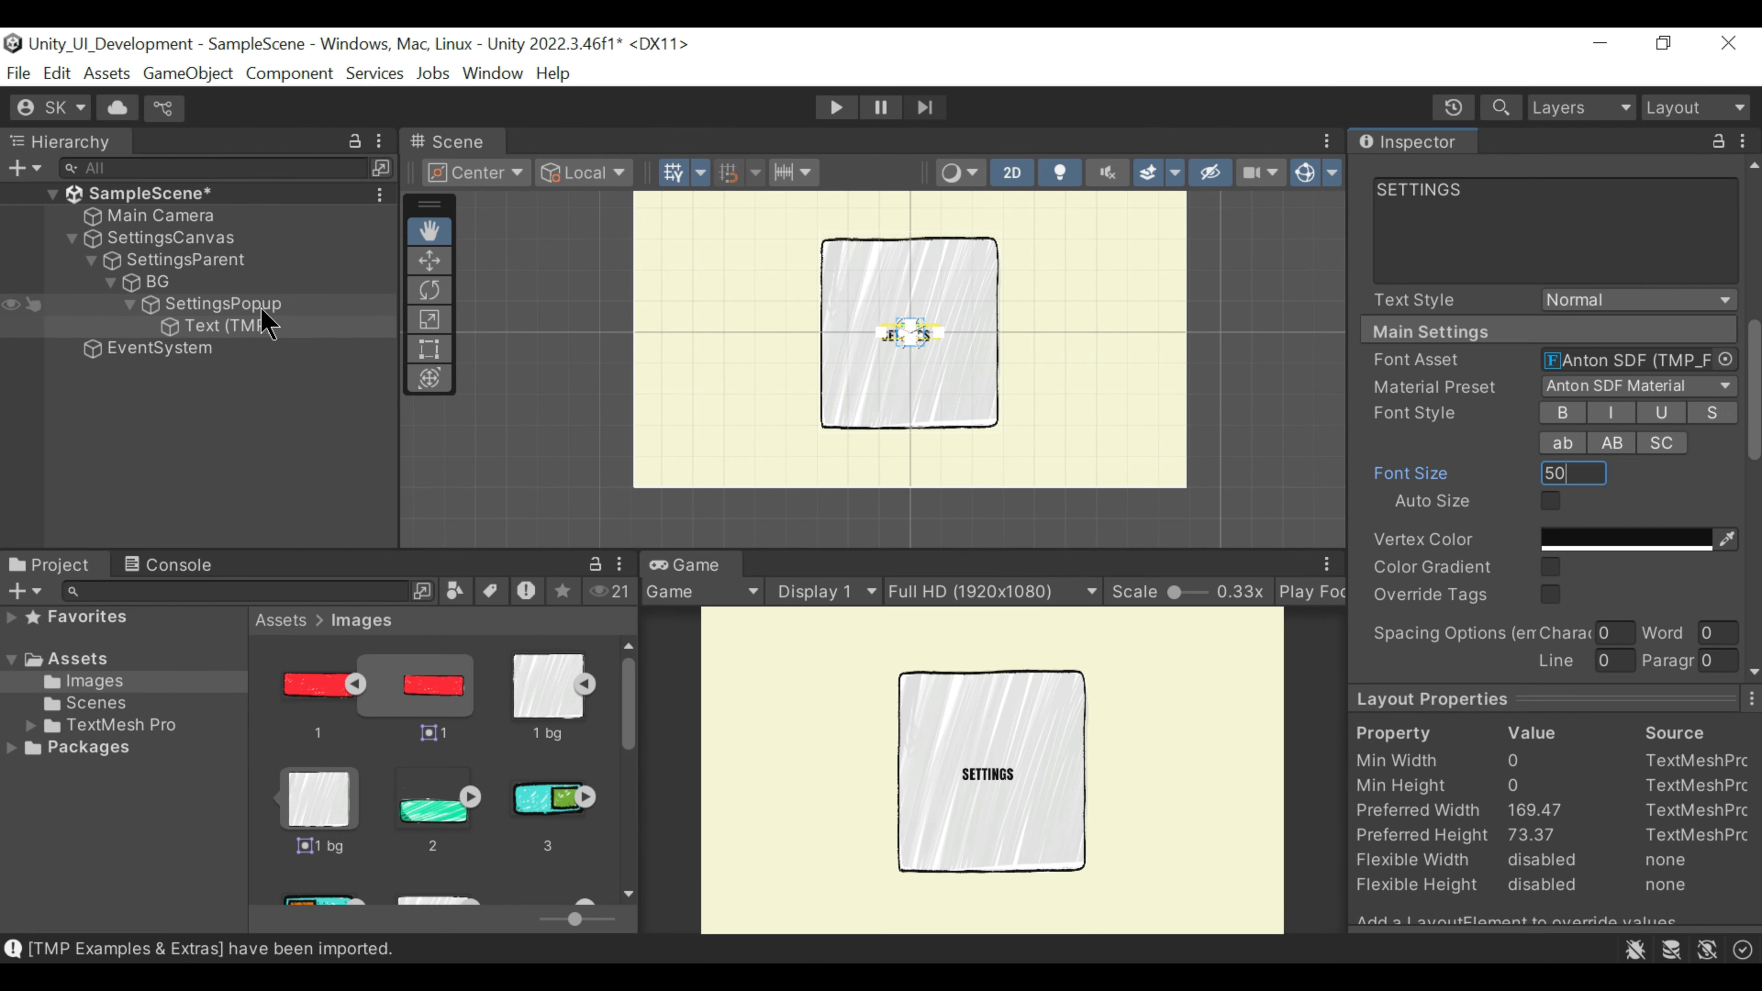
Step: Anchor the SETTINGS text to the panel's top center and move it near the upper edge, about X 22, Y -111
click(267, 483)
click(229, 326)
key(w)
drag(911, 216, 919, 174)
click(1408, 329)
alt+click(1564, 546)
drag(914, 198, 913, 218)
drag(1008, 259, 1014, 260)
drag(916, 195, 917, 204)
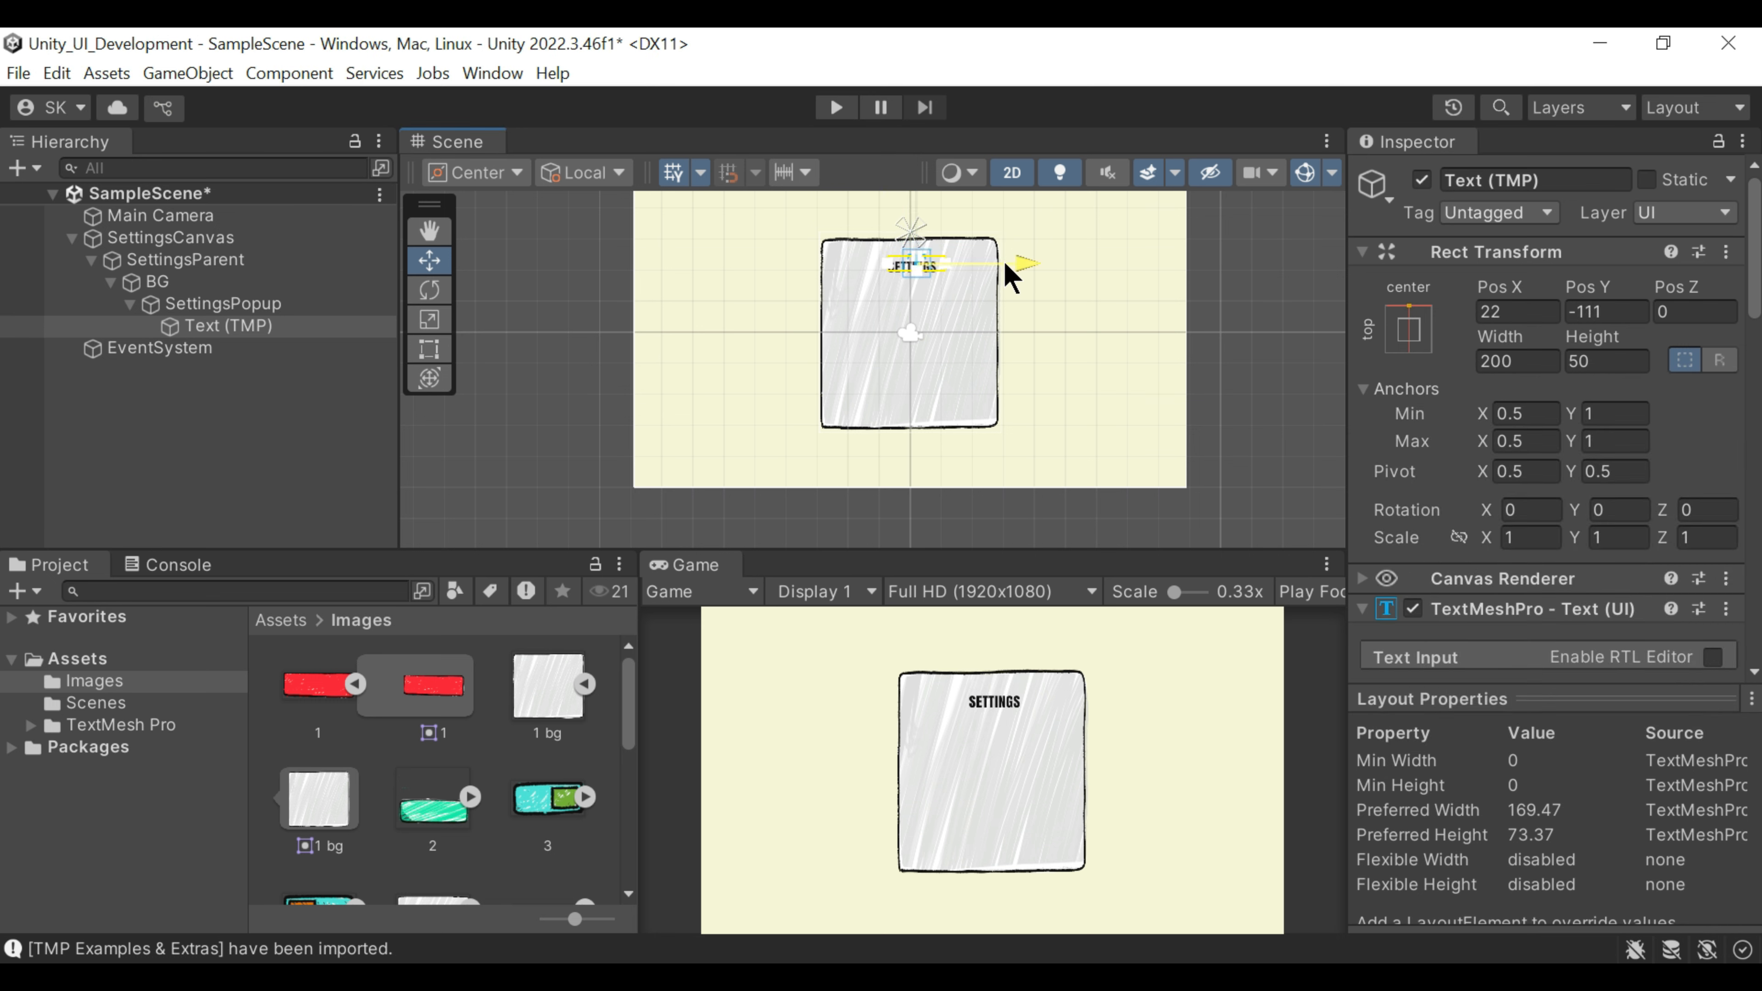
Step: Rename the SETTINGS text object as SettingsTitle
click(250, 326)
text(SettingsTitle)
key(Return)
click(236, 453)
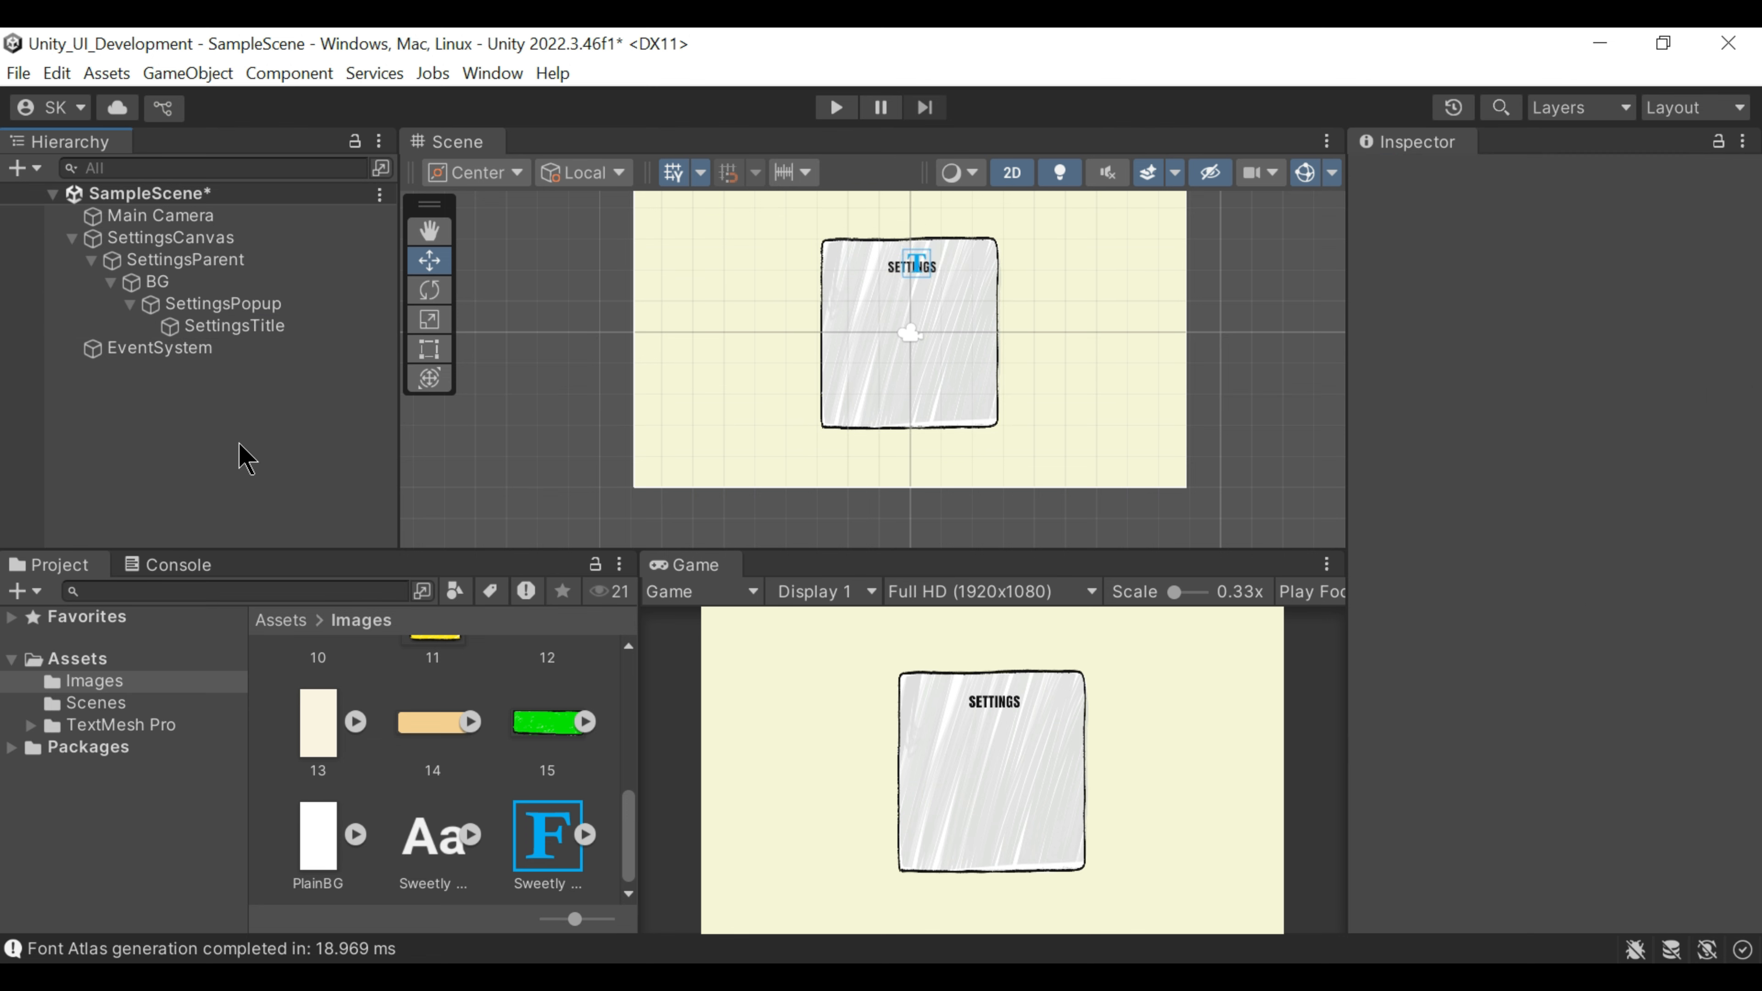
Step: Add a TextMeshPro button under SettingsPopup and name it AudioButton
click(263, 310)
right_click(263, 310)
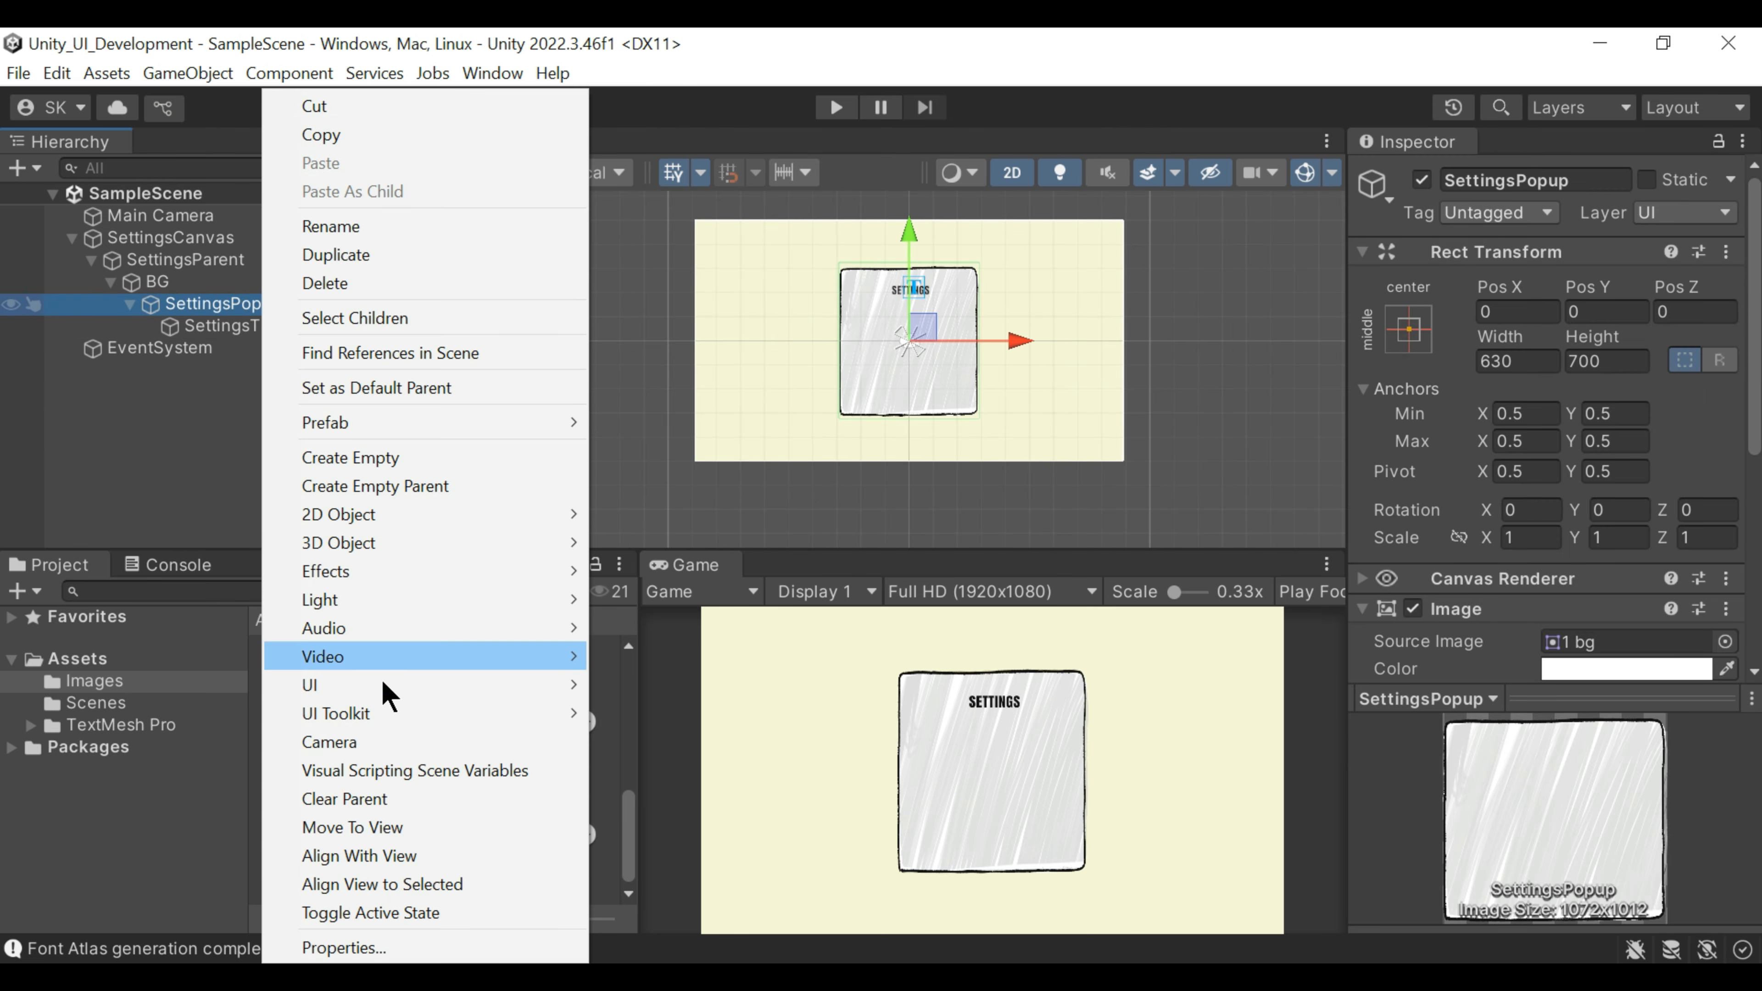
mouse_move(383, 691)
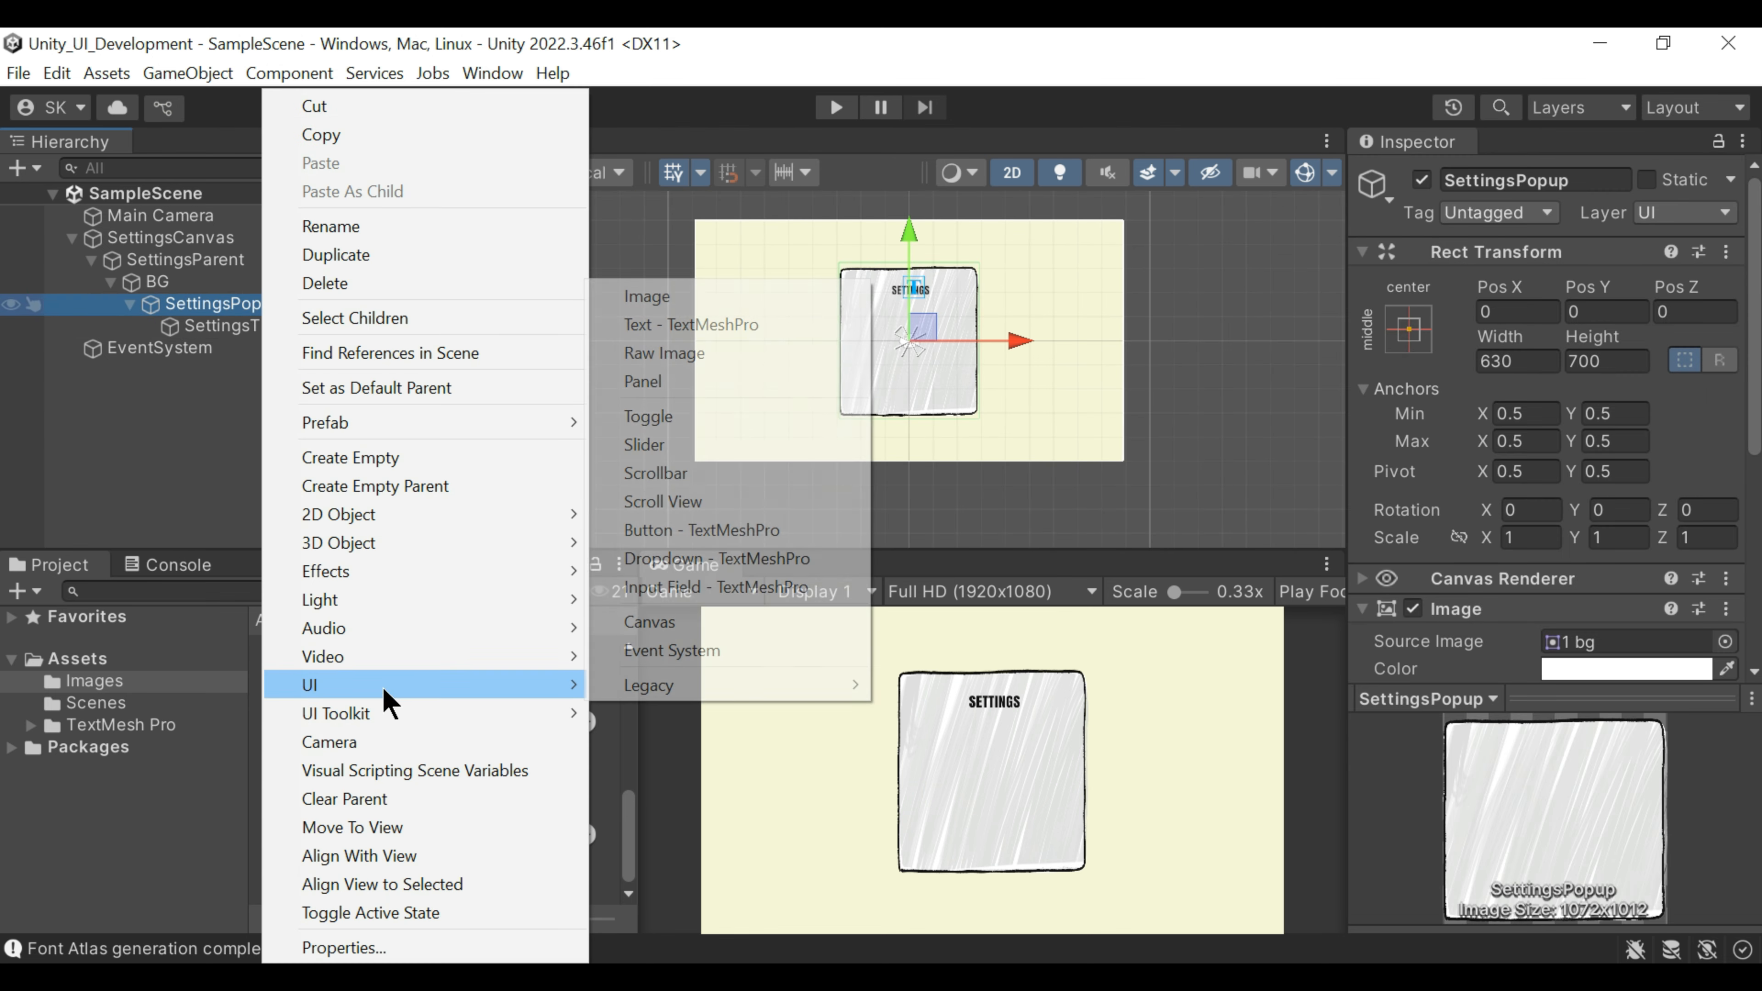
click(745, 534)
text(Q)
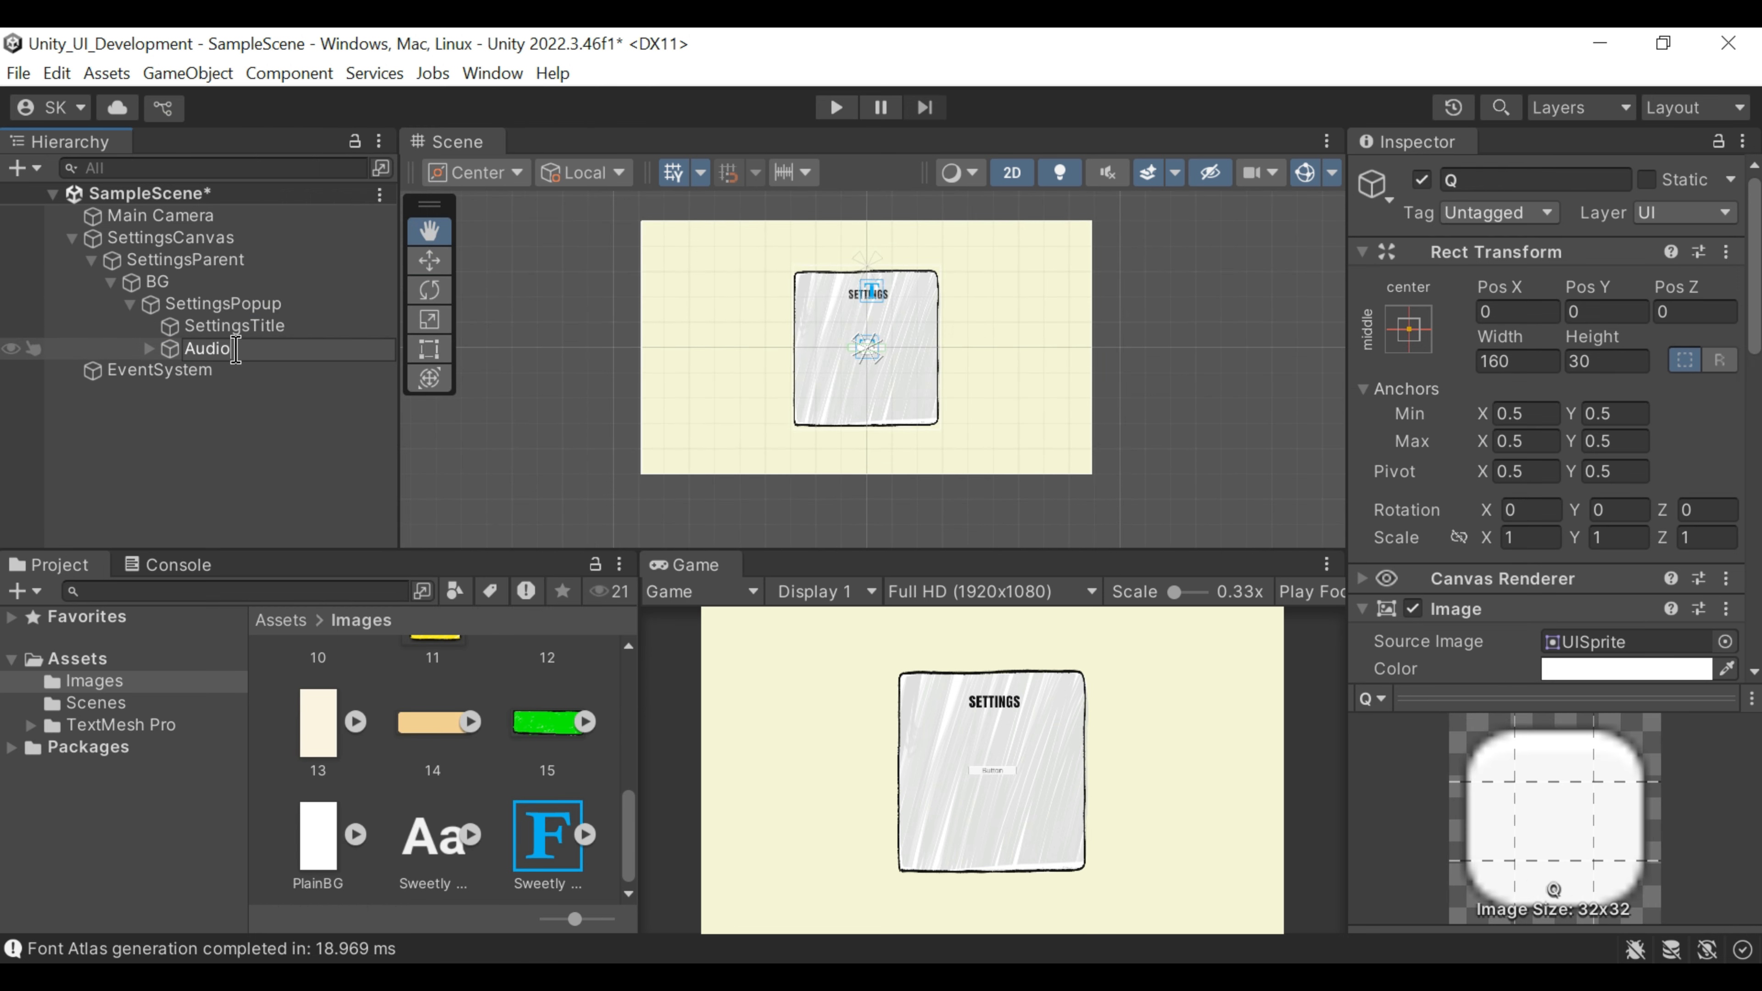
click(236, 422)
Step: Change the text of AudioButton's child label to AUDIO
click(139, 353)
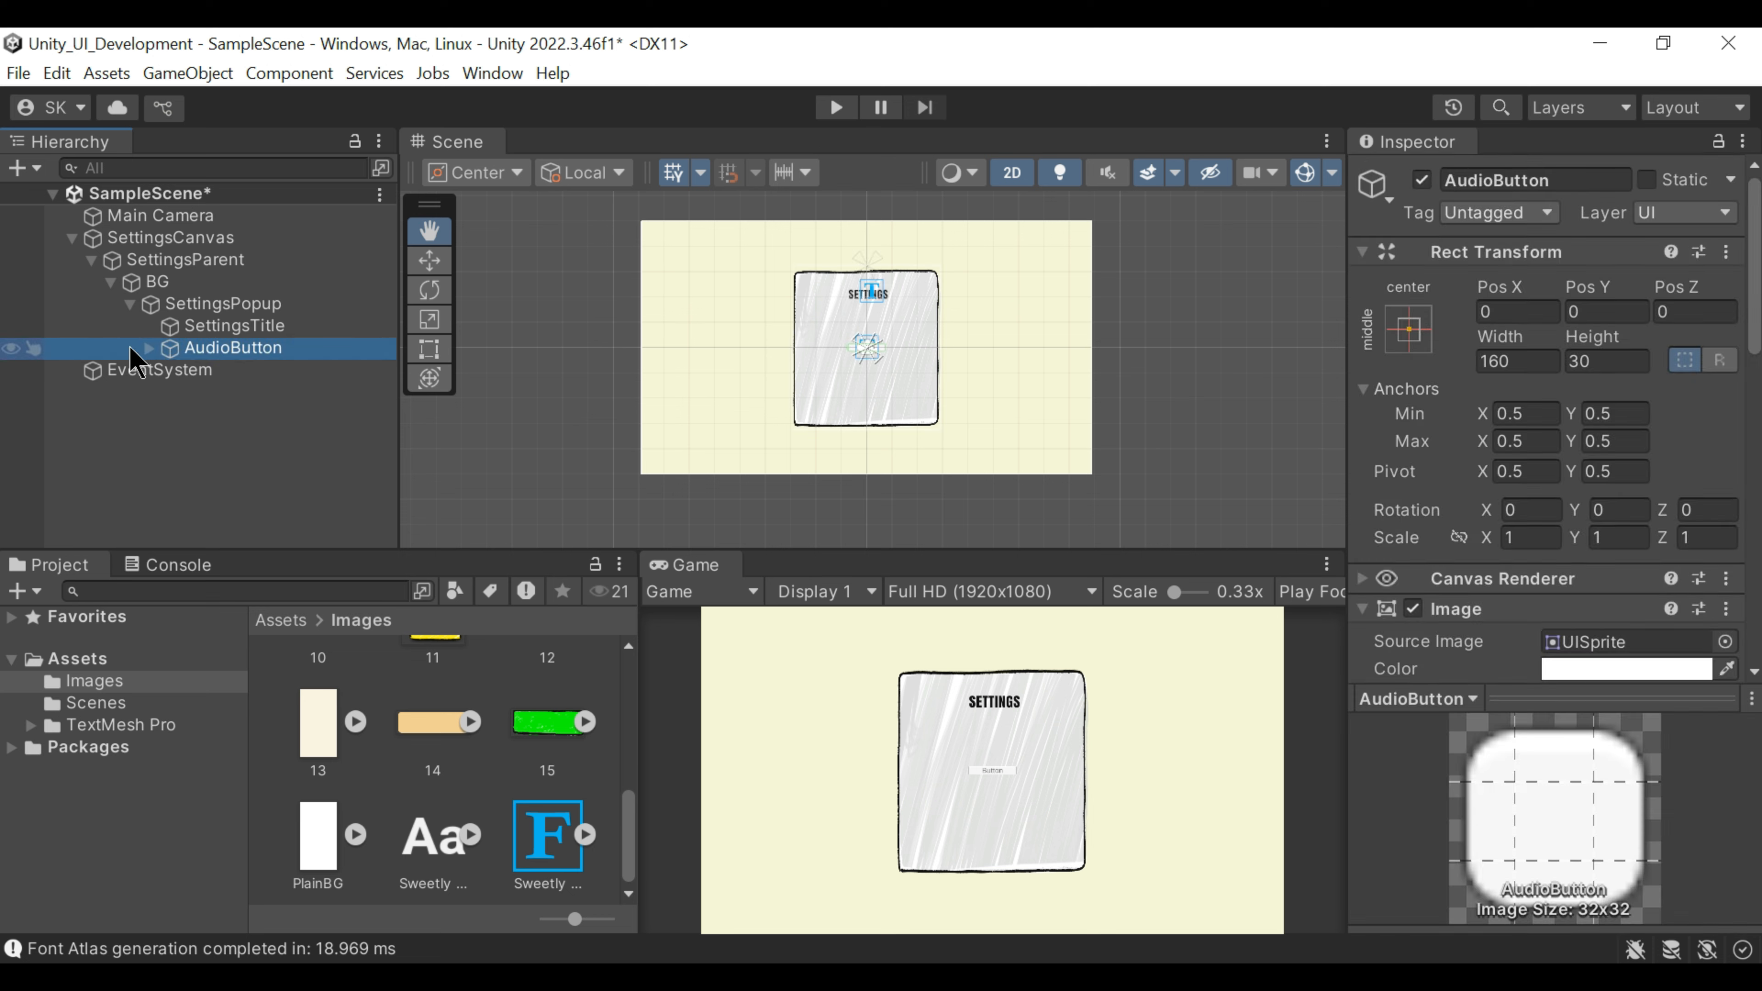
click(147, 350)
click(229, 377)
scroll(1459, 377, down, 5)
click(1460, 334)
text(AUDIO)
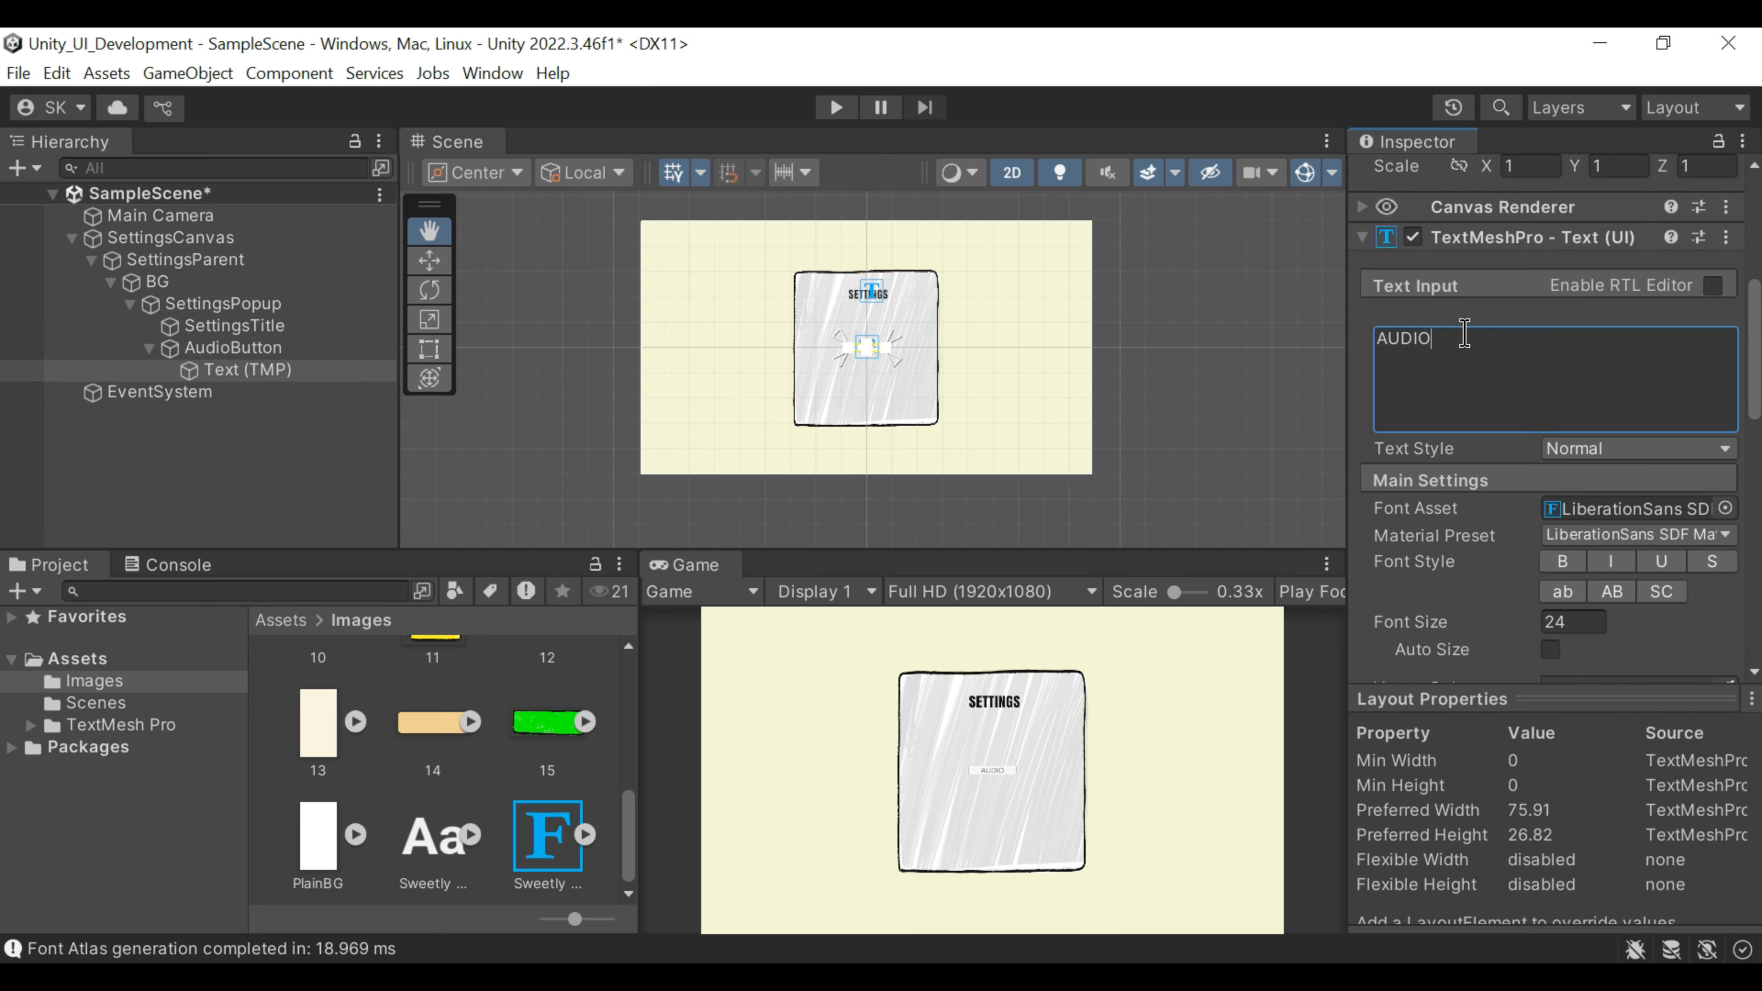
click(240, 472)
Step: Assign sprite 8 as AudioButton's source image and set its X and Y scale to 1.5
click(247, 352)
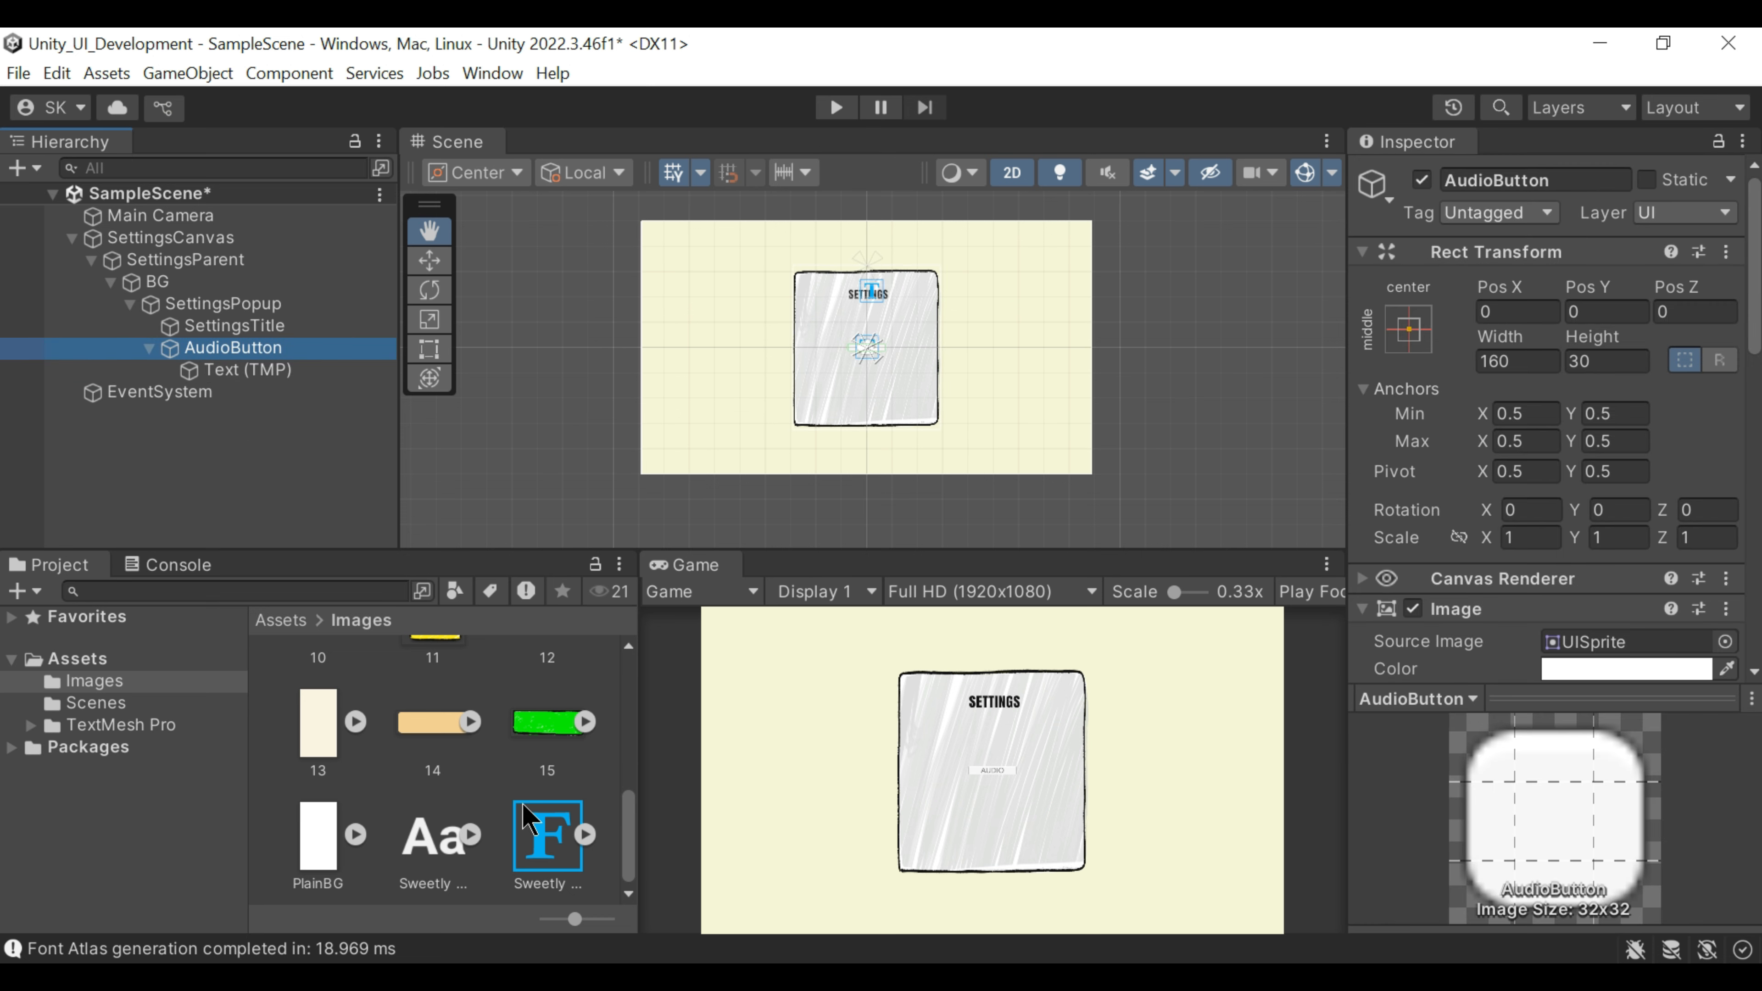
scroll(1654, 358, down, 4)
scroll(539, 828, up, 5)
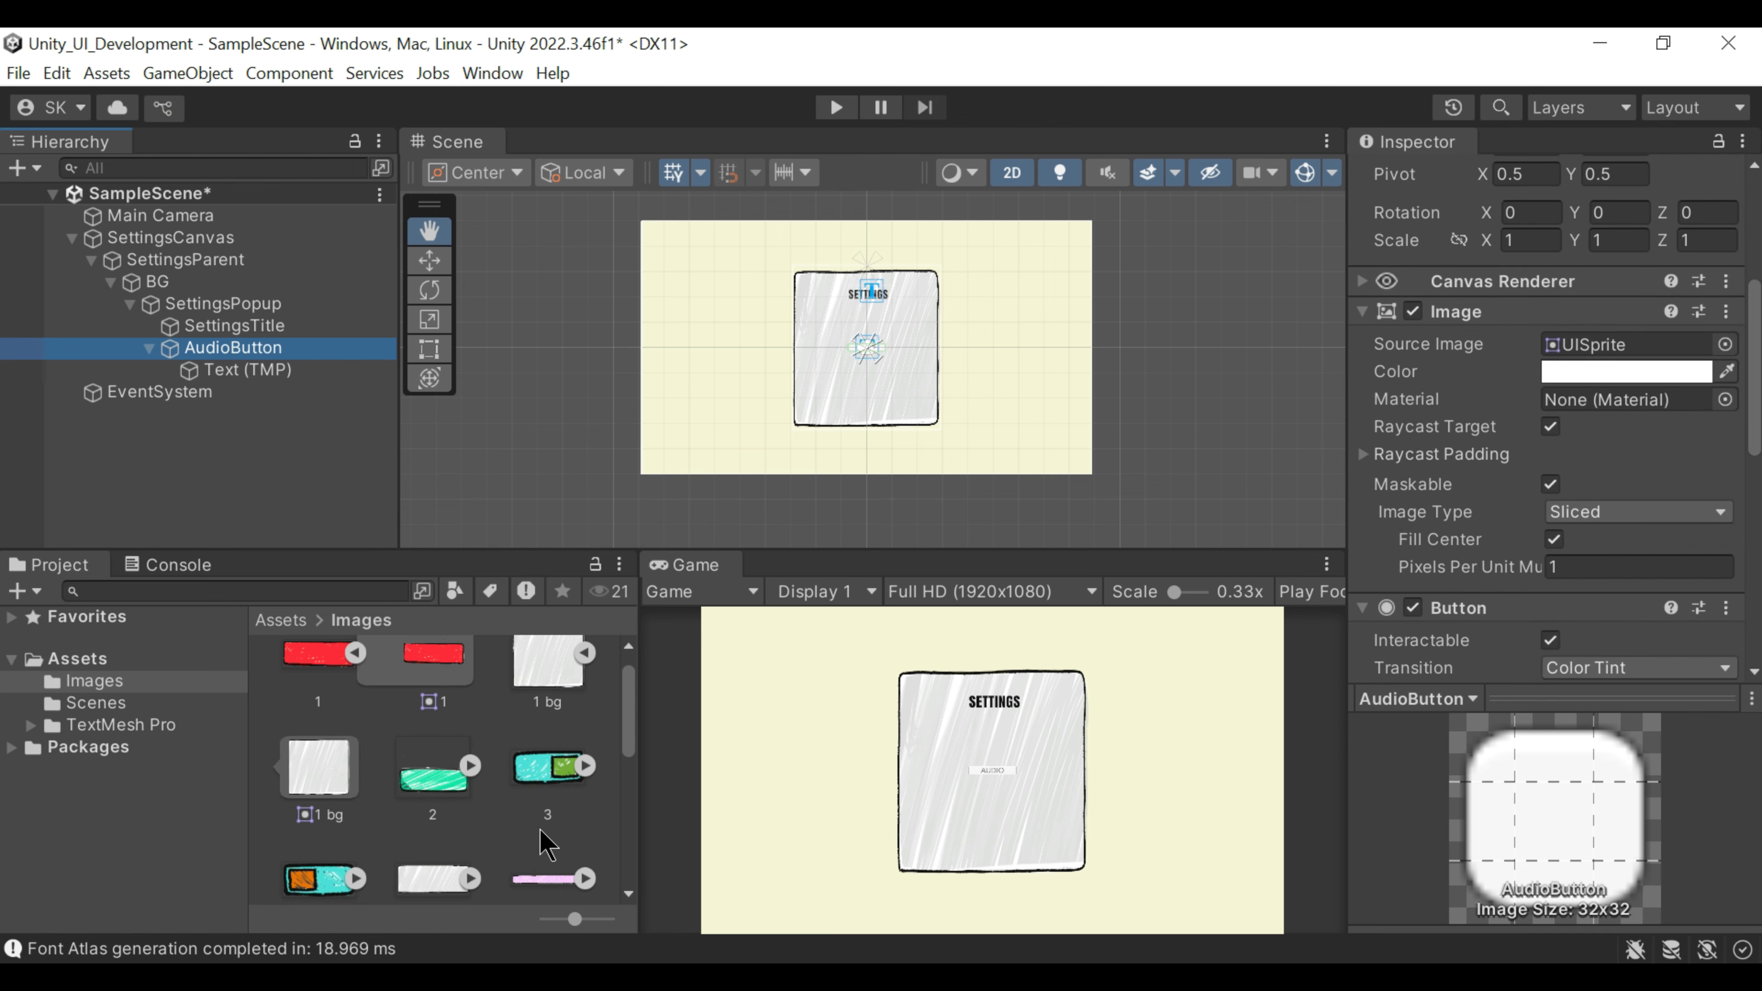
drag(437, 826, 1632, 361)
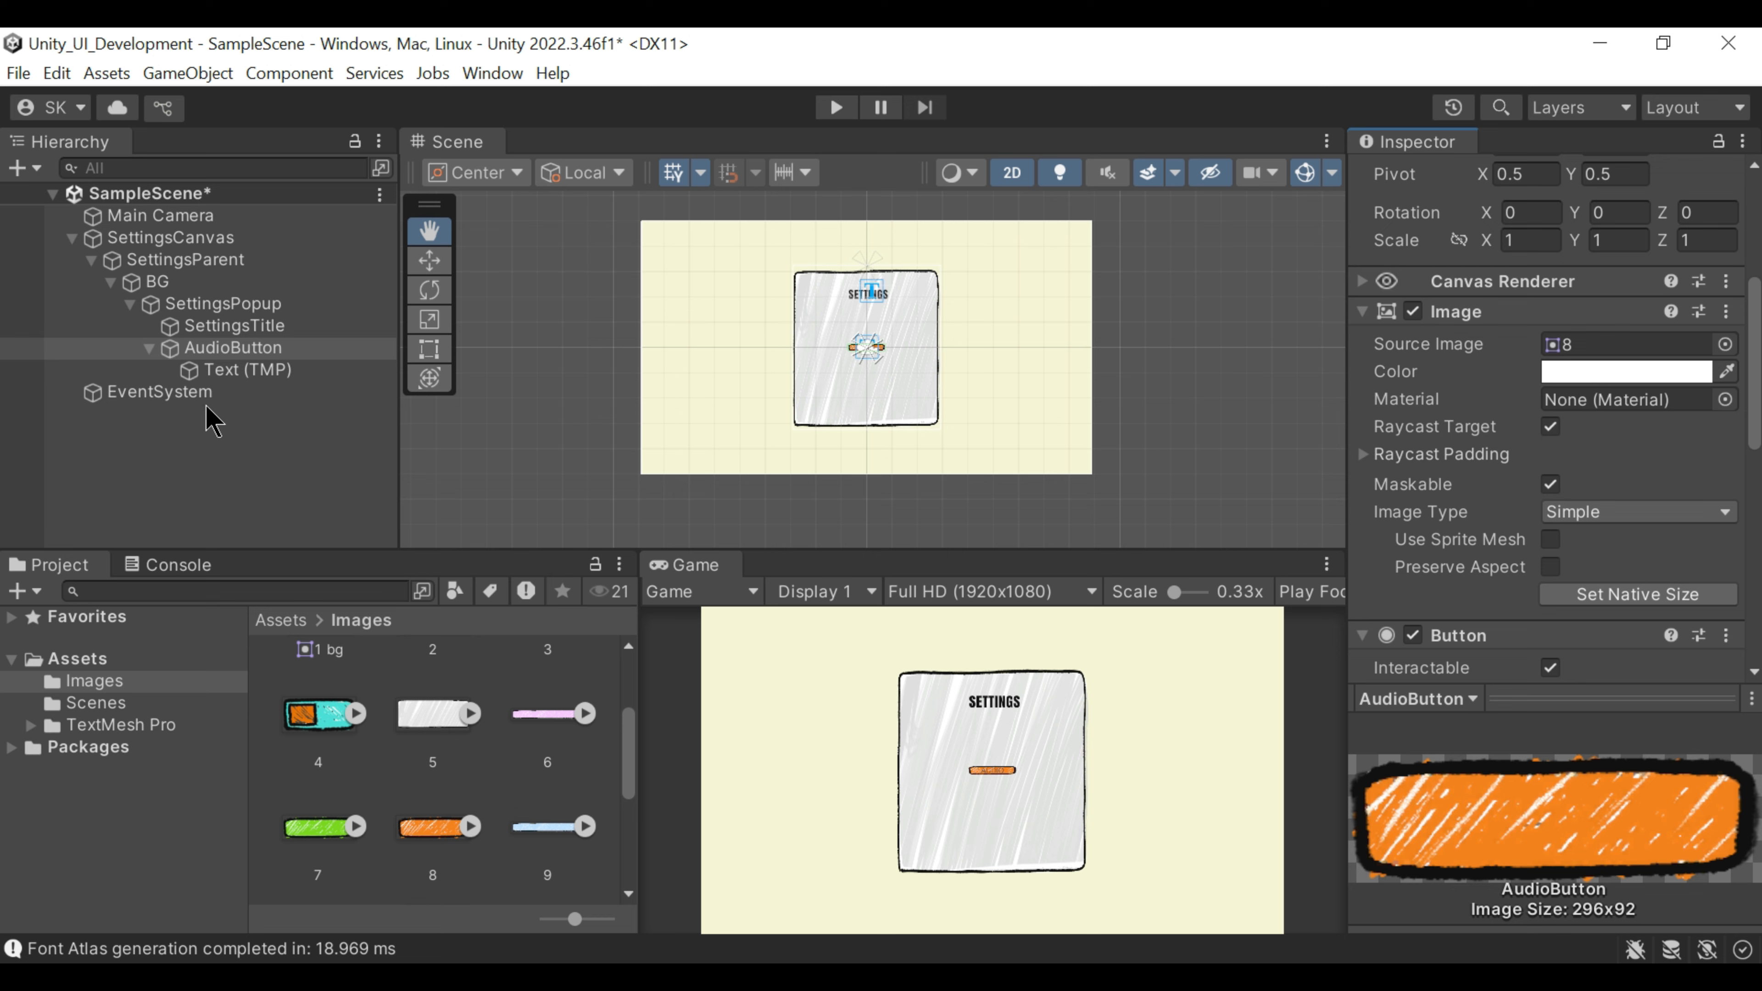
scroll(1548, 340, up, 4)
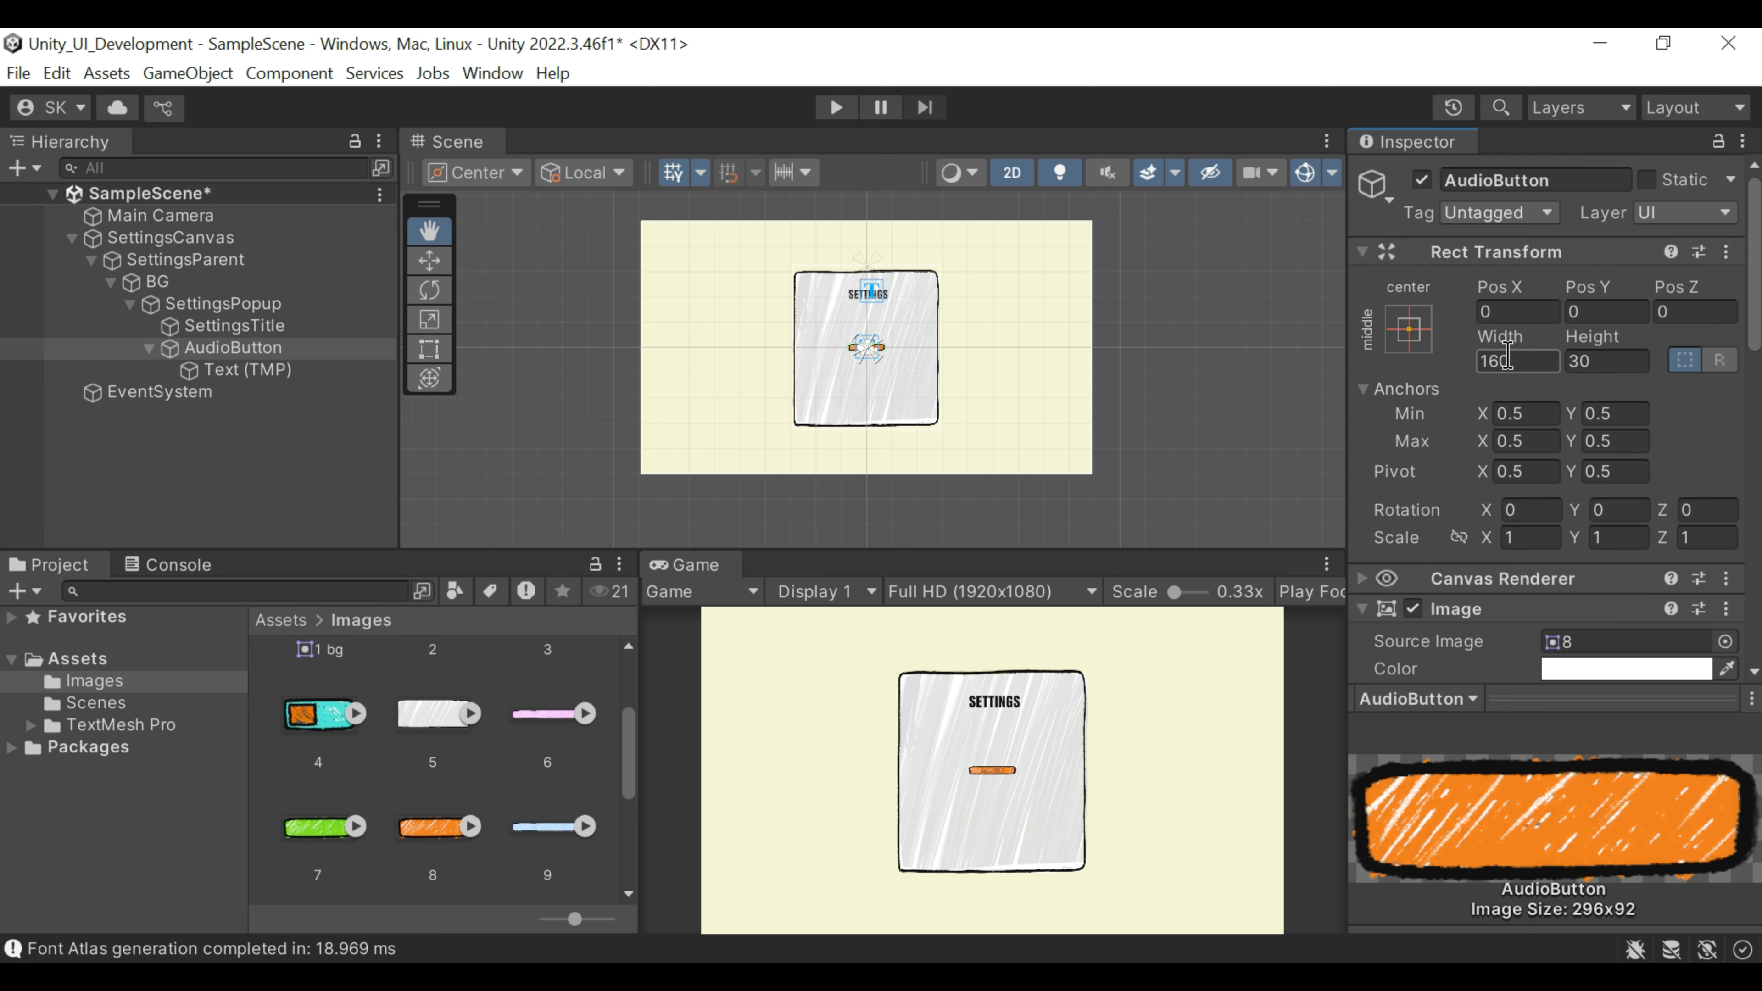
click(1544, 538)
text(1.5)
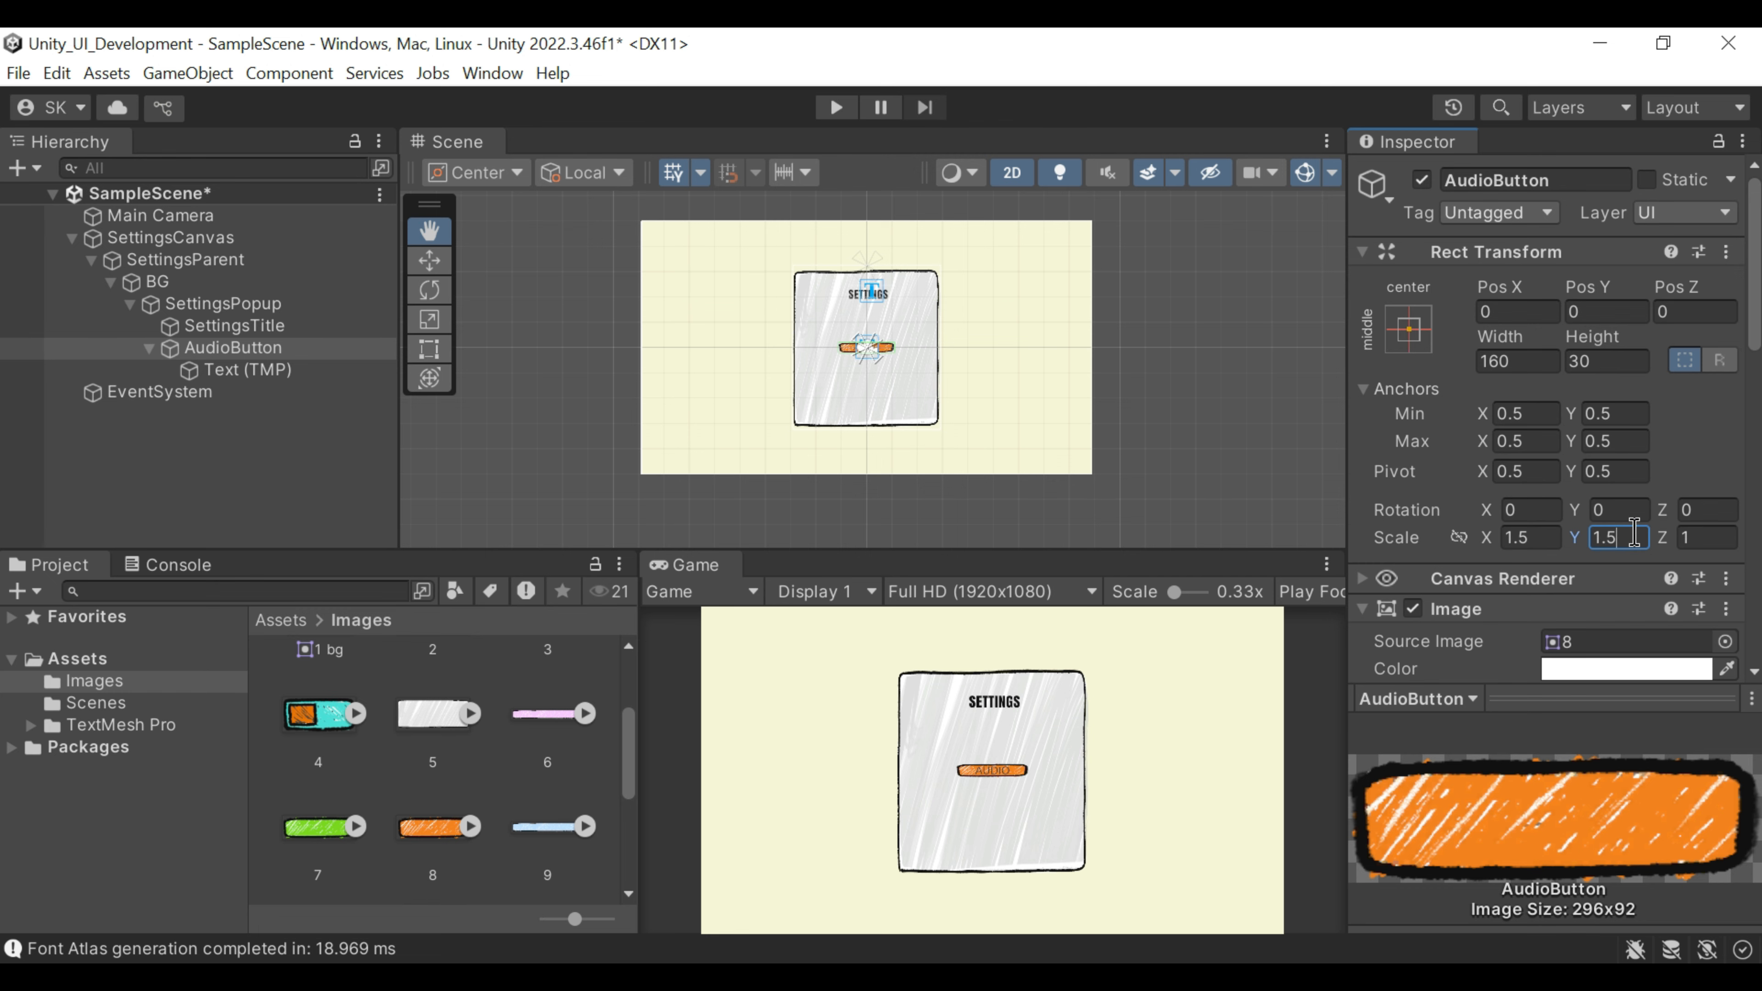
double_click(694, 565)
double_click(49, 146)
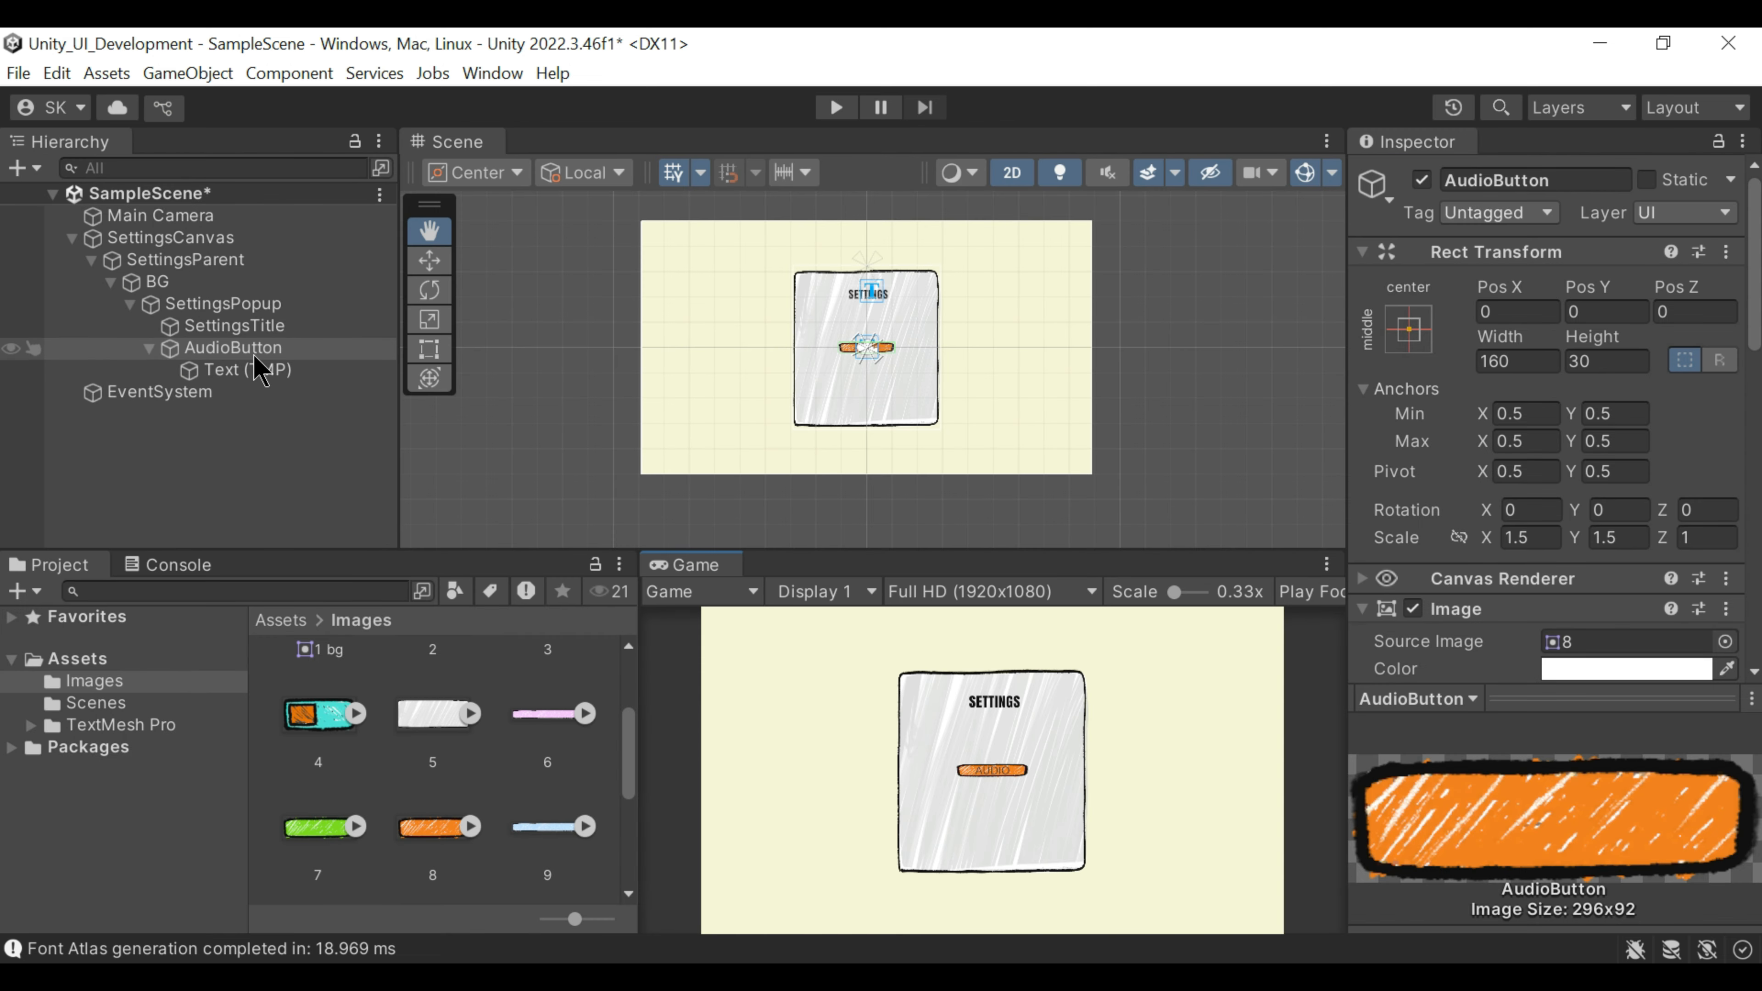
Step: Make the AUDIO label bold and apply the Bangers SDF font asset to it
click(267, 370)
scroll(1720, 555, down, 10)
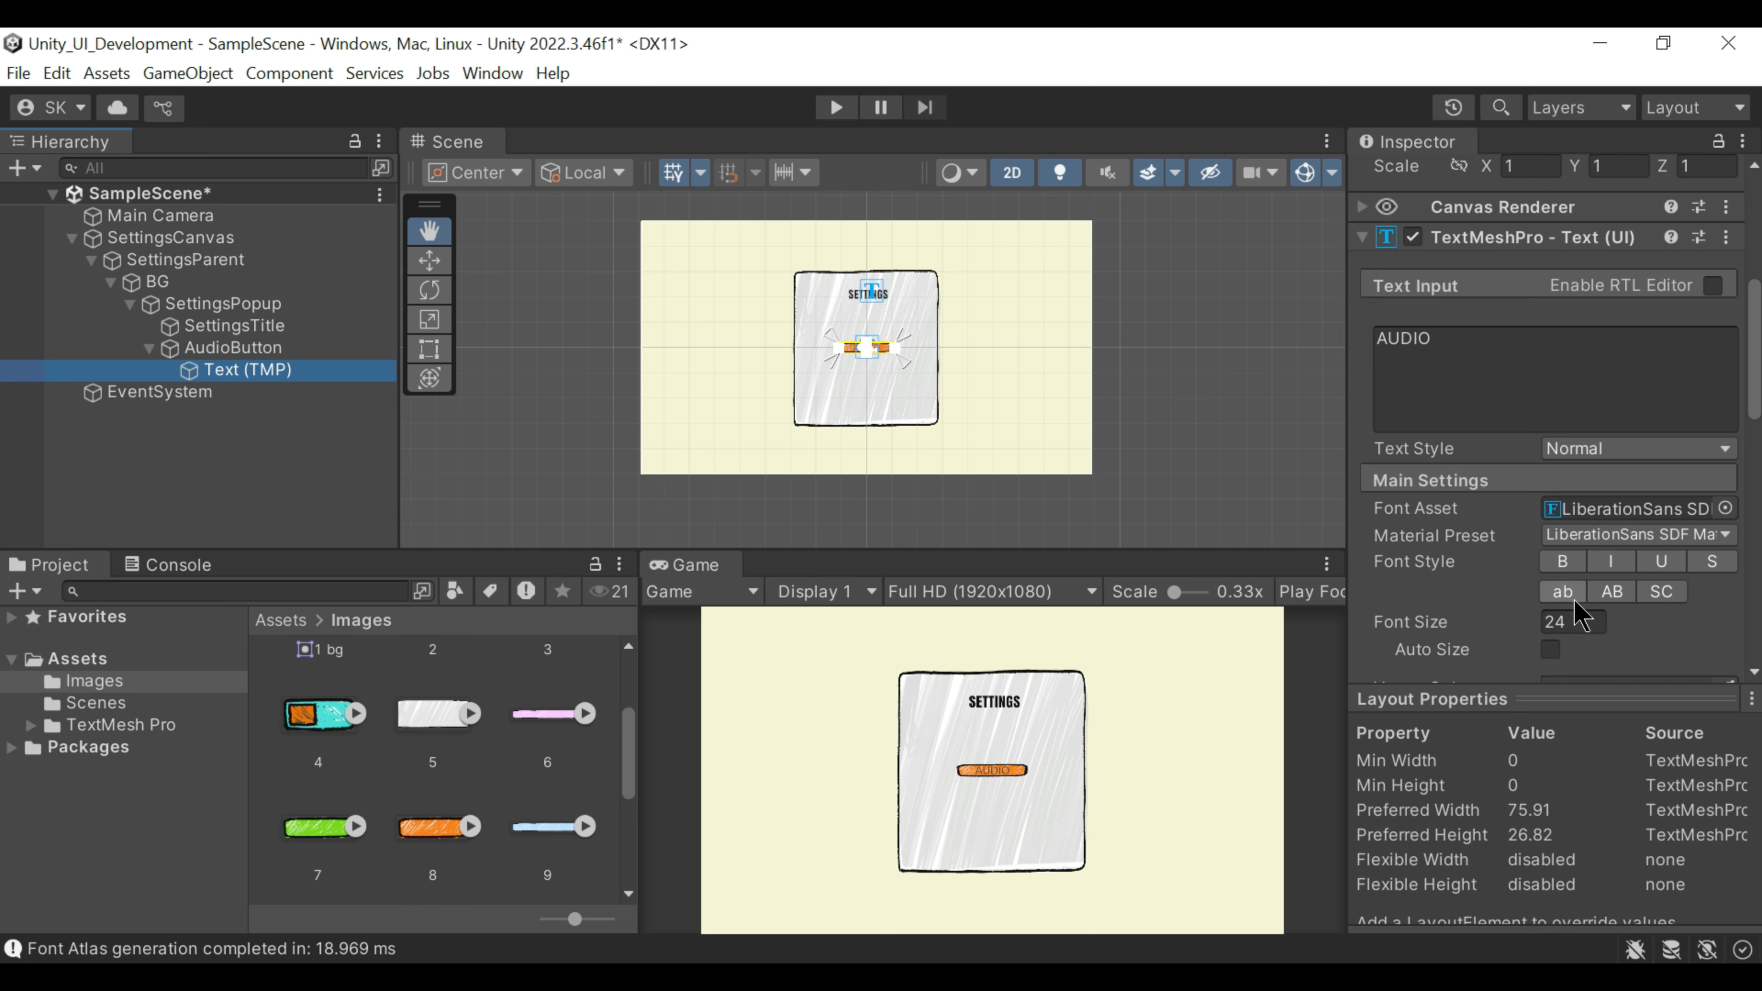
click(1727, 508)
scroll(1607, 620, down, 2)
double_click(1607, 621)
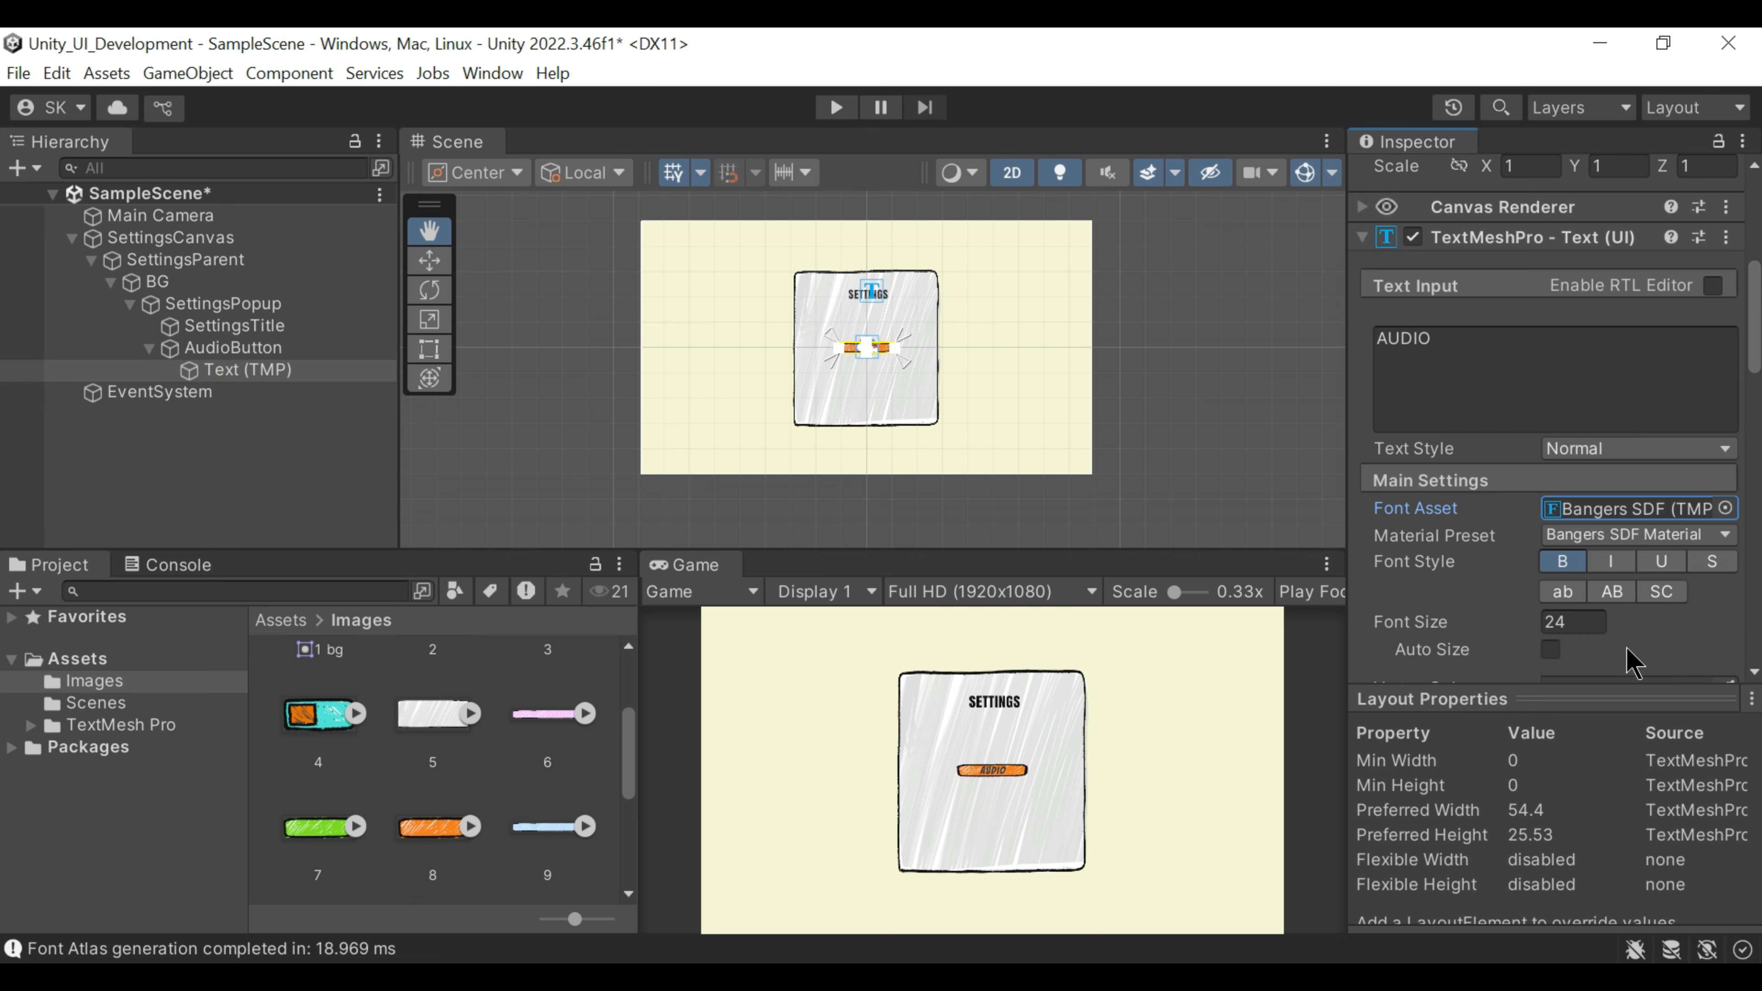
Step: Try the Sweetly Something SDF font at size 20 on the AUDIO label and check it in the enlarged Game view
click(1724, 508)
scroll(1628, 648, down, 6)
double_click(1625, 602)
click(1725, 509)
scroll(1618, 722, down, 2)
double_click(1616, 722)
click(1587, 621)
text(12)
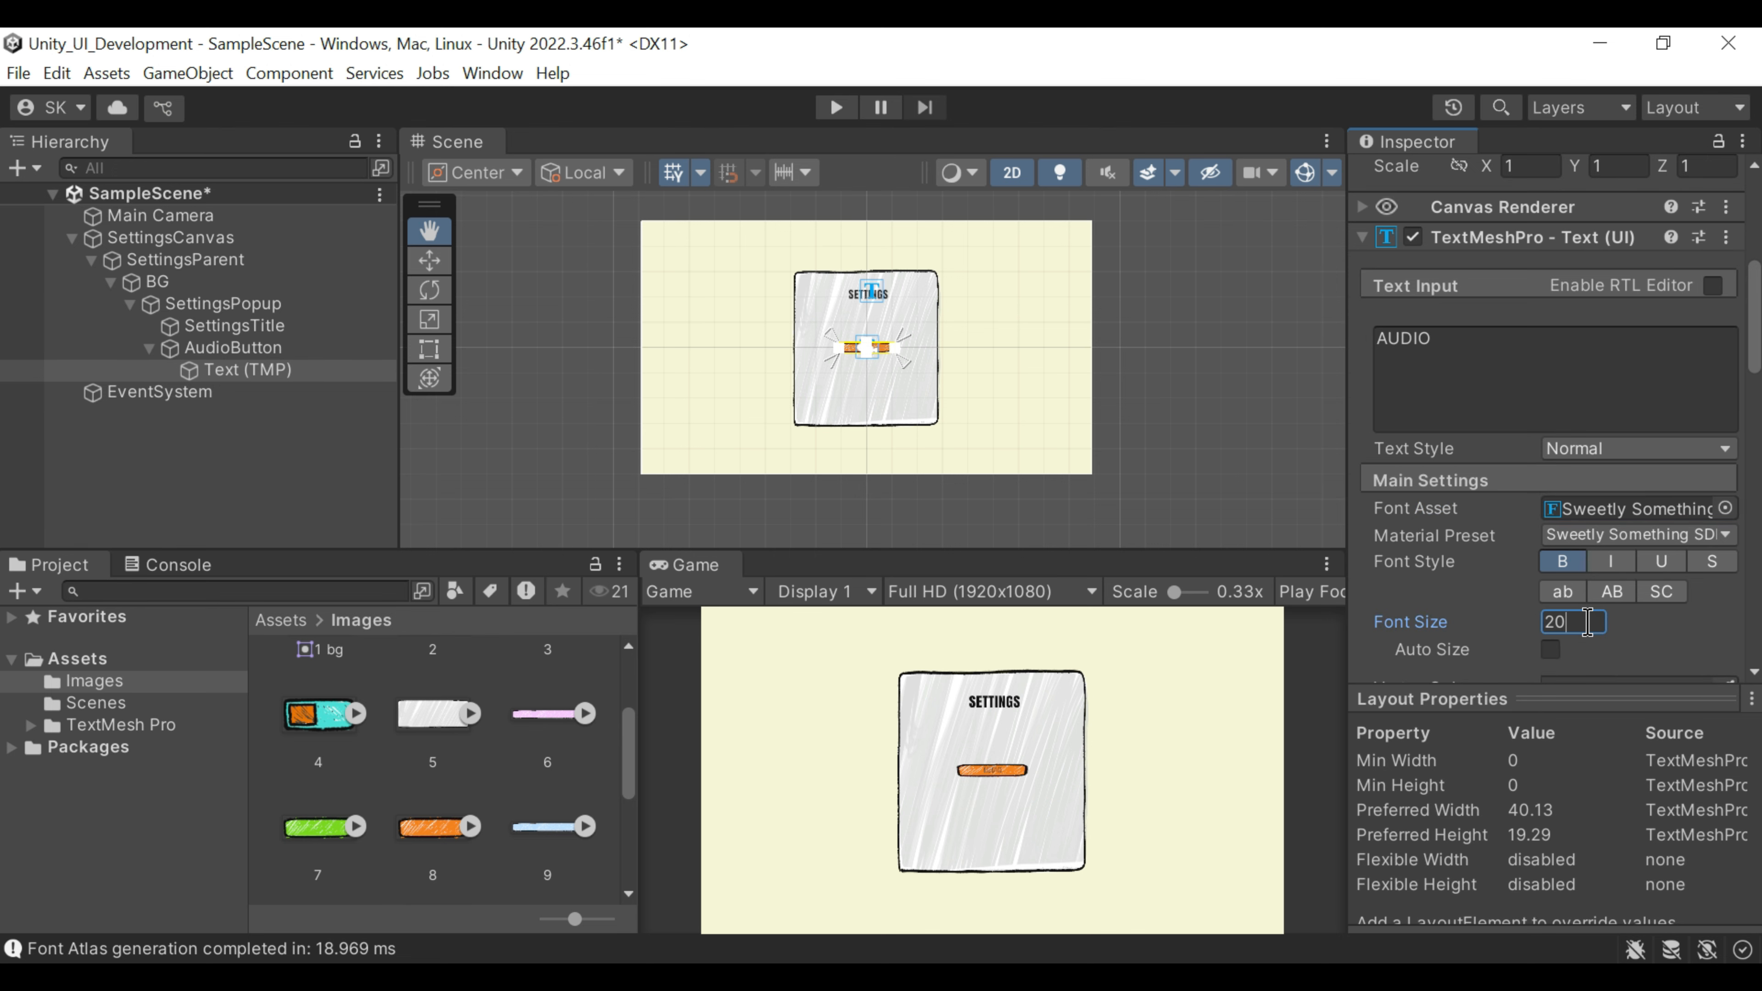
key(shift+space)
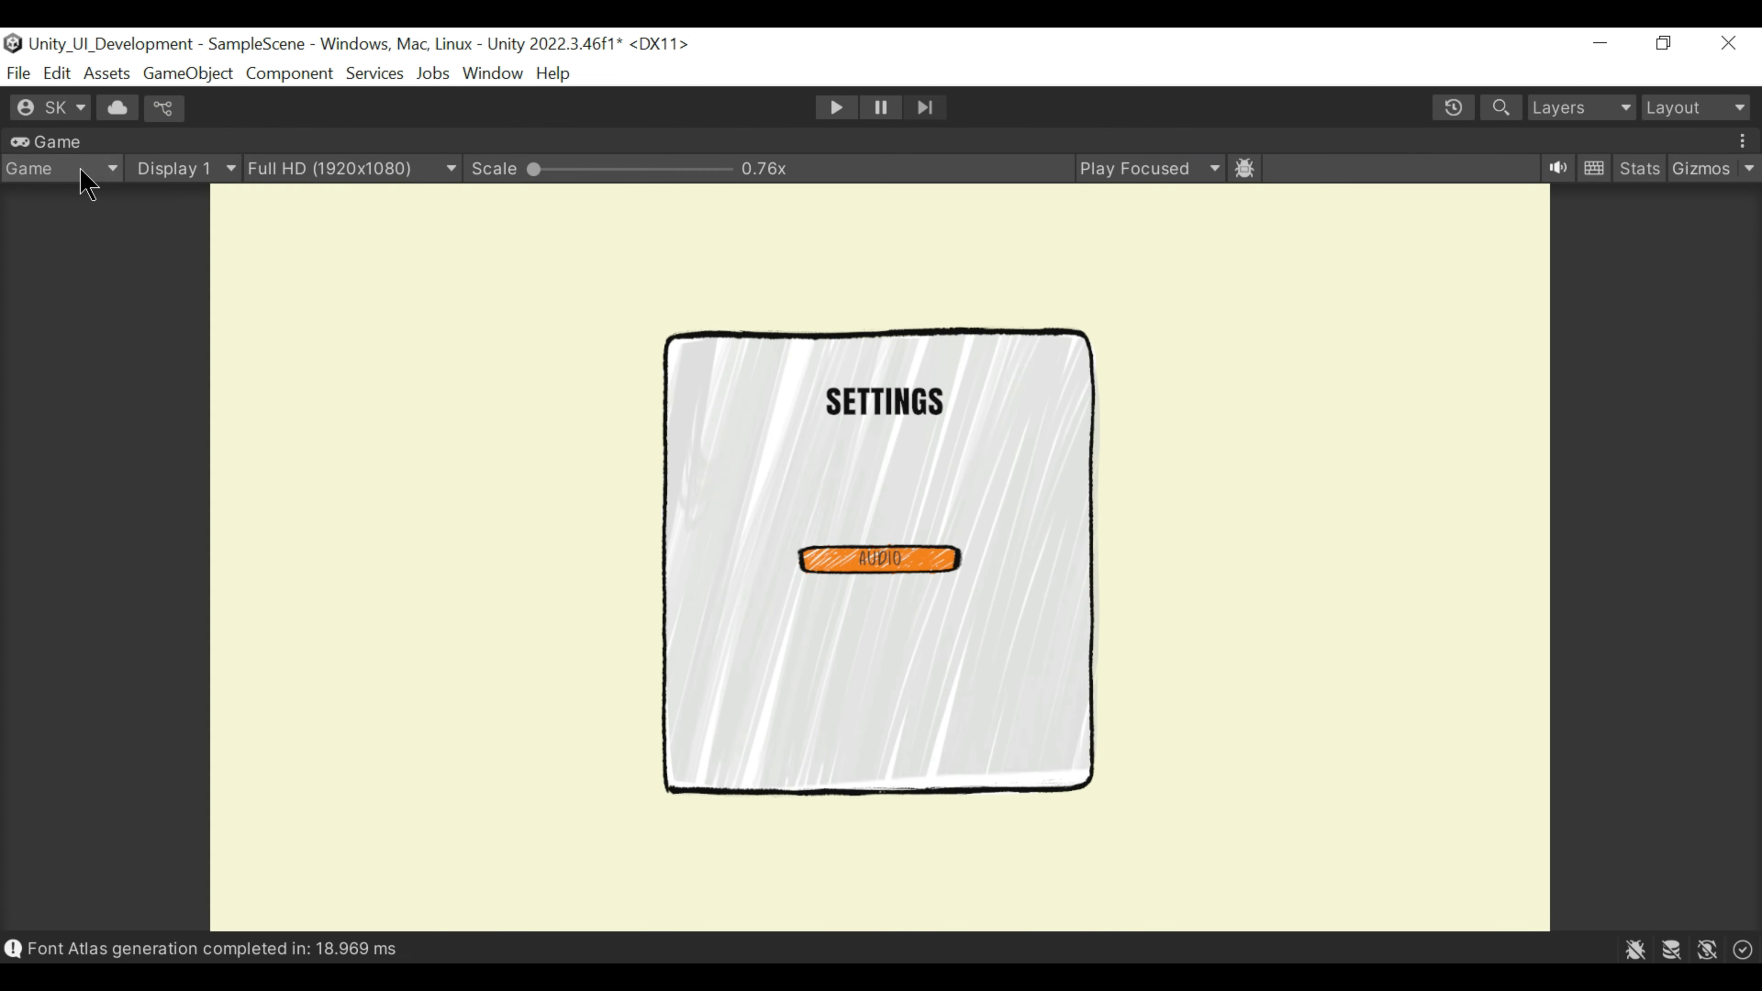
key(shift+space)
Step: Set the AUDIO label's font asset to Oswald Bold SDF and its font size to 15
scroll(1567, 583, down, 10)
click(1727, 434)
scroll(1665, 569, up, 2)
double_click(1609, 750)
click(1575, 548)
text(15)
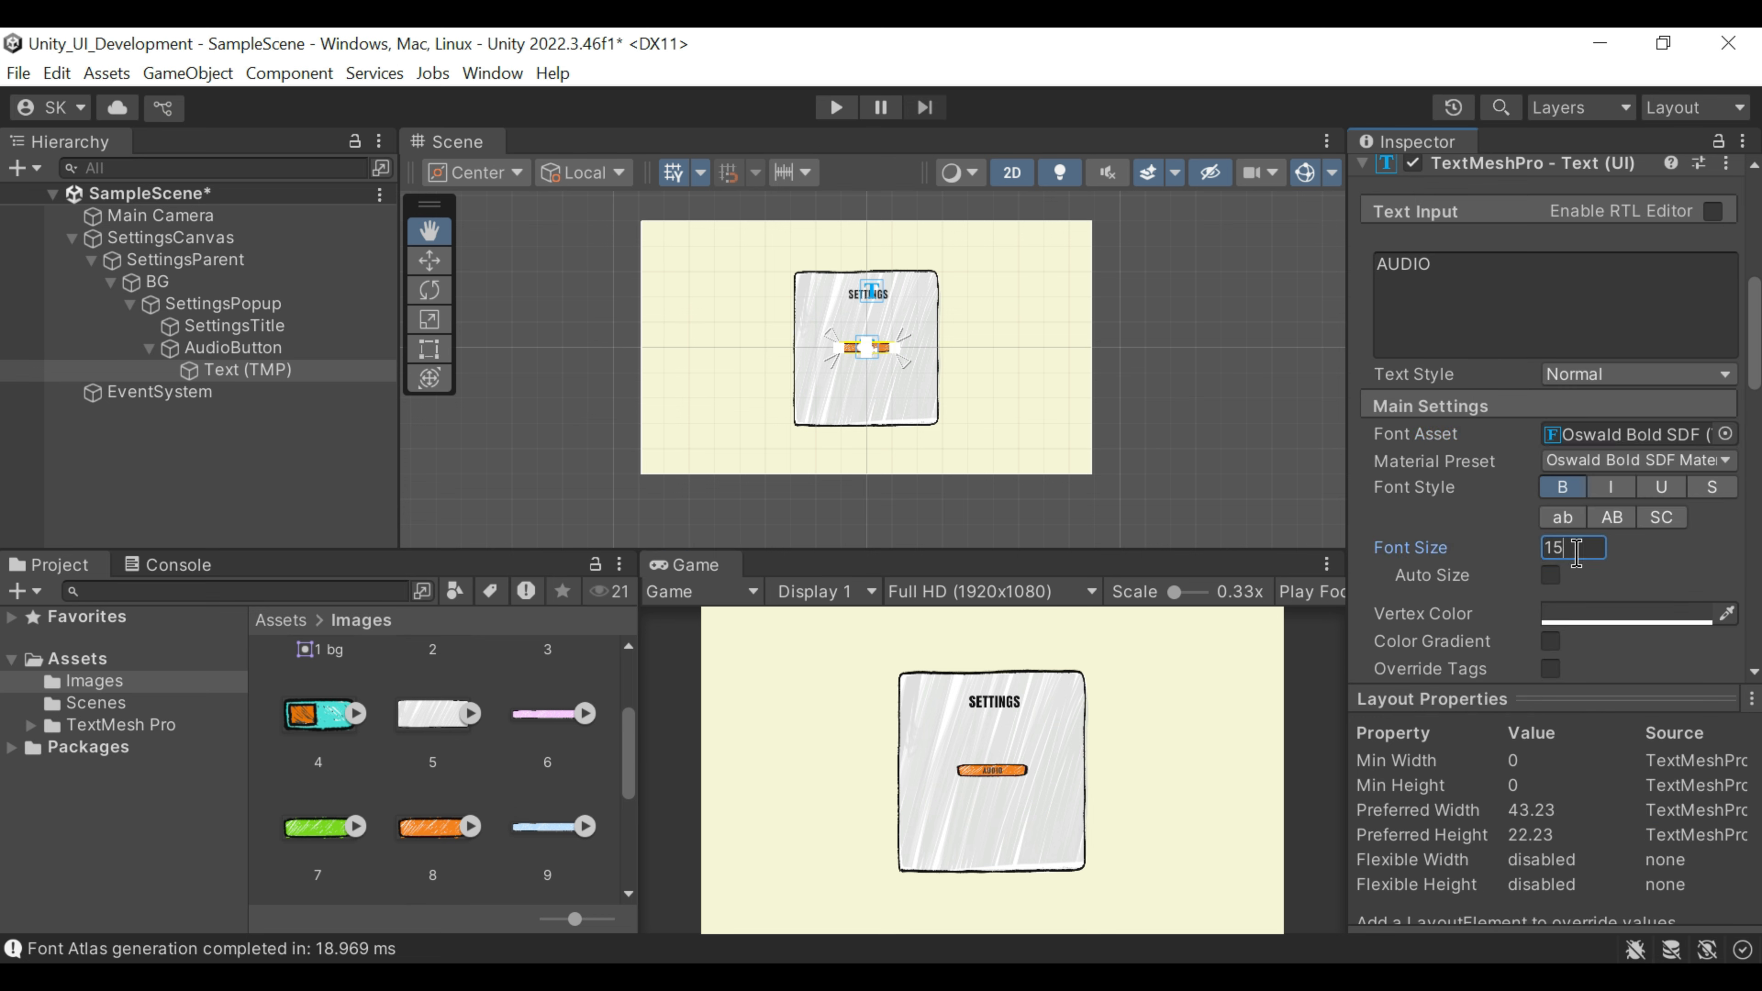
Step: Anchor AudioButton to the center of SettingsPopup and move it up to sit just below the SETTINGS title
click(236, 349)
key(w)
drag(884, 332, 971, 330)
scroll(1491, 347, up, 5)
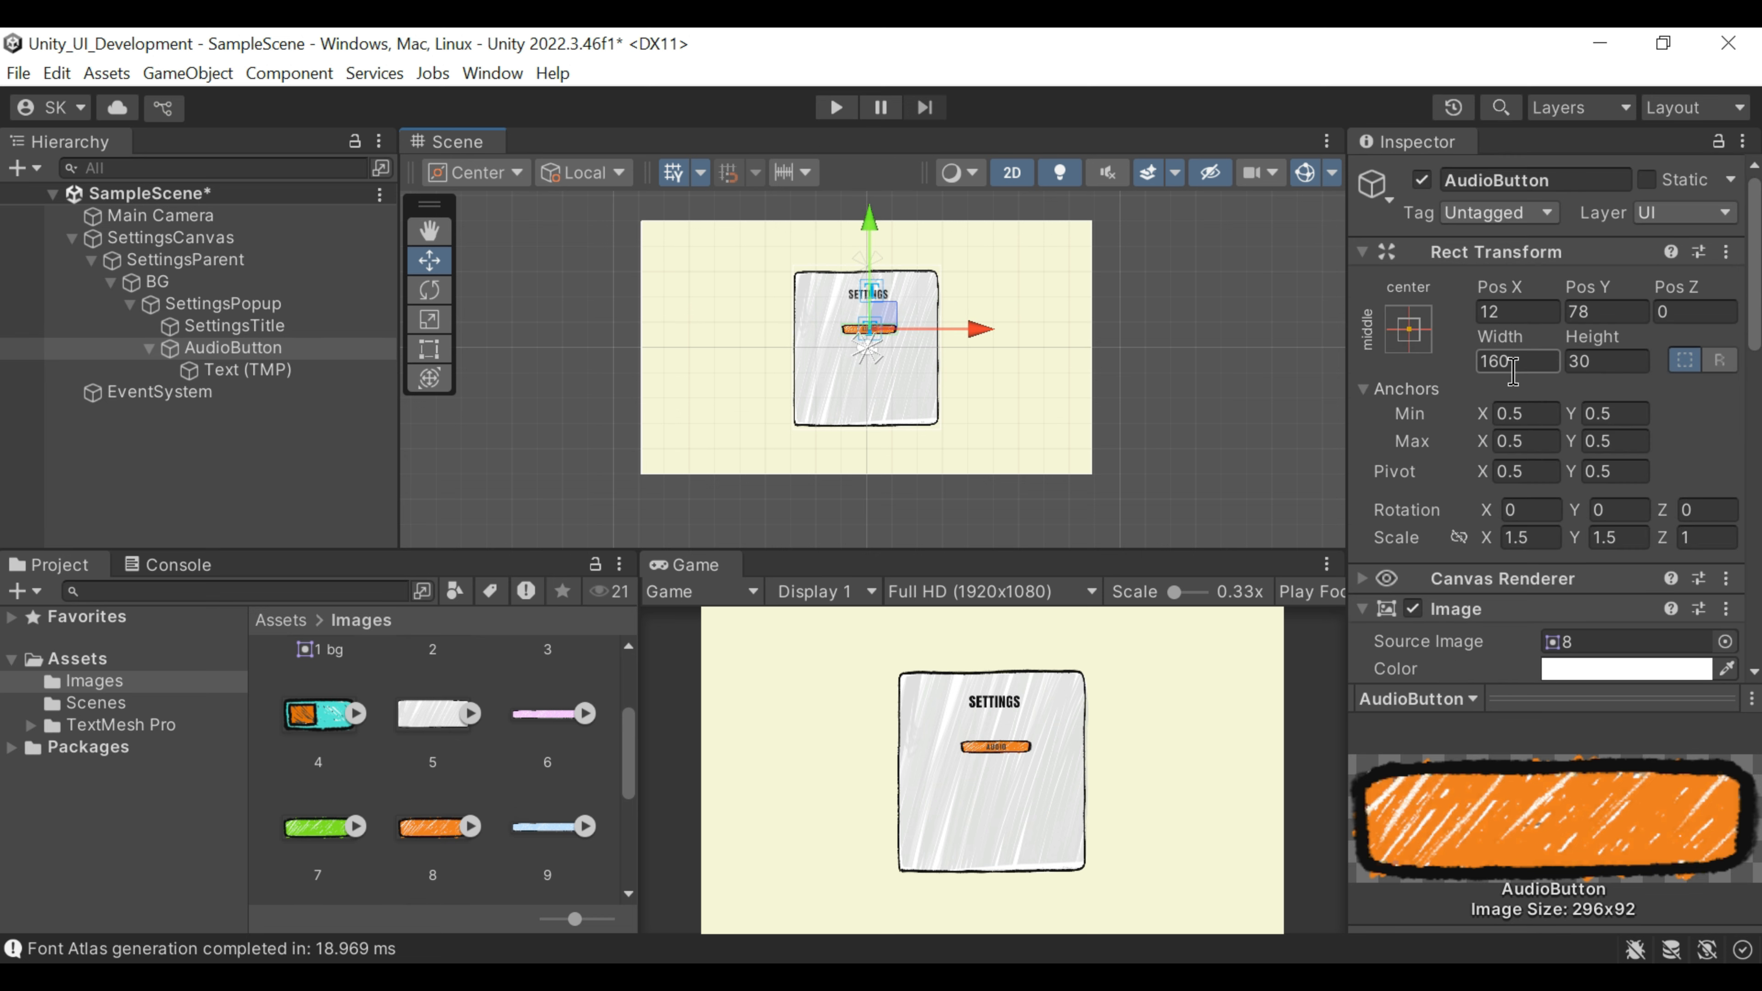
click(1408, 330)
alt+click(1564, 604)
drag(862, 243, 863, 229)
drag(968, 330, 974, 330)
drag(869, 224, 870, 225)
Step: Spread AudioButton's anchors around the button, to about 0.32, 0.58 minimum and 0.72, 0.66 maximum
scroll(874, 368, up, 6)
drag(878, 315, 824, 298)
drag(899, 380, 972, 348)
drag(823, 349, 819, 349)
drag(1012, 325, 1008, 324)
click(430, 349)
Step: Set the AUDIO label's vertex color to black (000000)
click(242, 370)
scroll(1598, 479, down, 10)
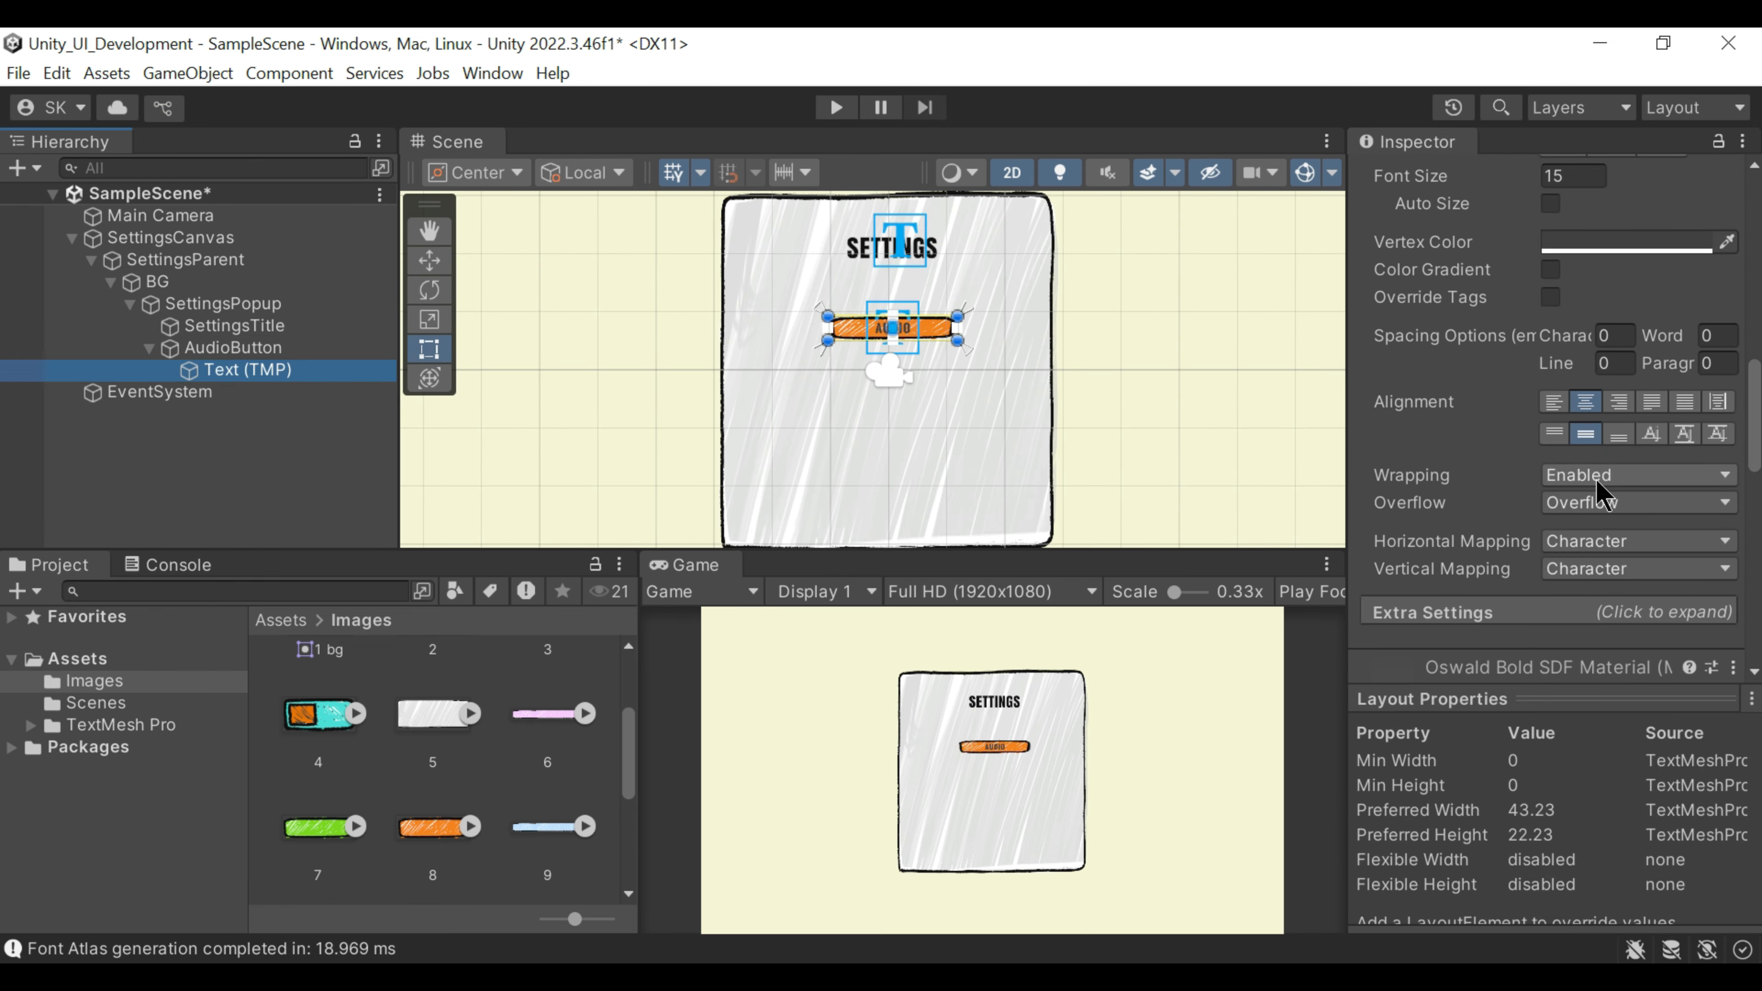
scroll(1598, 493, up, 3)
click(1706, 317)
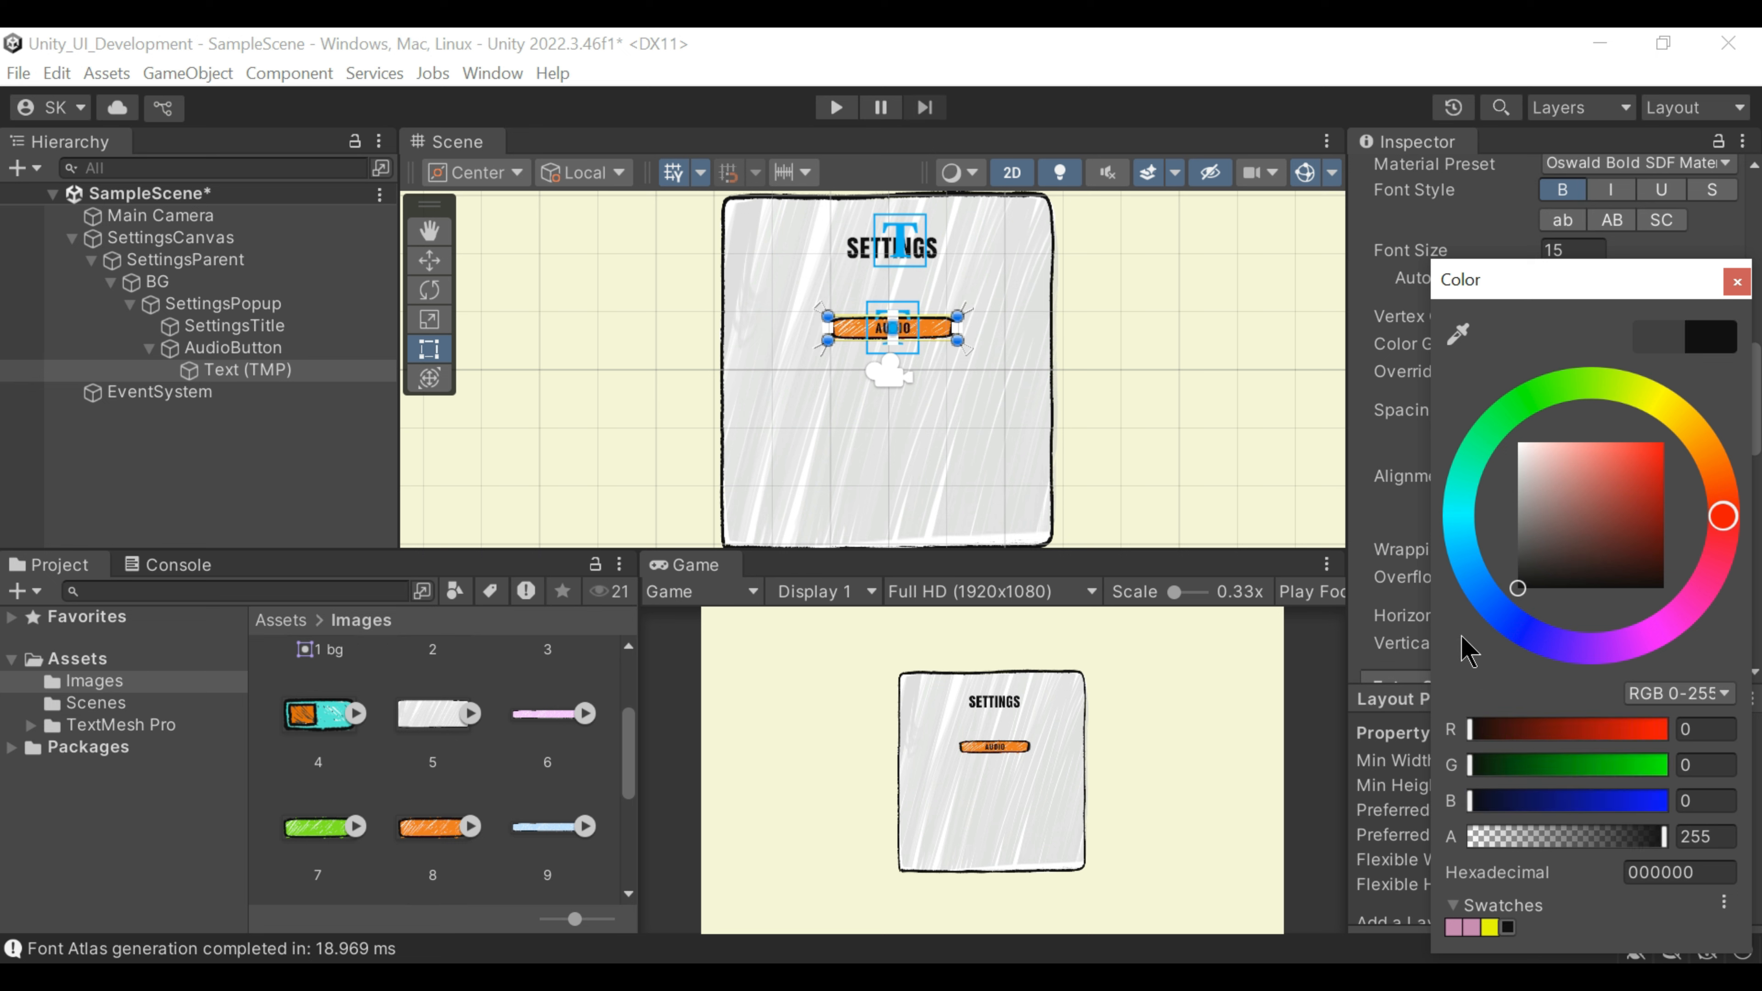
click(1735, 283)
Step: Rename AudioButton's child text object as AudioText
click(302, 370)
key(BackSpace)
text(AudioText)
key(Return)
click(295, 460)
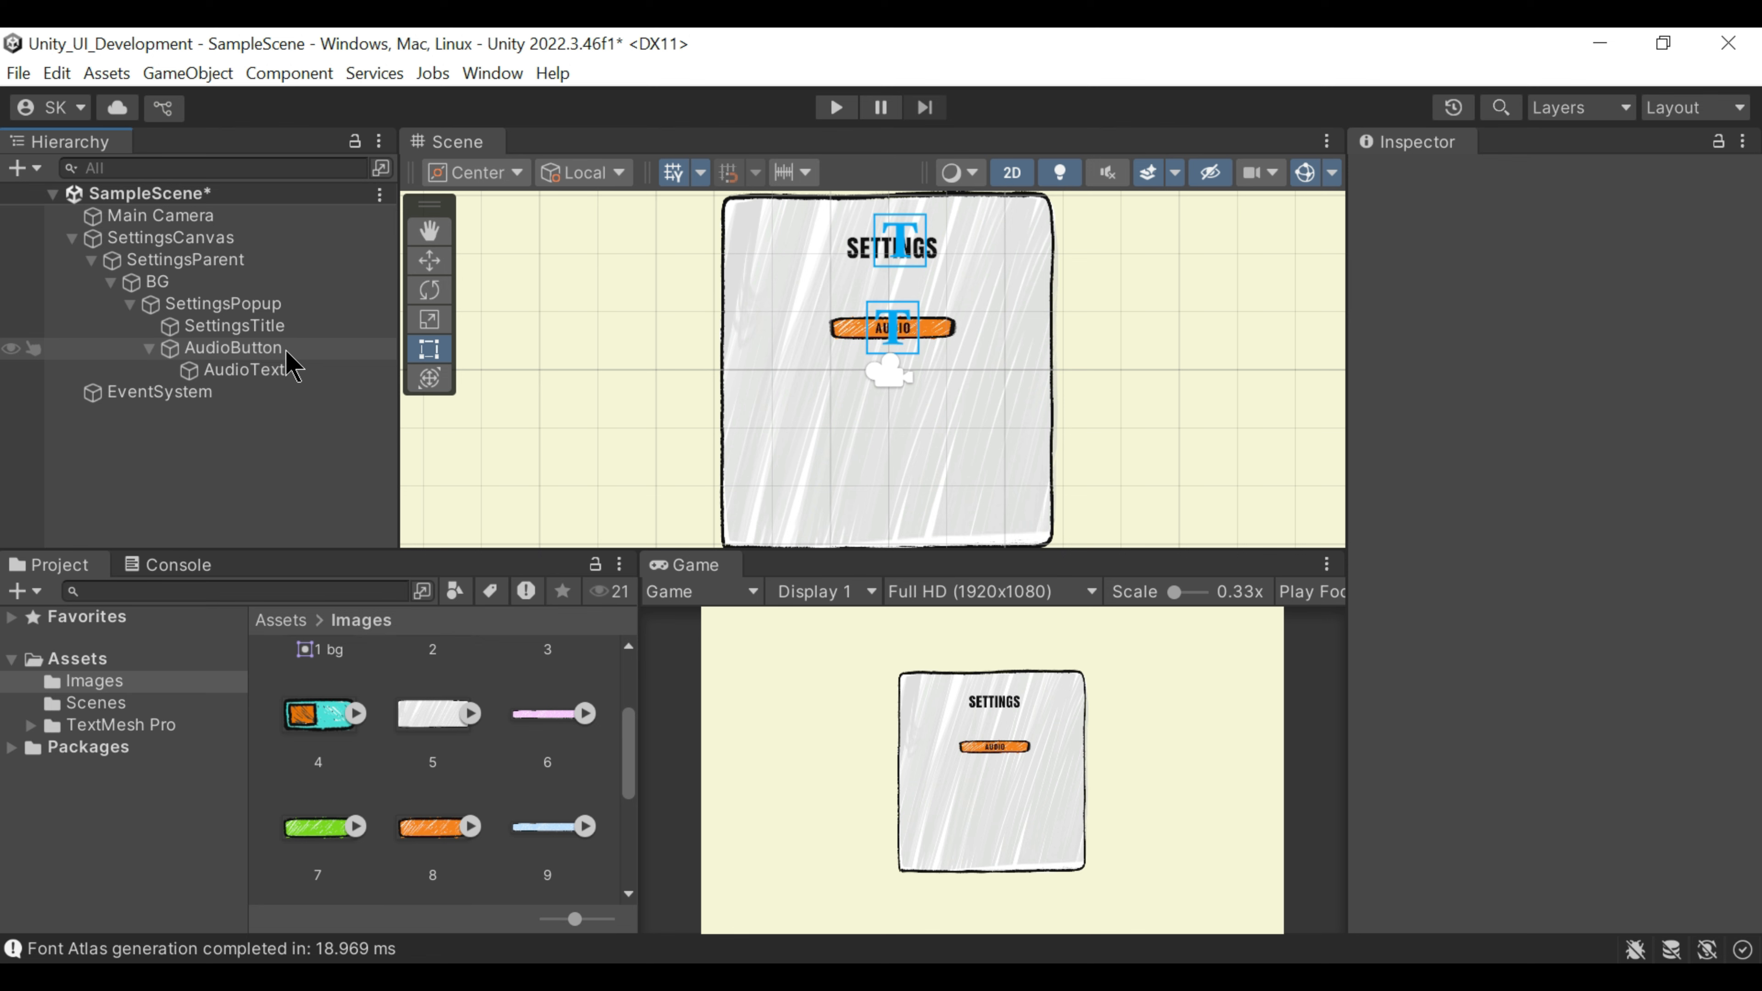
Step: Duplicate AudioButton and name the copy GraphicsButton
click(286, 352)
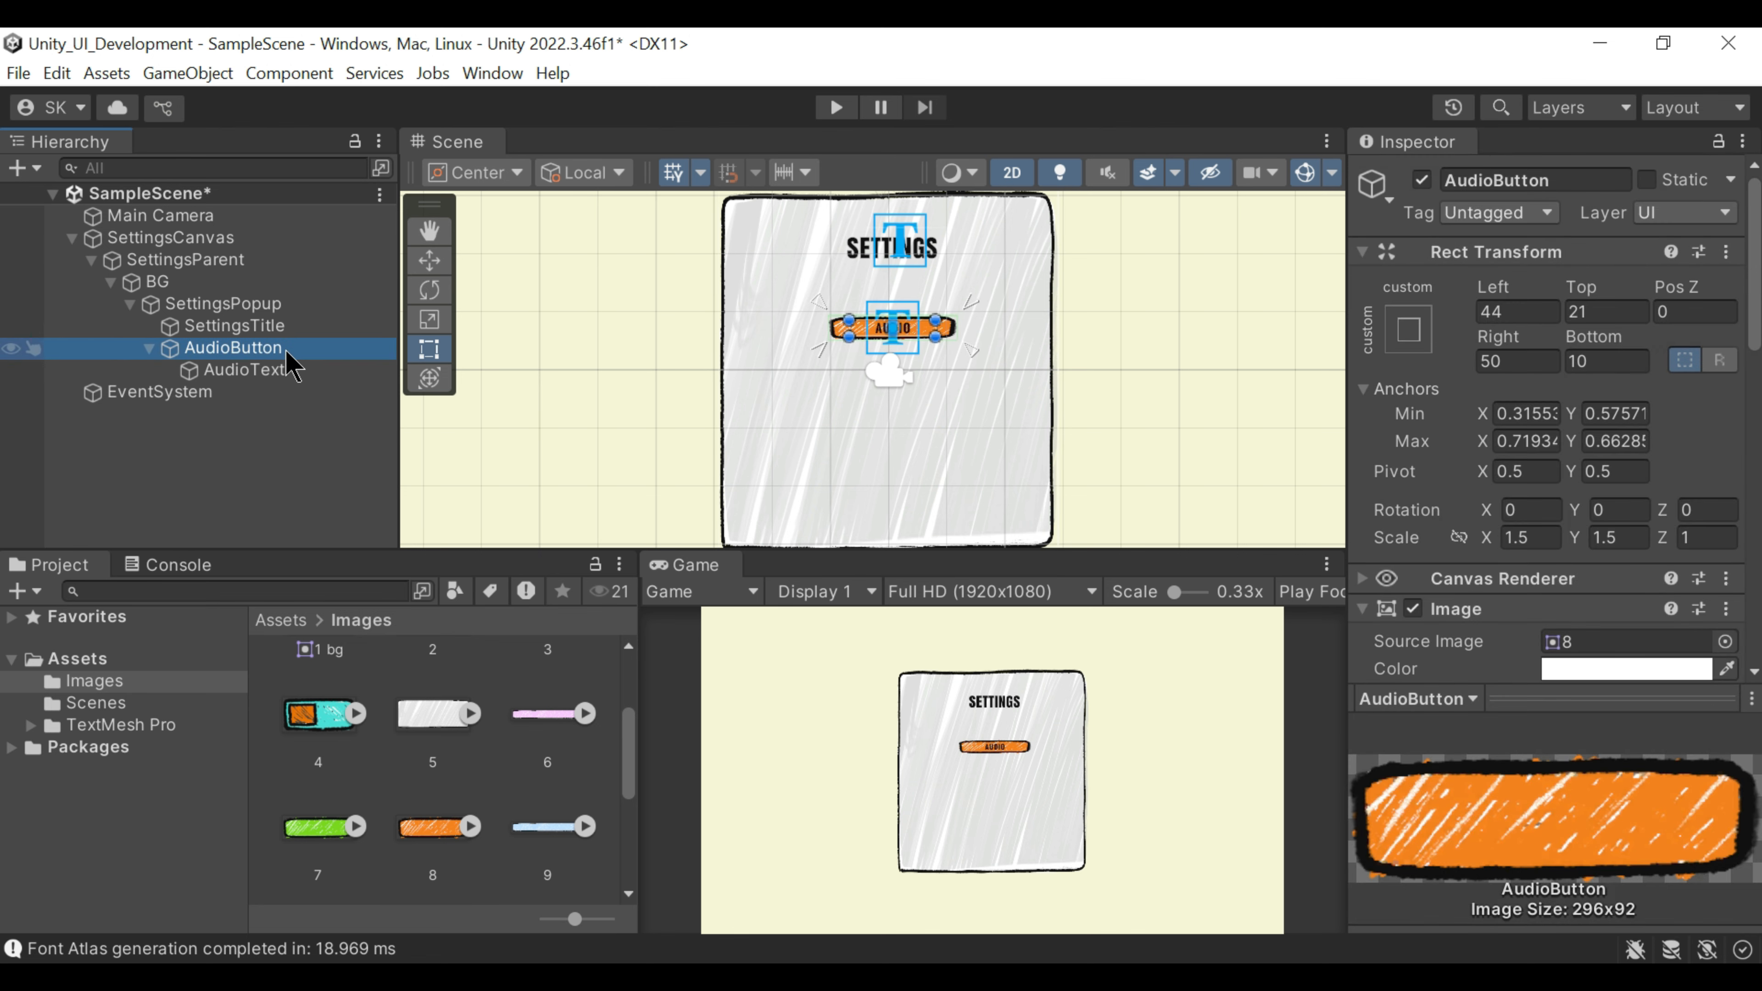
key(ctrl+d)
key(F2)
text(Gra)
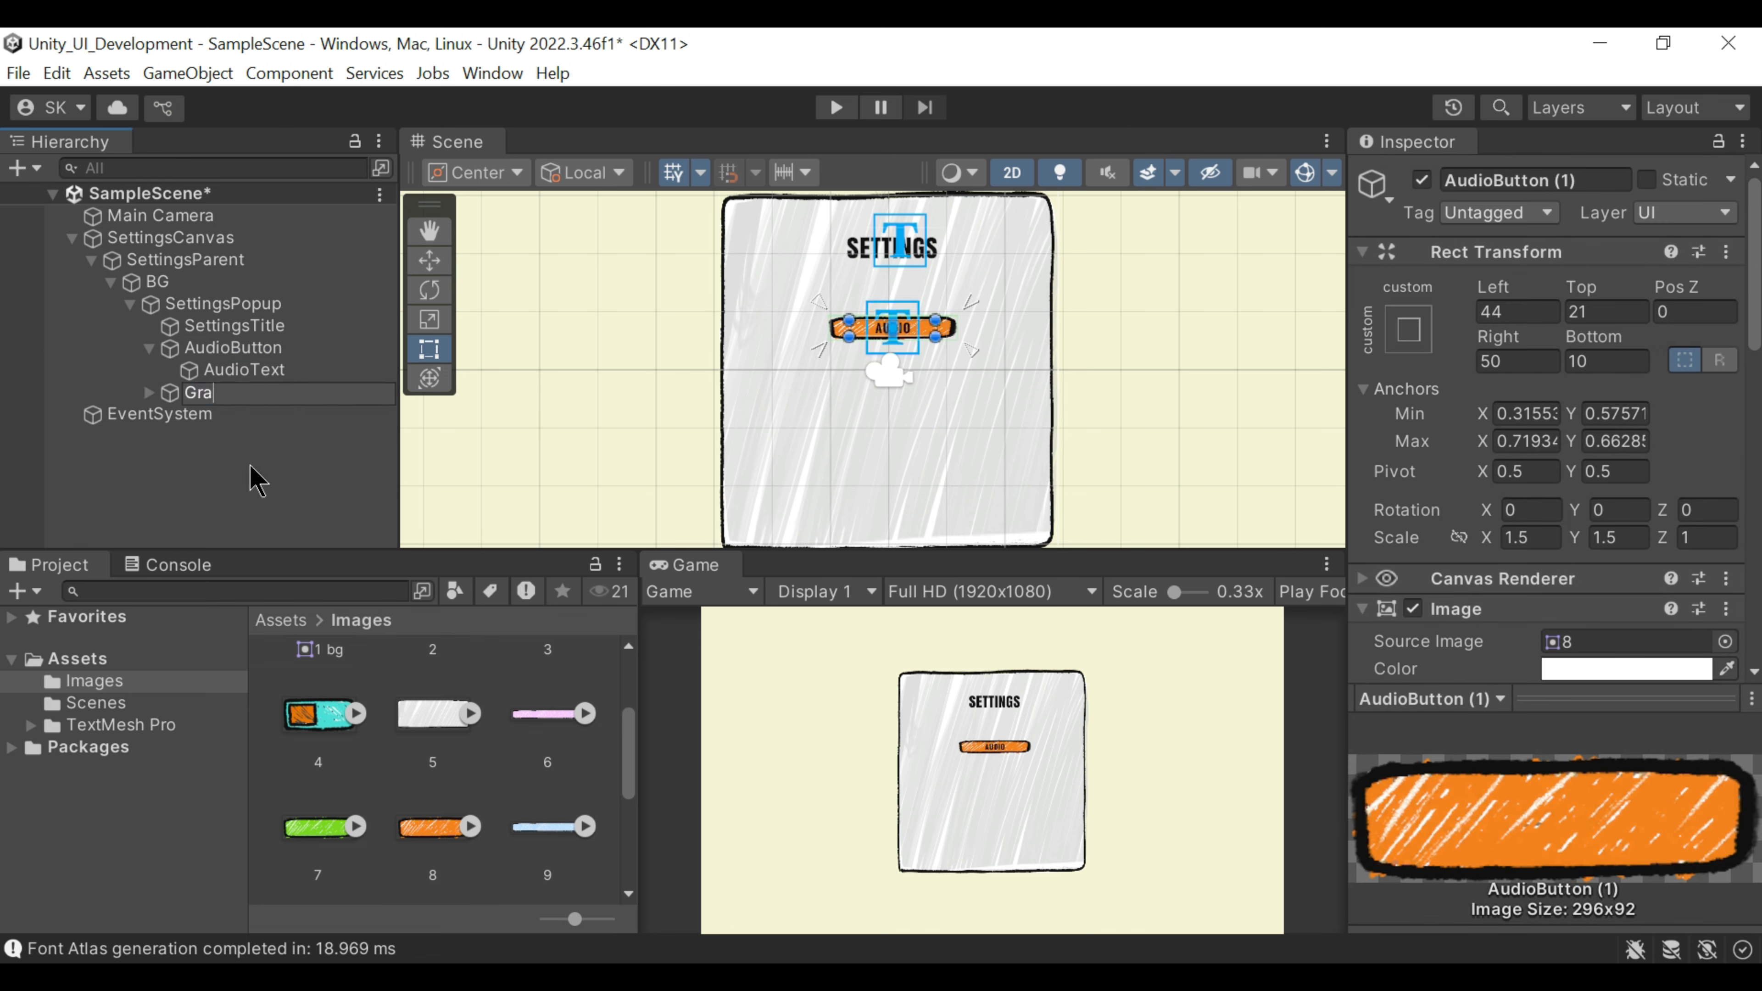
text(phicsButton)
key(Return)
Step: Rename GraphicsButton's child text object as GraphicsText and change its content to GRAPHICS
click(148, 393)
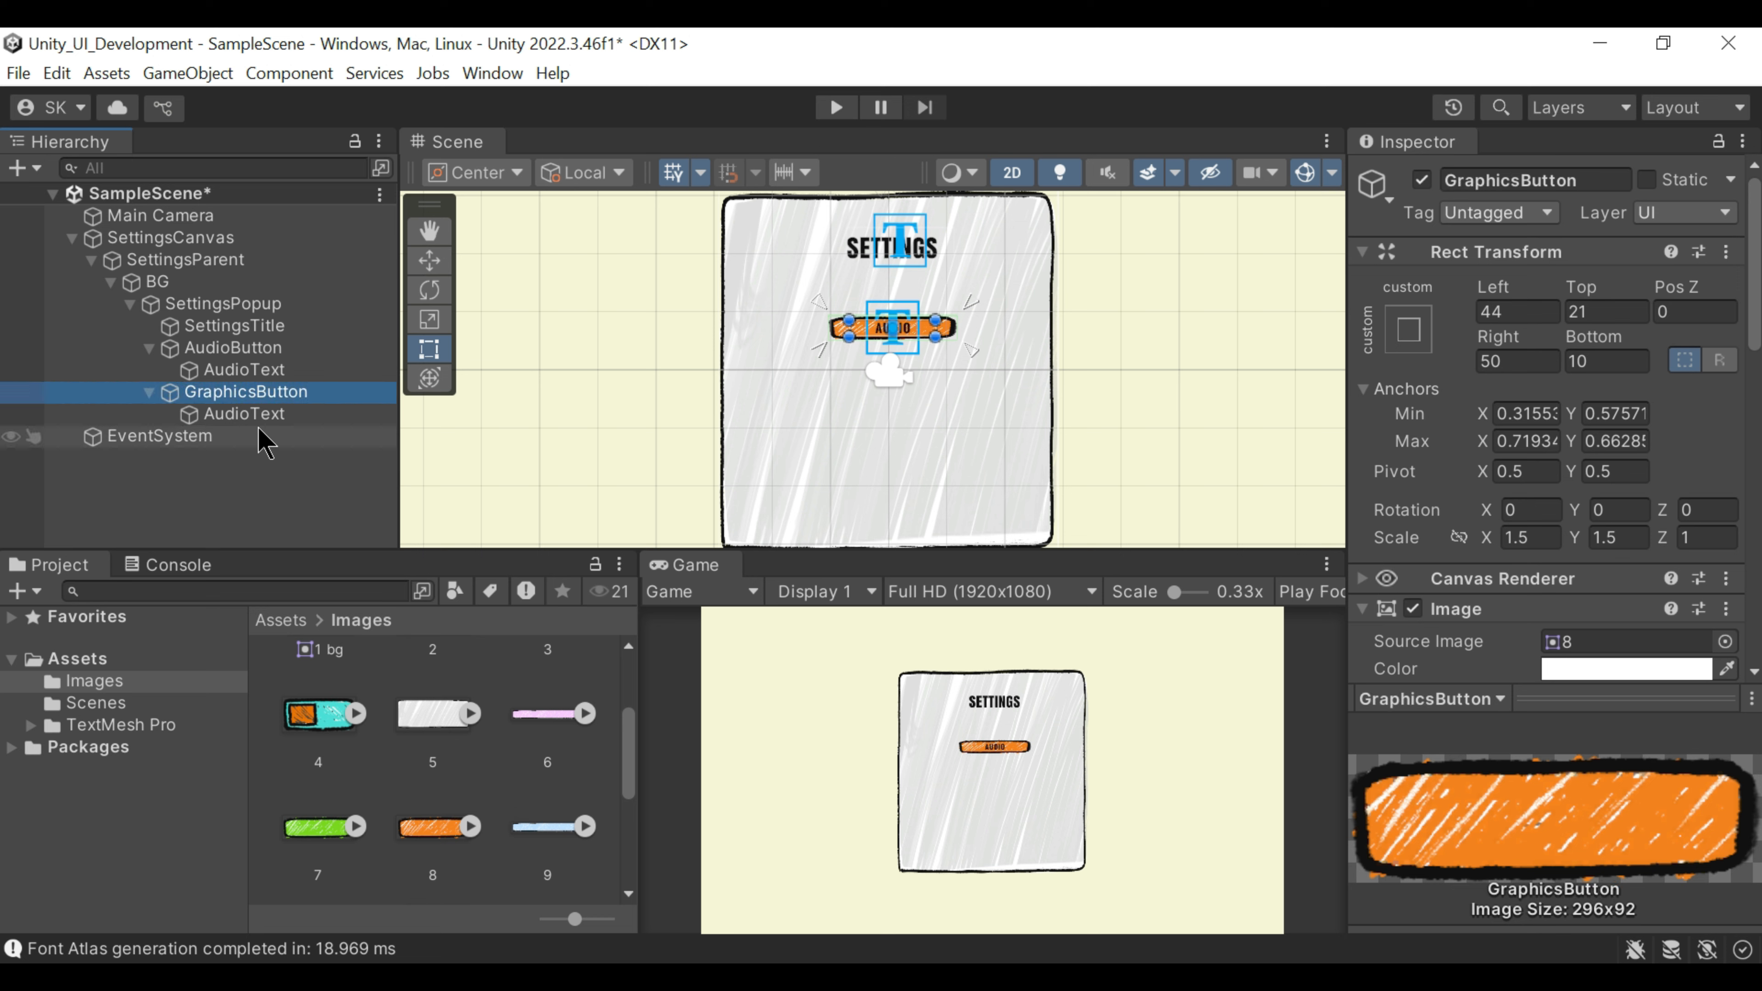
click(244, 414)
click(265, 417)
text(Graphic)
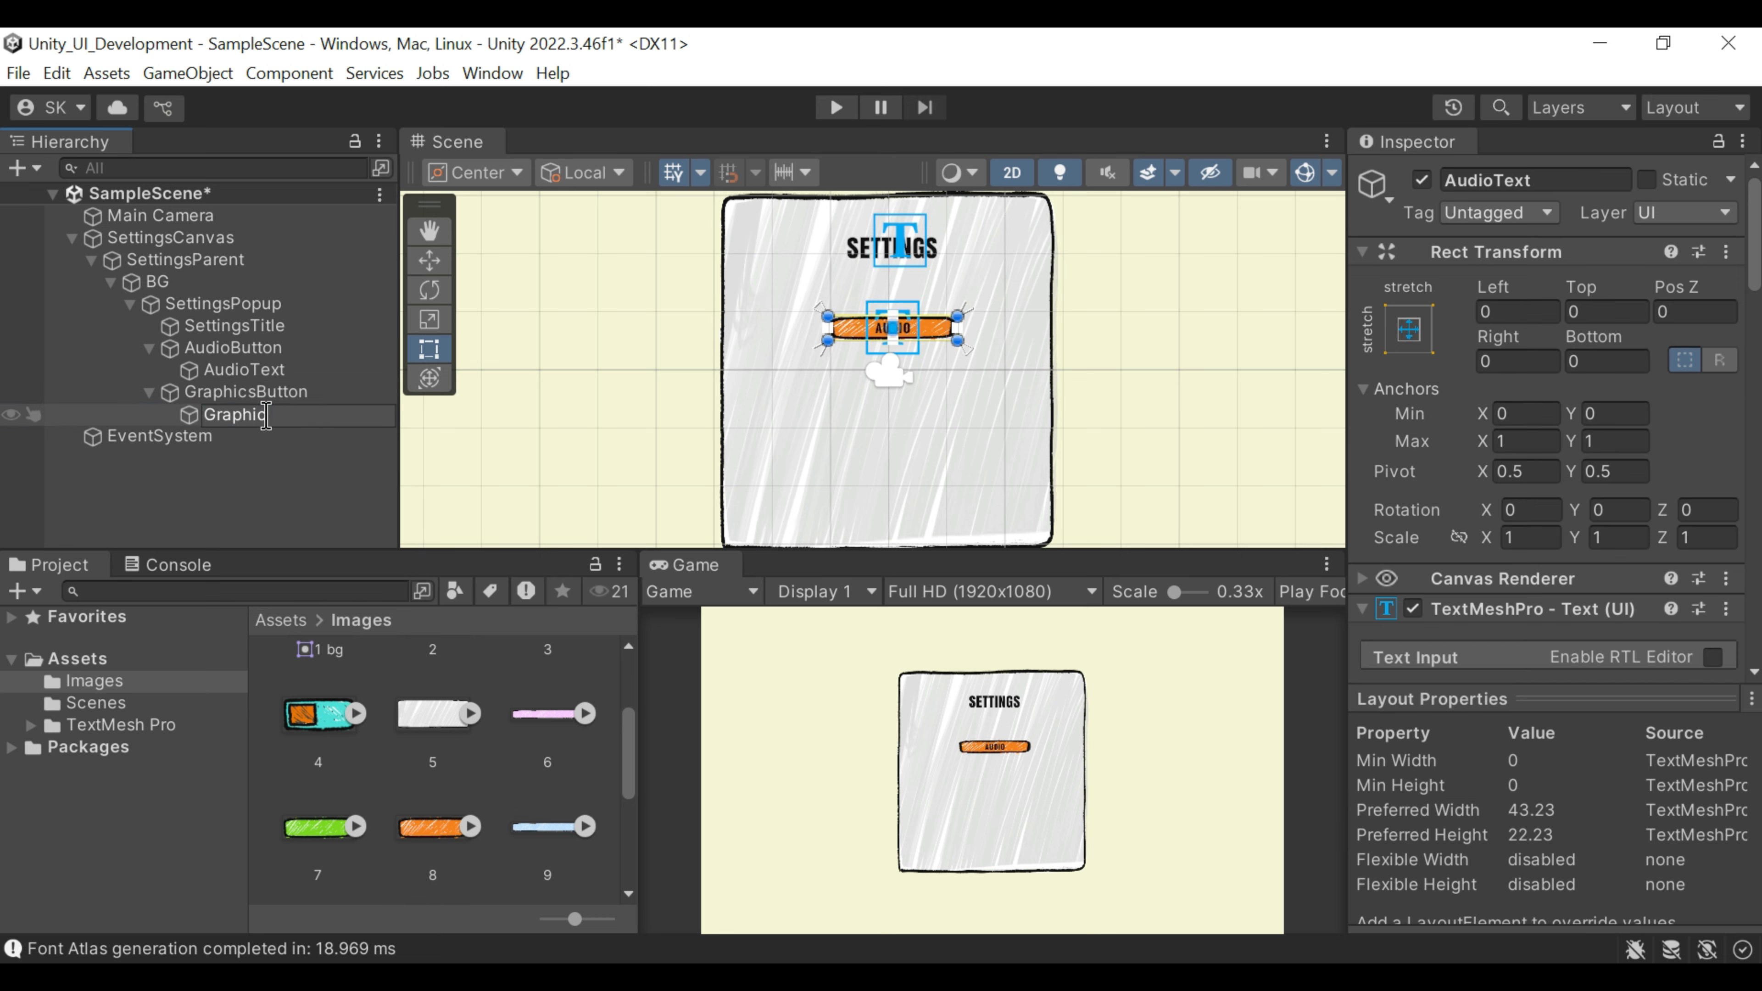
key(Return)
scroll(1639, 481, down, 3)
click(1570, 496)
text(GRAPHICS)
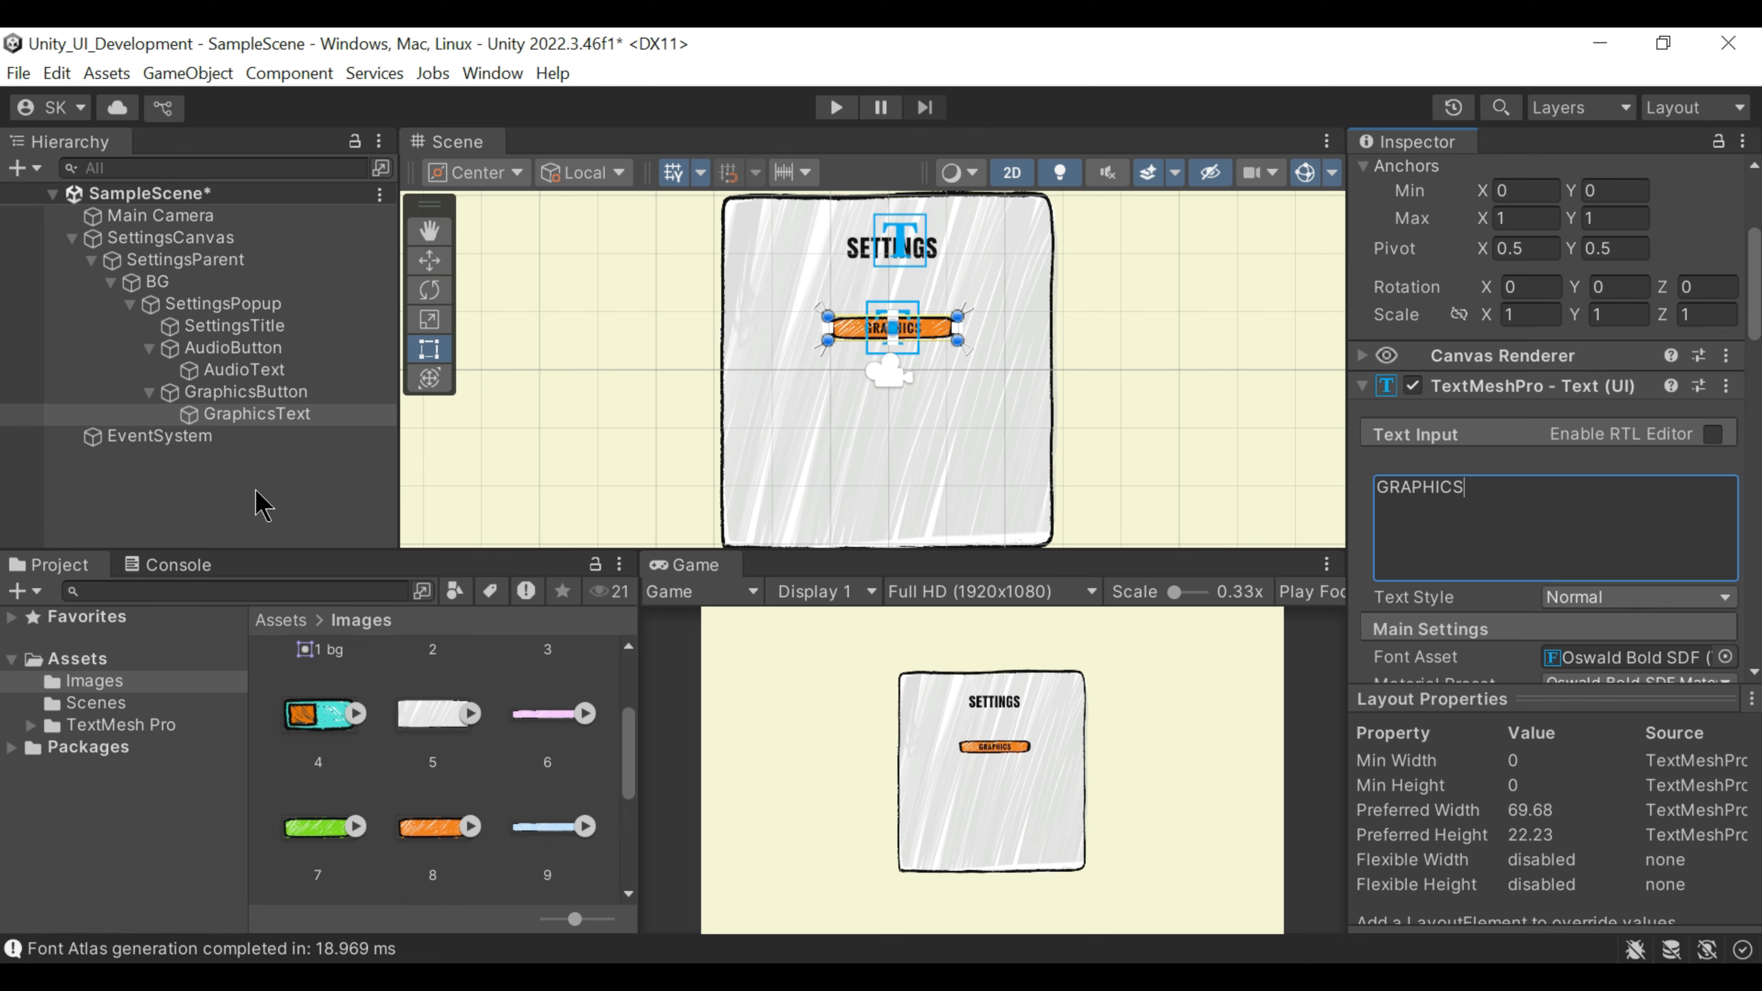
click(255, 490)
Step: Move GraphicsButton straight down below AudioButton, to about Top 87.5 and Bottom -56.5
click(283, 397)
key(w)
drag(889, 234, 889, 269)
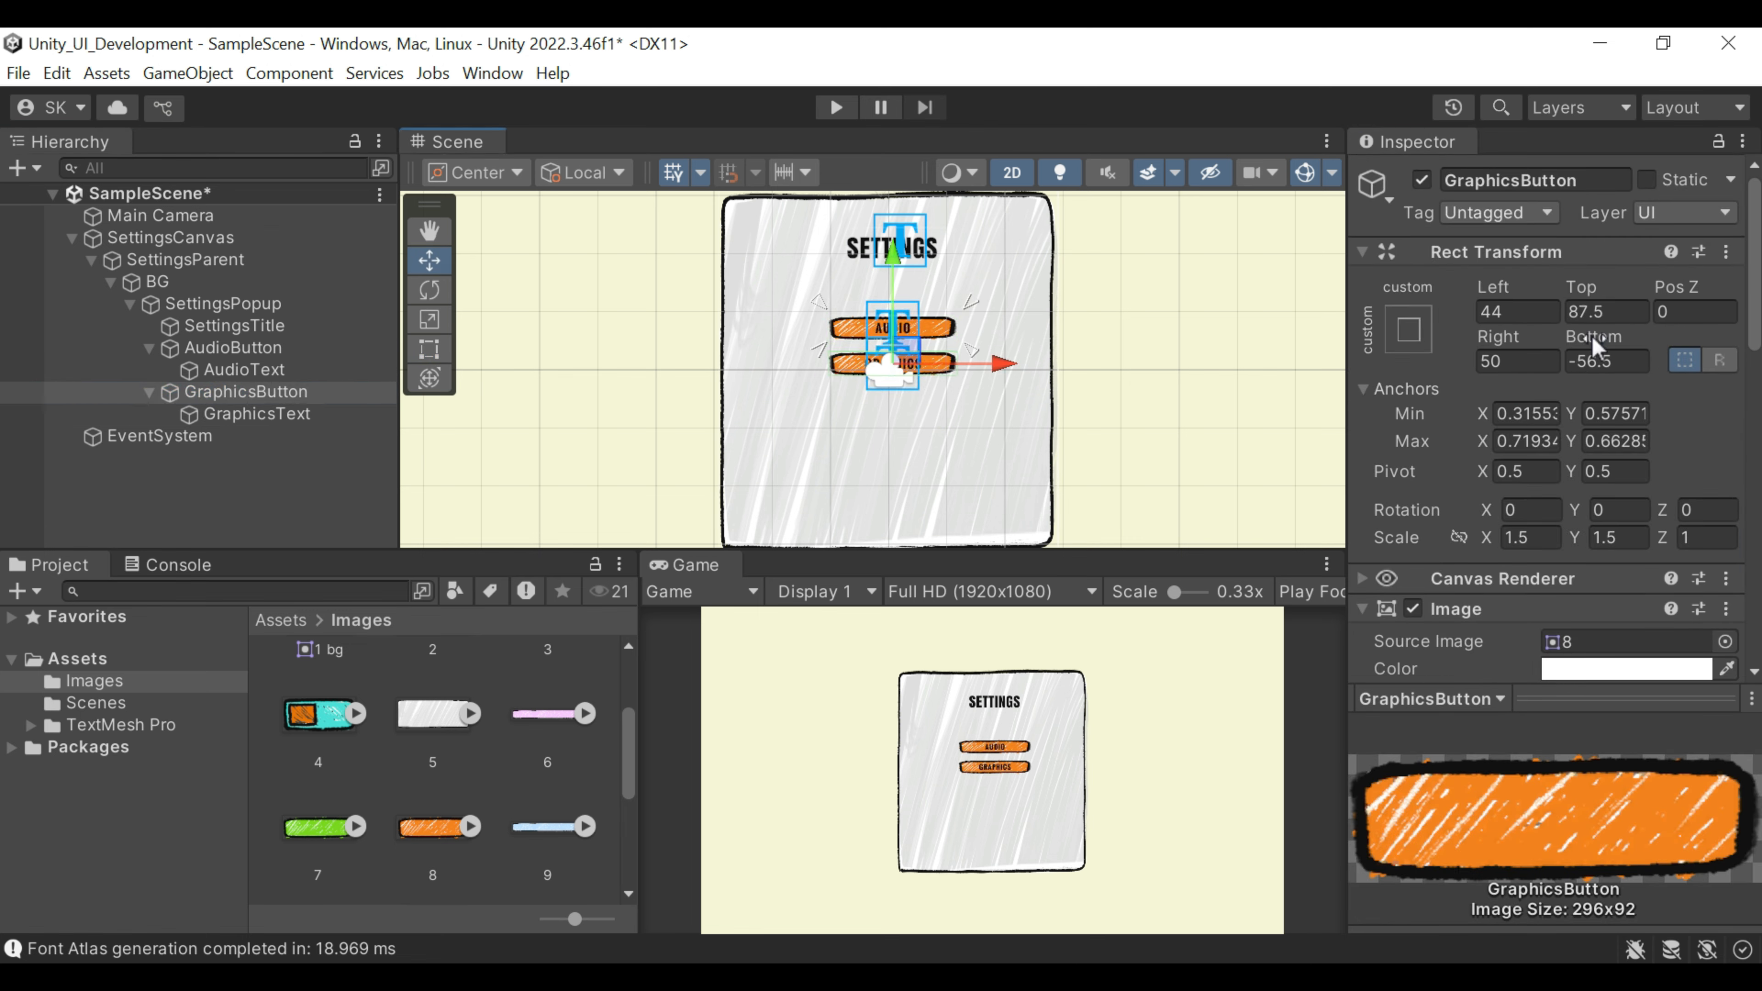
Step: Fit GraphicsButton's anchors to its corners, and duplicate it as a new object named ControlsButton
drag(819, 350, 963, 394)
key(ctrl+d)
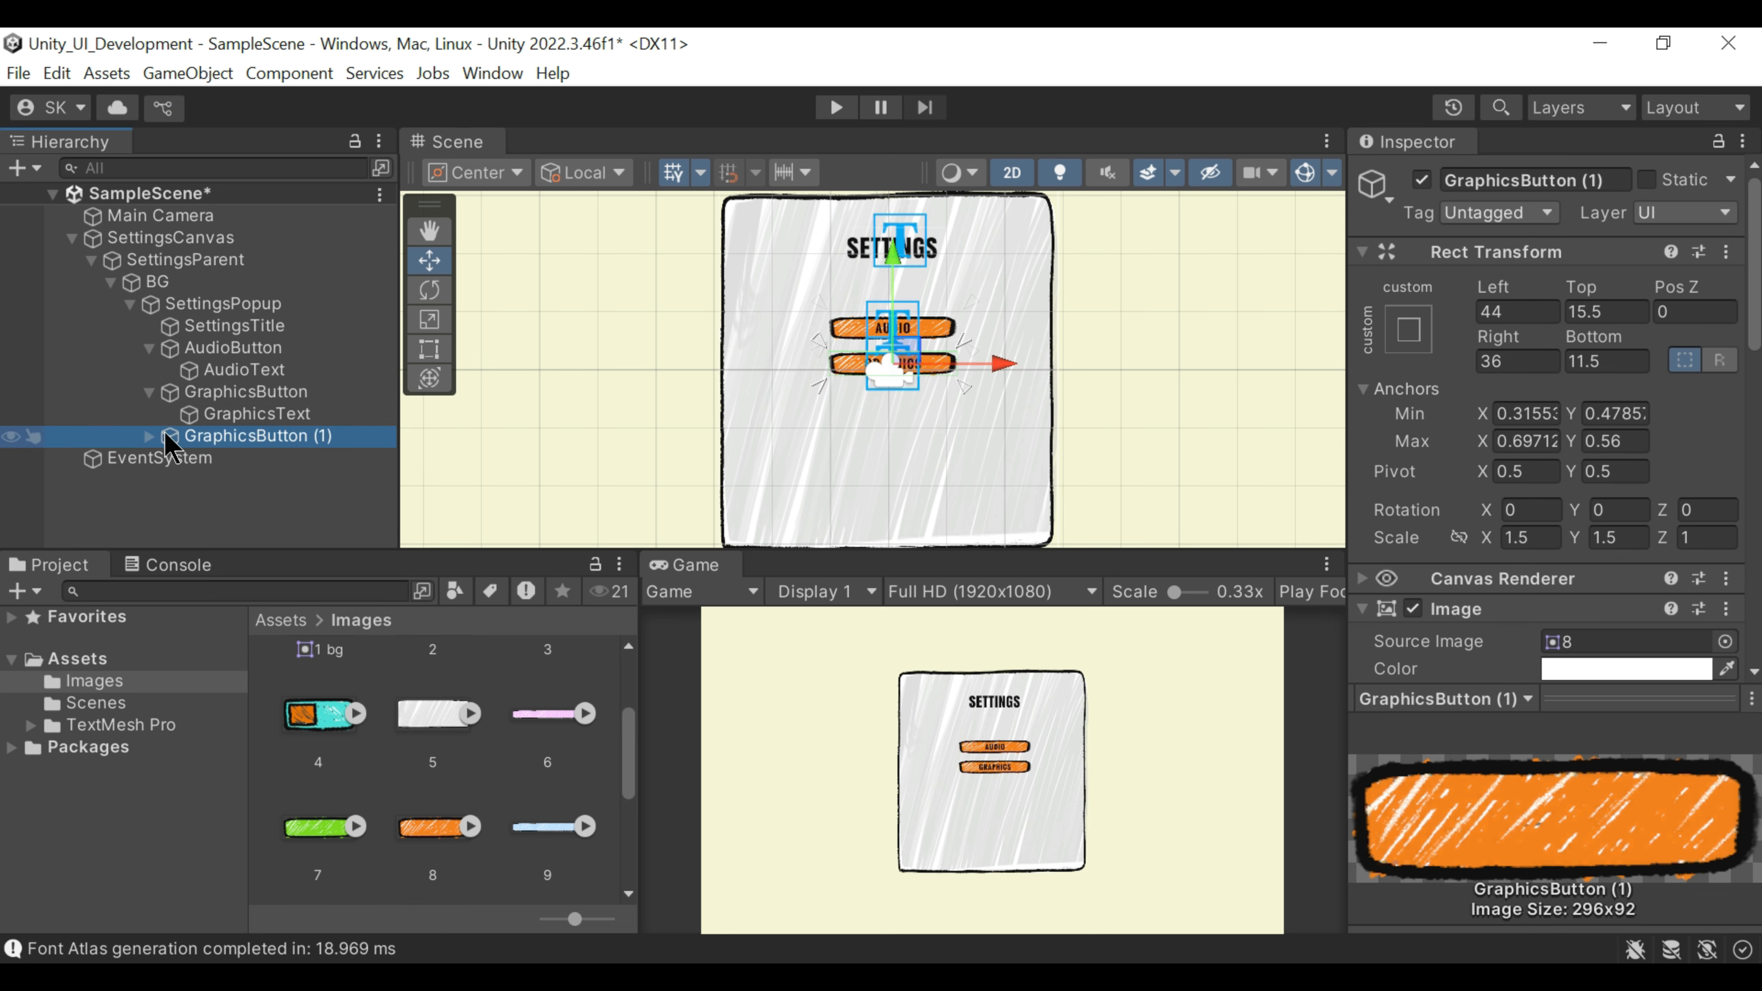
key(F2)
text(Control)
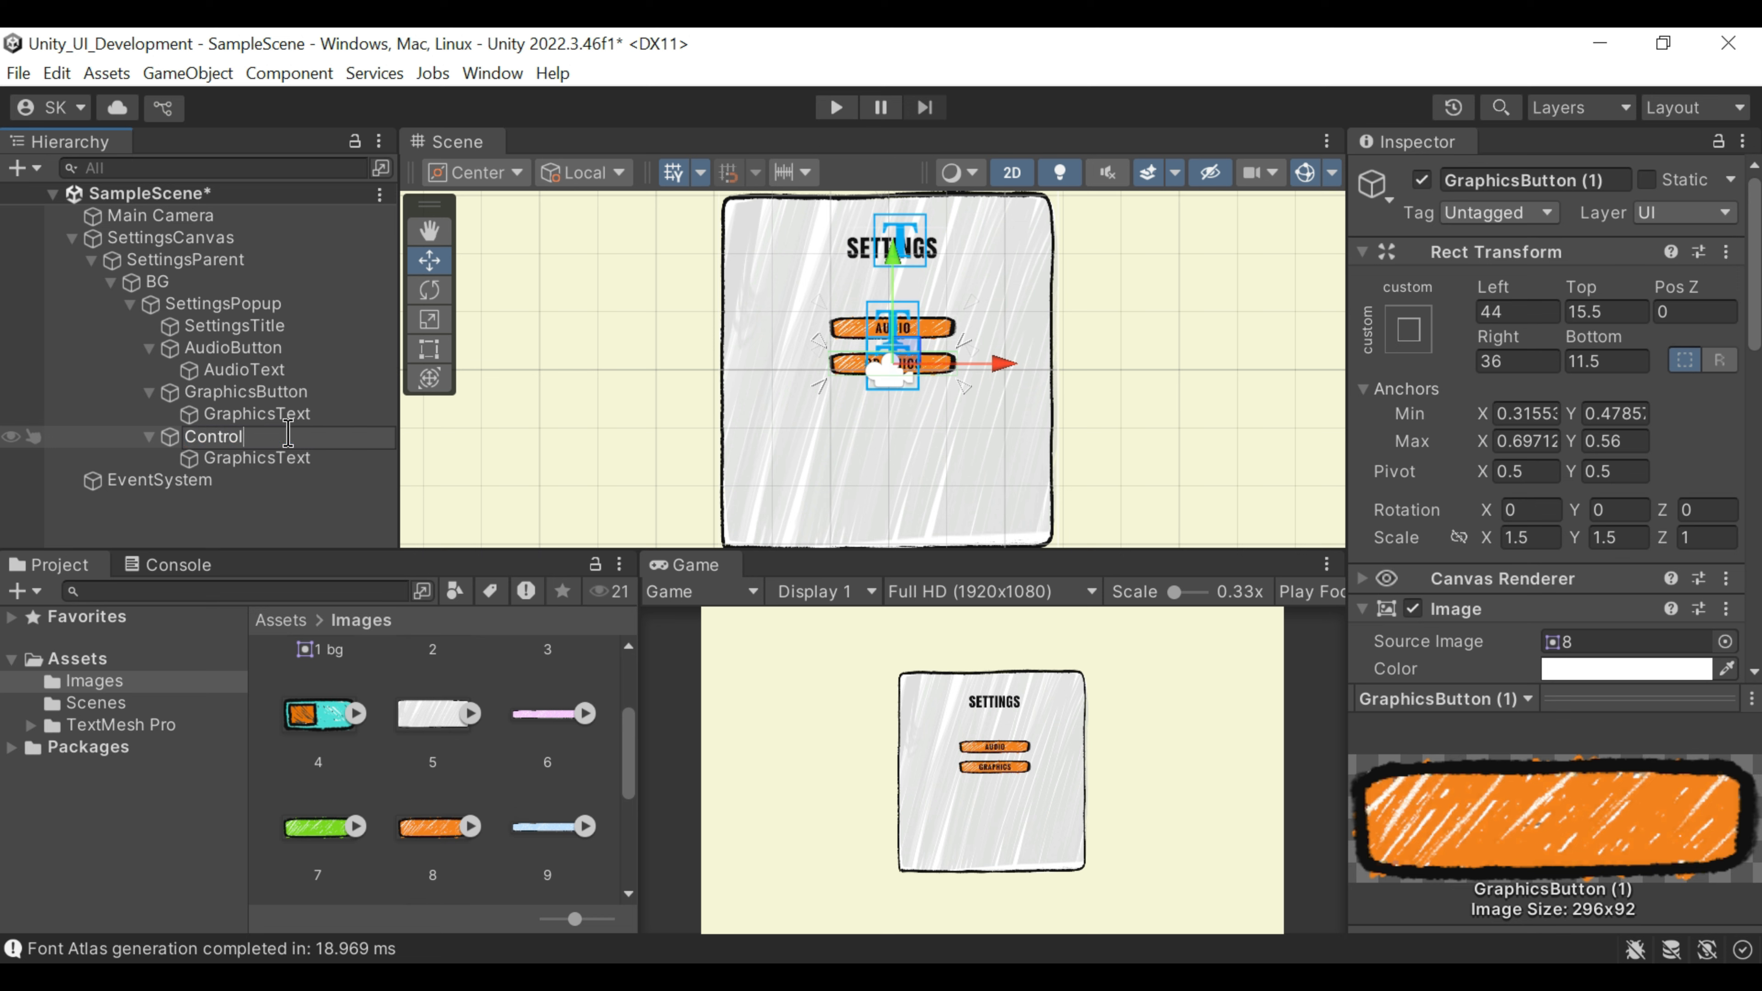
key(Return)
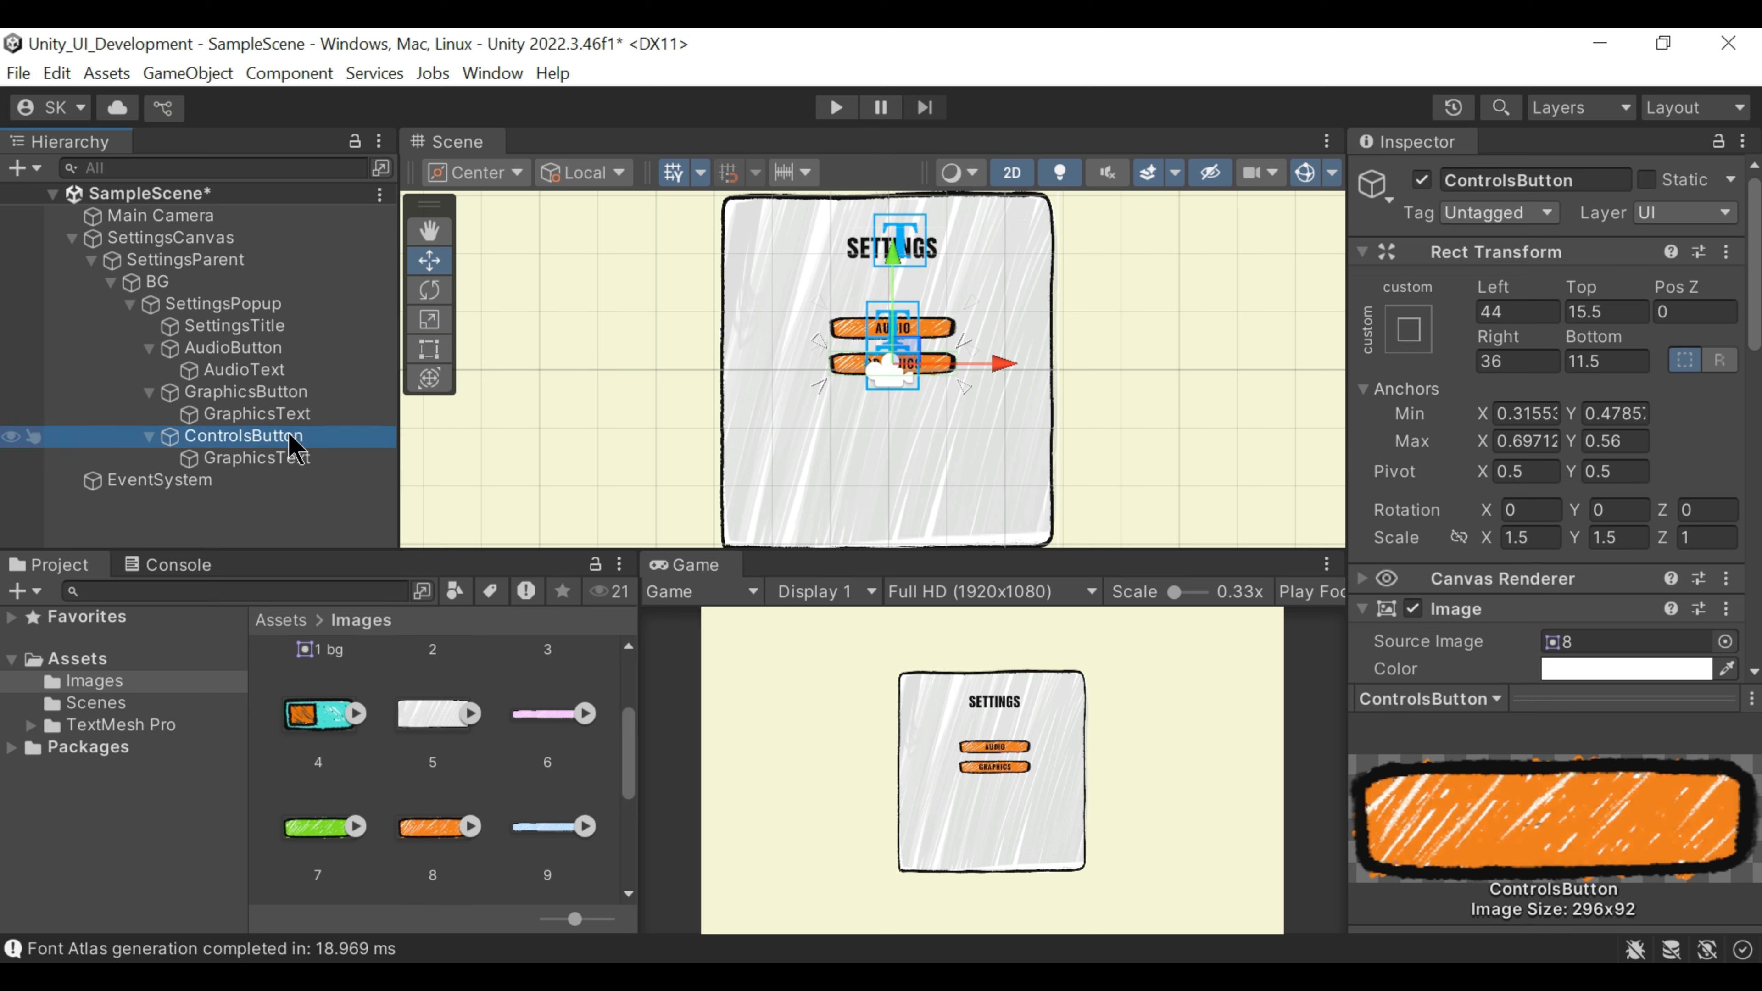
Step: Rename ControlsButton's child text object as ControlsText and change its content to CONTROLS
click(288, 458)
key(F2)
text(Contro)
key(Return)
click(318, 441)
scroll(1535, 452, down, 12)
scroll(1546, 409, up, 6)
click(305, 462)
click(1494, 243)
text(CONTROLS)
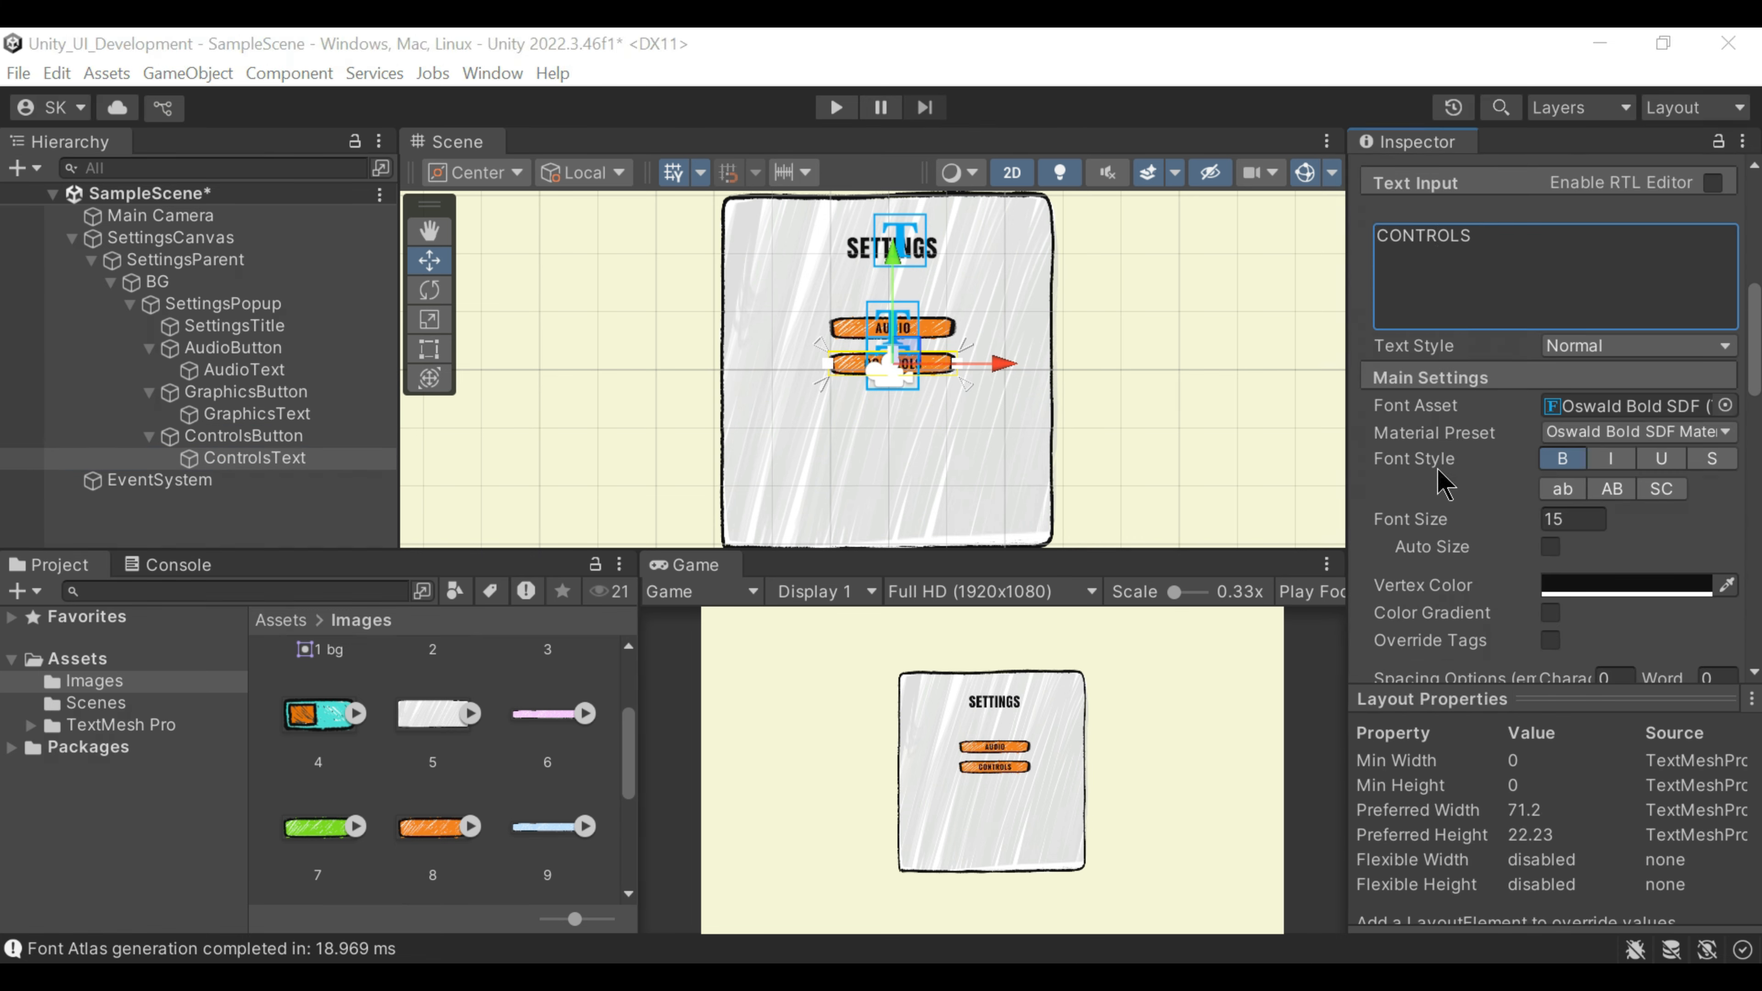
Step: Move ControlsButton straight down below GraphicsButton, to about Top 83.5 and Bottom -56.5, and check the layout in the enlarged Game view
click(286, 442)
drag(891, 262, 887, 299)
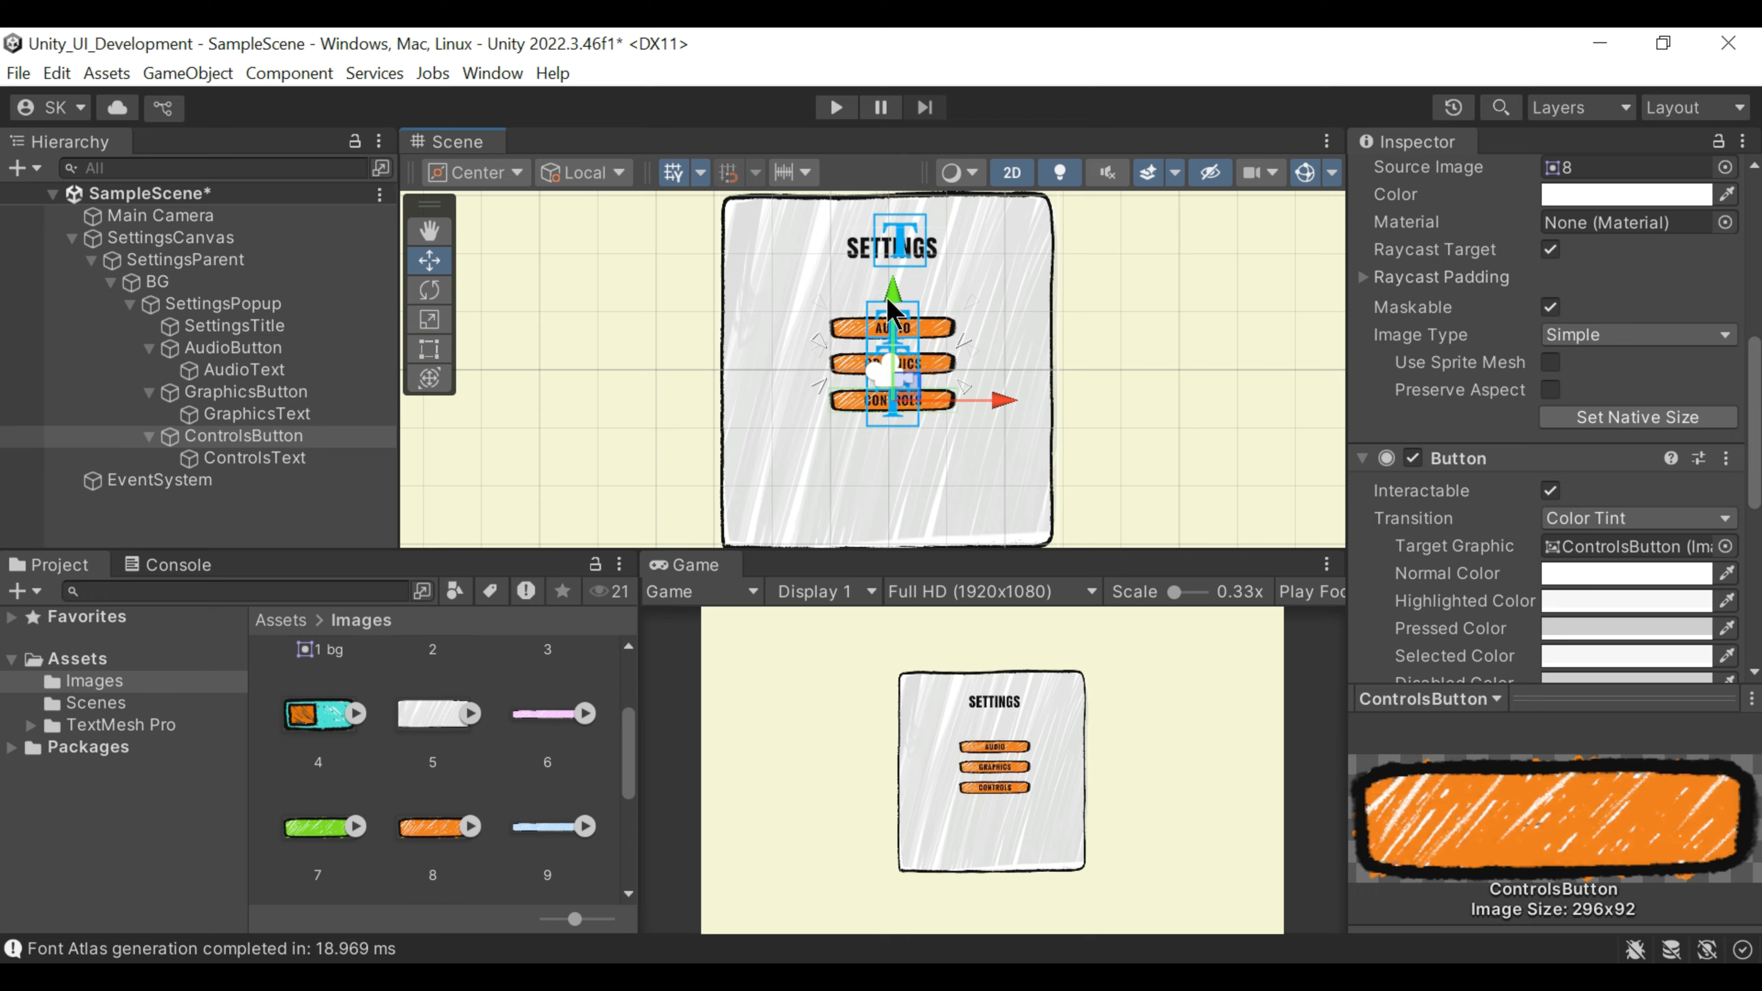
double_click(696, 566)
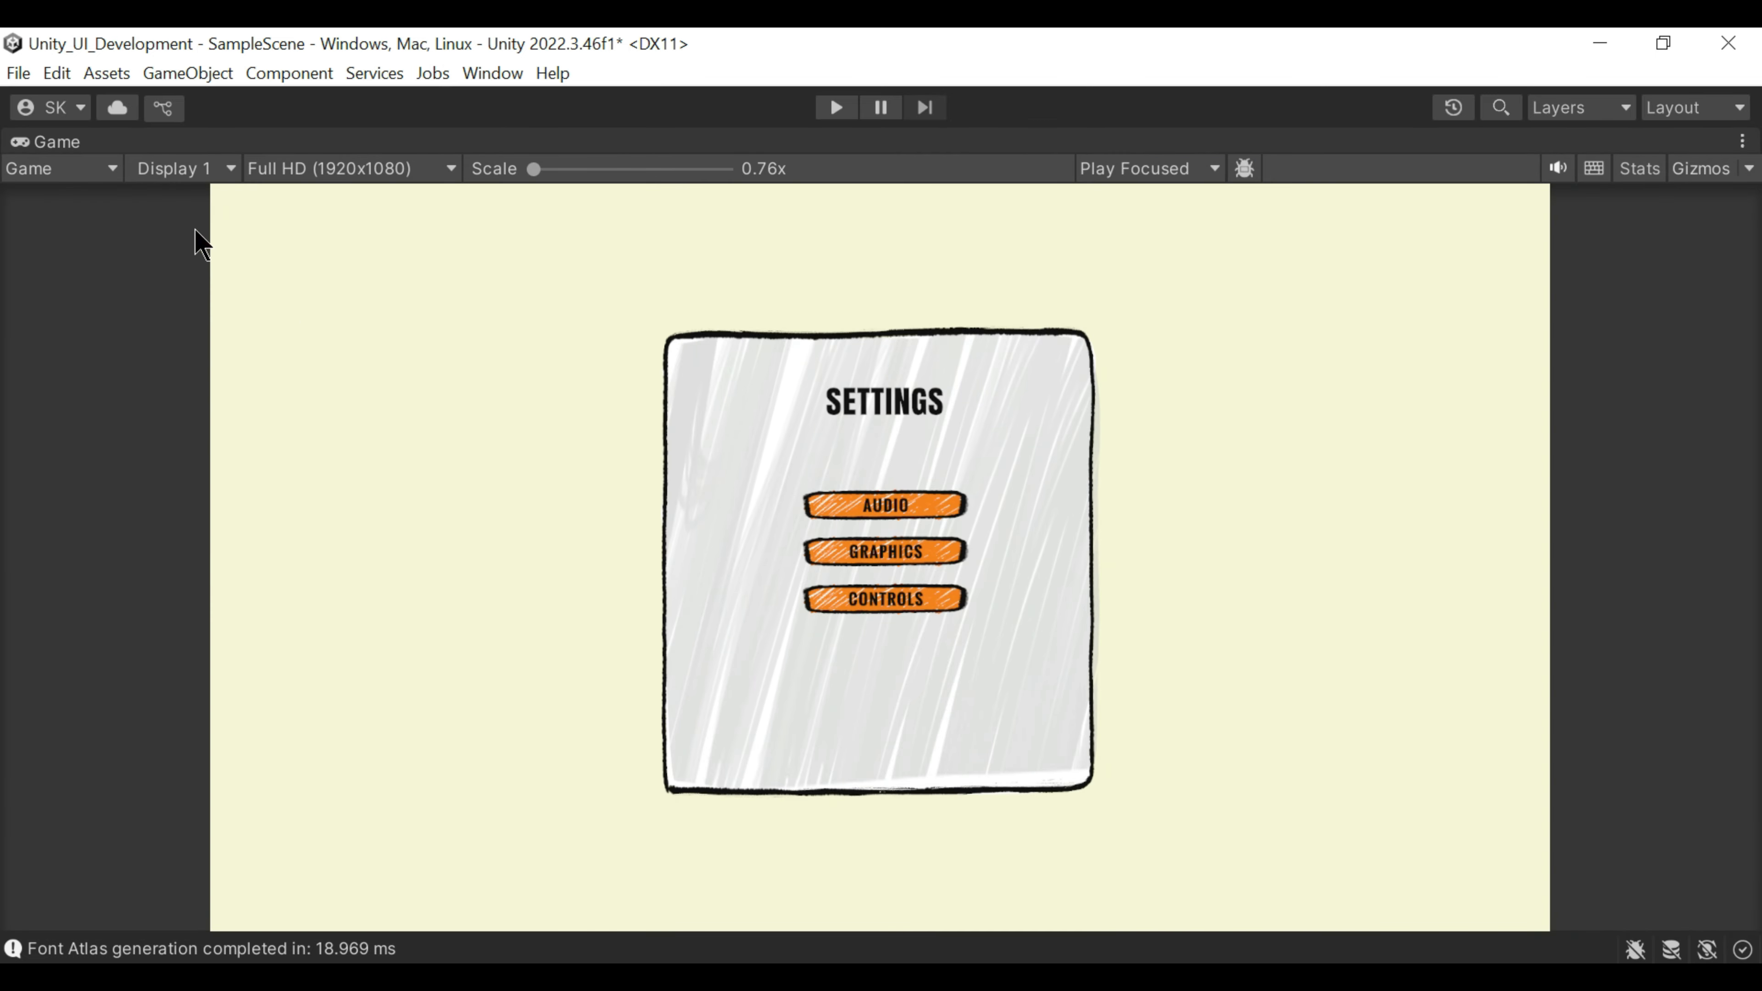
double_click(59, 142)
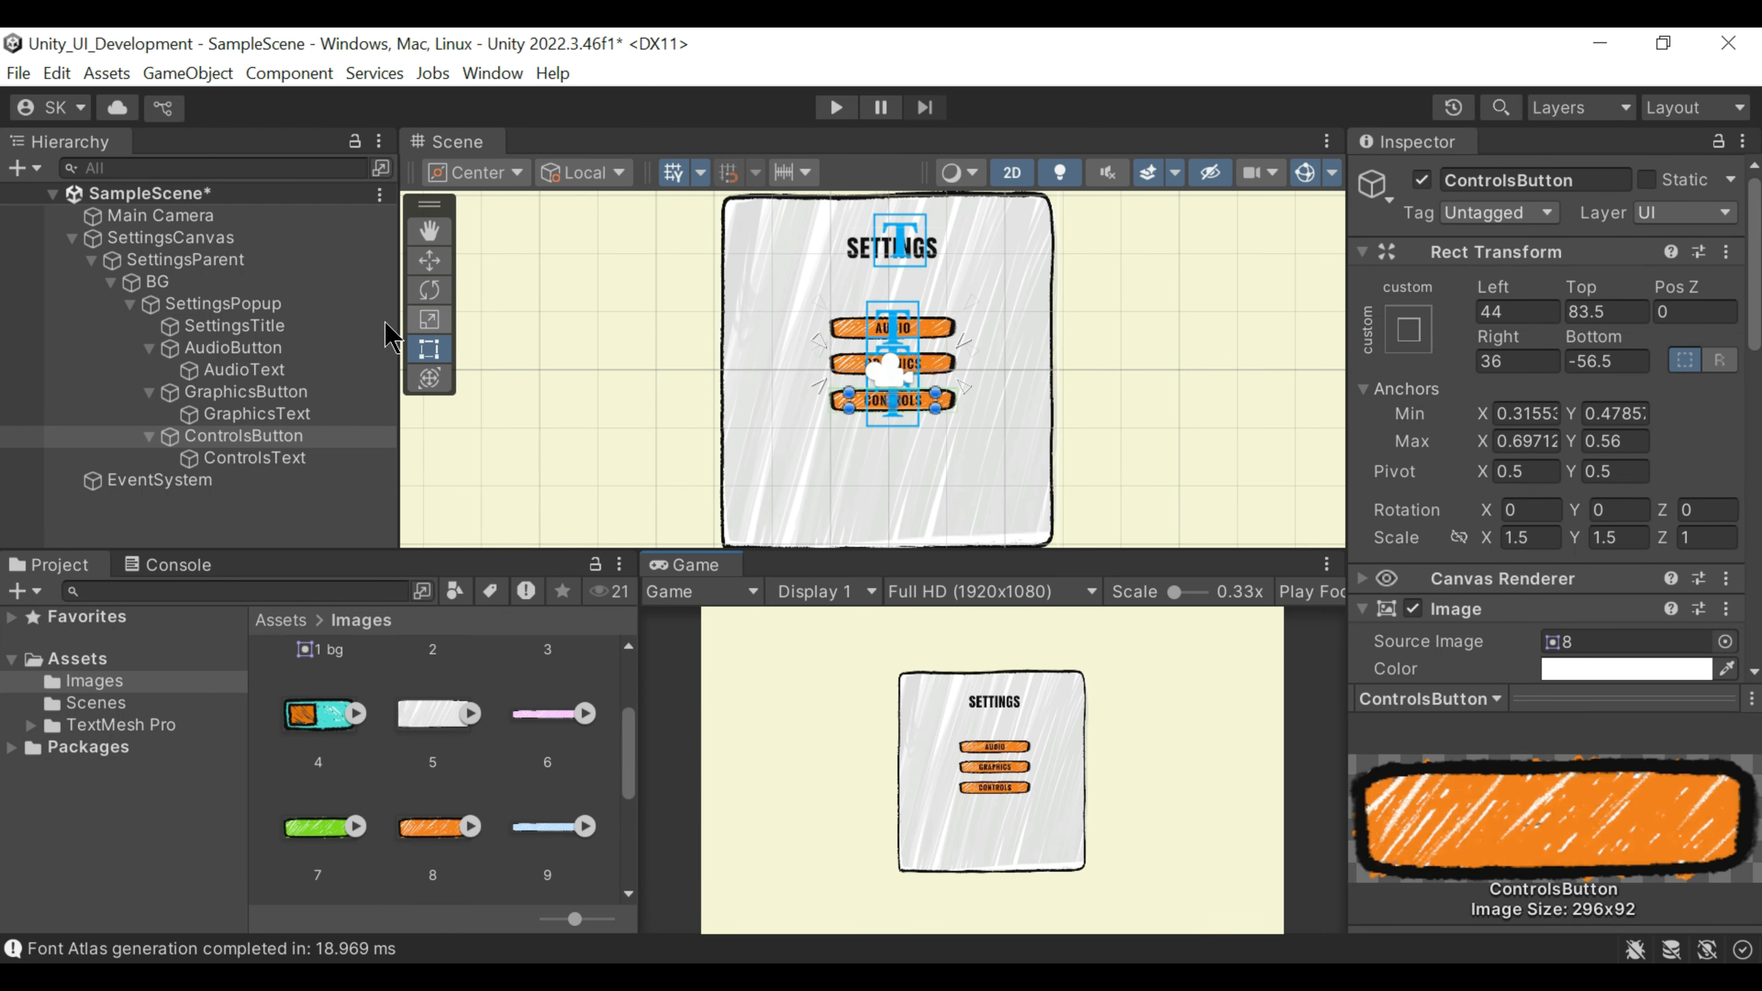
Step: Fit ControlsButton's anchors around the button, with Min Y about 0.39 and Max Y about 0.456
click(291, 393)
click(287, 350)
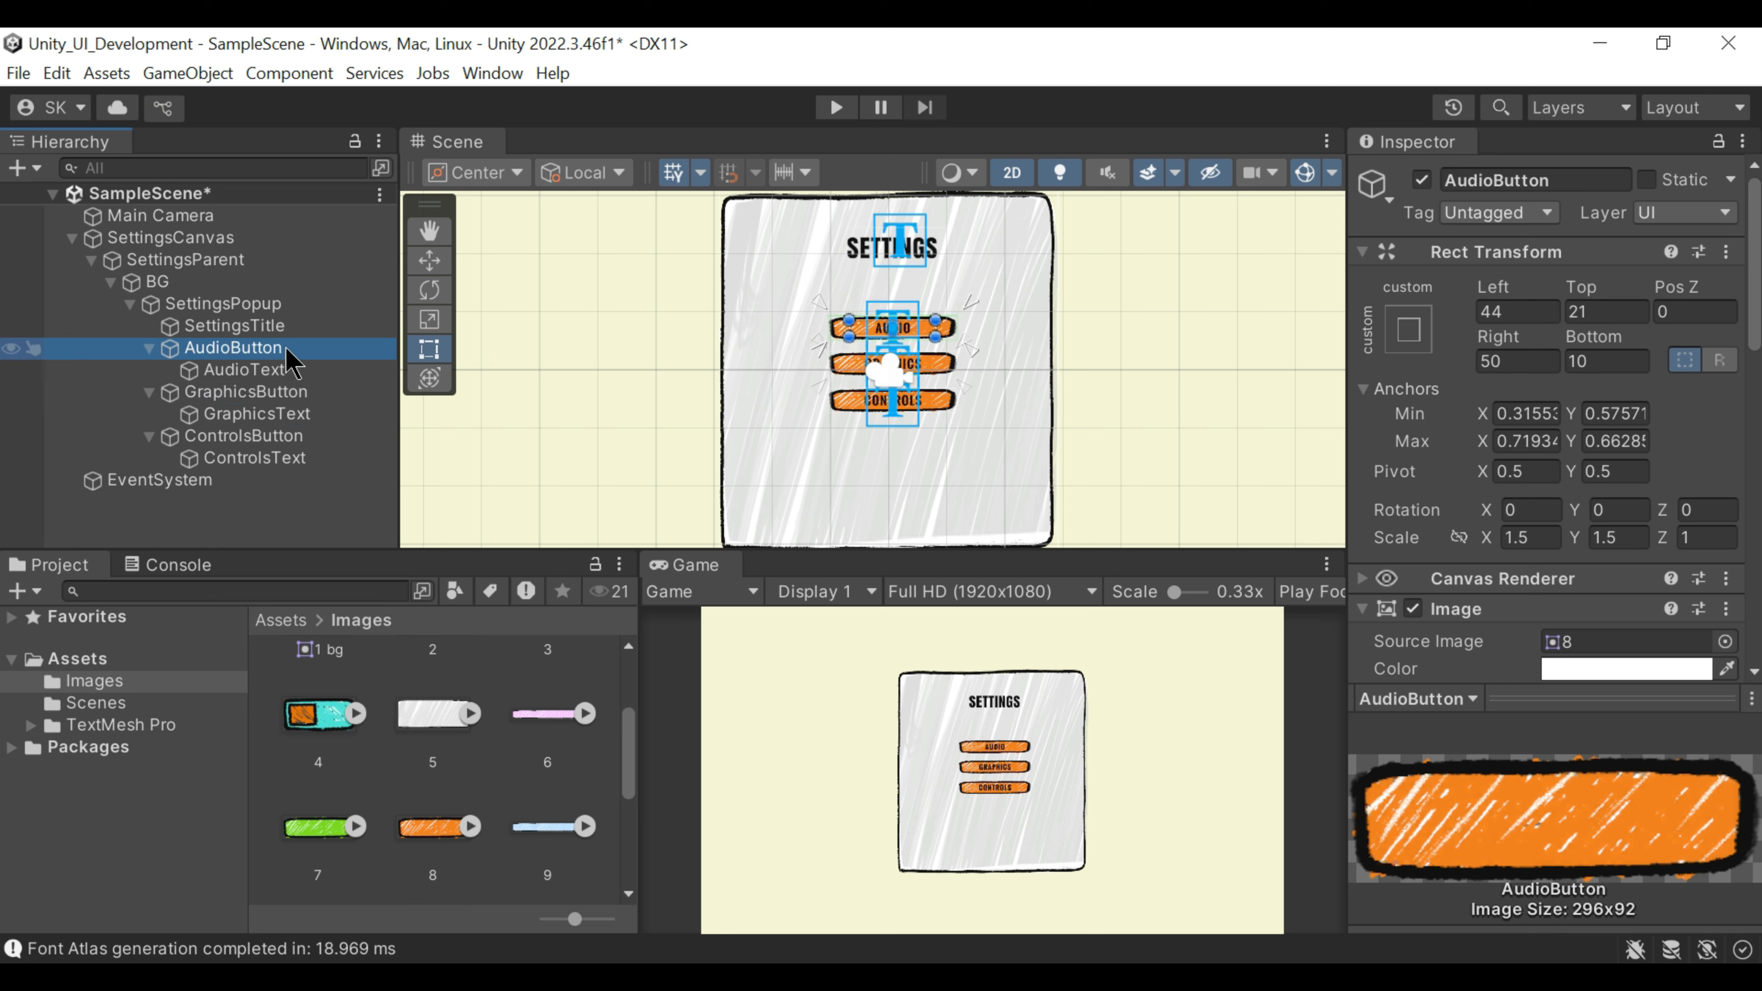
key(w)
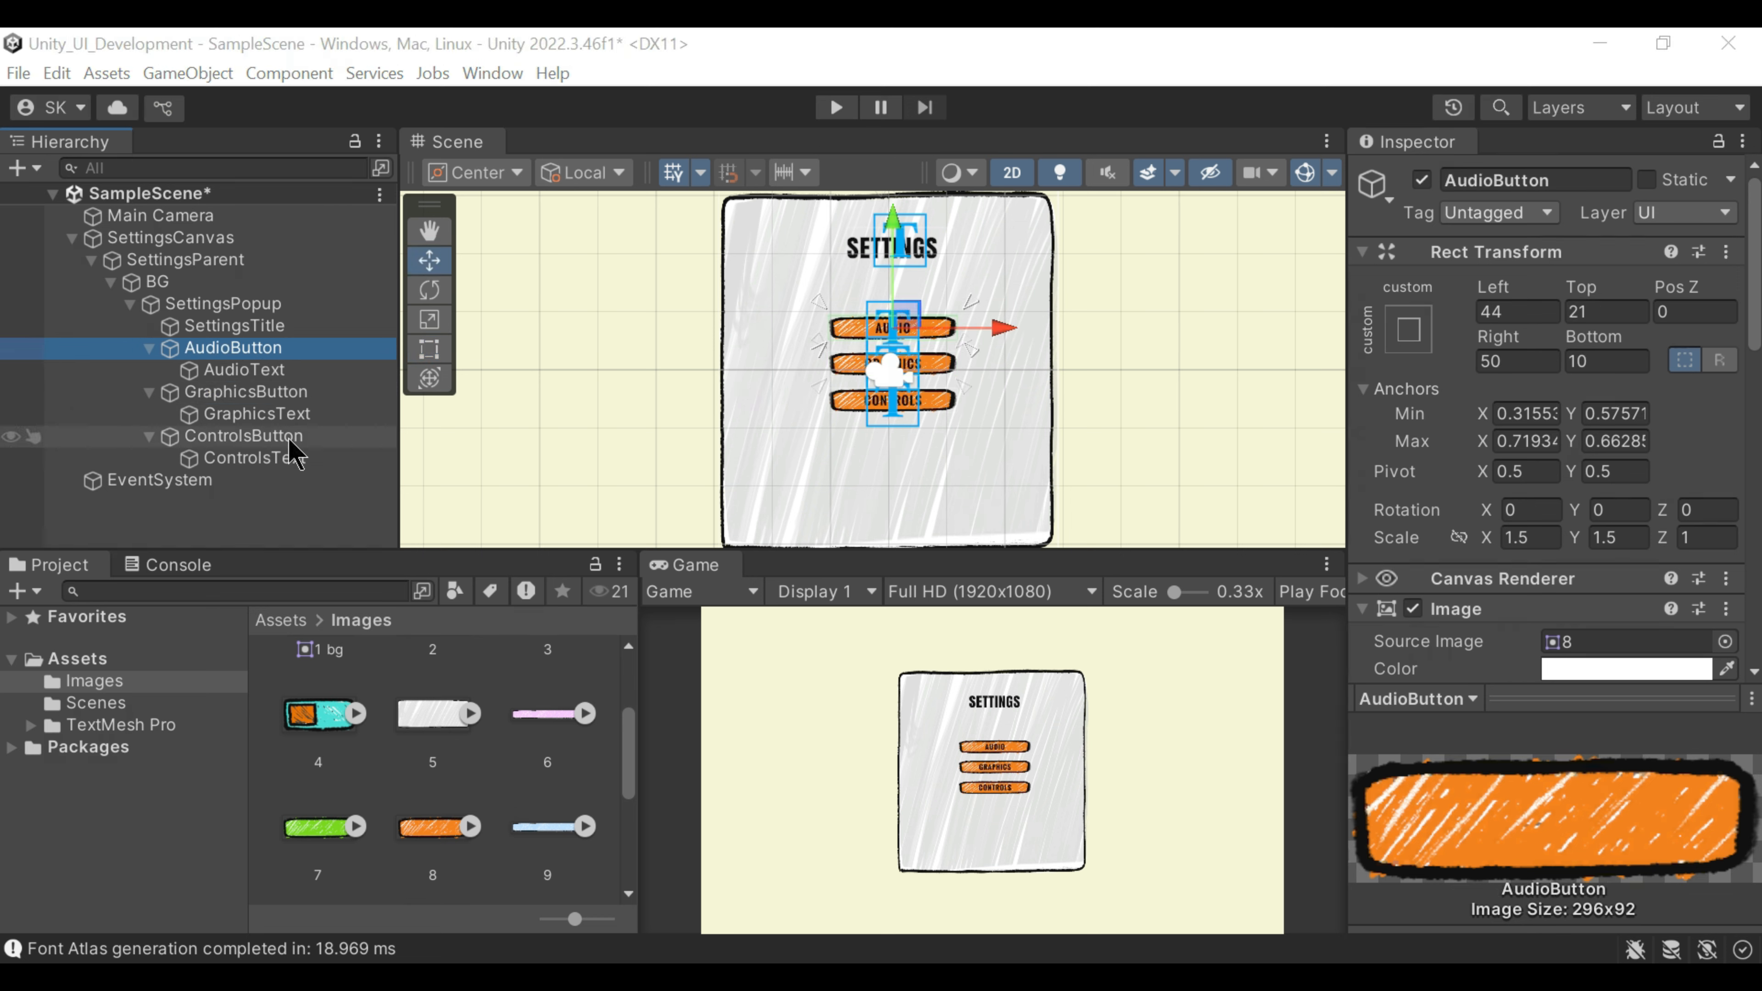
click(284, 437)
drag(818, 424, 819, 434)
drag(965, 343, 972, 426)
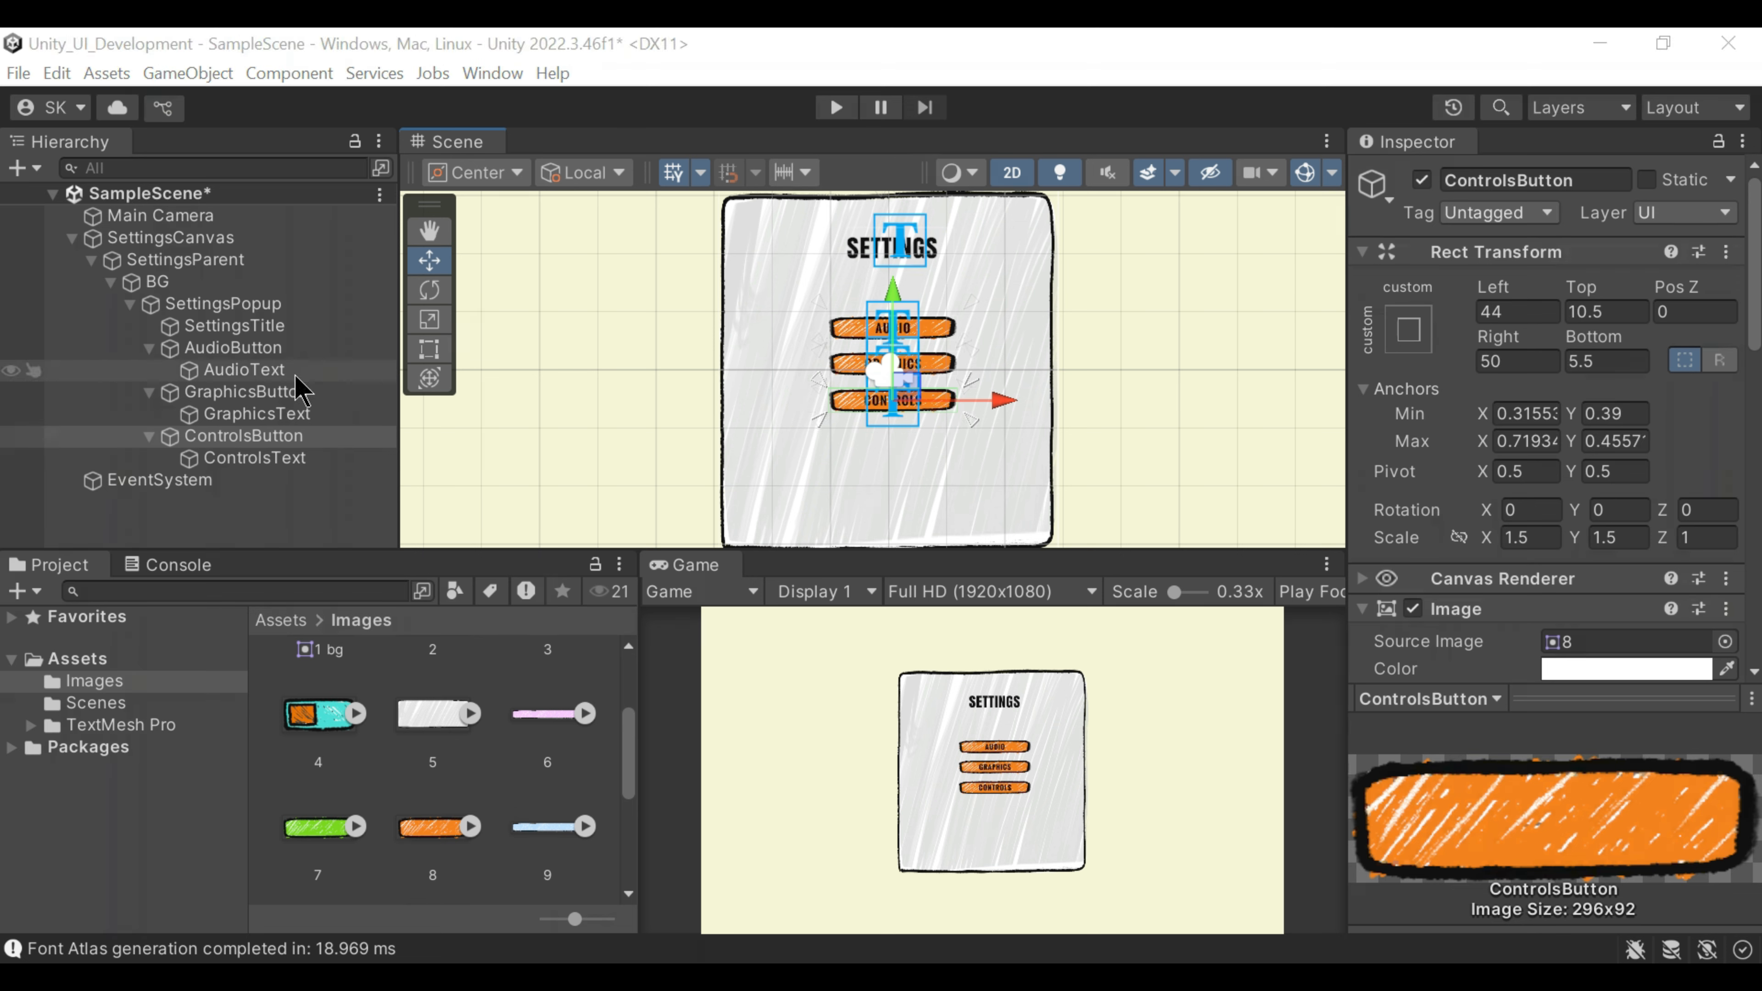
Step: Move AudioButton, GraphicsButton and ControlsButton together slightly down and marginally right on the panel
click(236, 347)
ctrl+click(283, 393)
ctrl+click(286, 441)
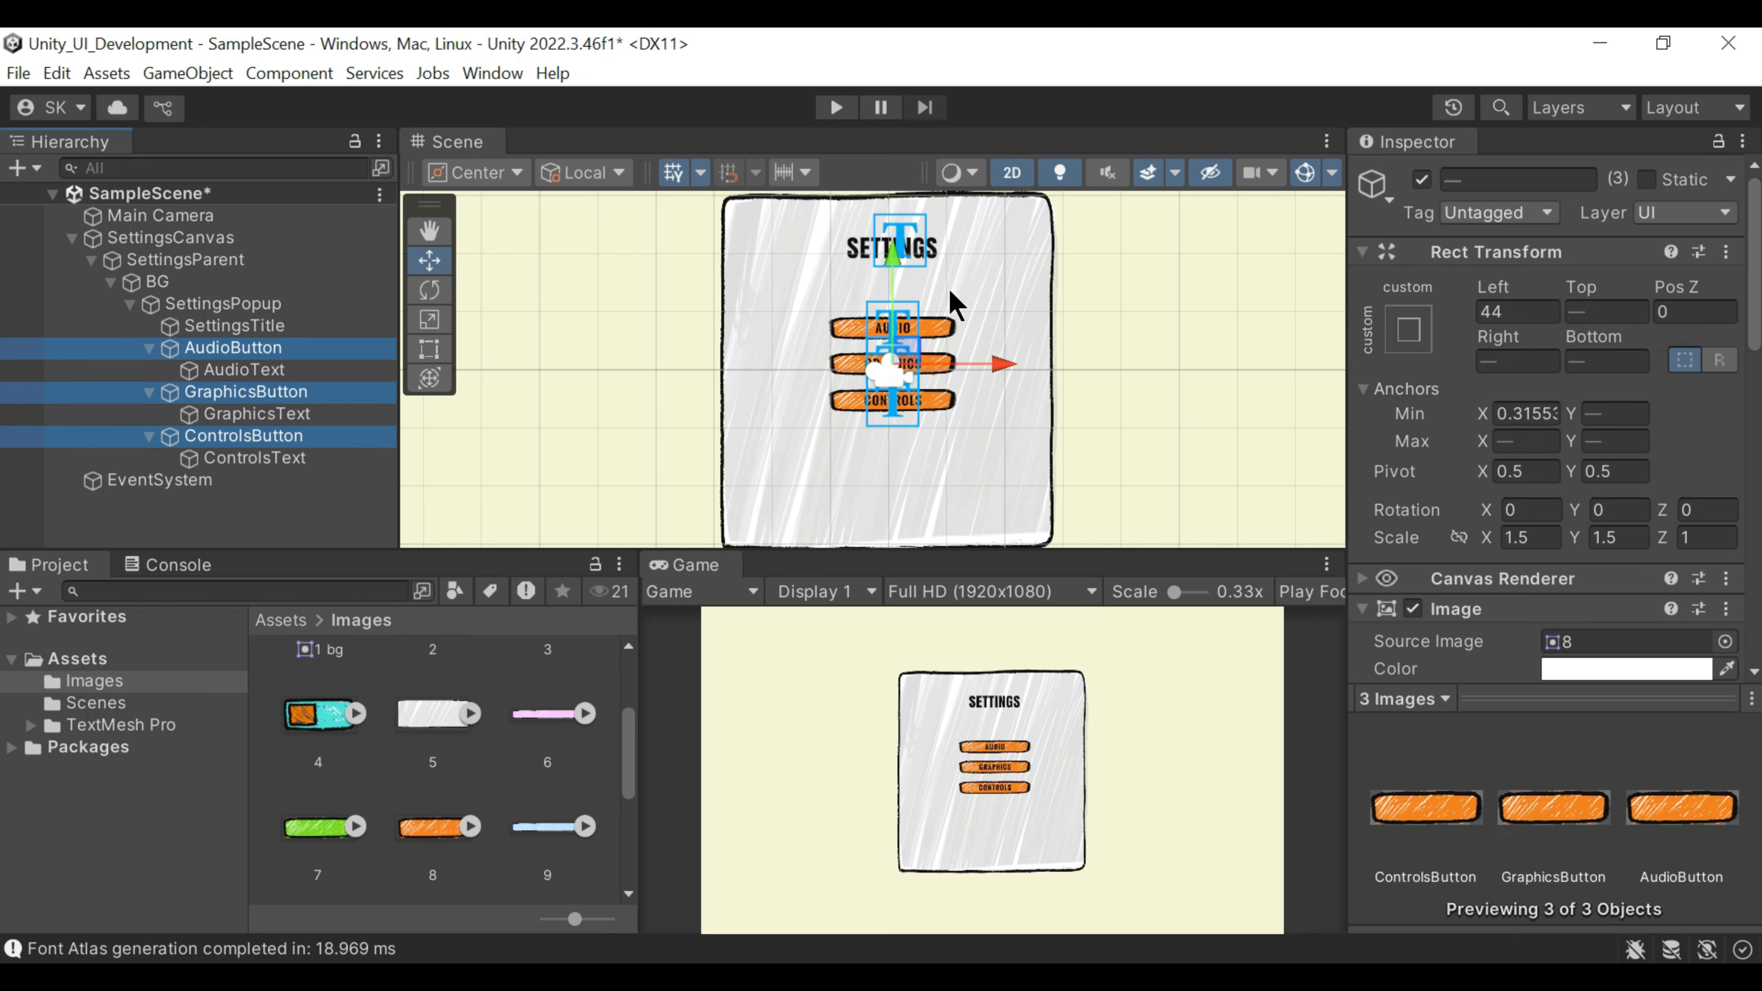
drag(885, 268, 895, 267)
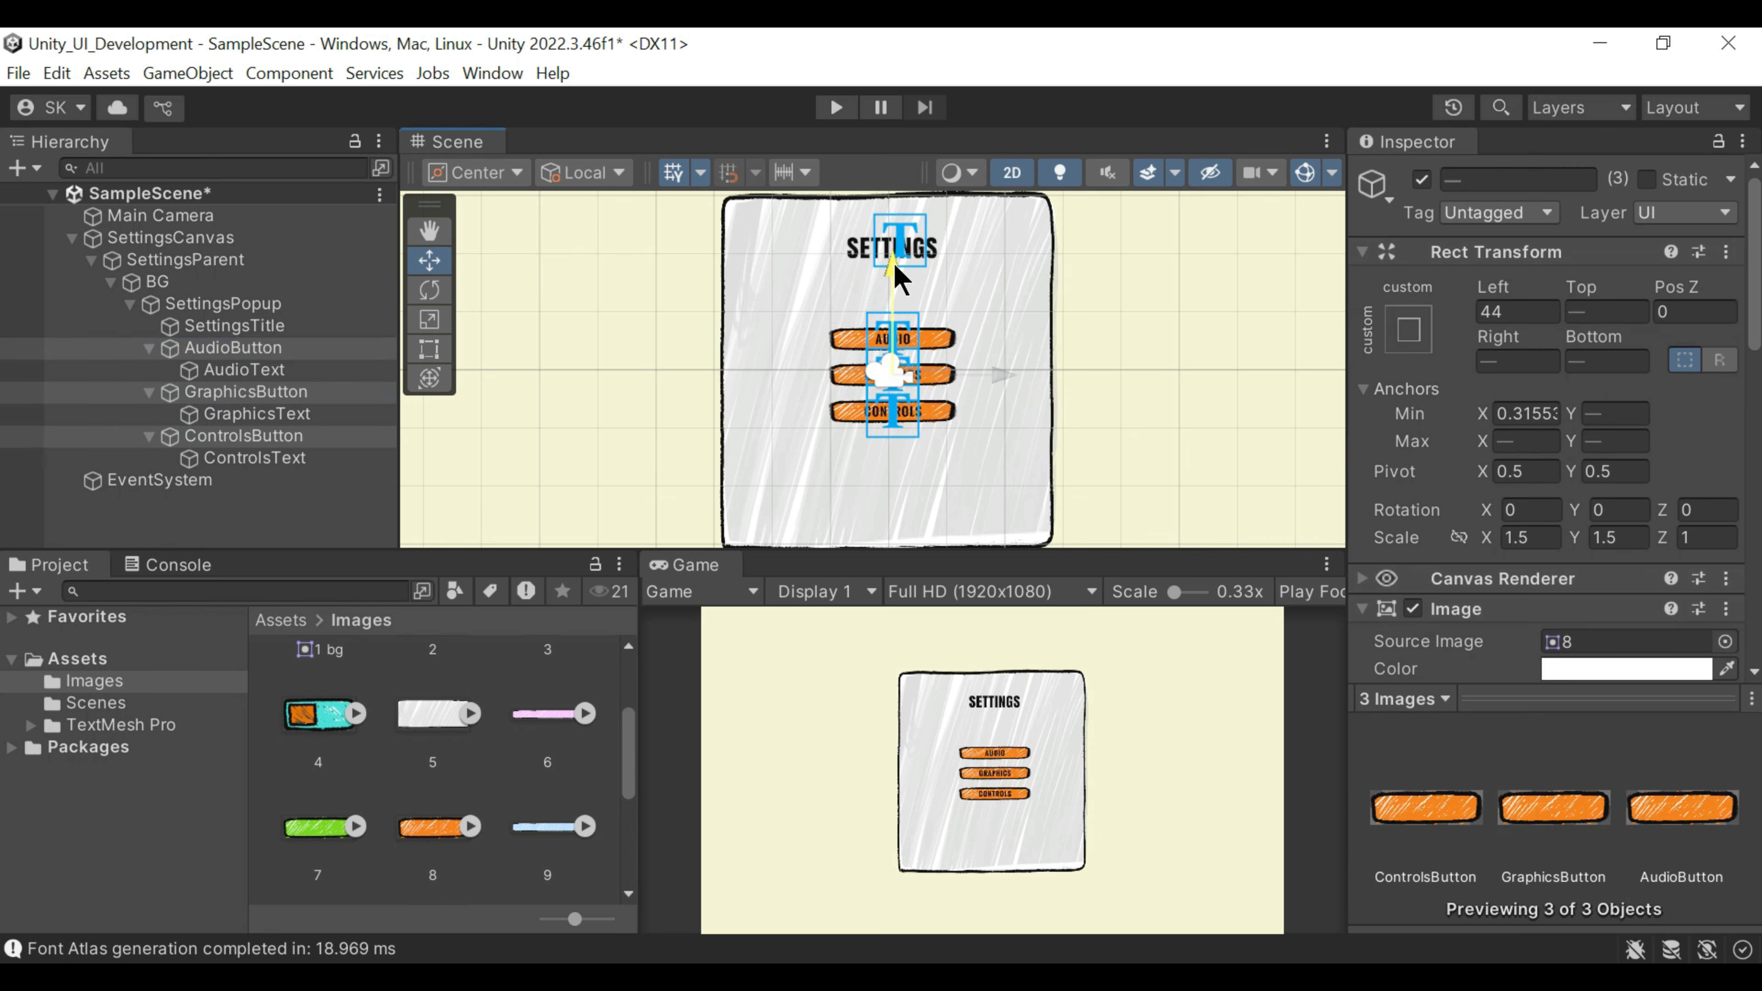
drag(895, 276, 897, 276)
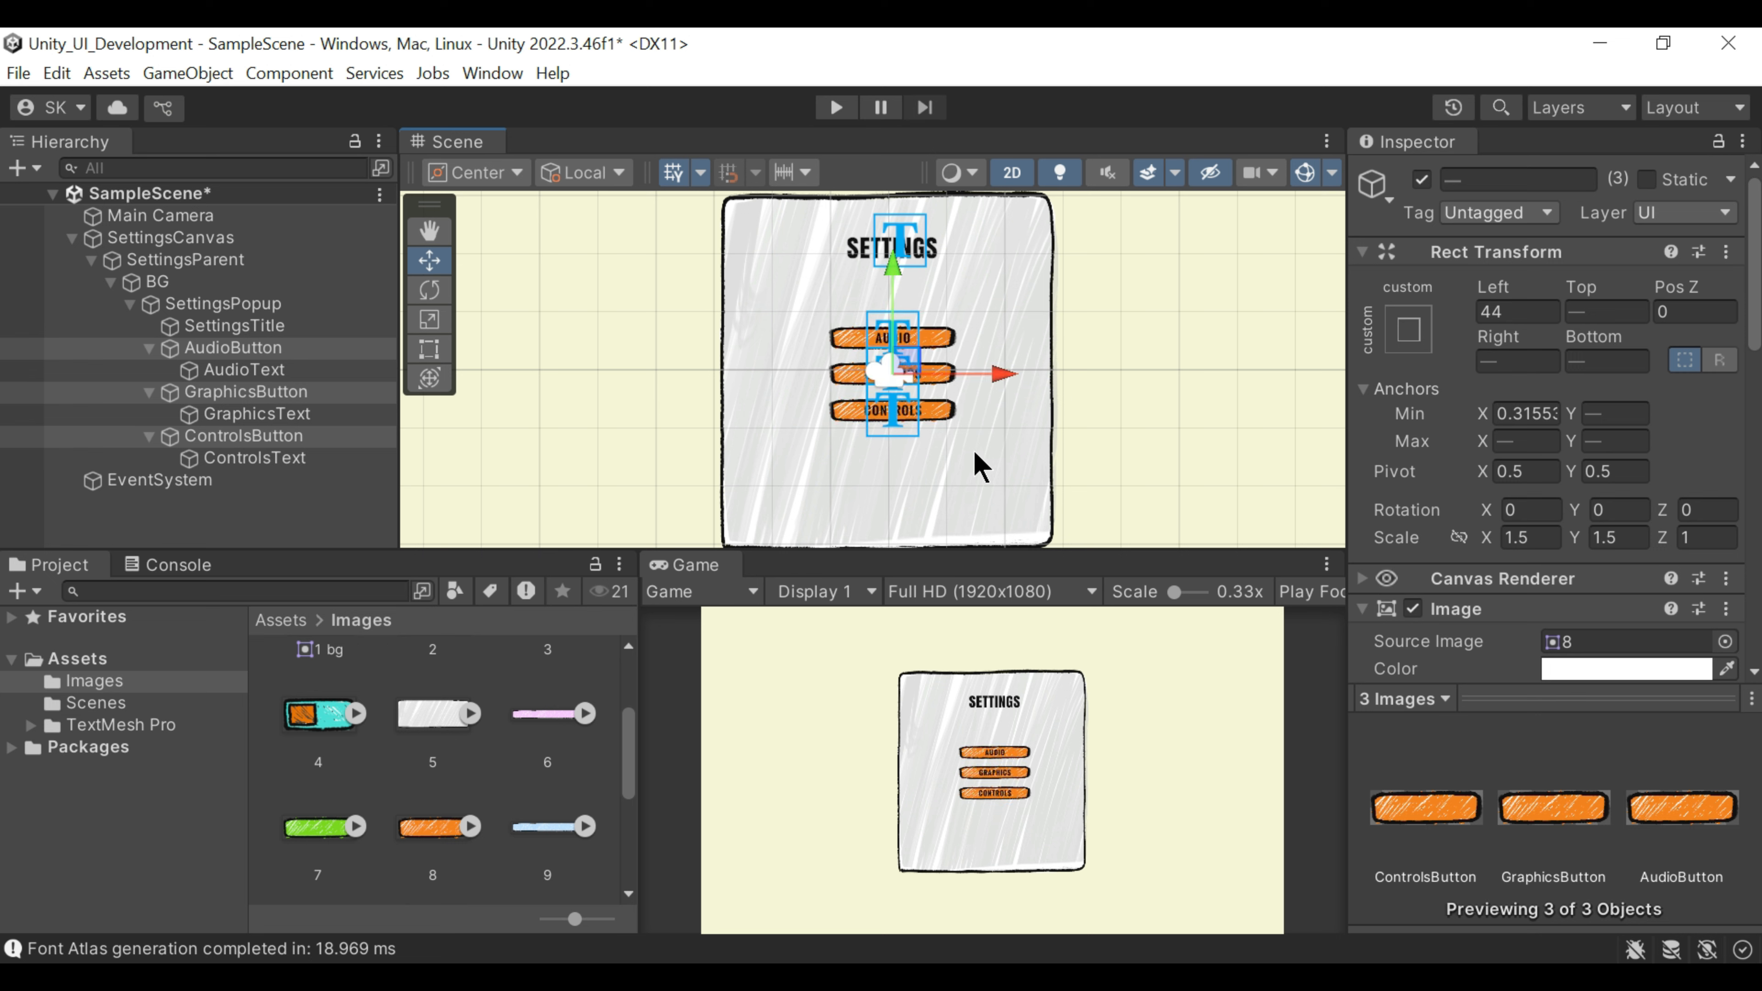
drag(1013, 391, 1008, 390)
click(378, 737)
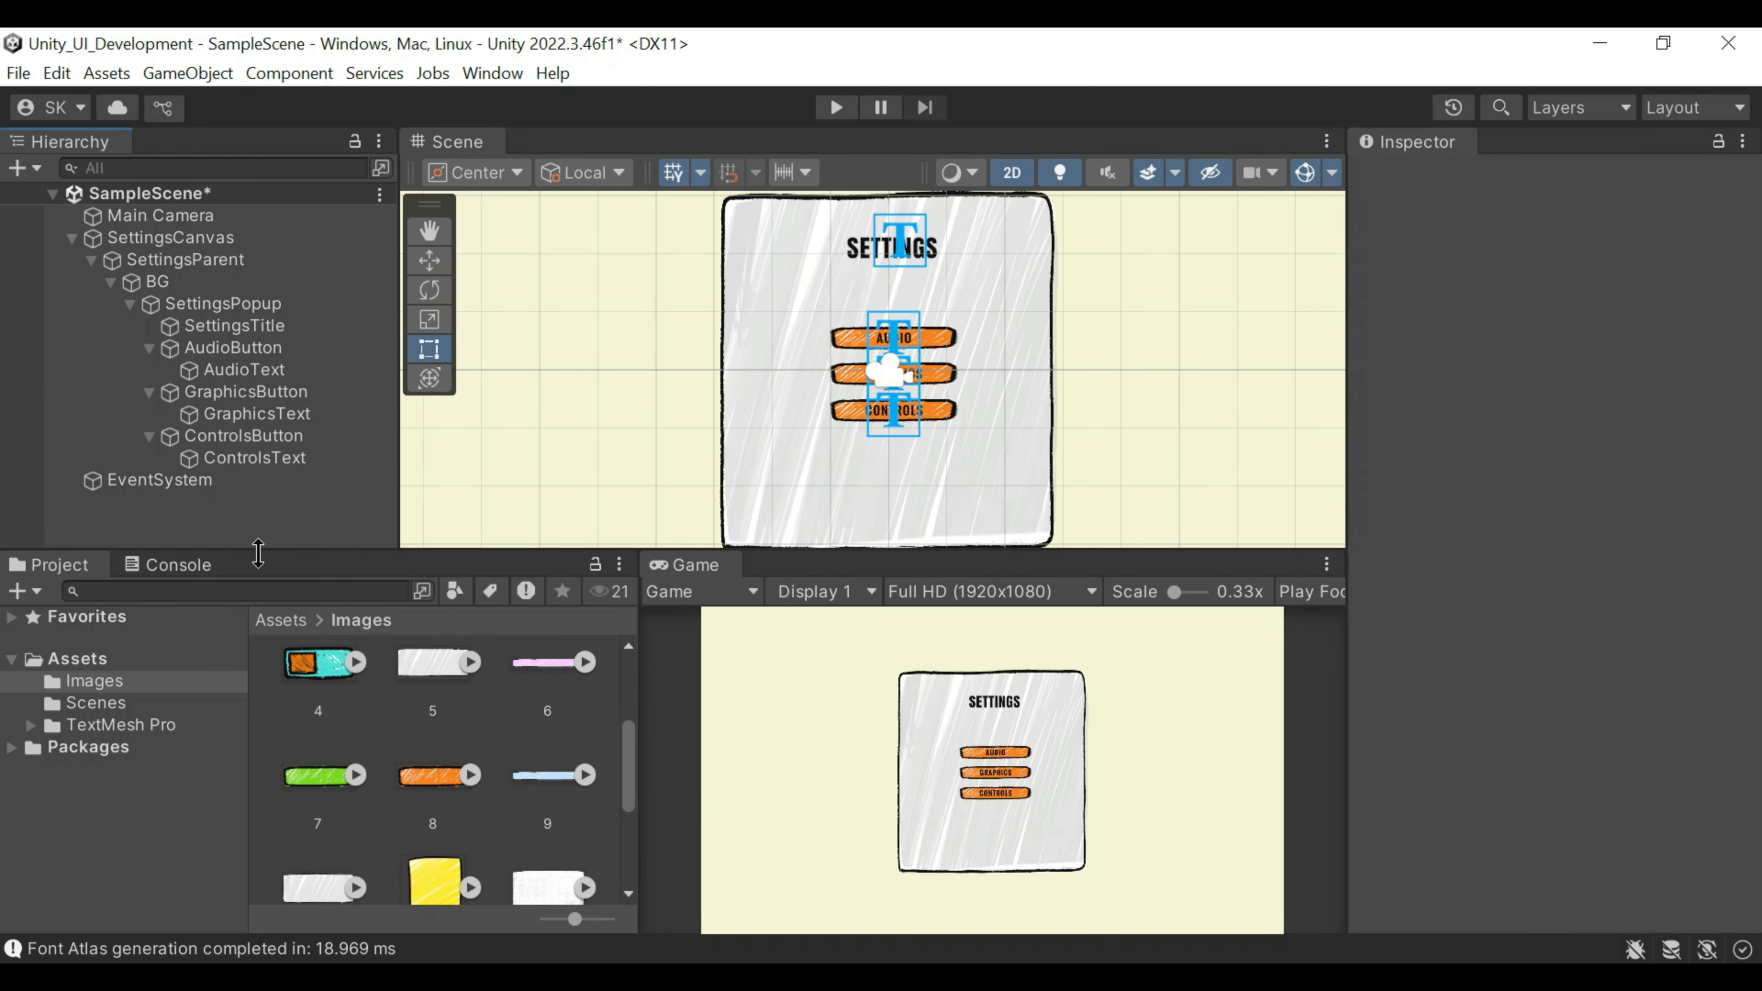
Step: Collapse AudioButton, GraphicsButton and ControlsButton in the object hierarchy
click(149, 348)
click(149, 370)
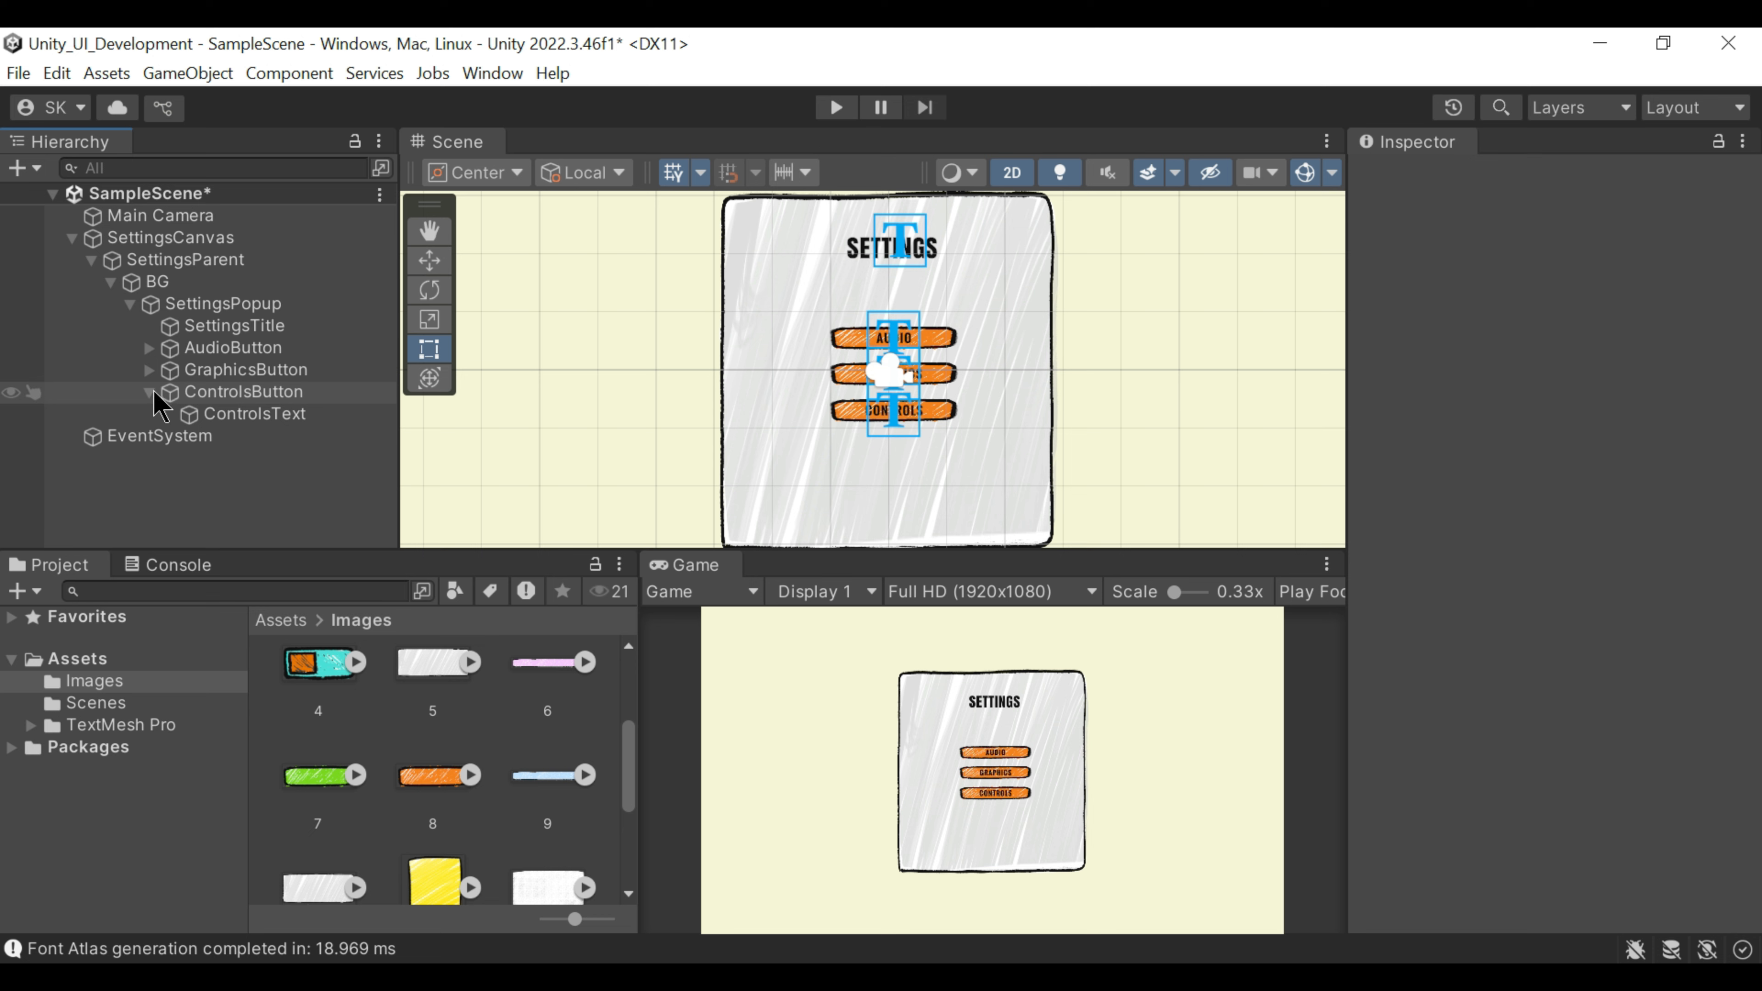
click(149, 393)
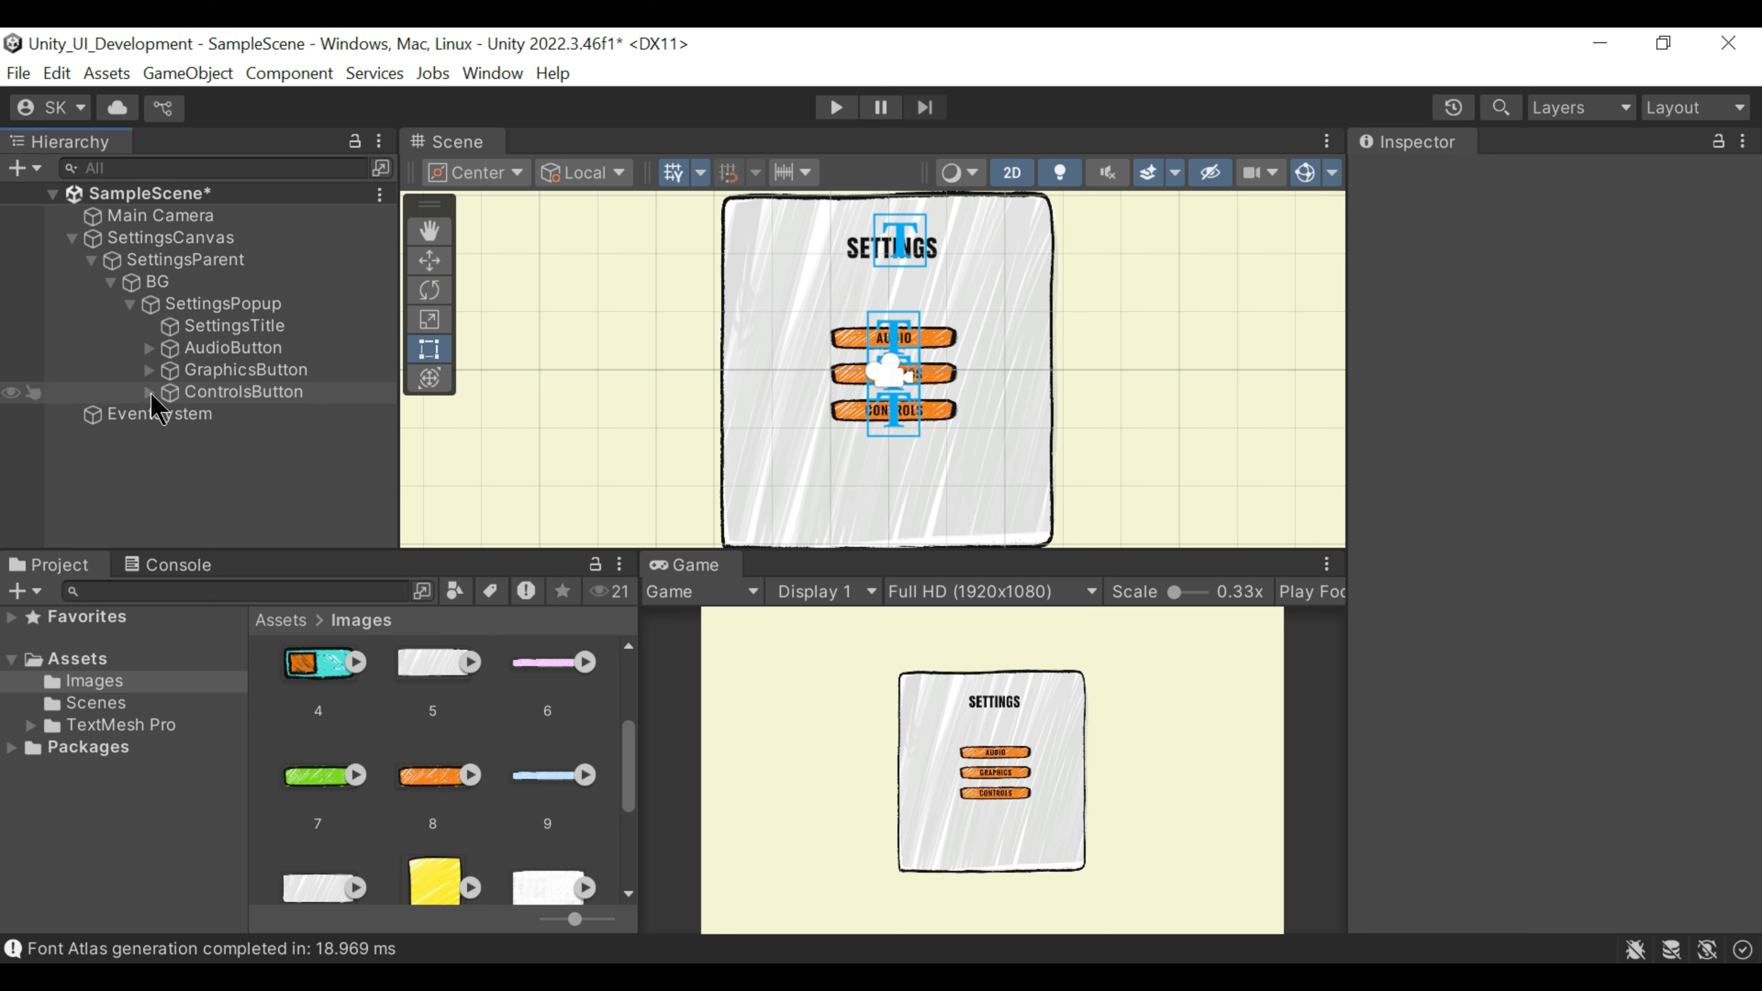
Step: Duplicate SettingsPopup, expand the copy and deactivate the original SettingsPopup
click(247, 305)
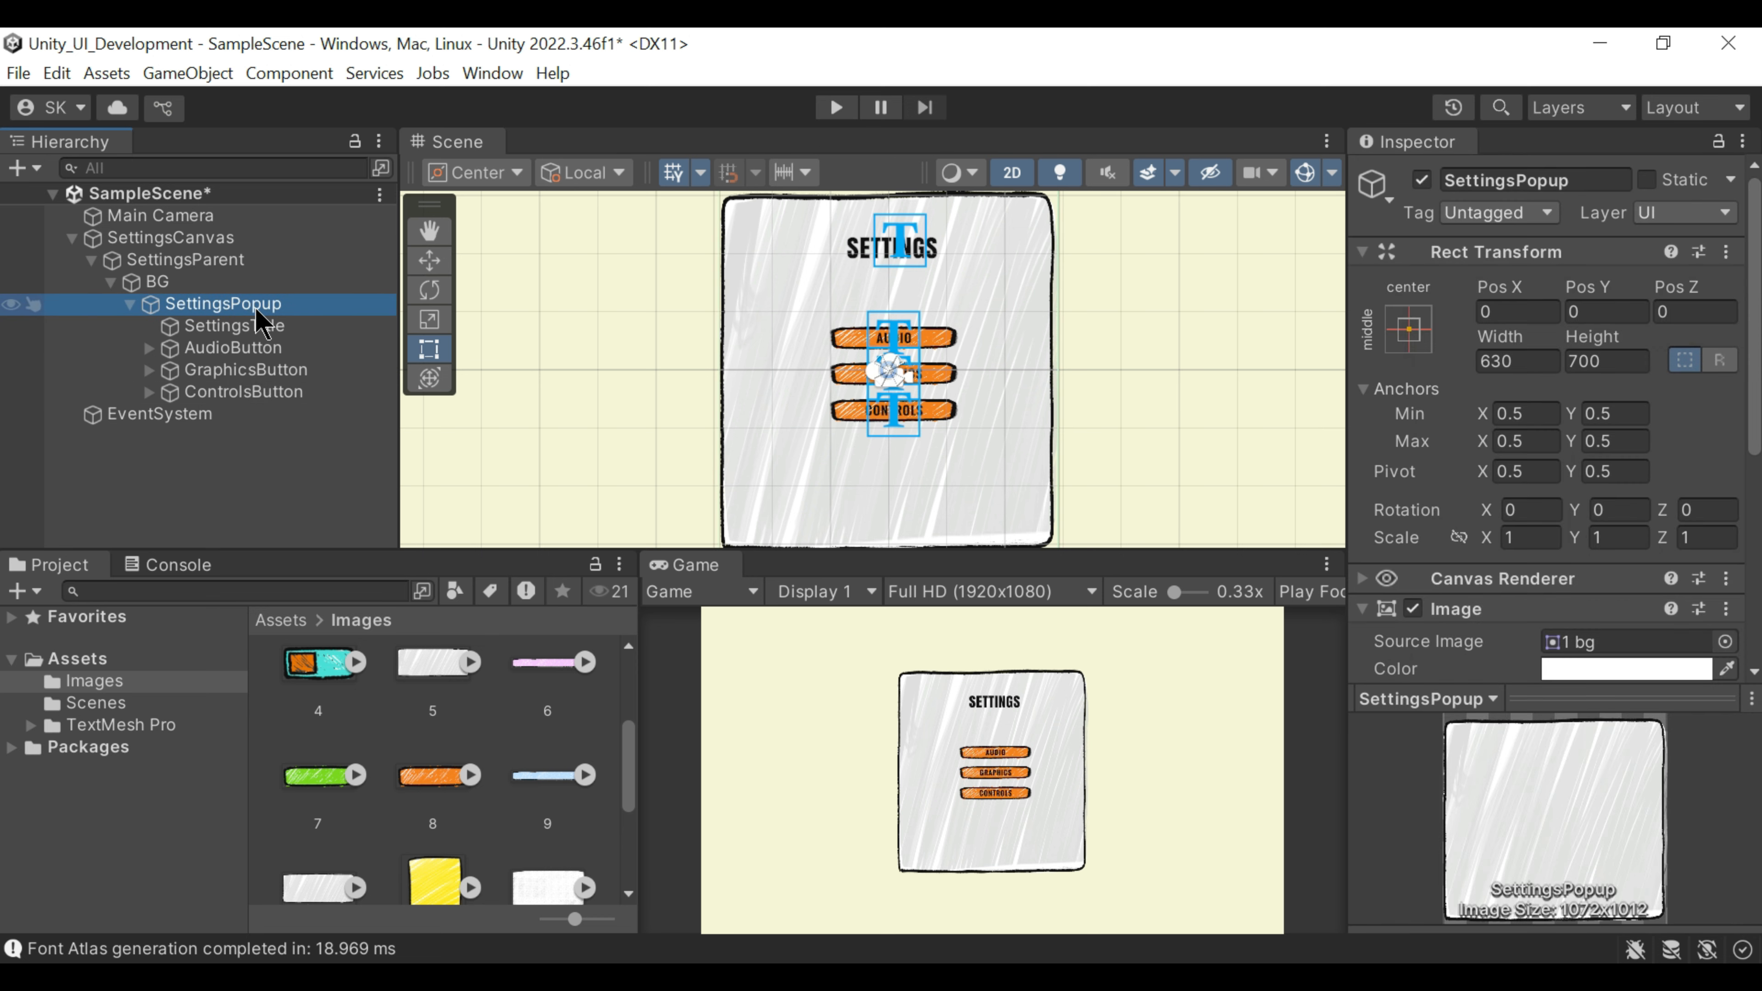
key(ctrl+d)
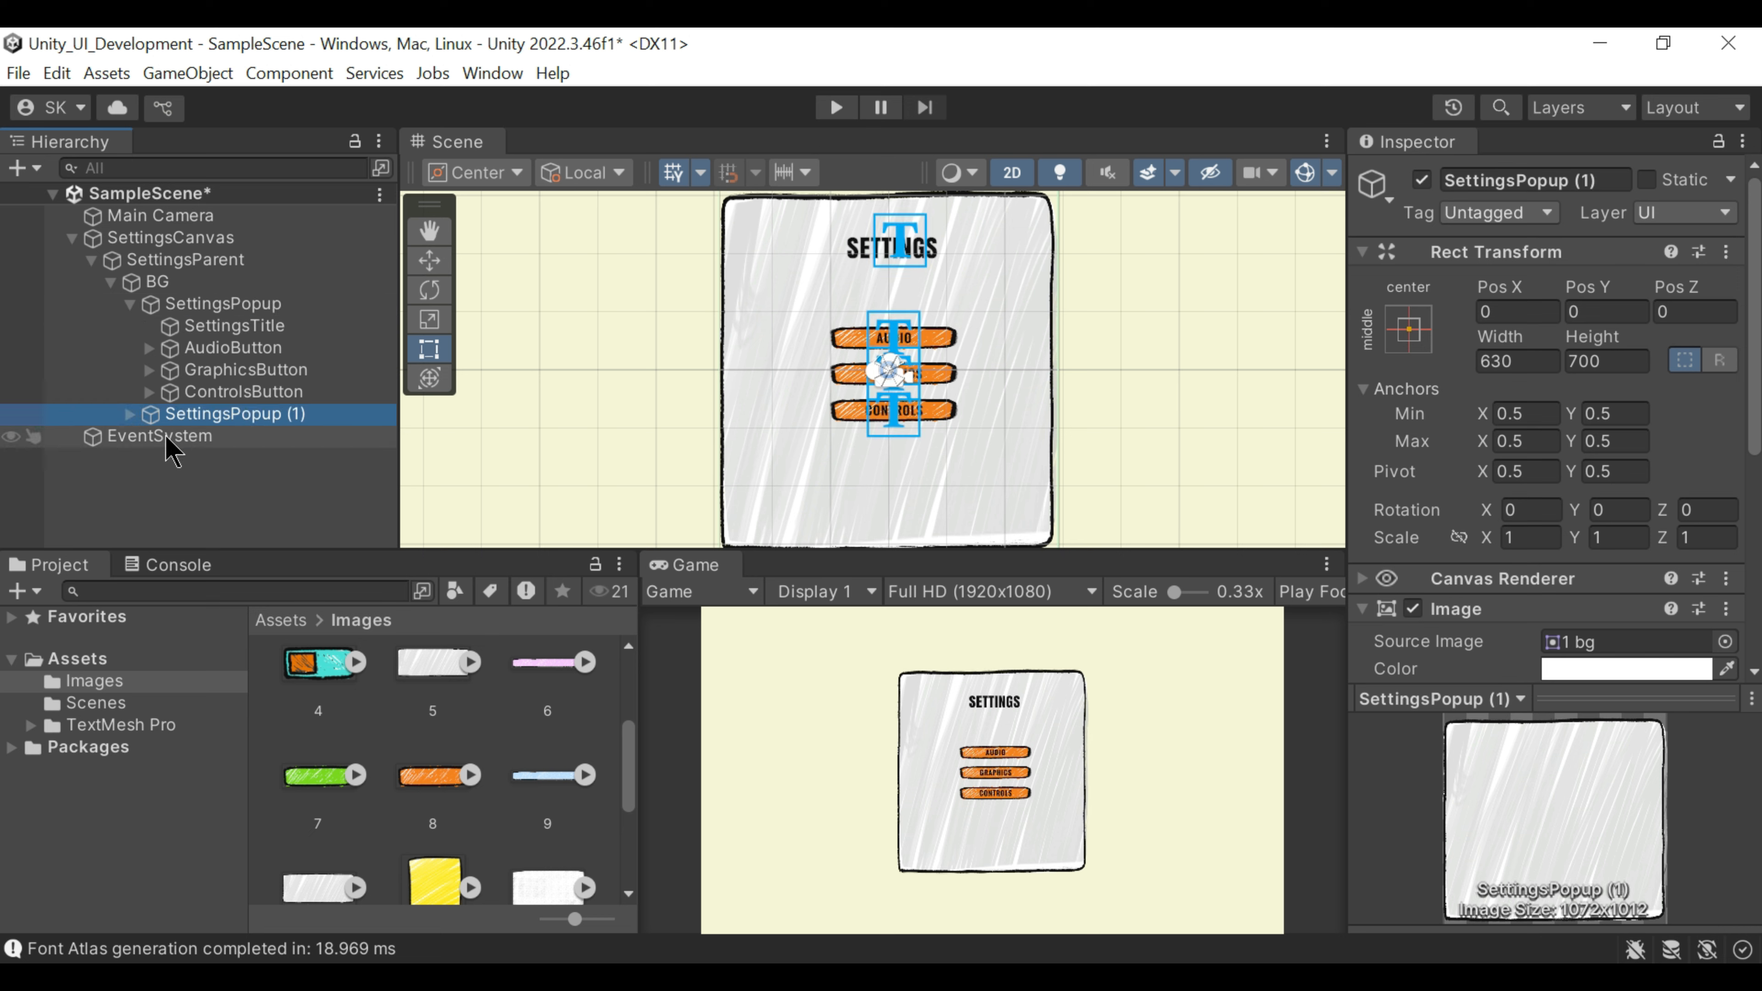
click(130, 414)
click(236, 303)
key(alt+shift+a)
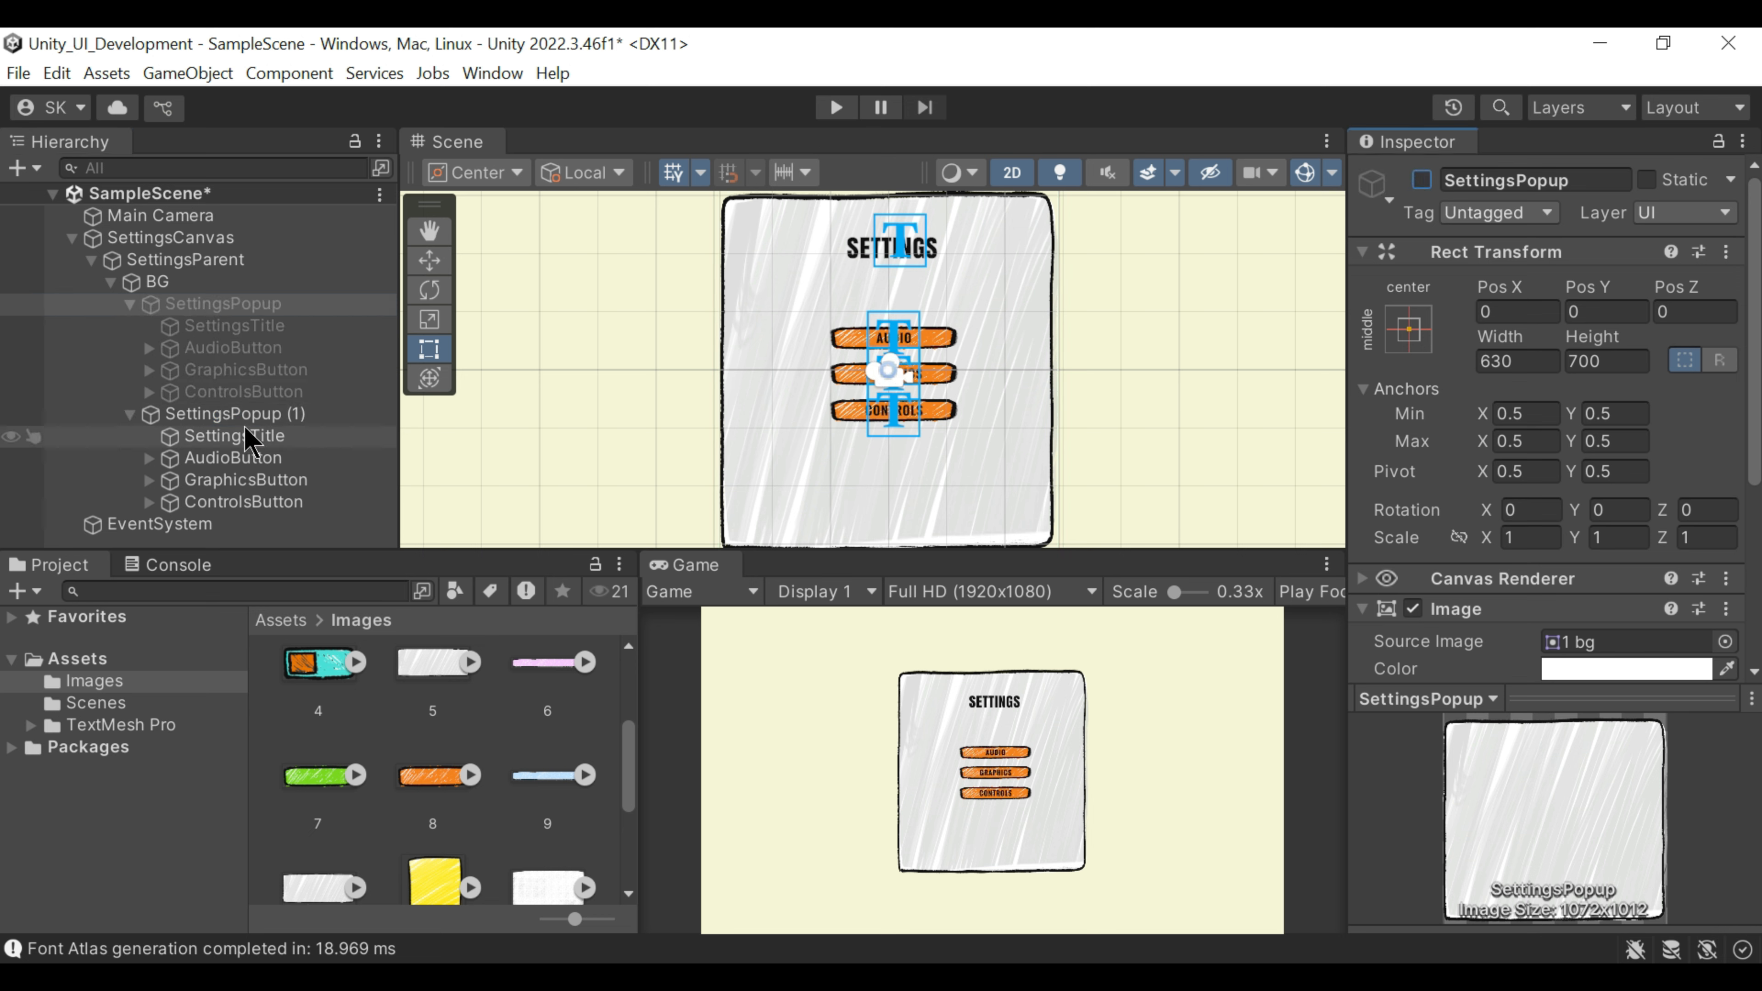
Step: Rename the popup copy's title object as AudioTitle and change its text to AUDIO
click(255, 436)
click(252, 437)
text(AudioTitle)
key(Return)
scroll(1535, 495, down, 3)
click(1535, 496)
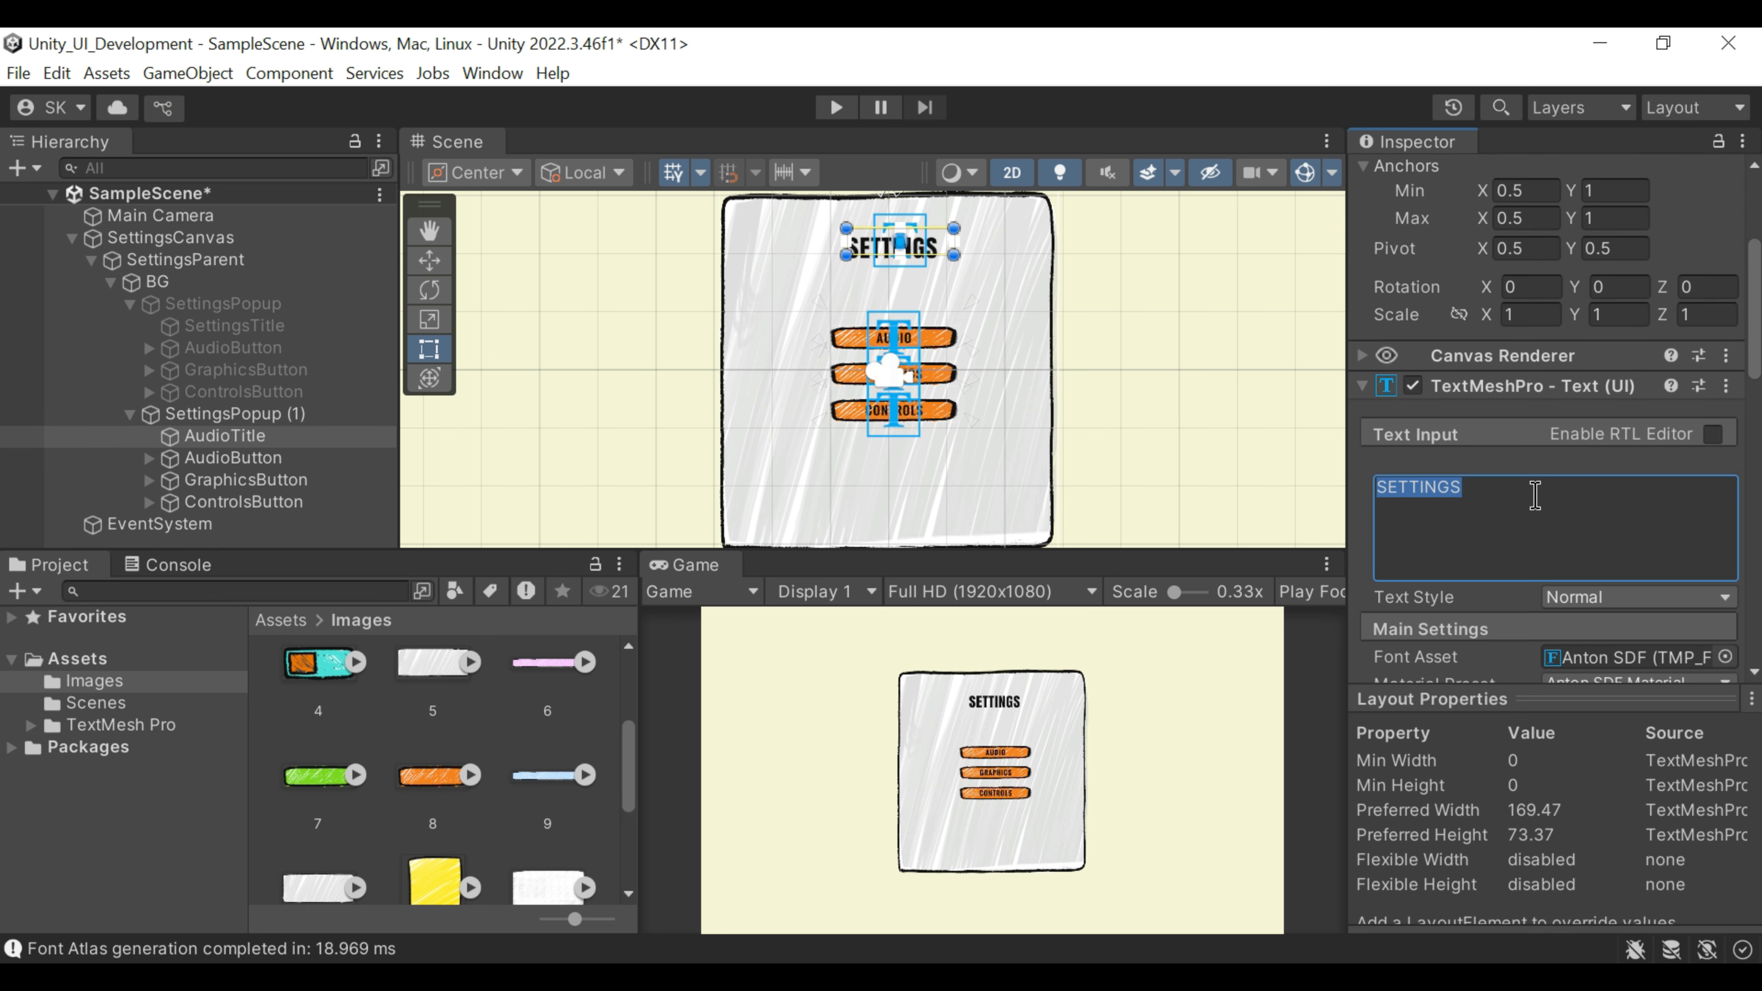
text(AUDIO)
Step: Move AudioTitle right to centre it on the panel, at about Pos X 51 and Pos Y -100
click(226, 436)
key(w)
drag(1005, 236, 1022, 237)
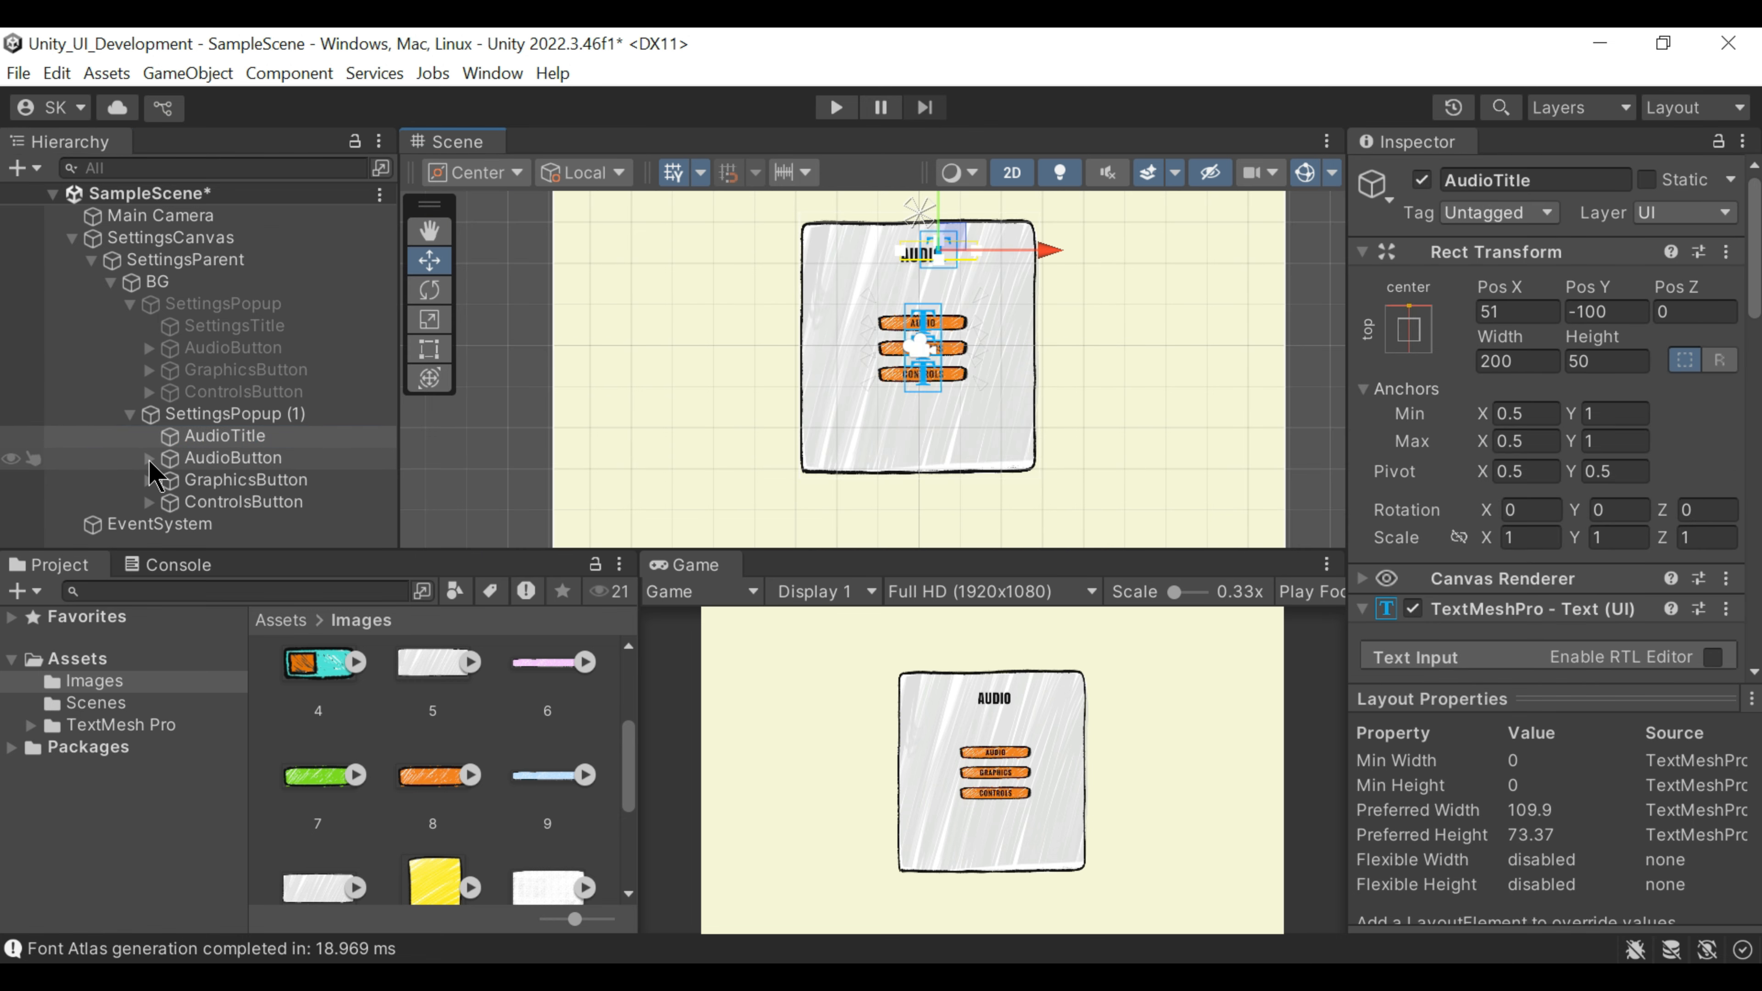
Step: Delete AudioButton, GraphicsButton and ControlsButton from the popup copy
click(208, 458)
shift+click(235, 502)
key(Delete)
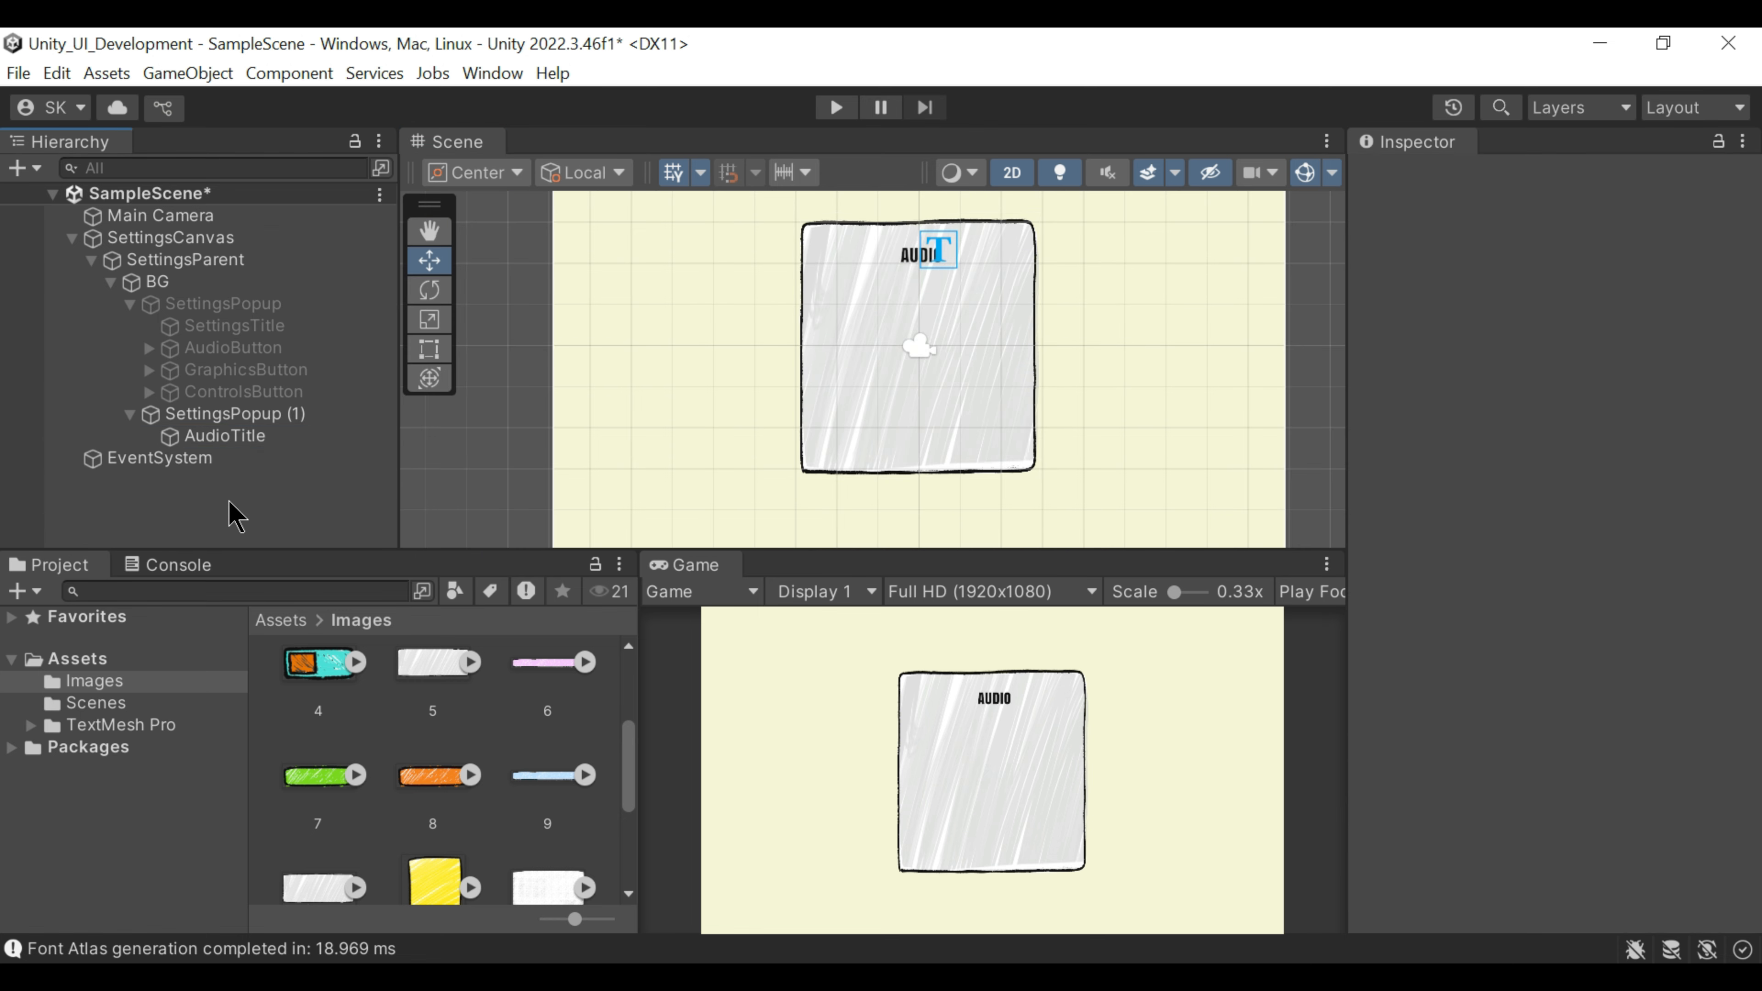
Step: Rename the popup copy as AudioPopup and collapse the inactive SettingsPopup in the hierarchy
click(273, 414)
key(F2)
text(AudioPopup)
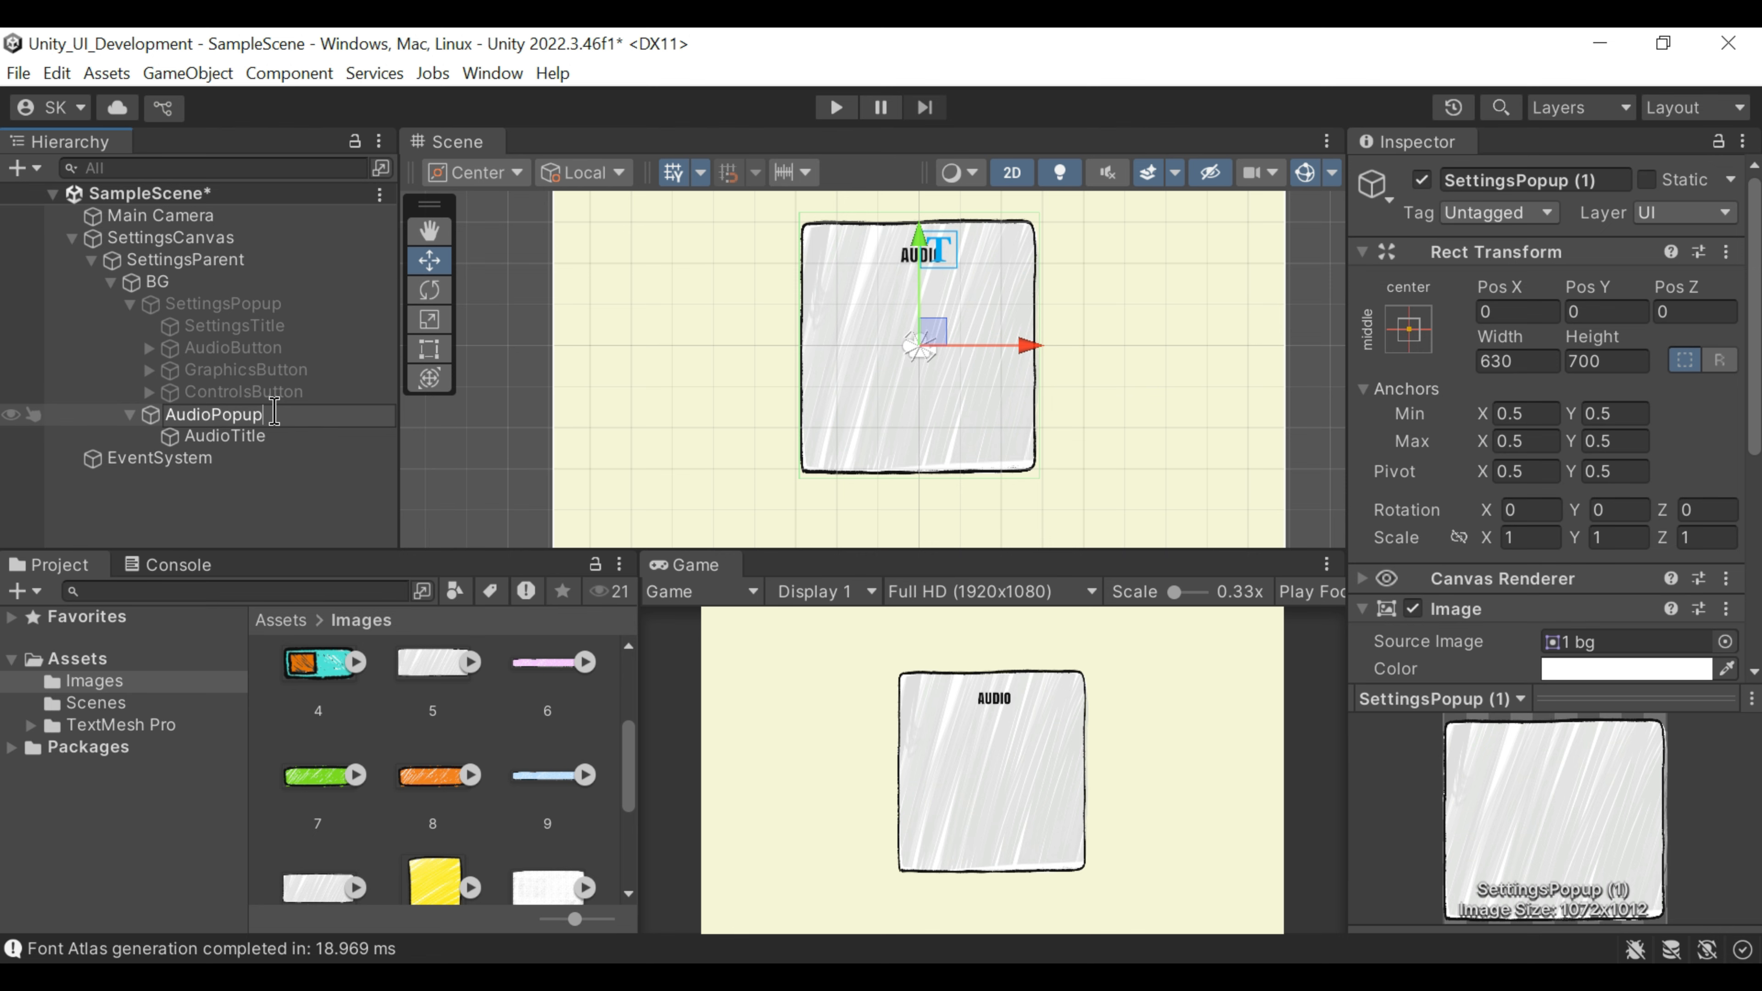
key(Return)
click(131, 305)
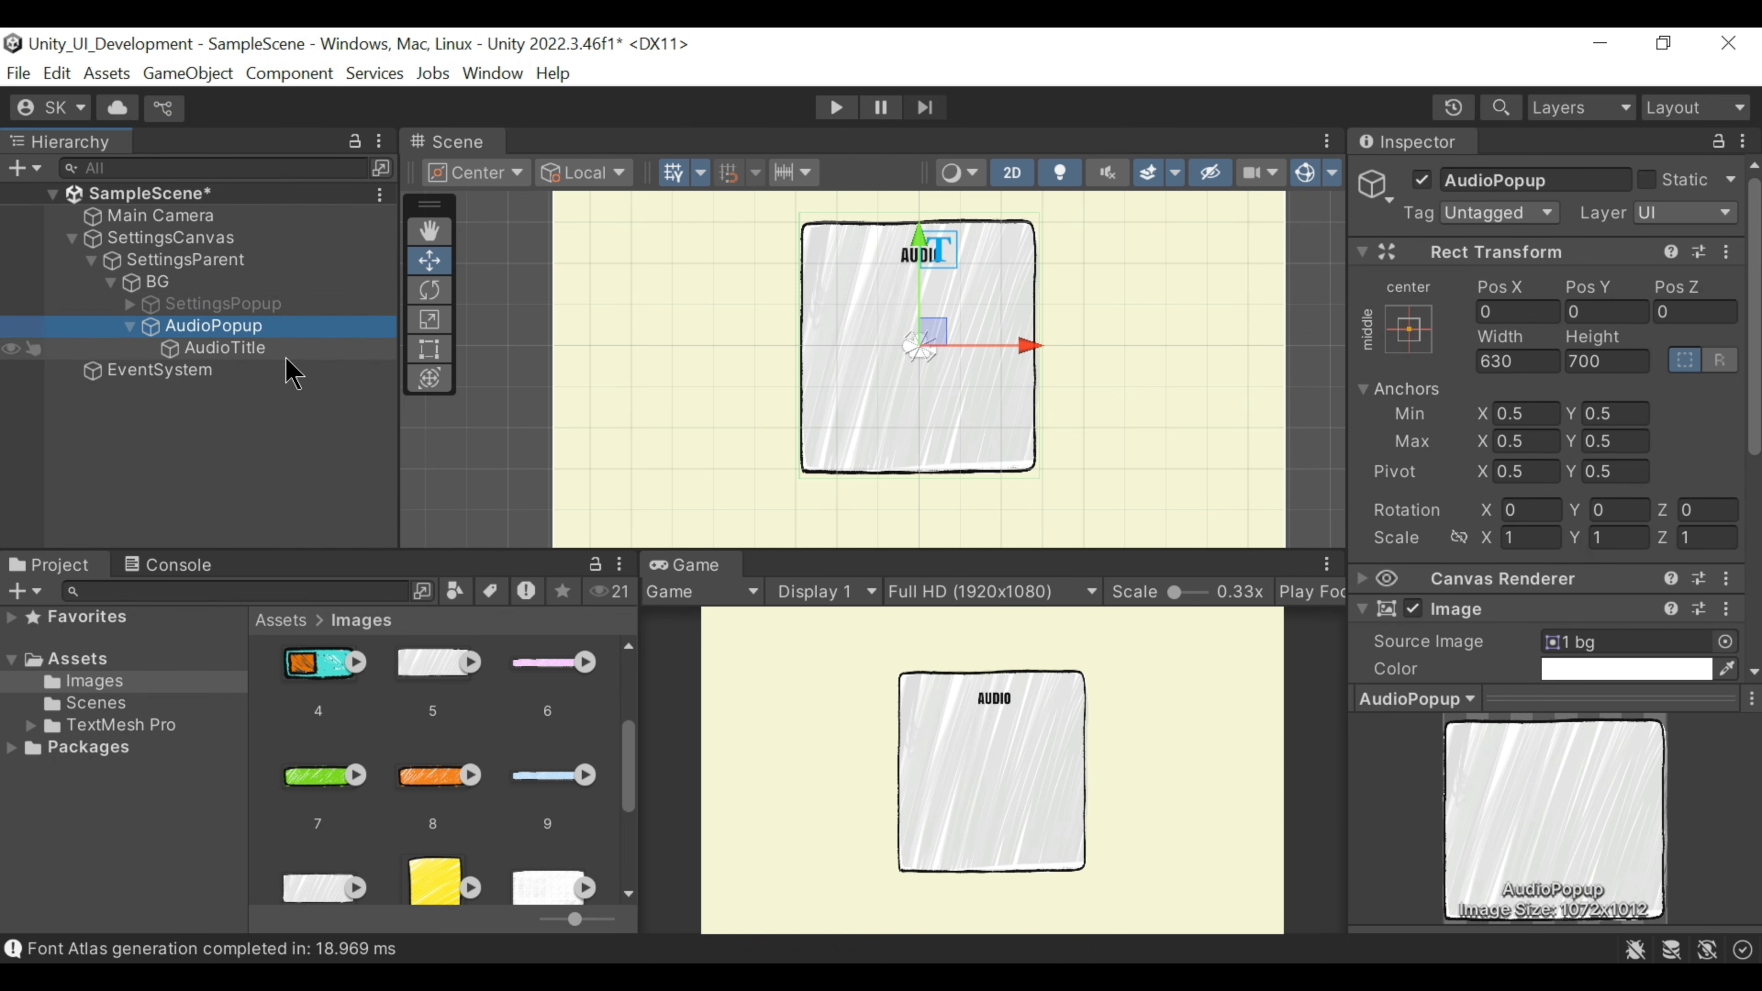
Step: Add a TextMeshPro text named SoundToggleText under AudioPopup with the content SOUND
right_click(222, 327)
mouse_move(389, 653)
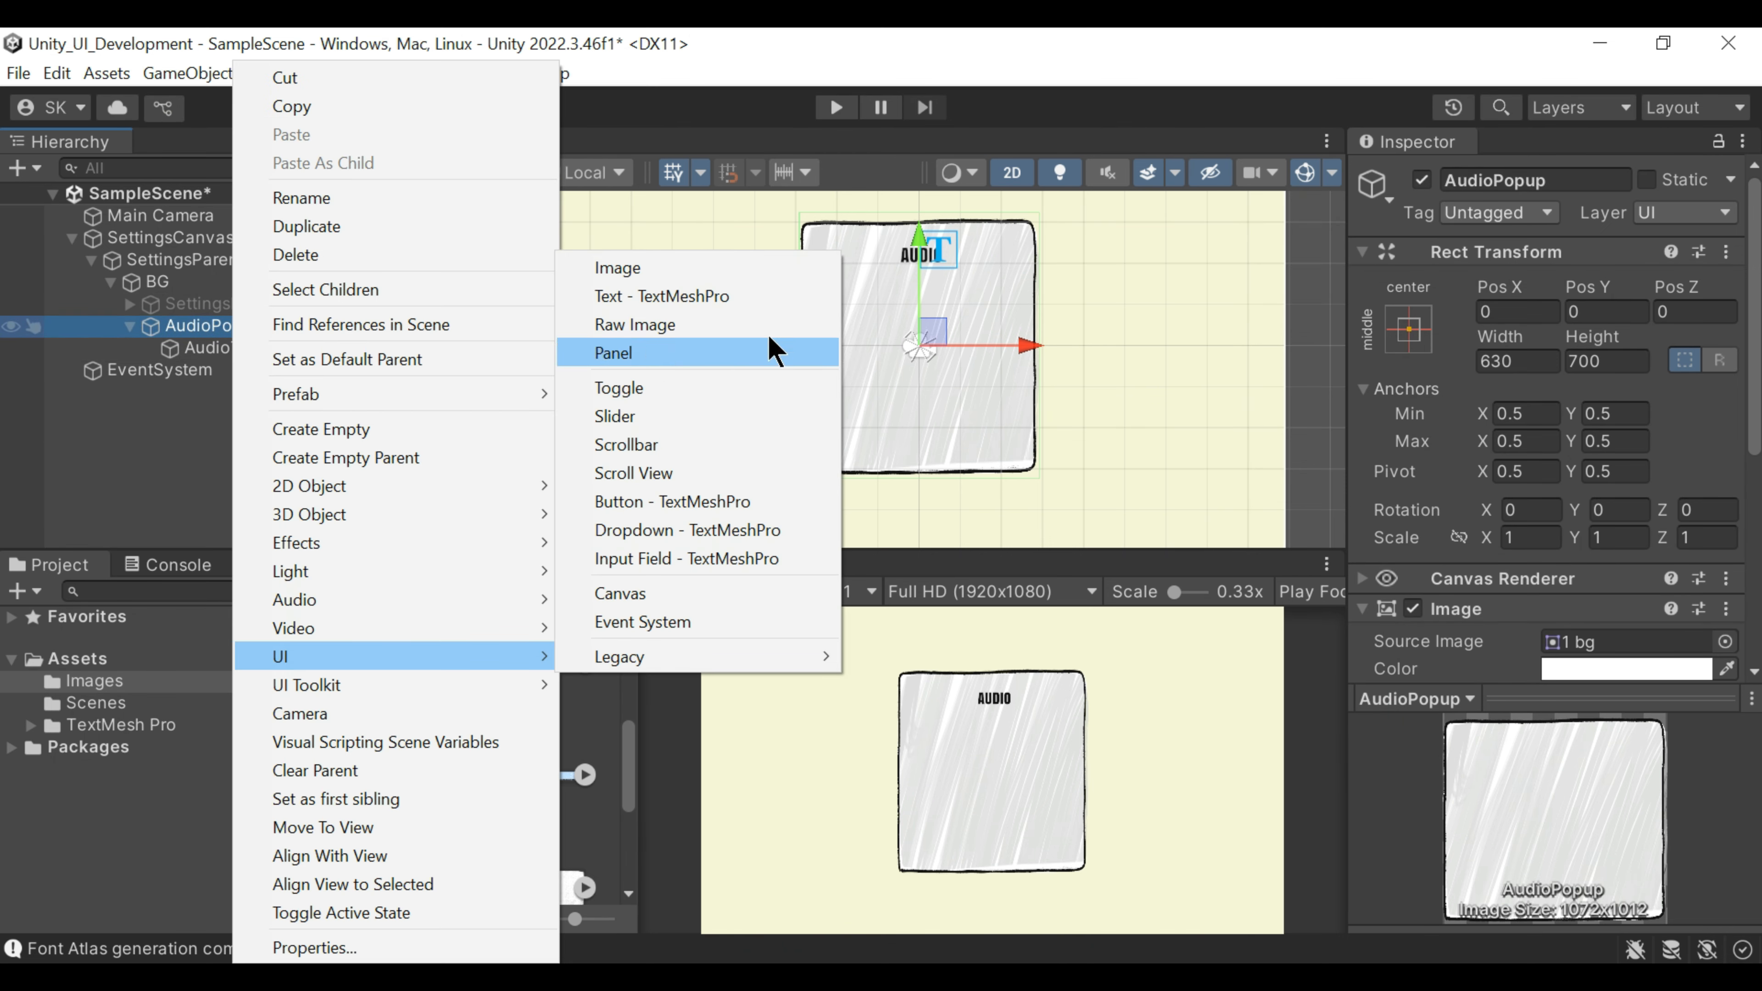
click(694, 297)
text(SoundToggleText)
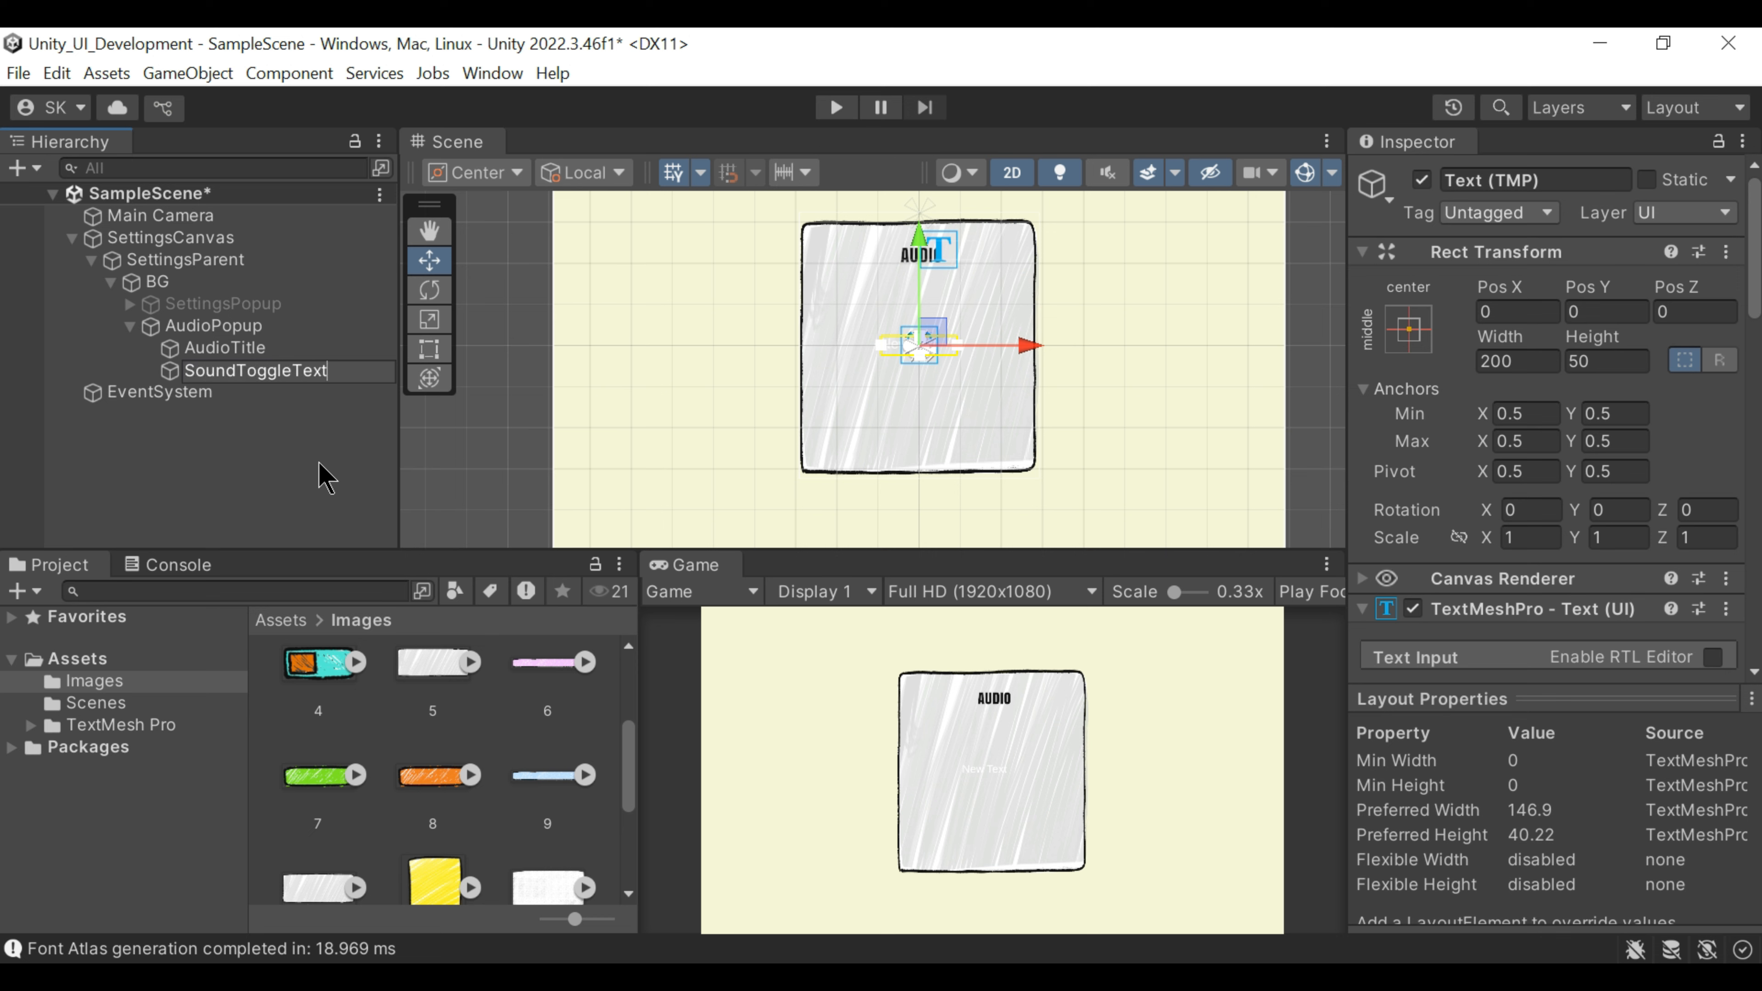
key(Return)
scroll(1514, 326, down, 5)
click(1483, 196)
text(SOUND)
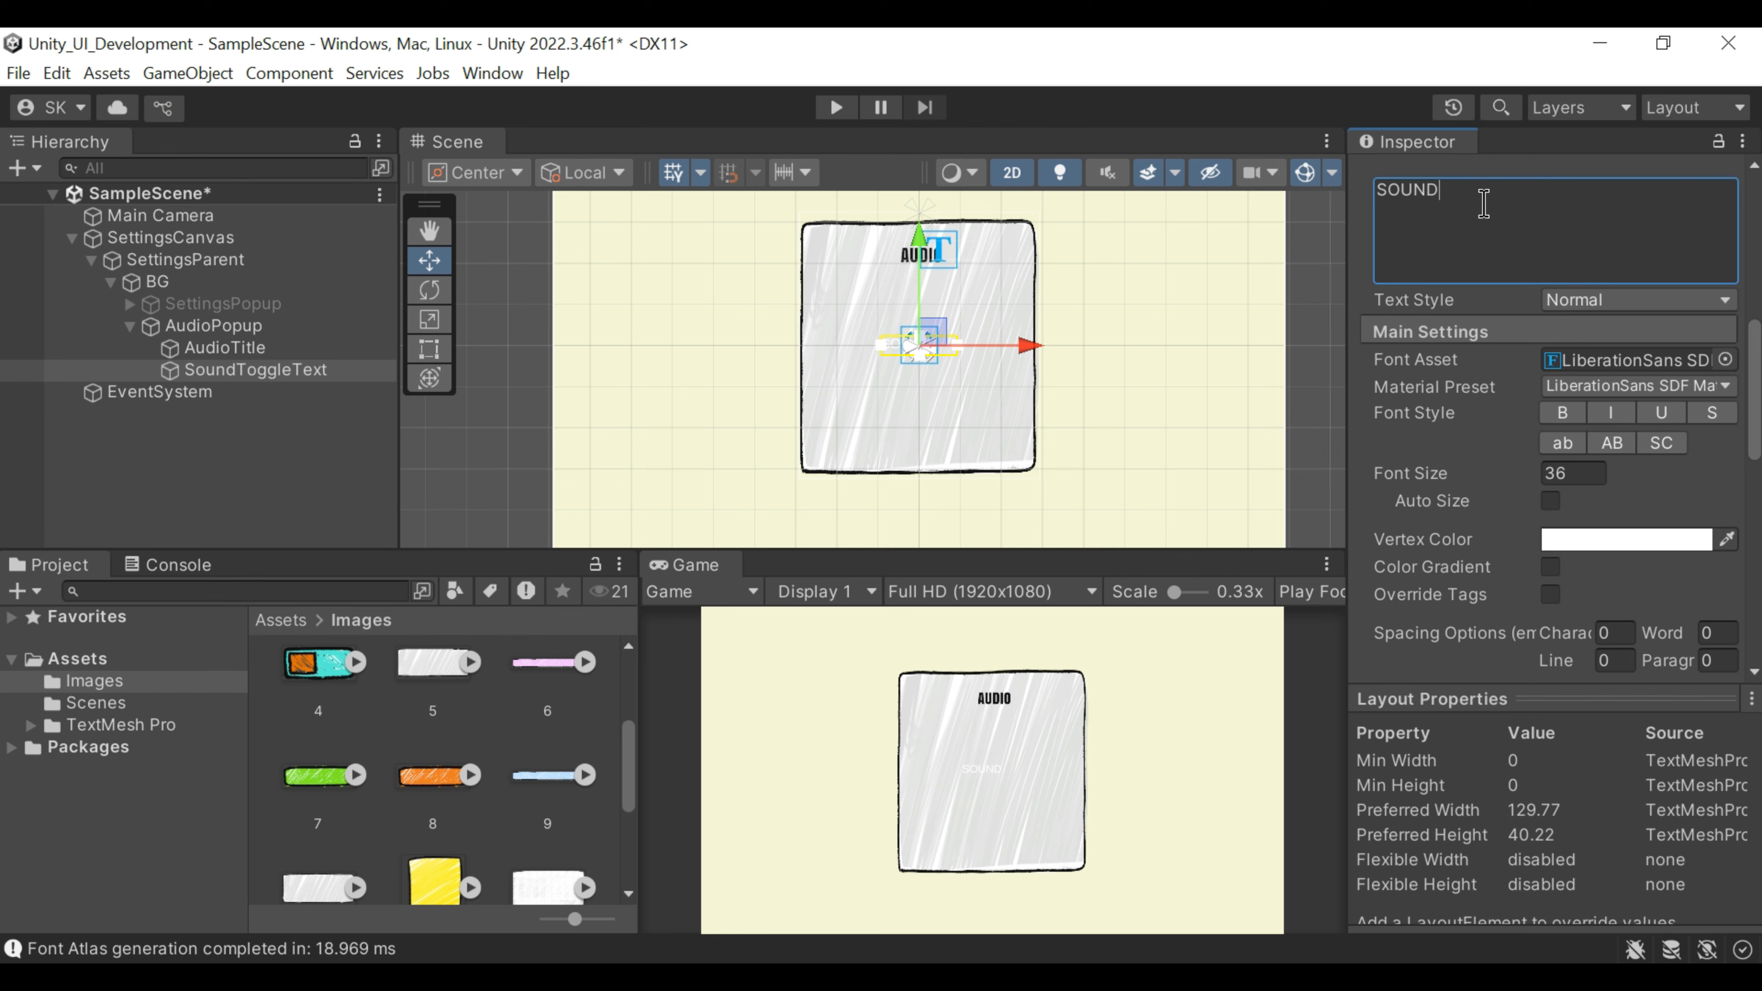
Step: Style the SOUND text in bold with a black vertex color and font size 25
click(1613, 540)
drag(1613, 552, 1516, 592)
click(1738, 286)
click(1579, 474)
text(1525)
Step: Try the Oswald Bold SDF font and the Sweetly Something font on the SOUND text
click(1725, 359)
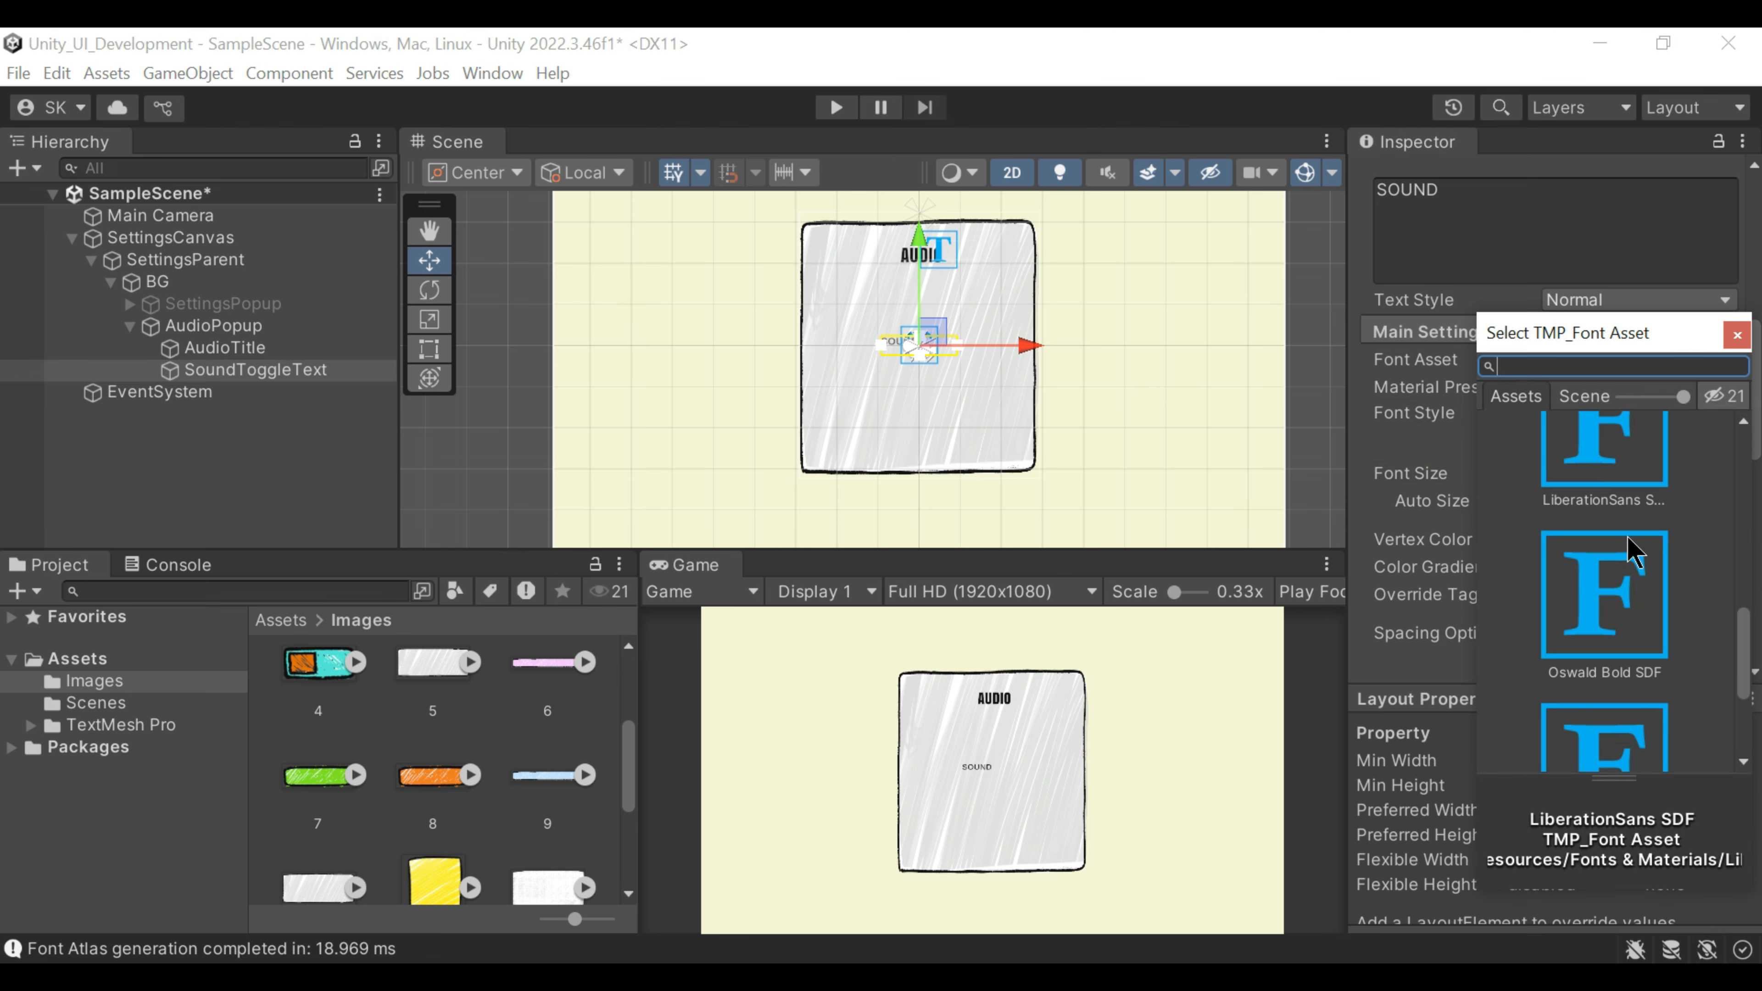
double_click(1618, 609)
click(1725, 360)
double_click(1607, 738)
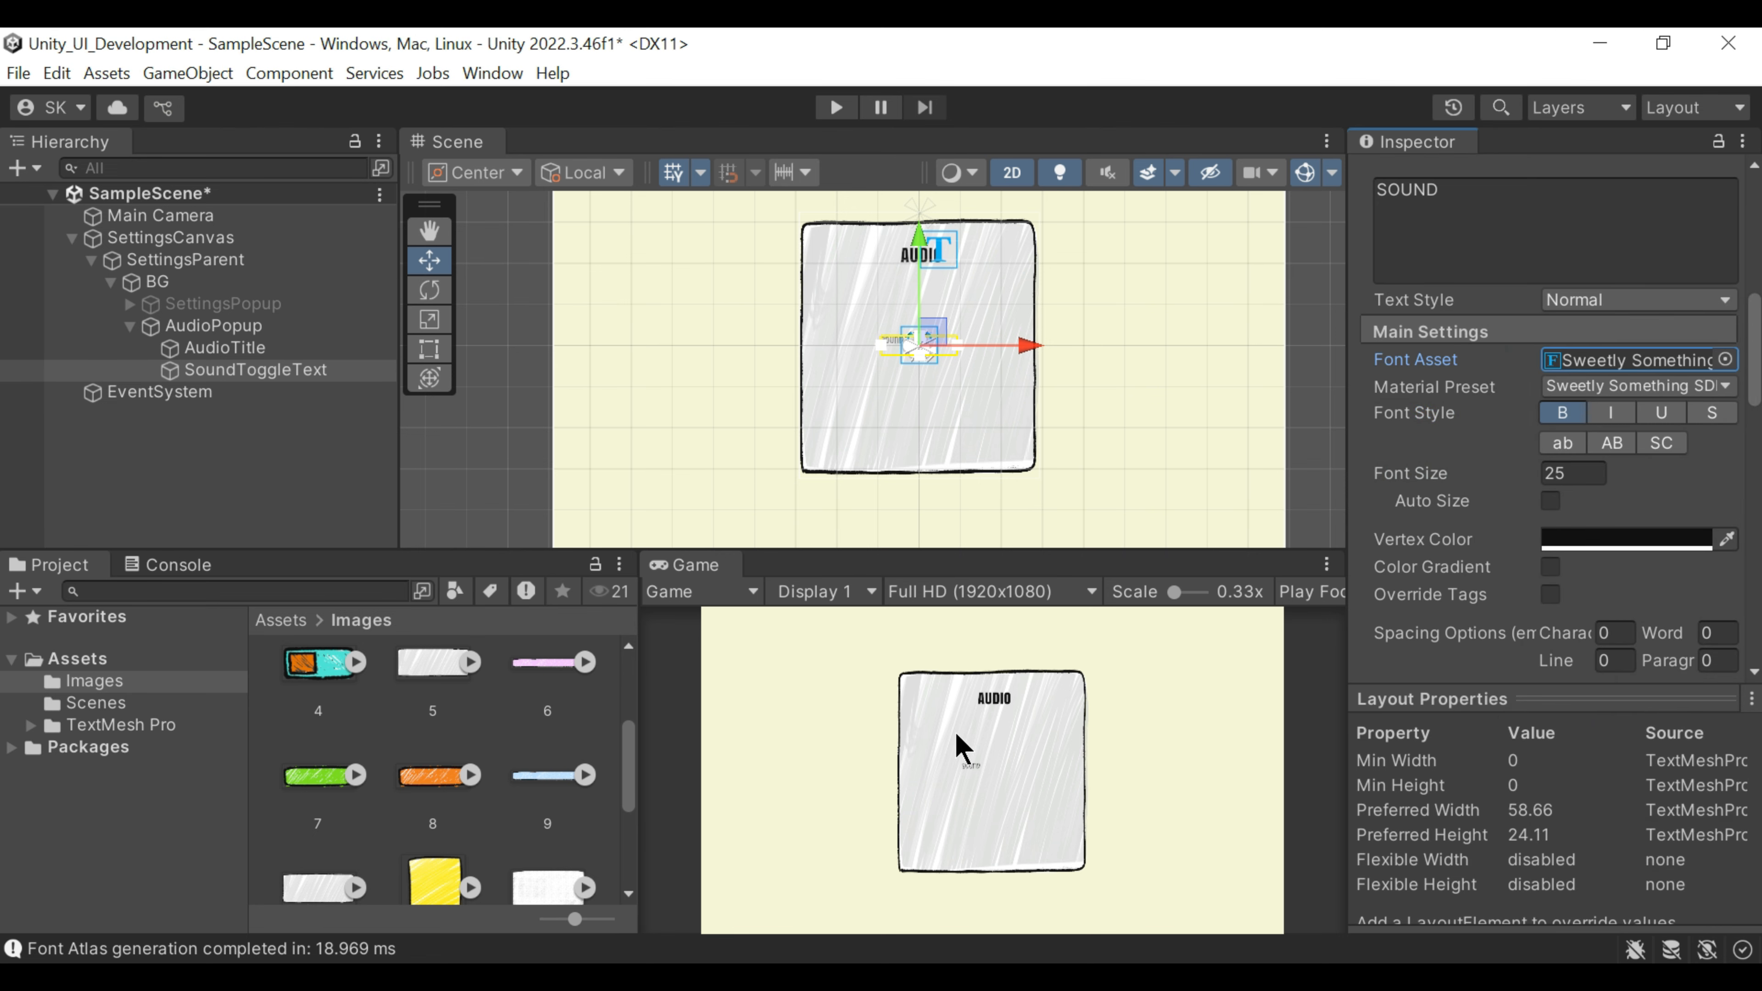
Step: Move SoundToggleText up and left to about Pos X -24, Pos Y 65, and preview it in the enlarged Game view
drag(942, 337, 933, 312)
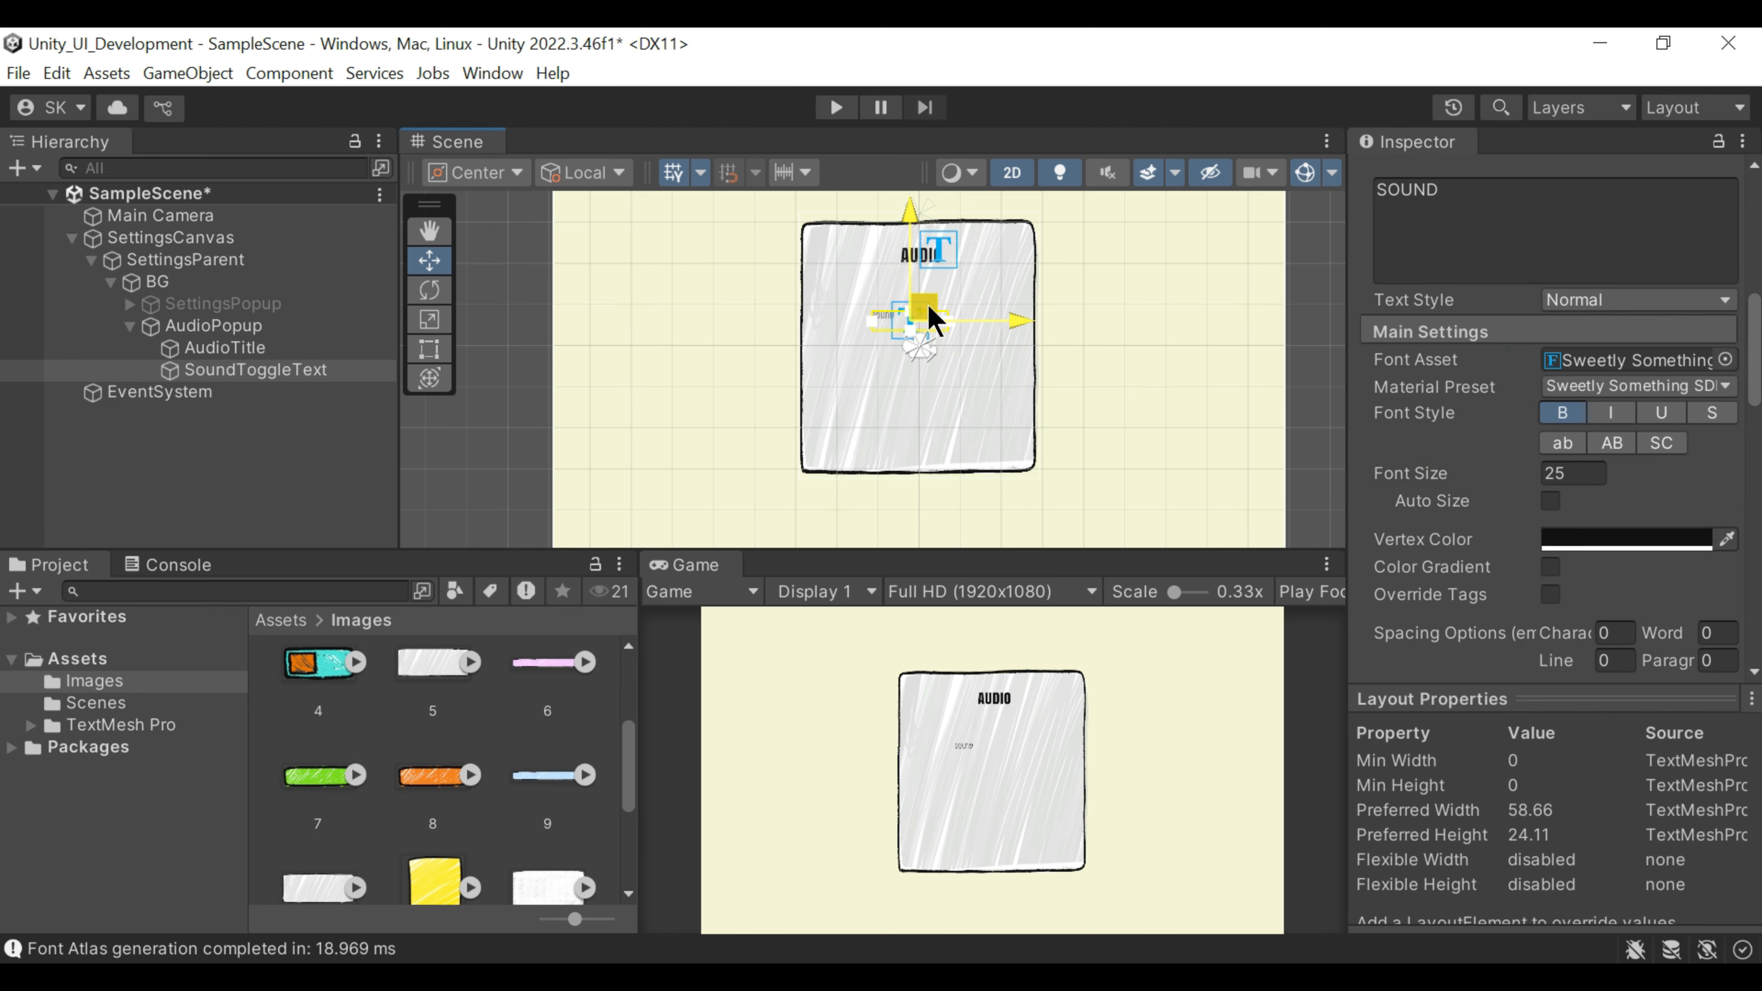
double_click(663, 562)
double_click(76, 142)
Step: Set the SOUND text's font asset to LiberationSans SDF and try it without bold
scroll(1526, 445, down, 10)
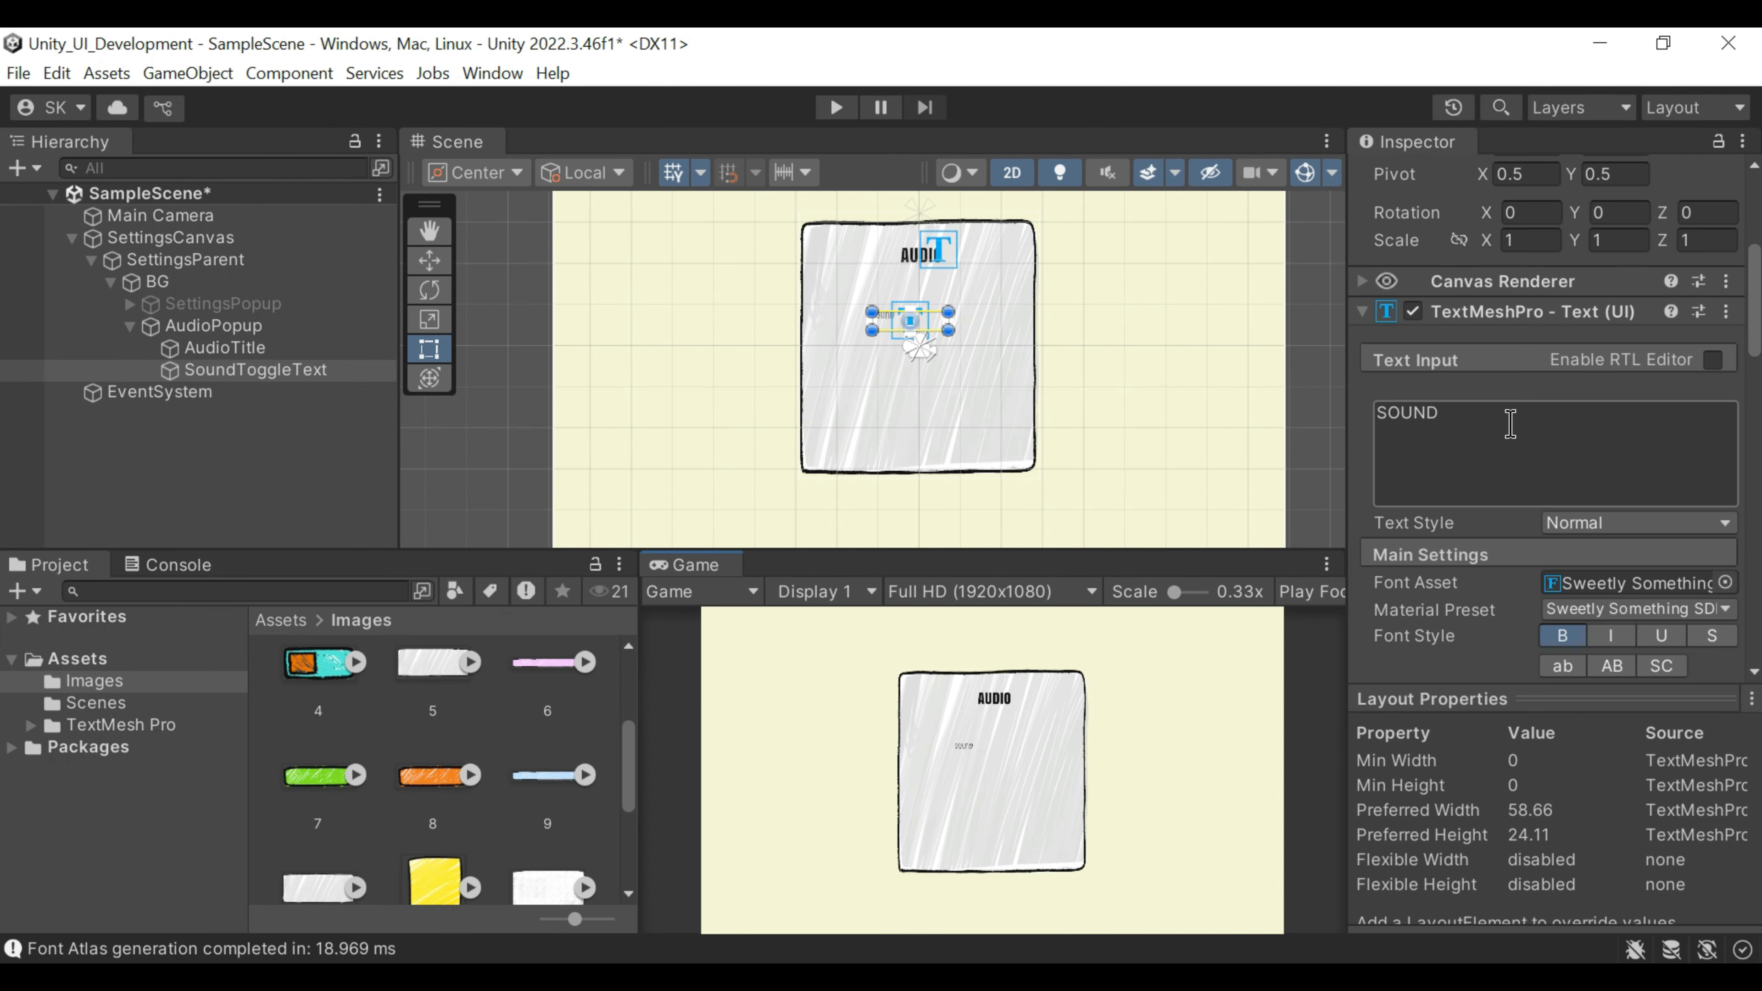
click(1725, 433)
scroll(1631, 694, up, 3)
double_click(1631, 695)
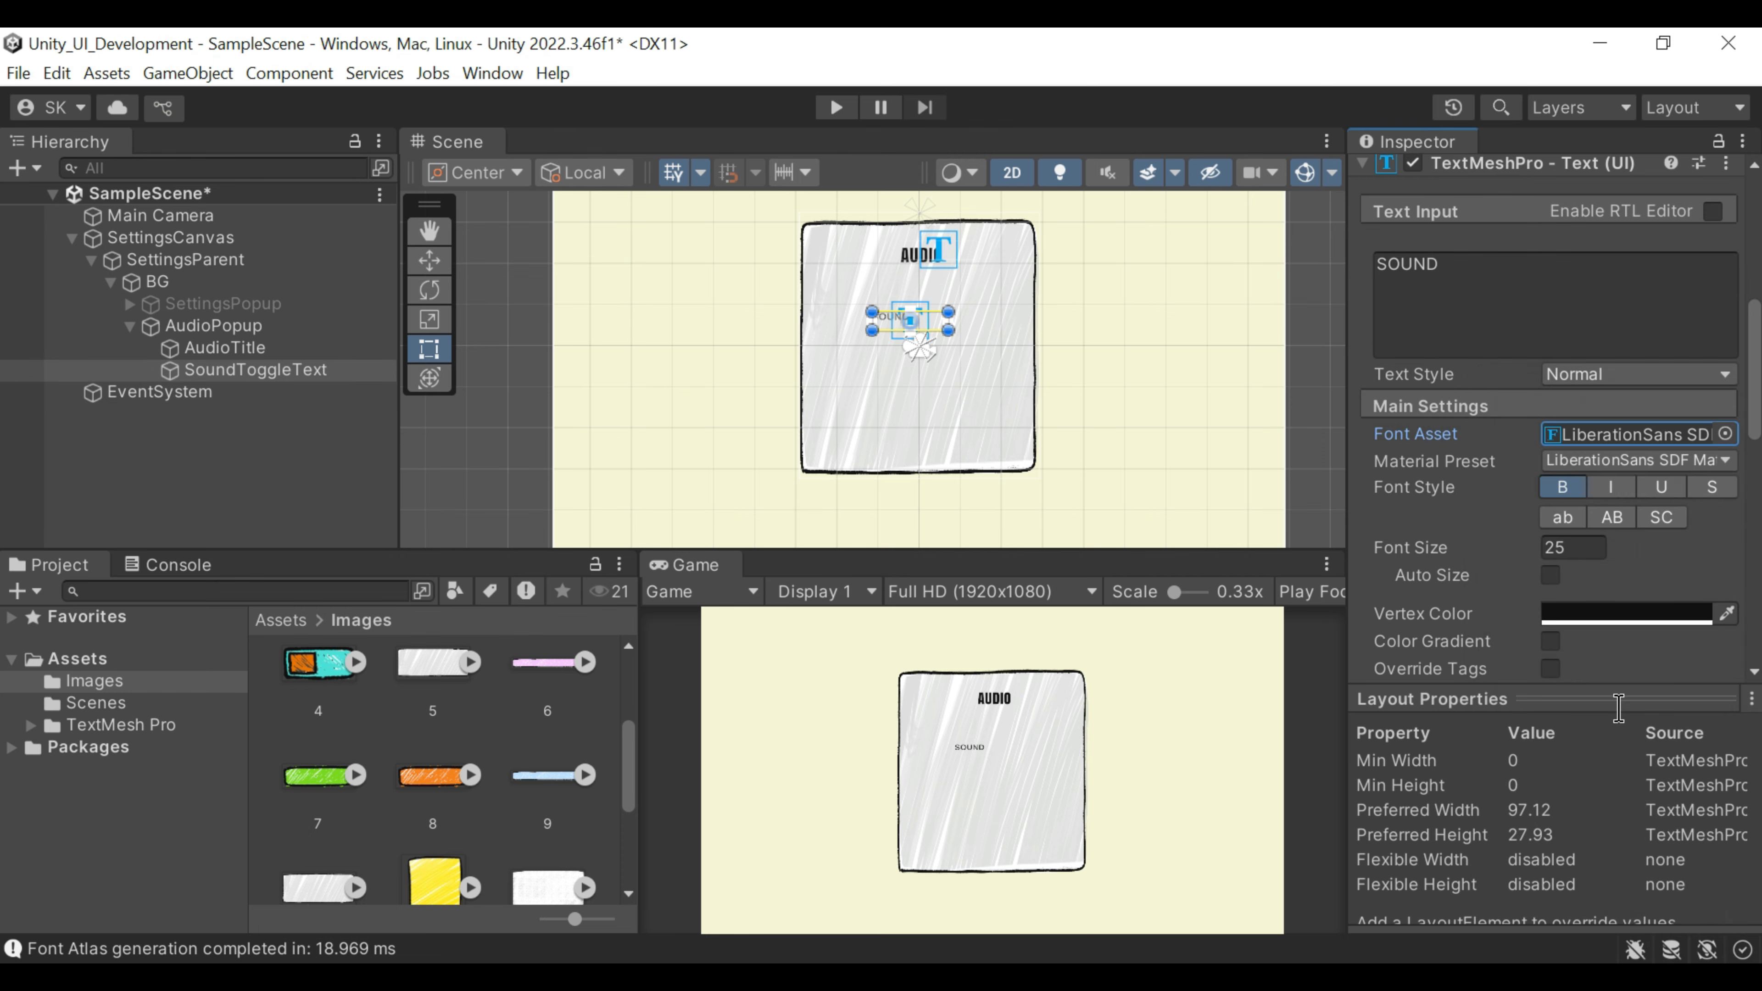
click(1568, 491)
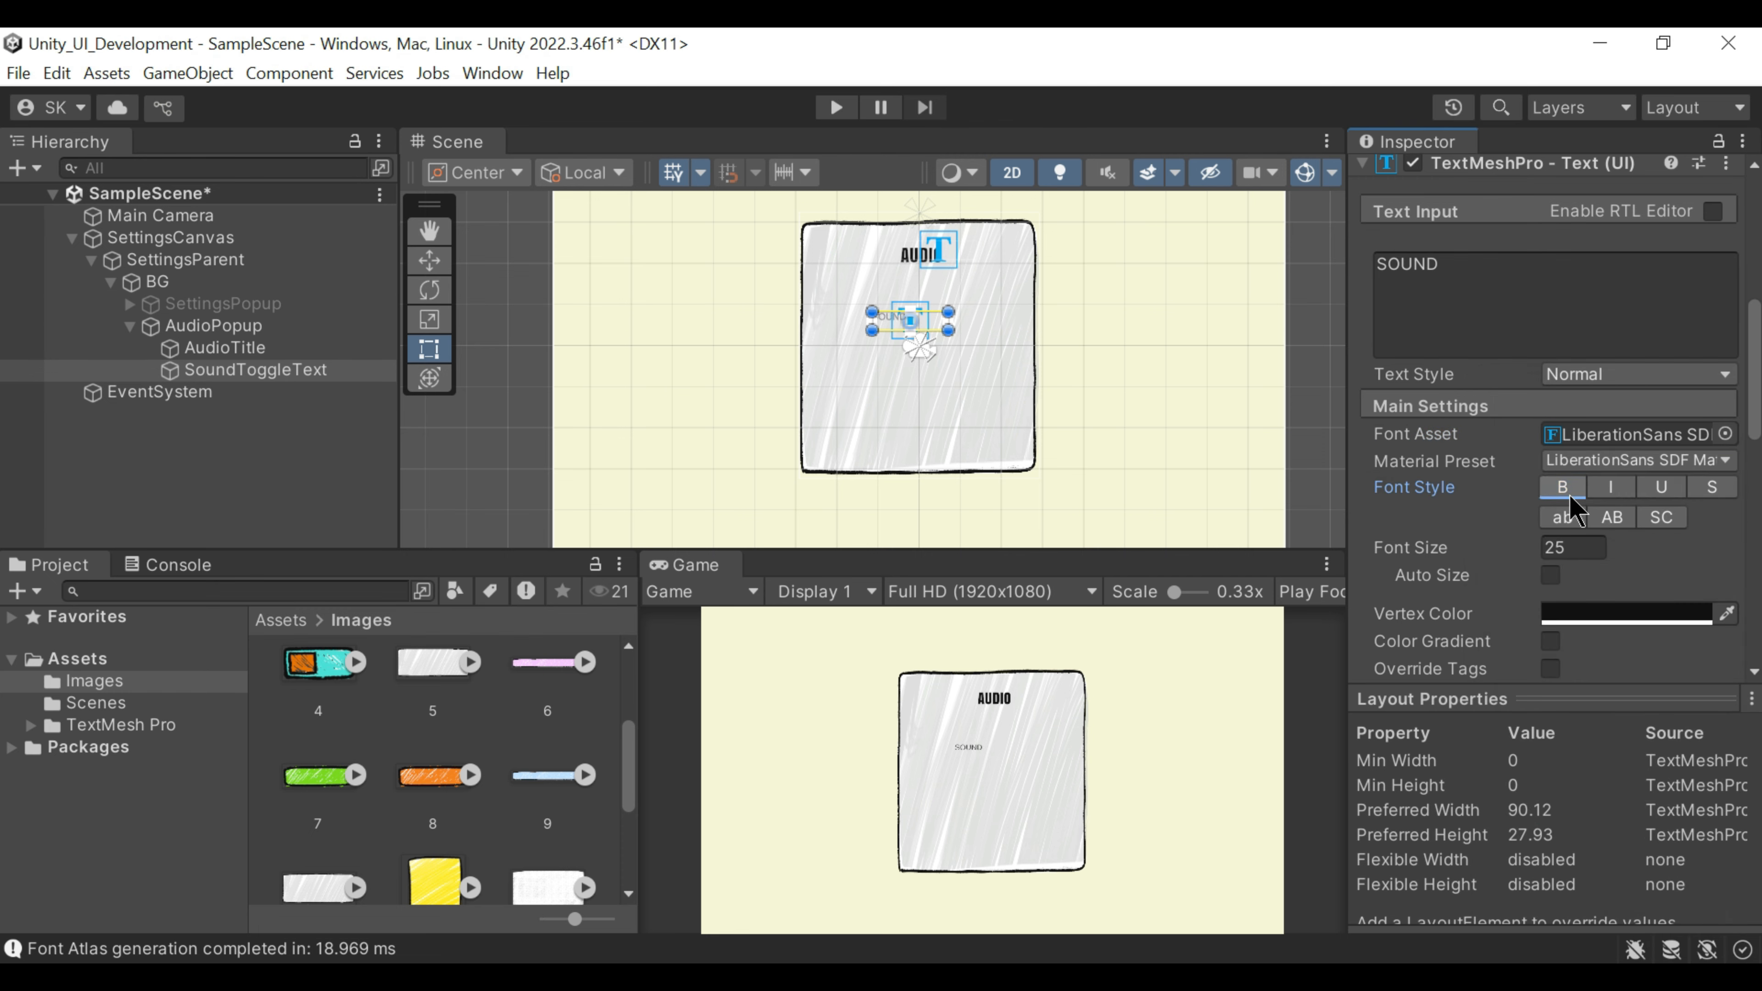
Step: Check the SOUND text in the enlarged Game view and move it to about Pos X -72, Pos Y 51
double_click(714, 565)
double_click(55, 147)
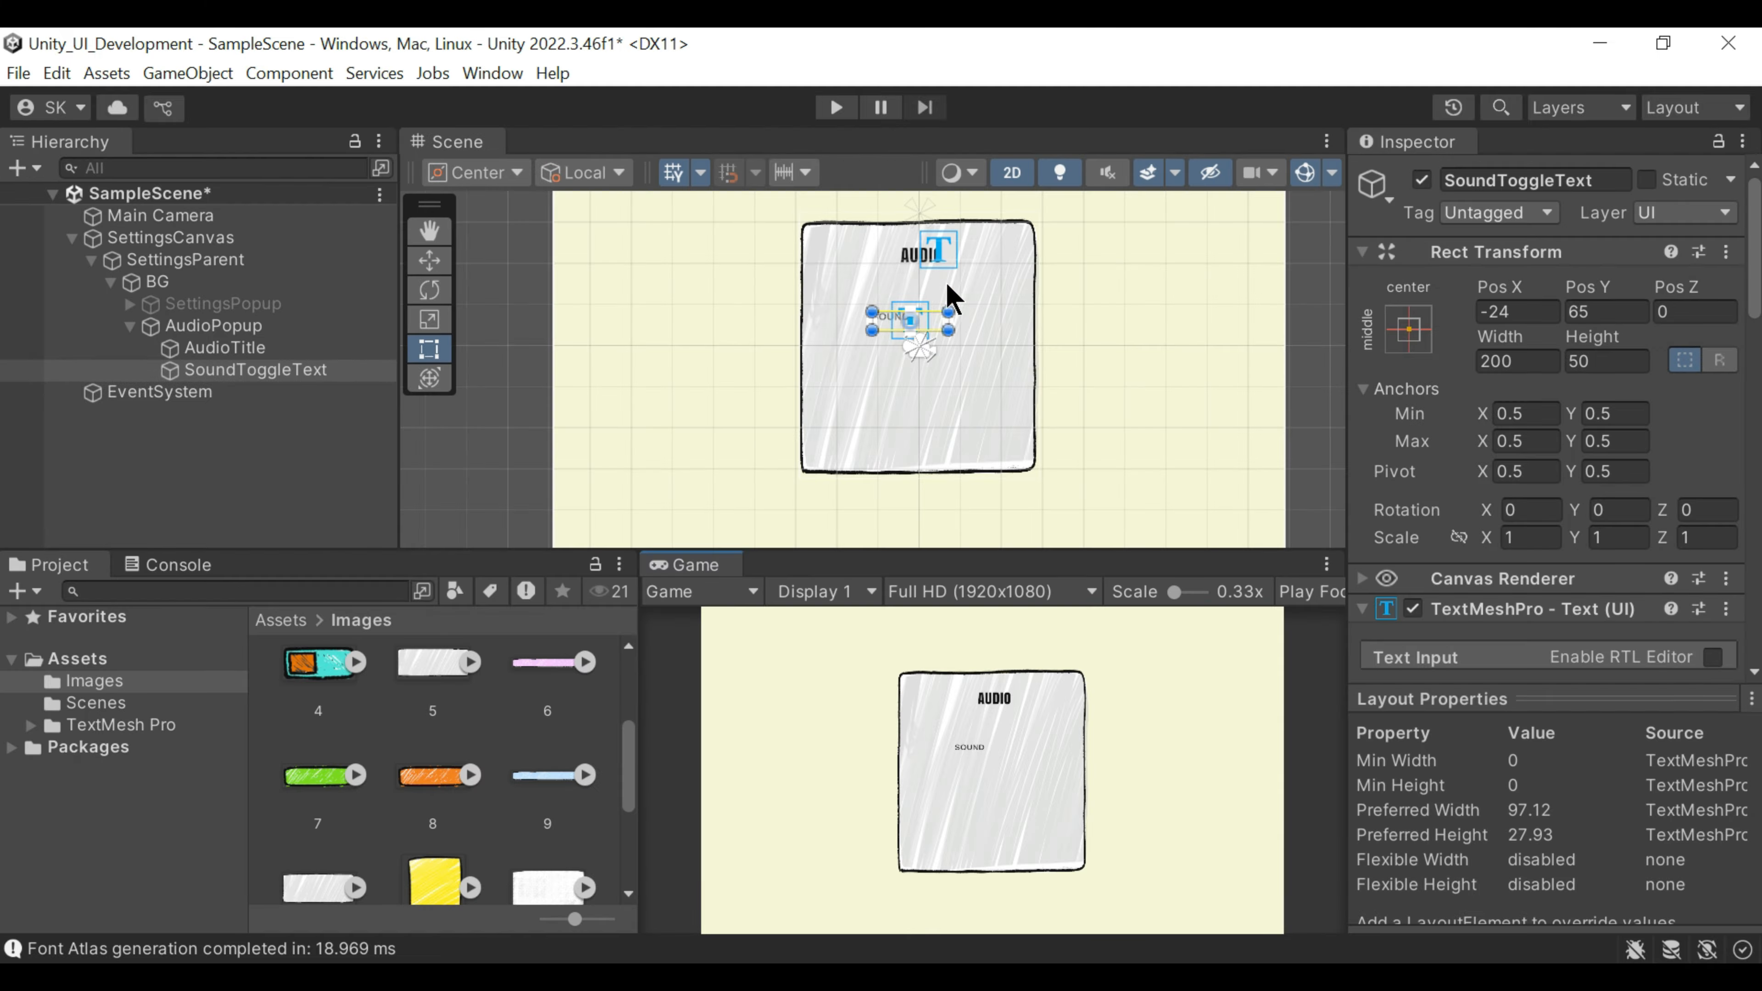
key(w)
drag(920, 306, 901, 312)
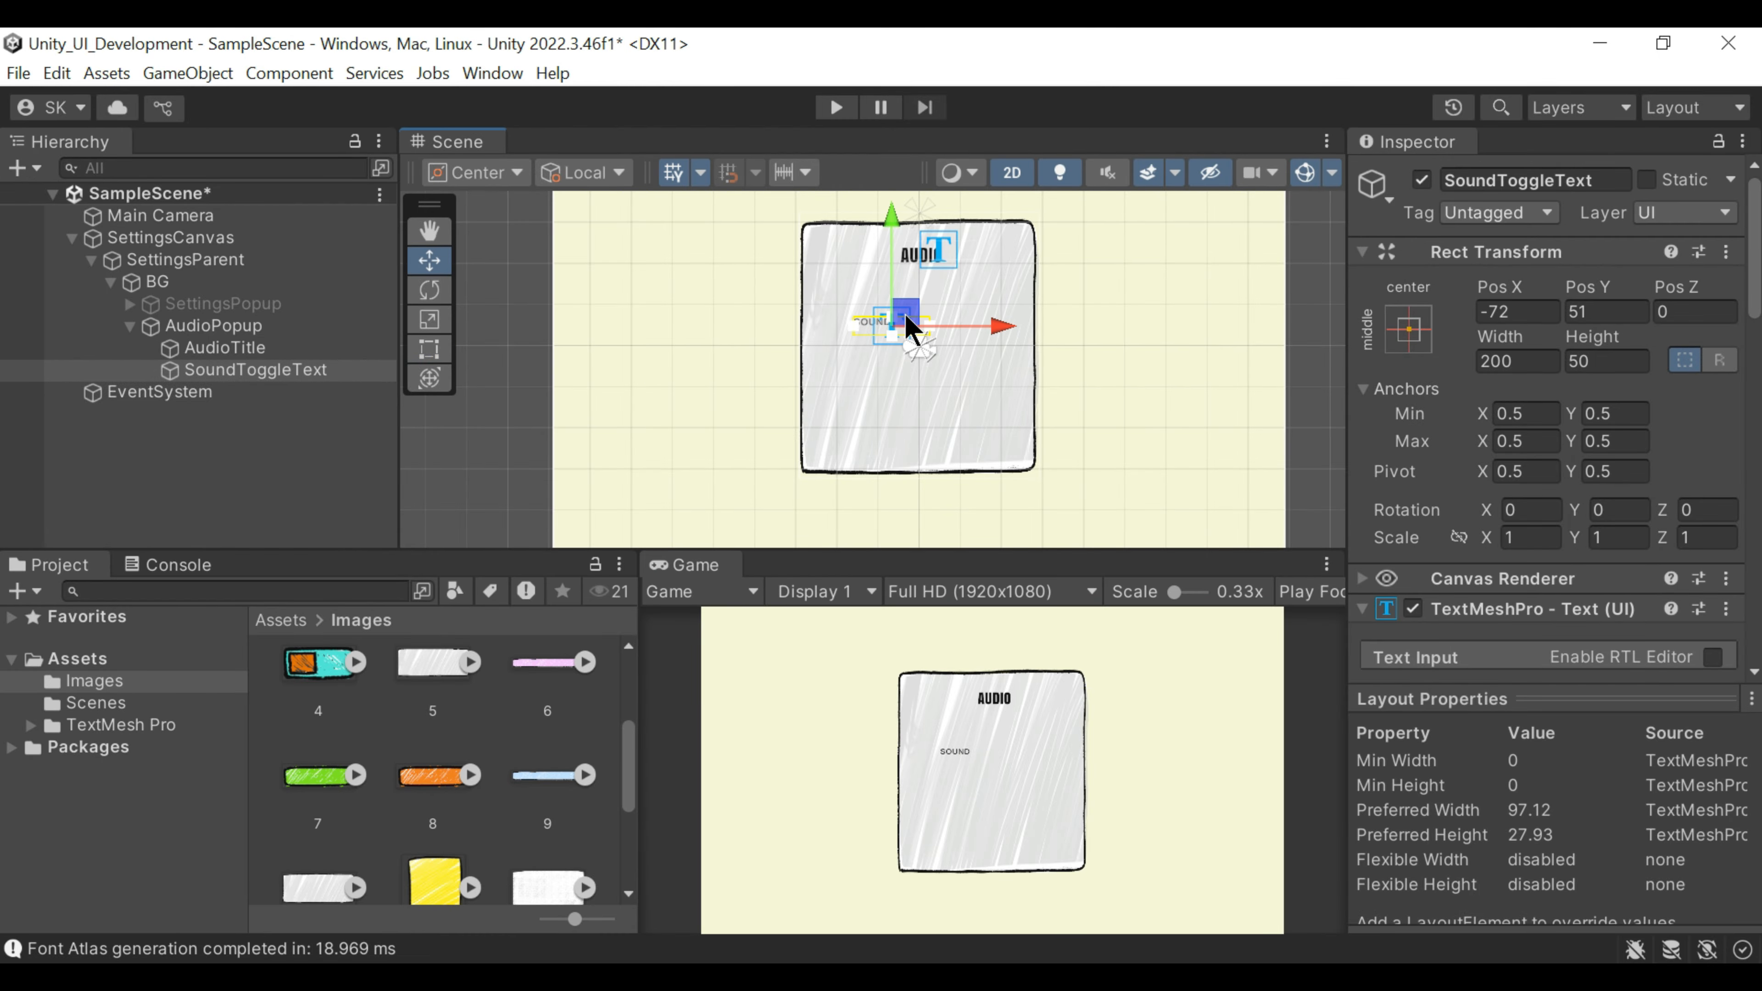
Step: Set the SOUND text's font asset to Bangers SDF and its font size to 30
scroll(1595, 513, down, 4)
click(1725, 585)
scroll(1644, 573, up, 5)
double_click(1599, 613)
click(1726, 584)
click(1604, 781)
double_click(702, 563)
double_click(53, 143)
scroll(1494, 491, down, 7)
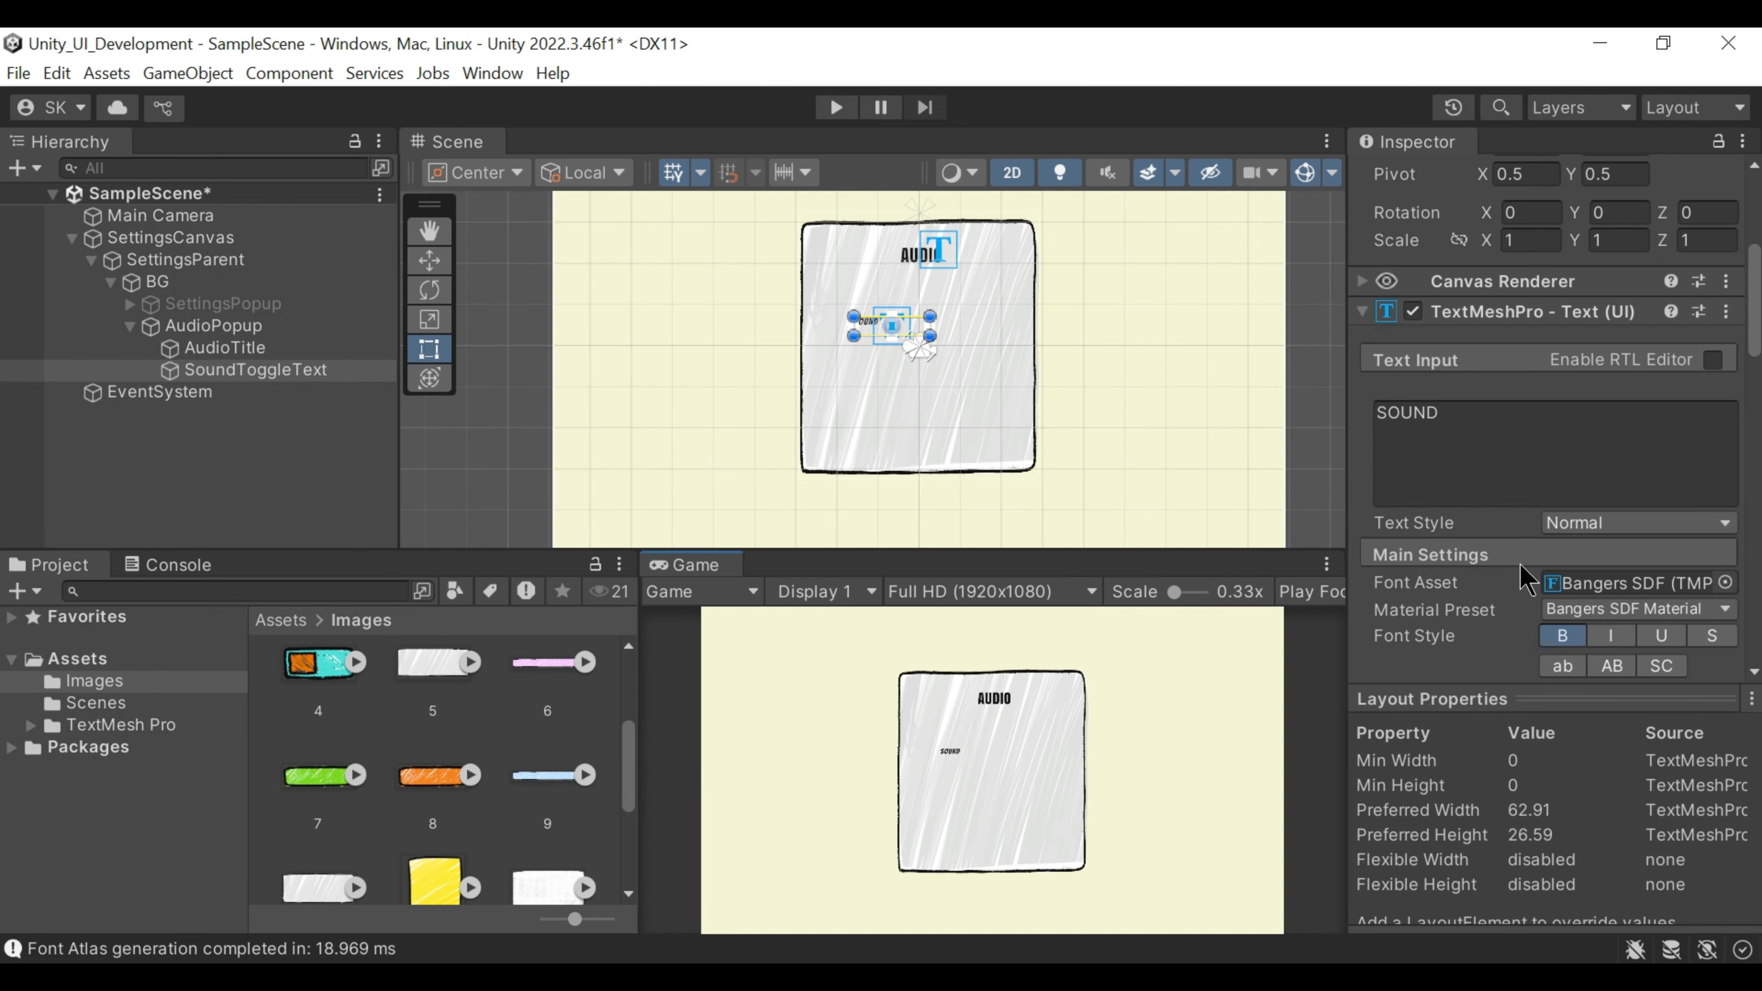
click(1584, 473)
text(30)
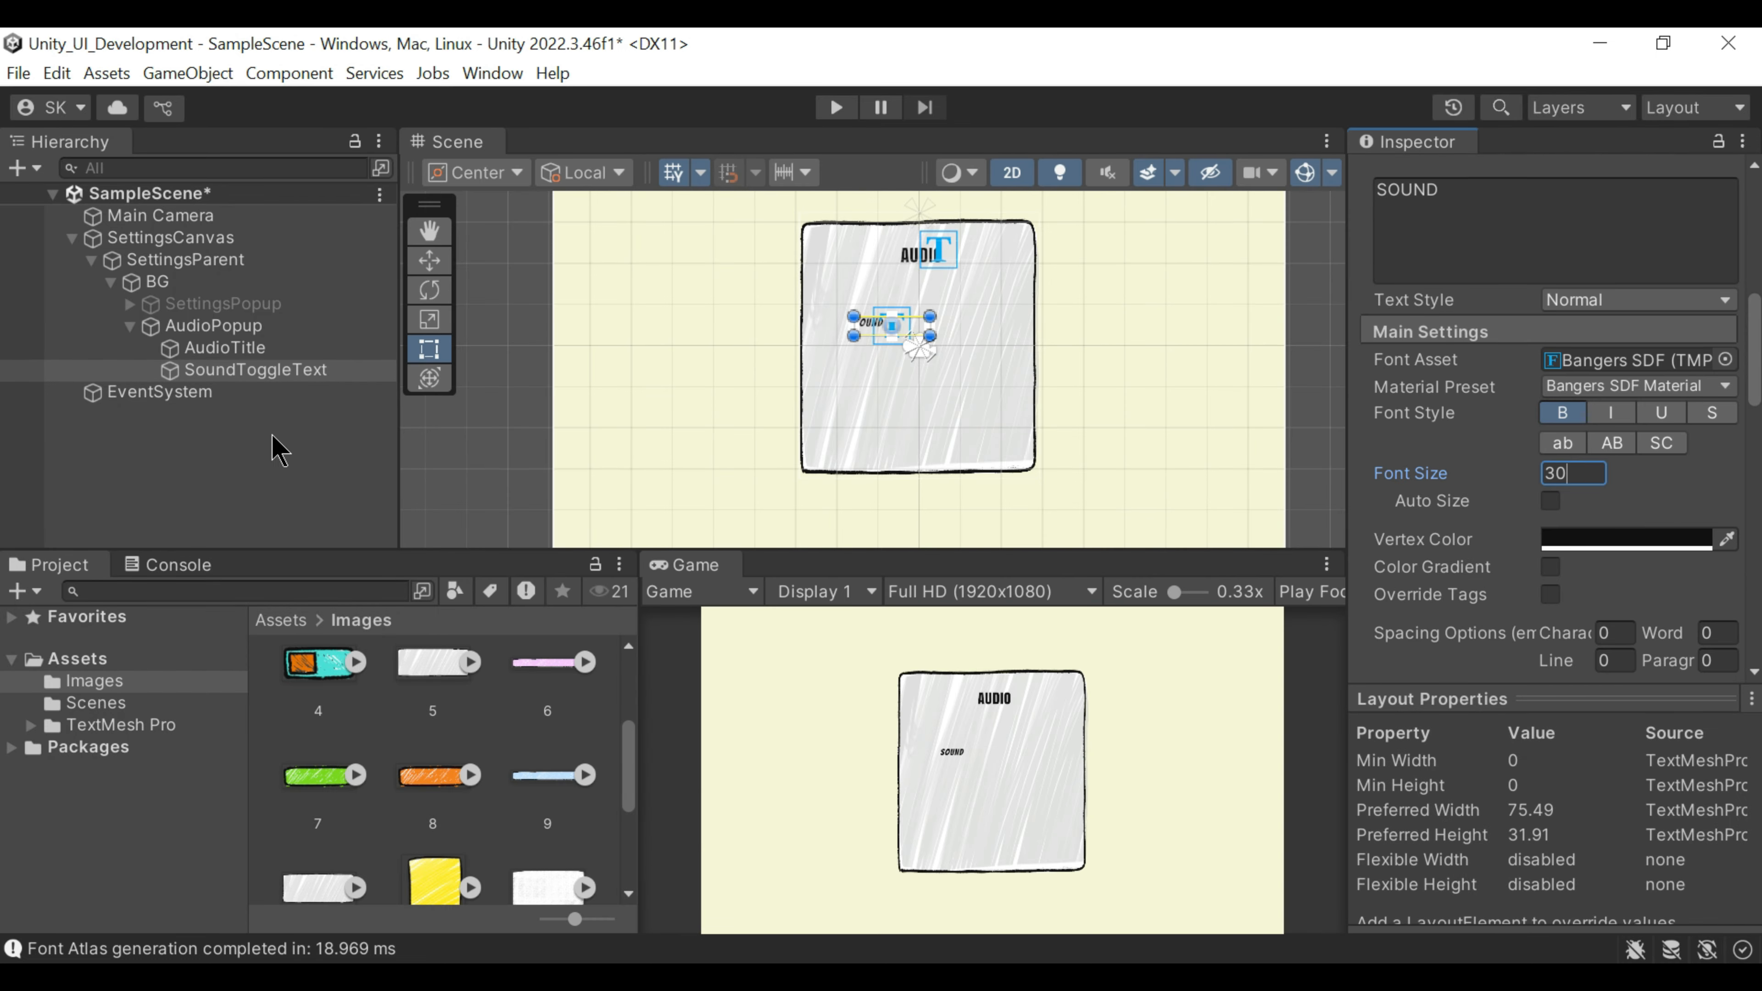
Step: Duplicate SoundToggleText and rename the copy VolumeText
click(288, 371)
key(ctrl+d)
click(291, 394)
drag(292, 397, 187, 393)
text(Volume)
key(Return)
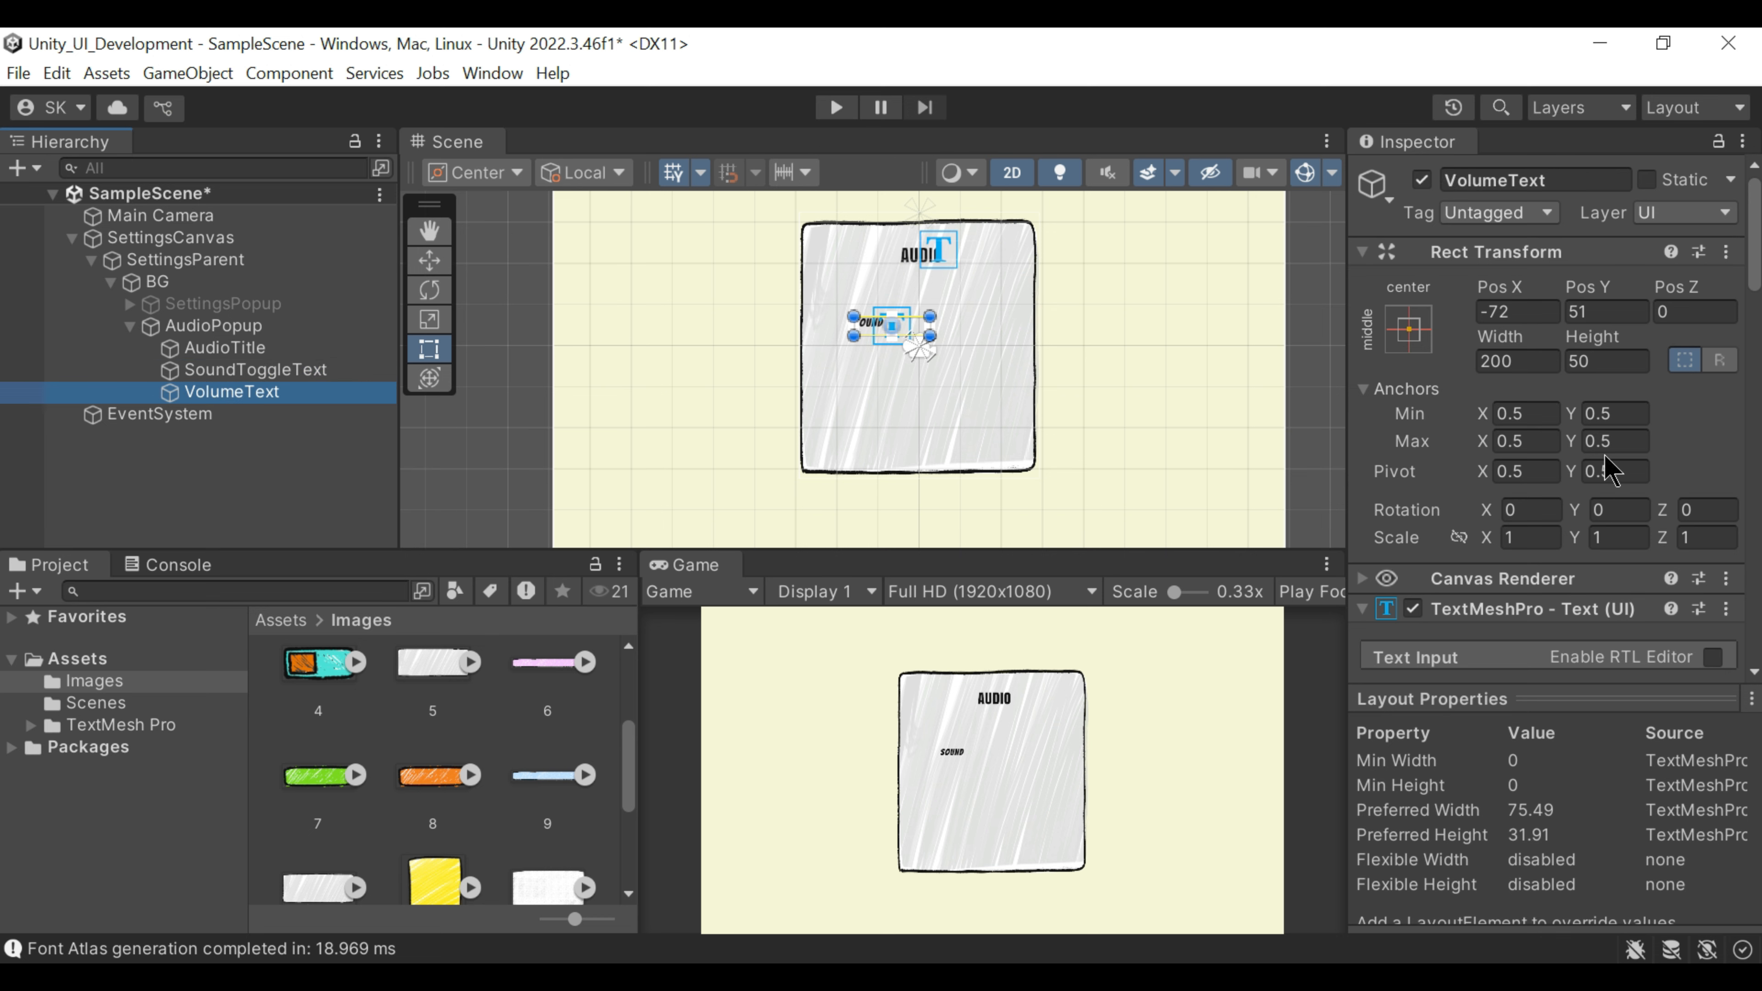
Step: Change VolumeText's wording to VOLUME and move it below SOUND to about Pos Y -19
scroll(1605, 456, down, 5)
click(1518, 263)
text(VOLUME)
click(50, 466)
click(238, 394)
key(w)
drag(885, 235, 882, 250)
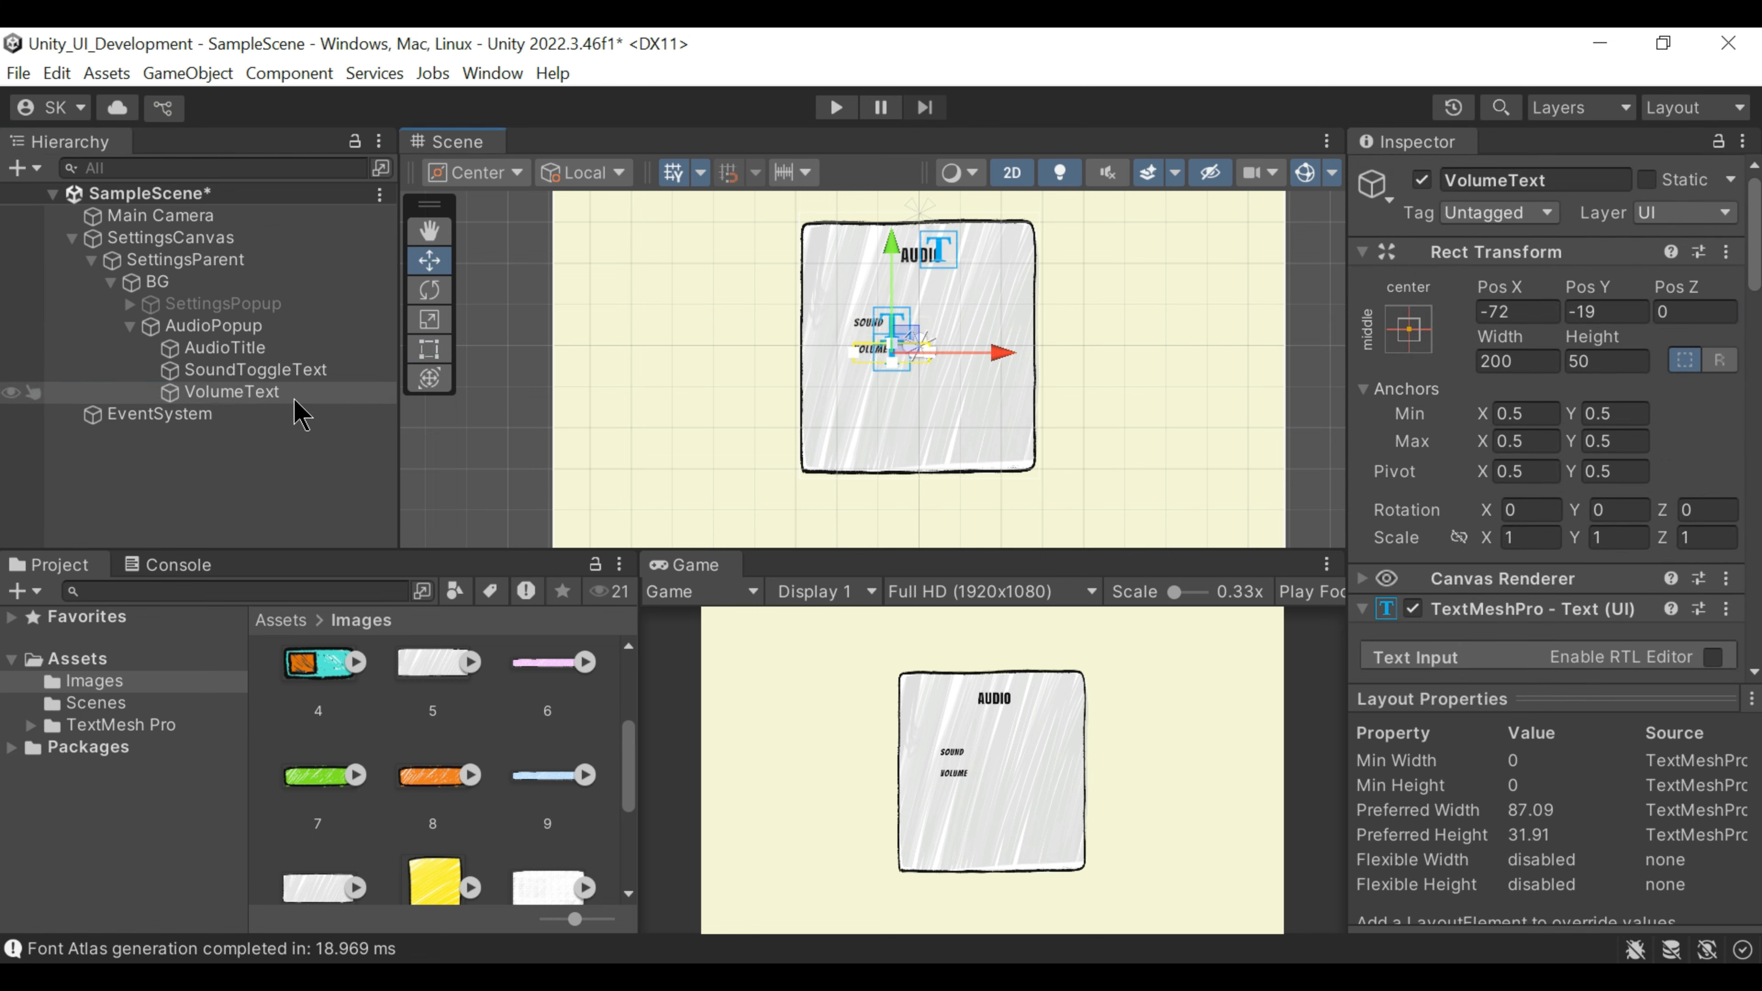
Step: Try center and middle alignment on the SOUND text, comparing it with the VOLUME label
click(249, 369)
click(236, 392)
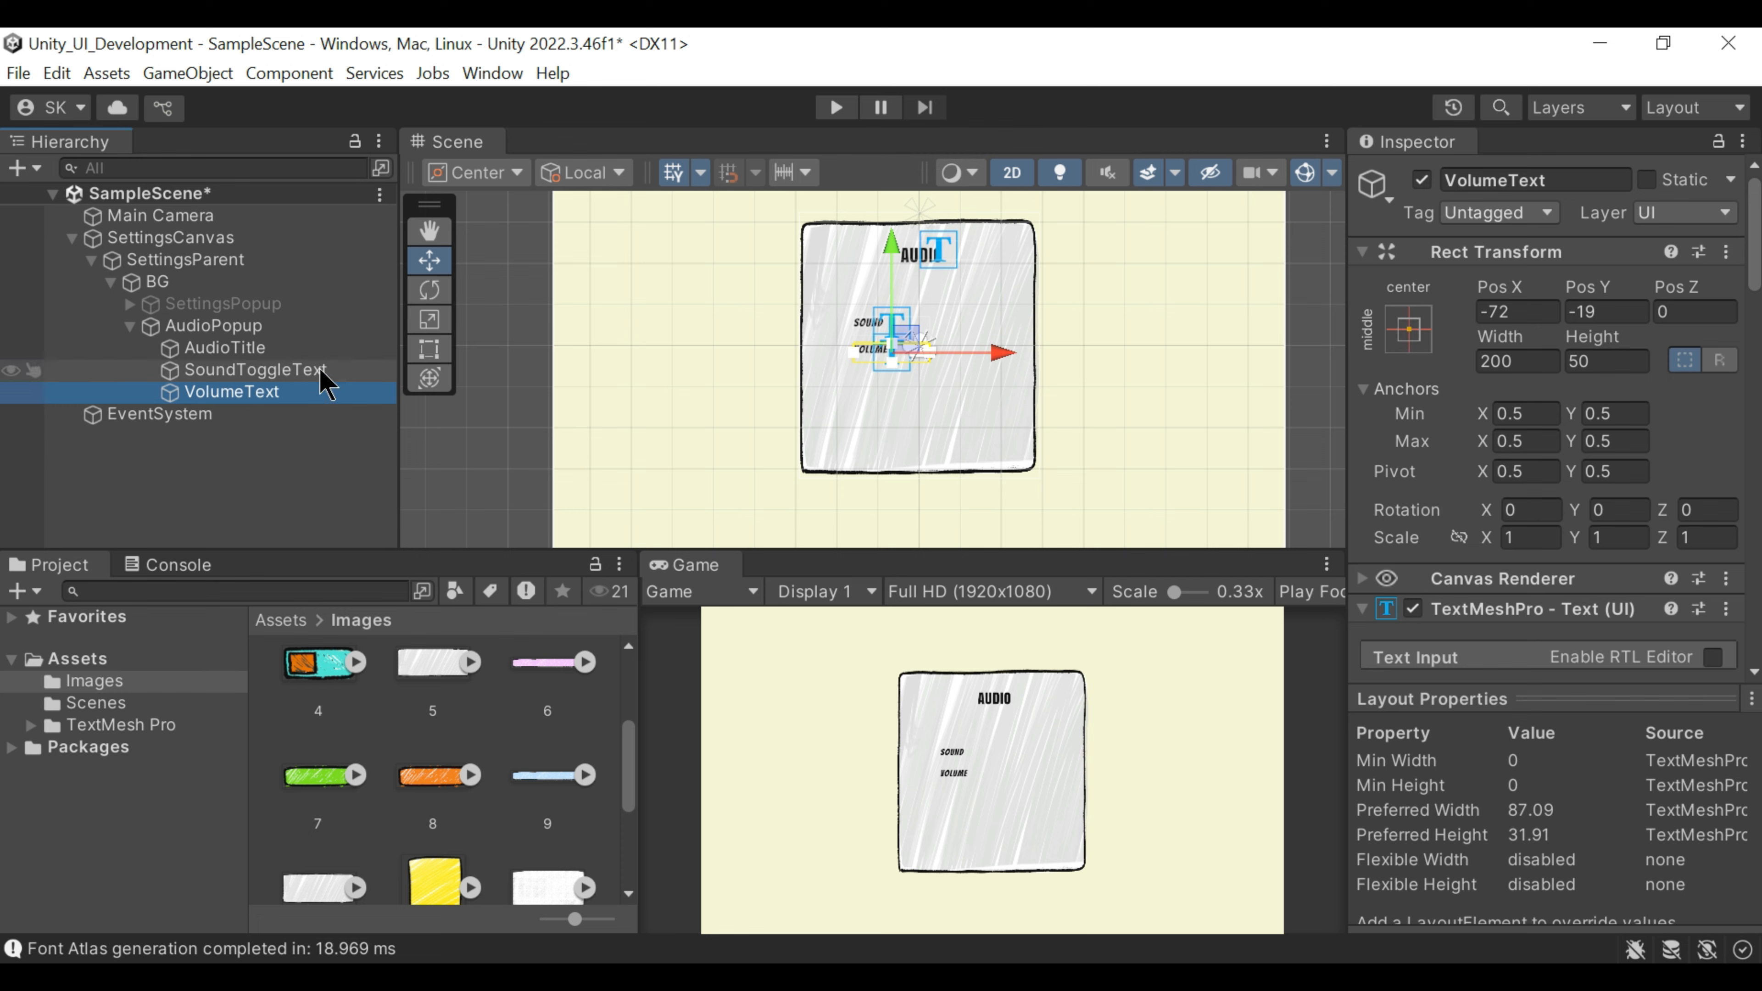
click(249, 370)
click(1408, 329)
scroll(901, 306, up, 5)
mouse_move(931, 380)
mouse_down()
mouse_move(796, 317)
mouse_move(958, 380)
mouse_move(964, 366)
mouse_up()
scroll(1553, 451, down, 10)
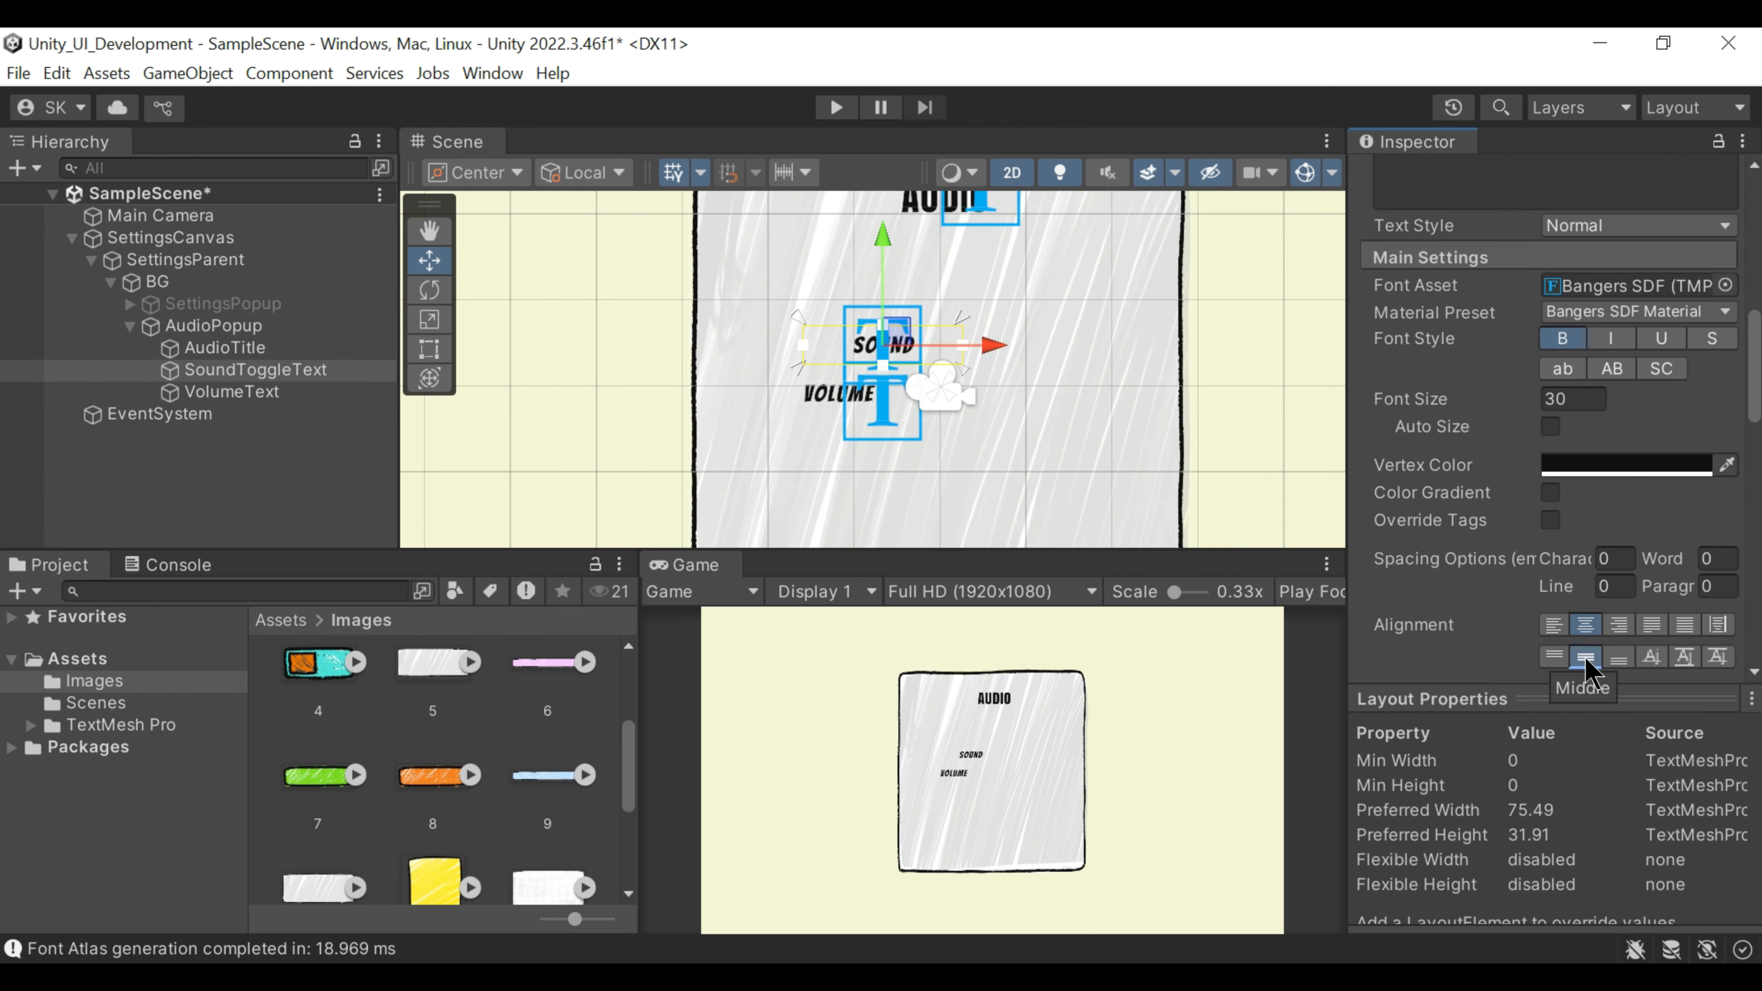
click(948, 382)
mouse_move(933, 390)
mouse_down()
mouse_move(786, 423)
mouse_move(952, 368)
mouse_up()
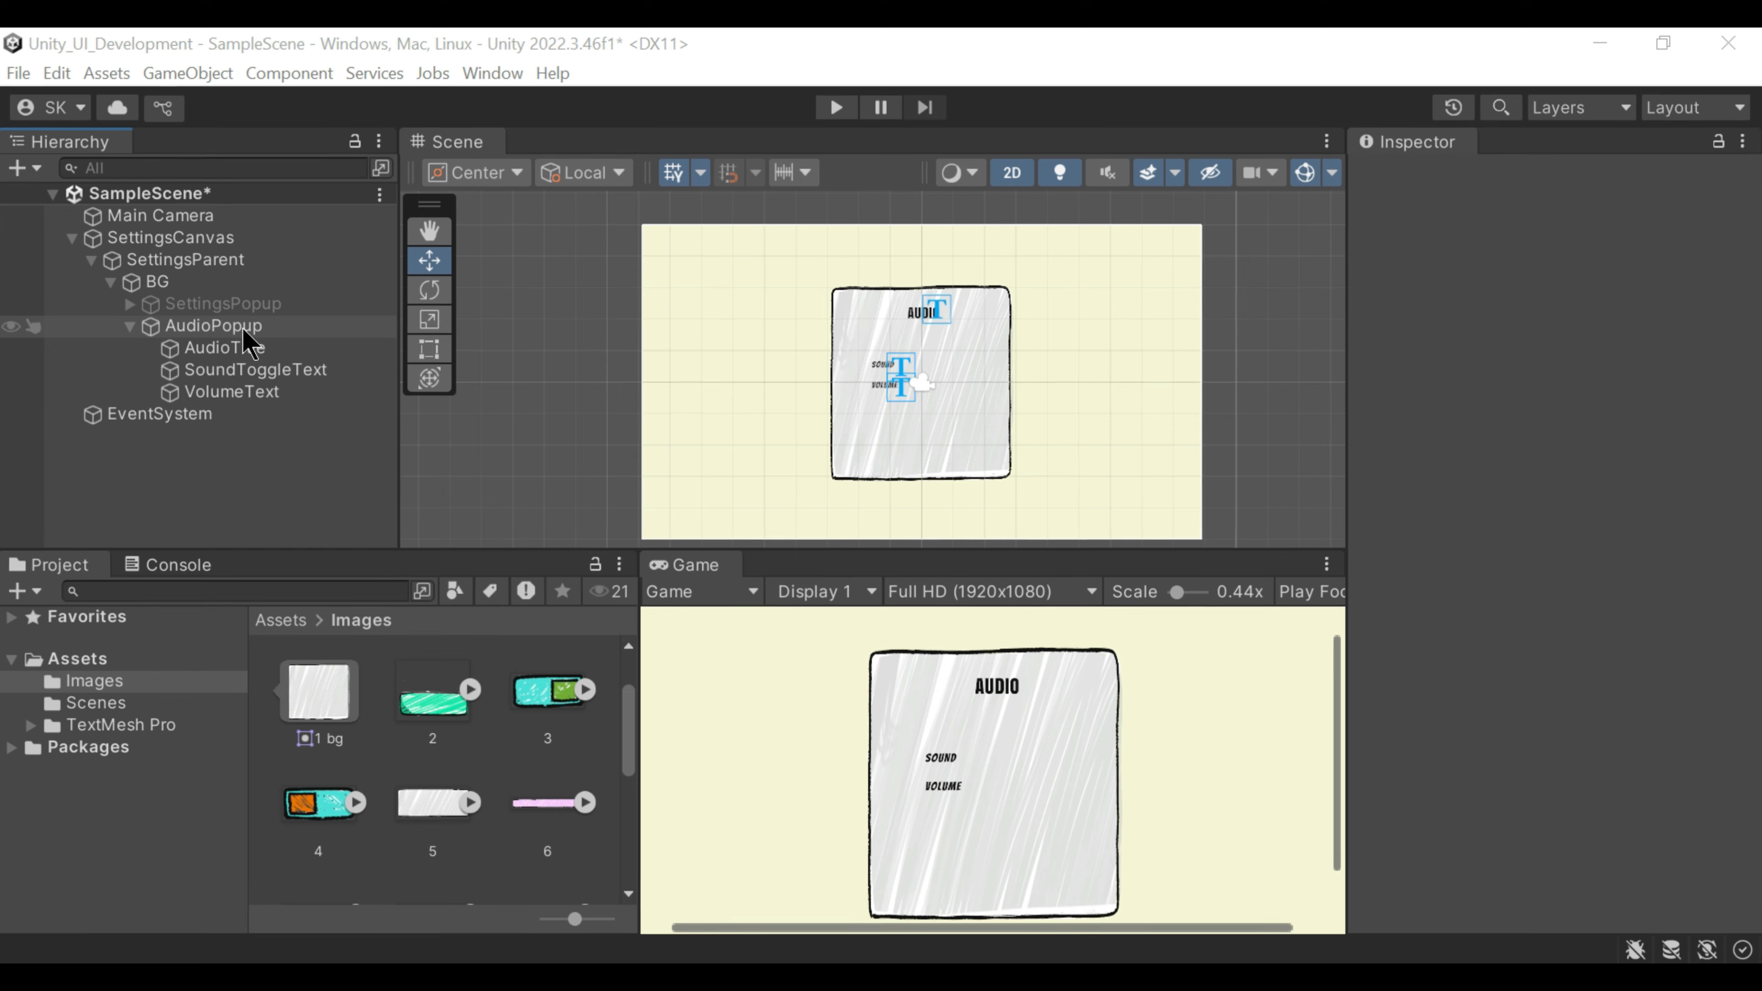
Step: Add a UI Toggle inside AudioPopup and name it SoundToggle
click(245, 332)
right_click(245, 332)
mouse_move(397, 657)
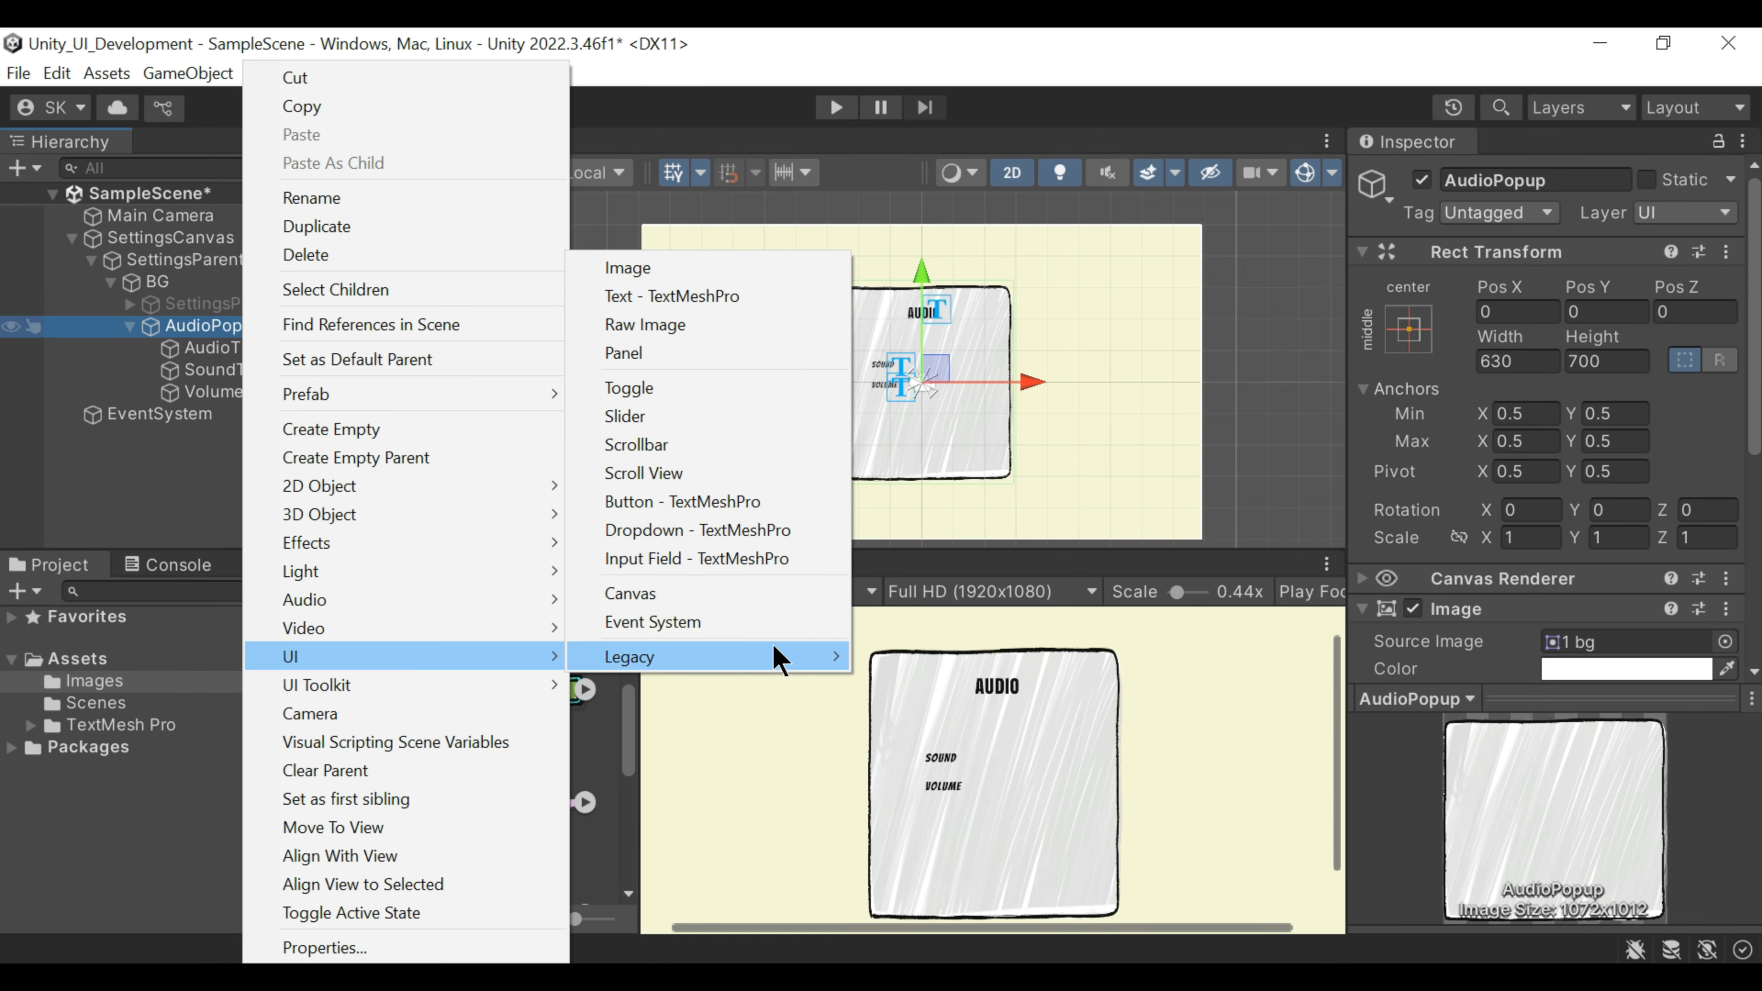
click(735, 385)
text(SoundToggle)
key(Return)
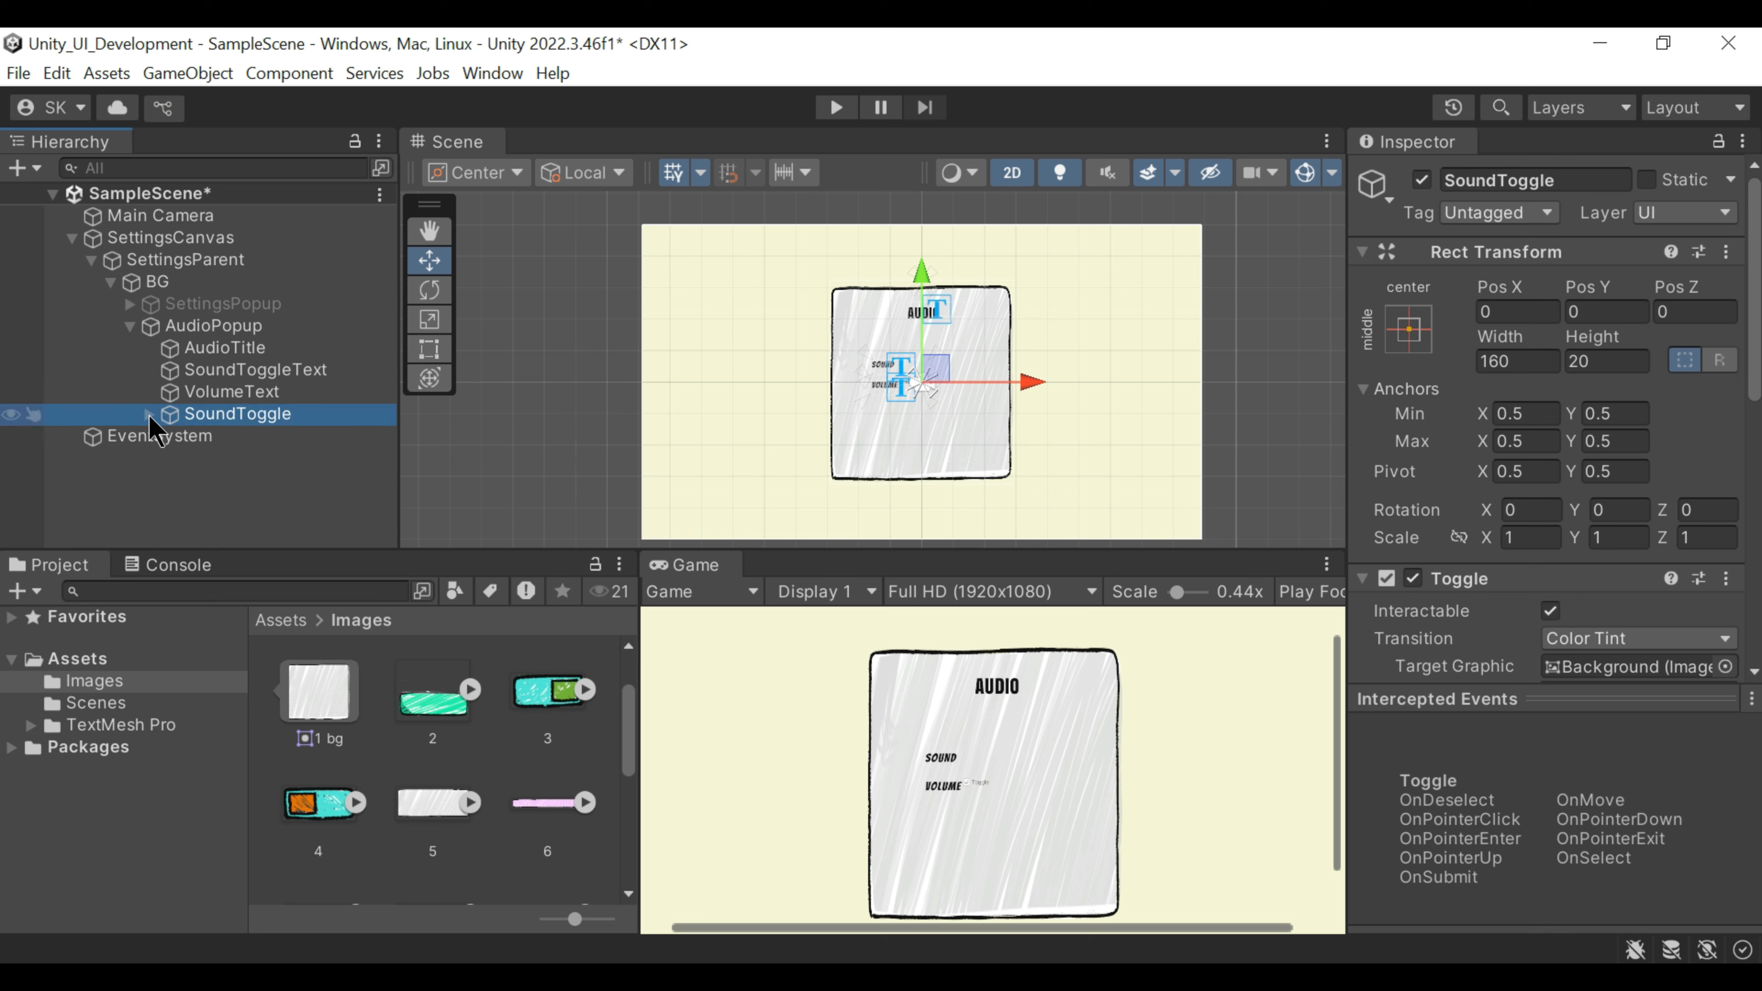
Step: Stretch SoundToggle's Background to fill its parent in both directions and delete the Label child
key(Right)
click(326, 438)
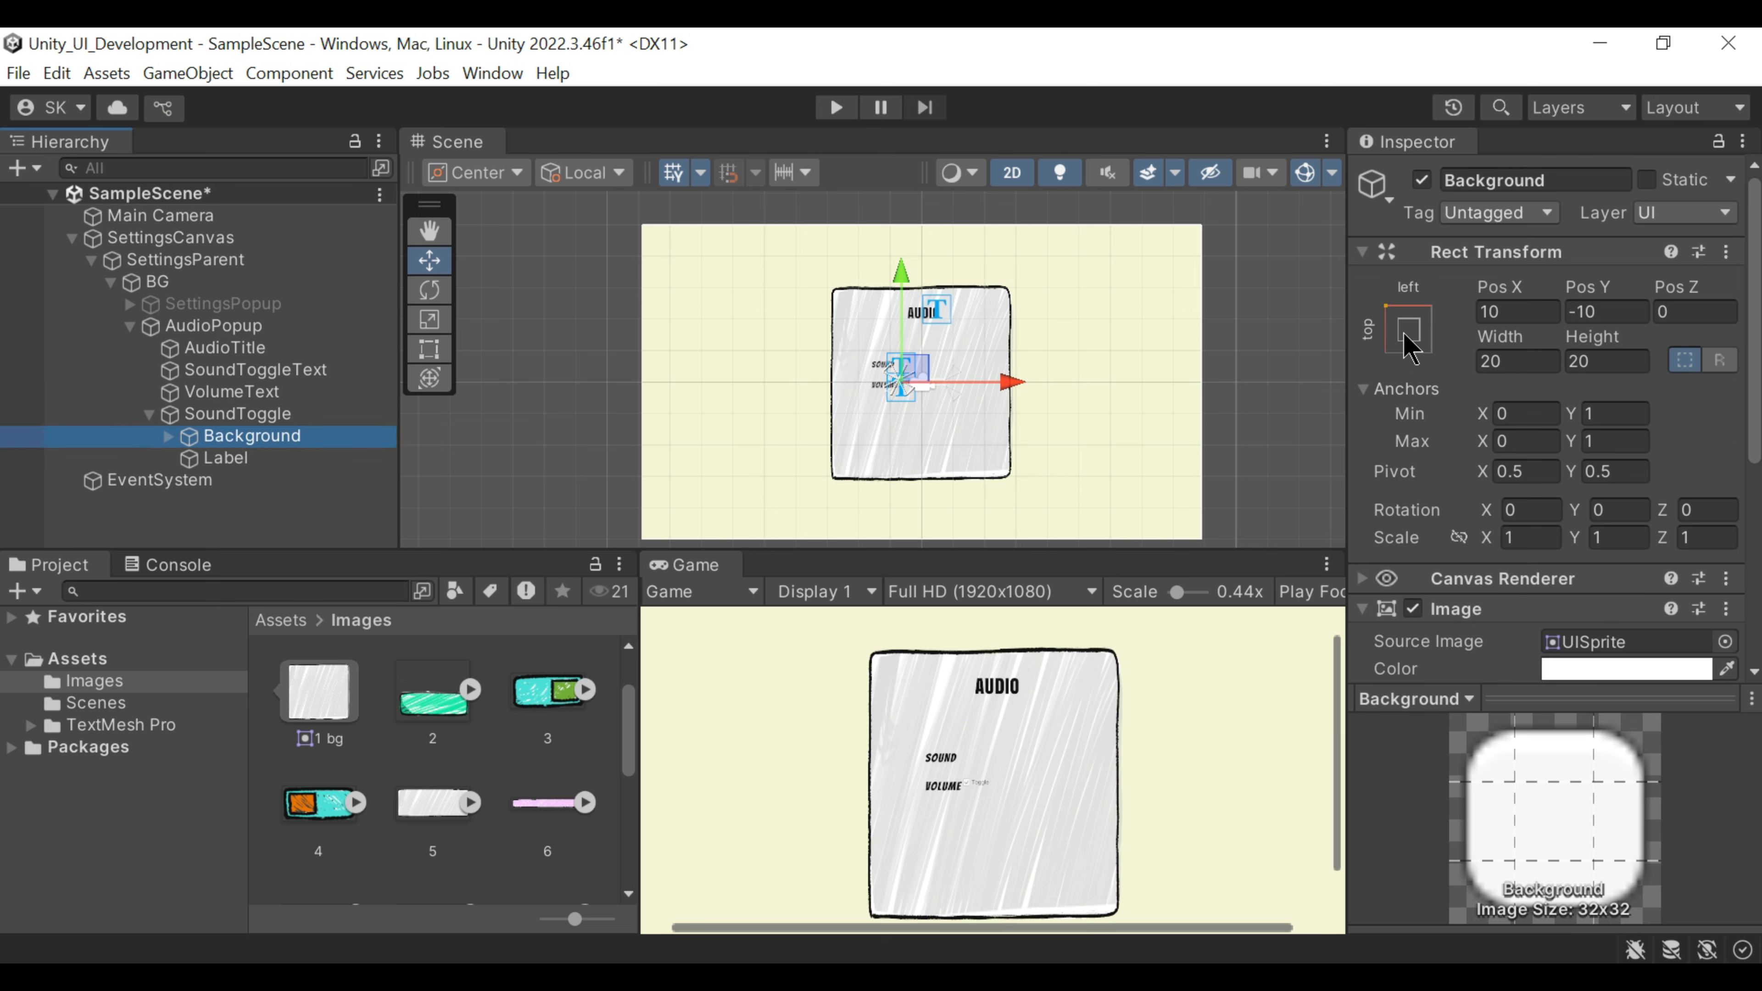
click(1408, 329)
alt+click(1703, 745)
click(268, 460)
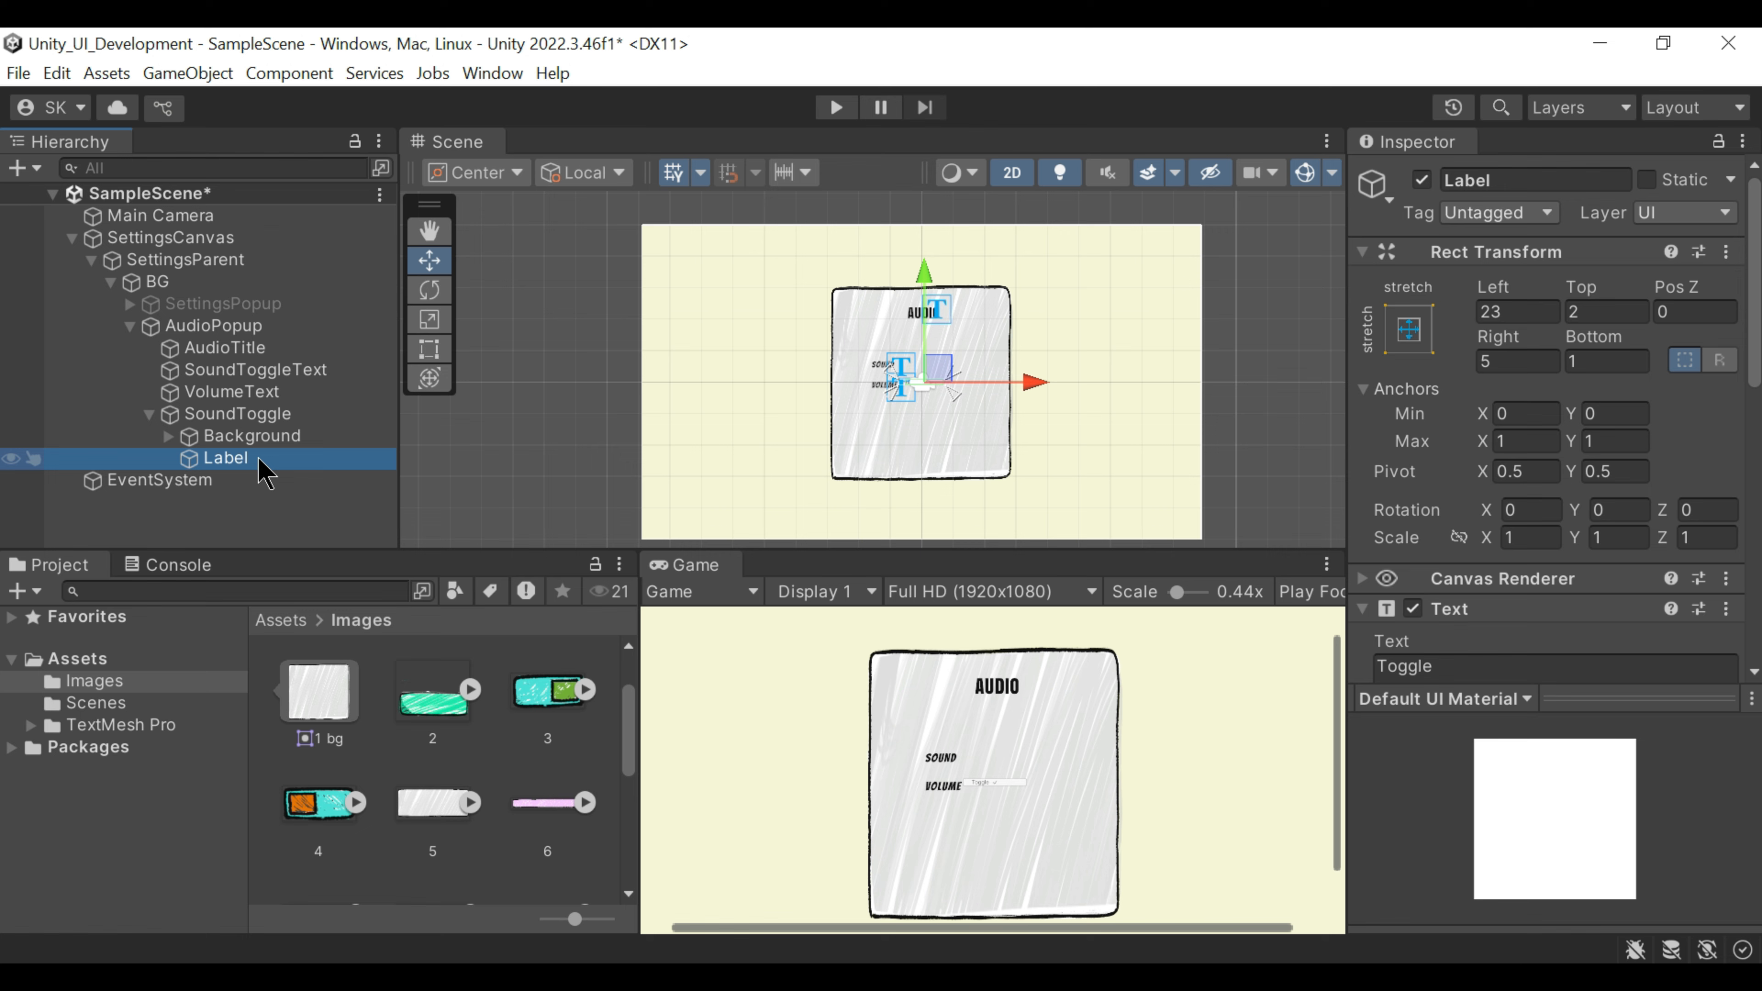
key(Delete)
Step: Review SoundToggle's Toggle settings and set its Background's source image to sprite 4
click(269, 435)
key(Up)
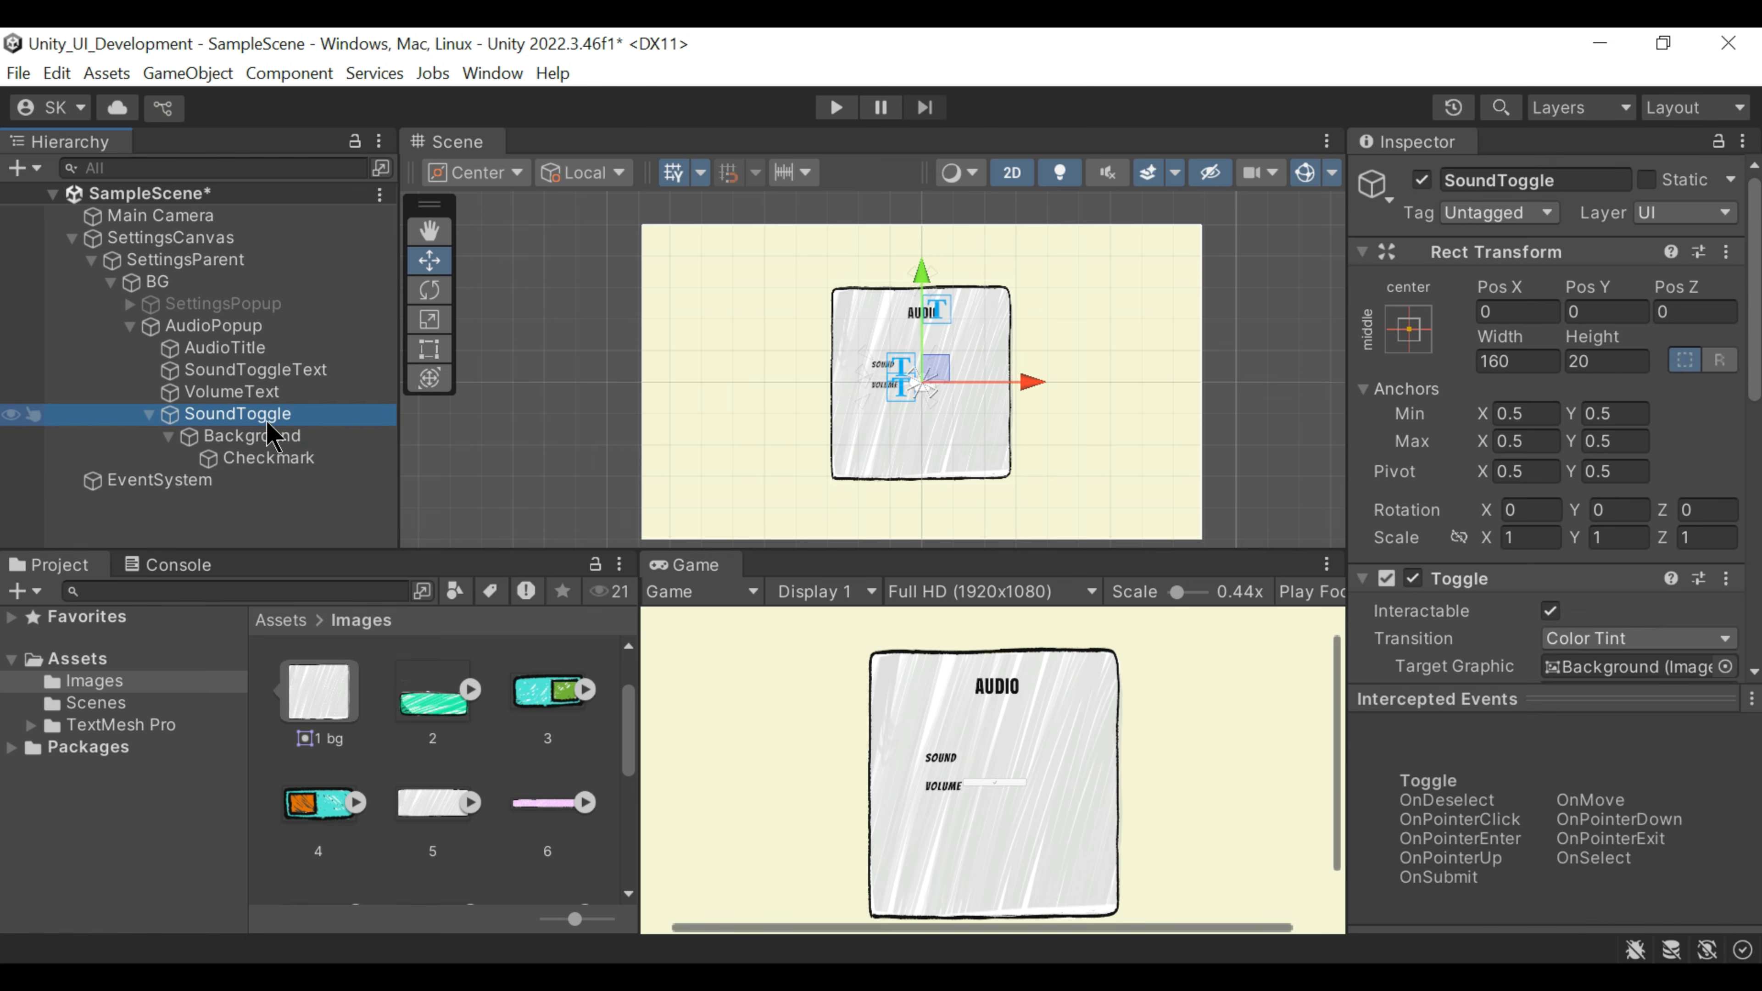
scroll(1381, 430, down, 10)
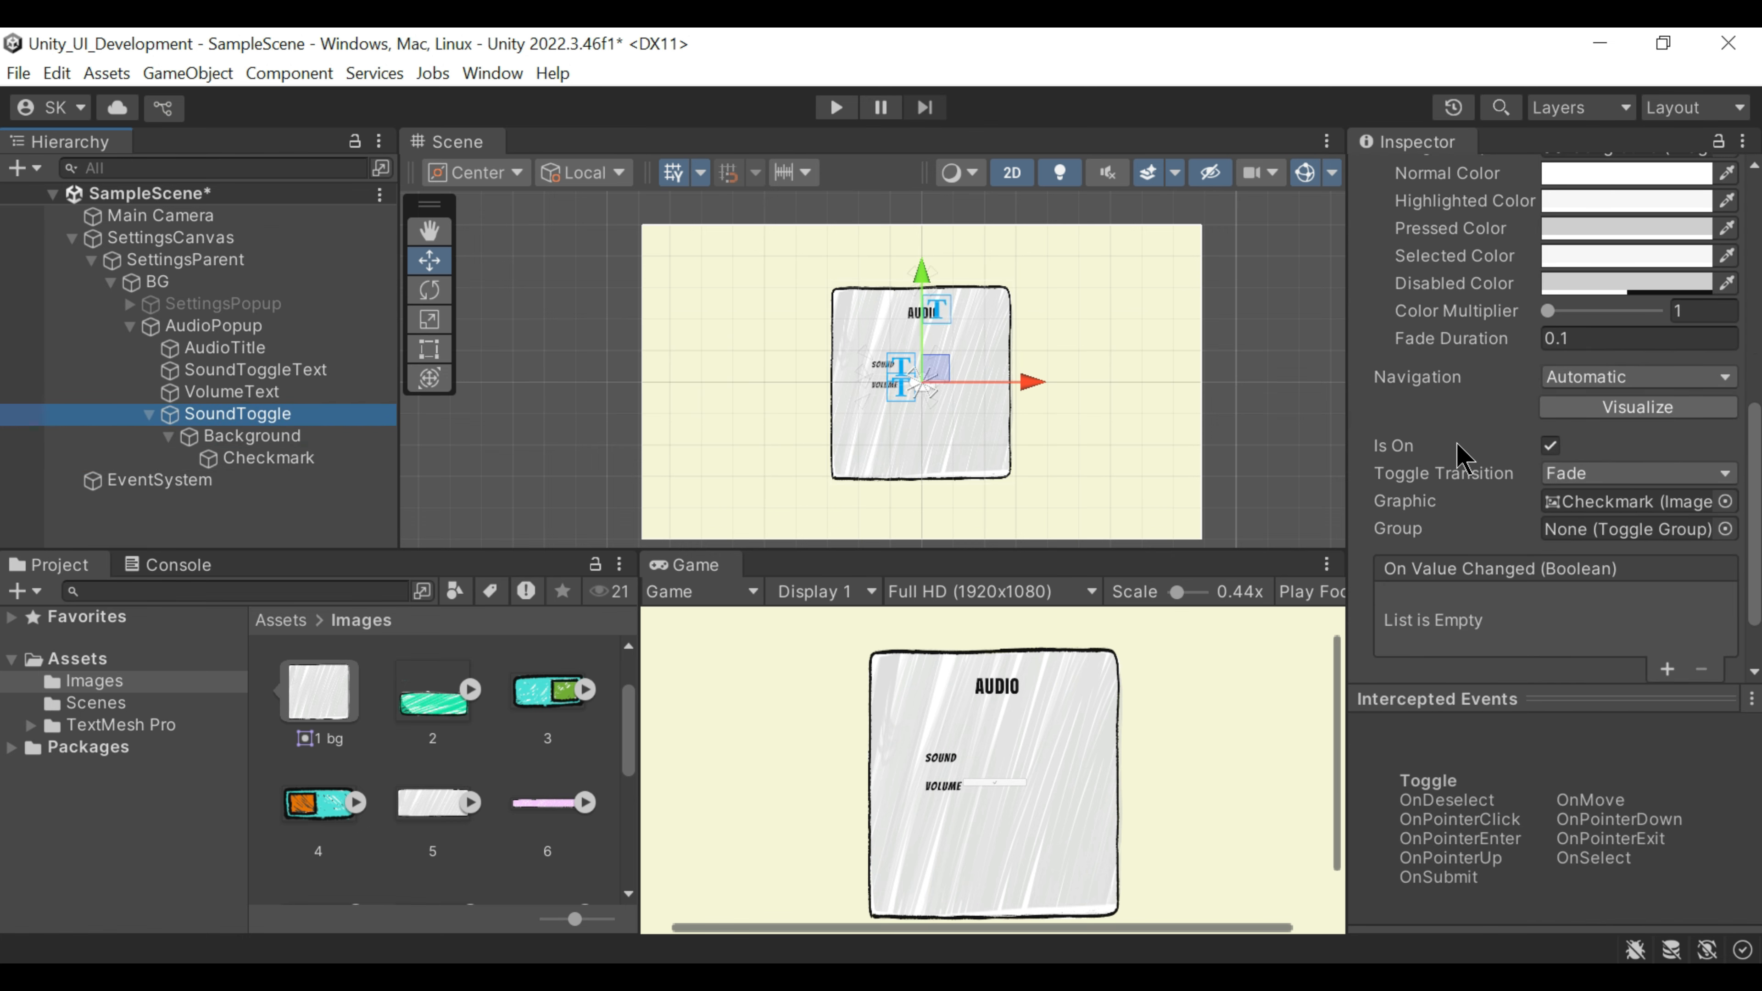
scroll(1466, 472, up, 5)
scroll(1467, 486, down, 4)
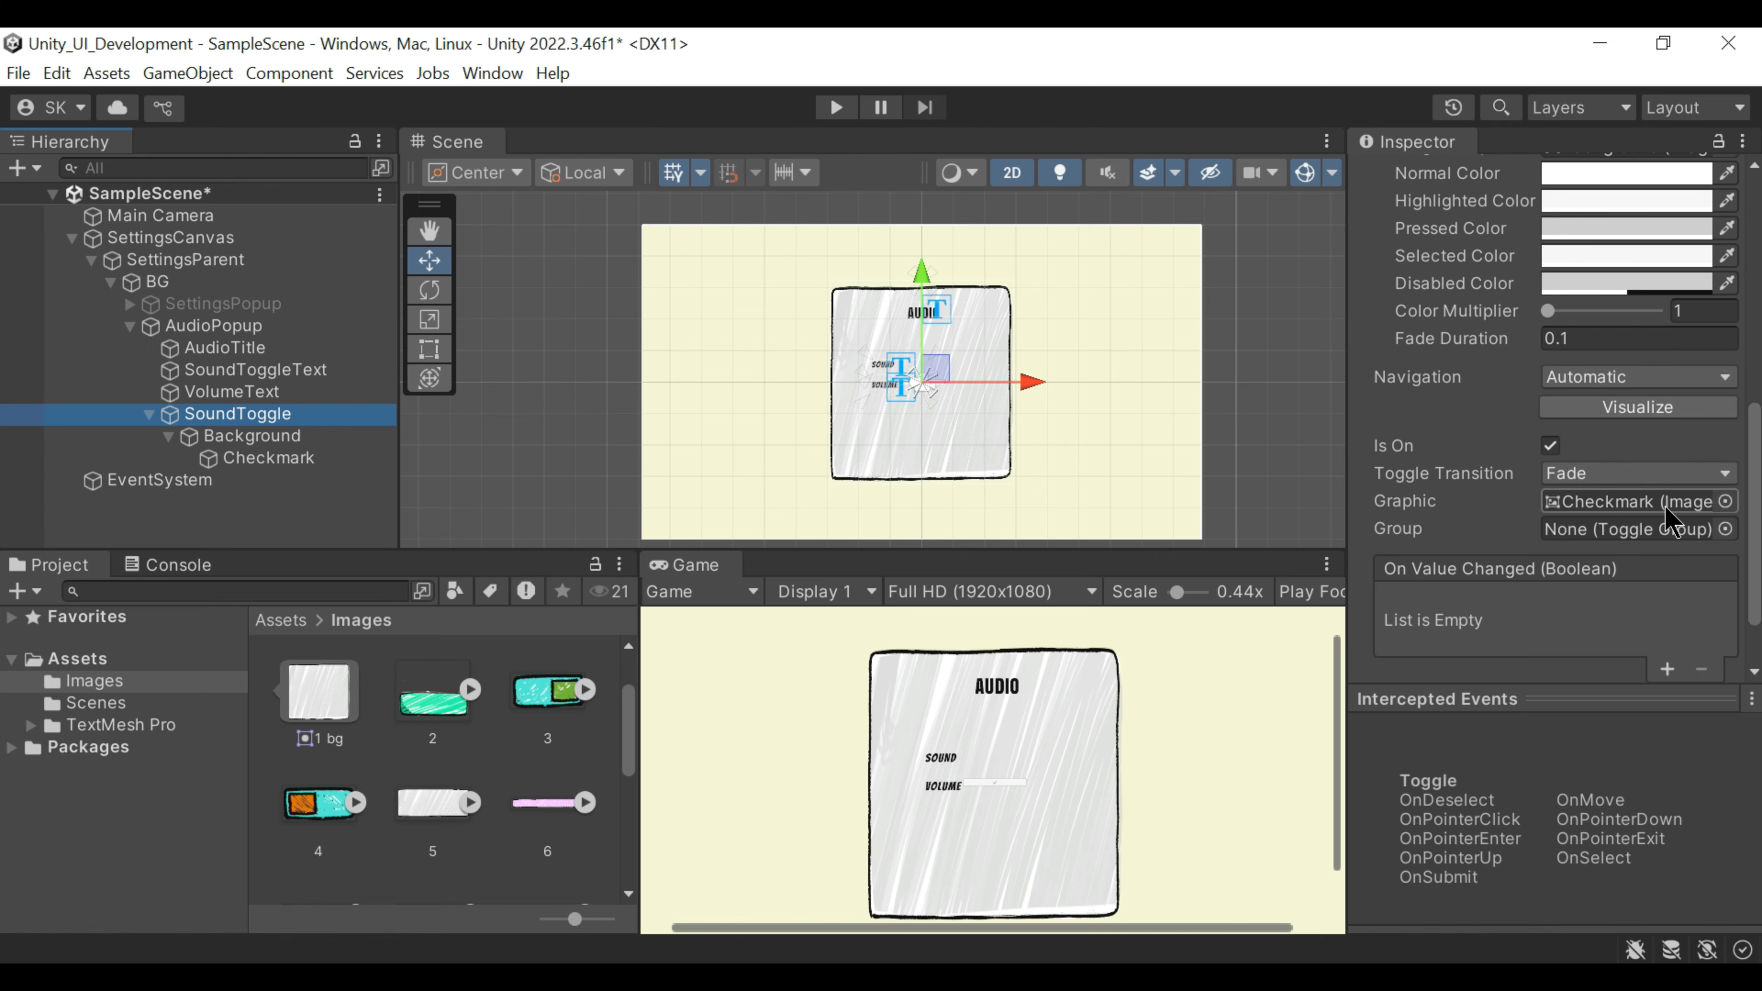
click(285, 438)
drag(317, 826, 1624, 292)
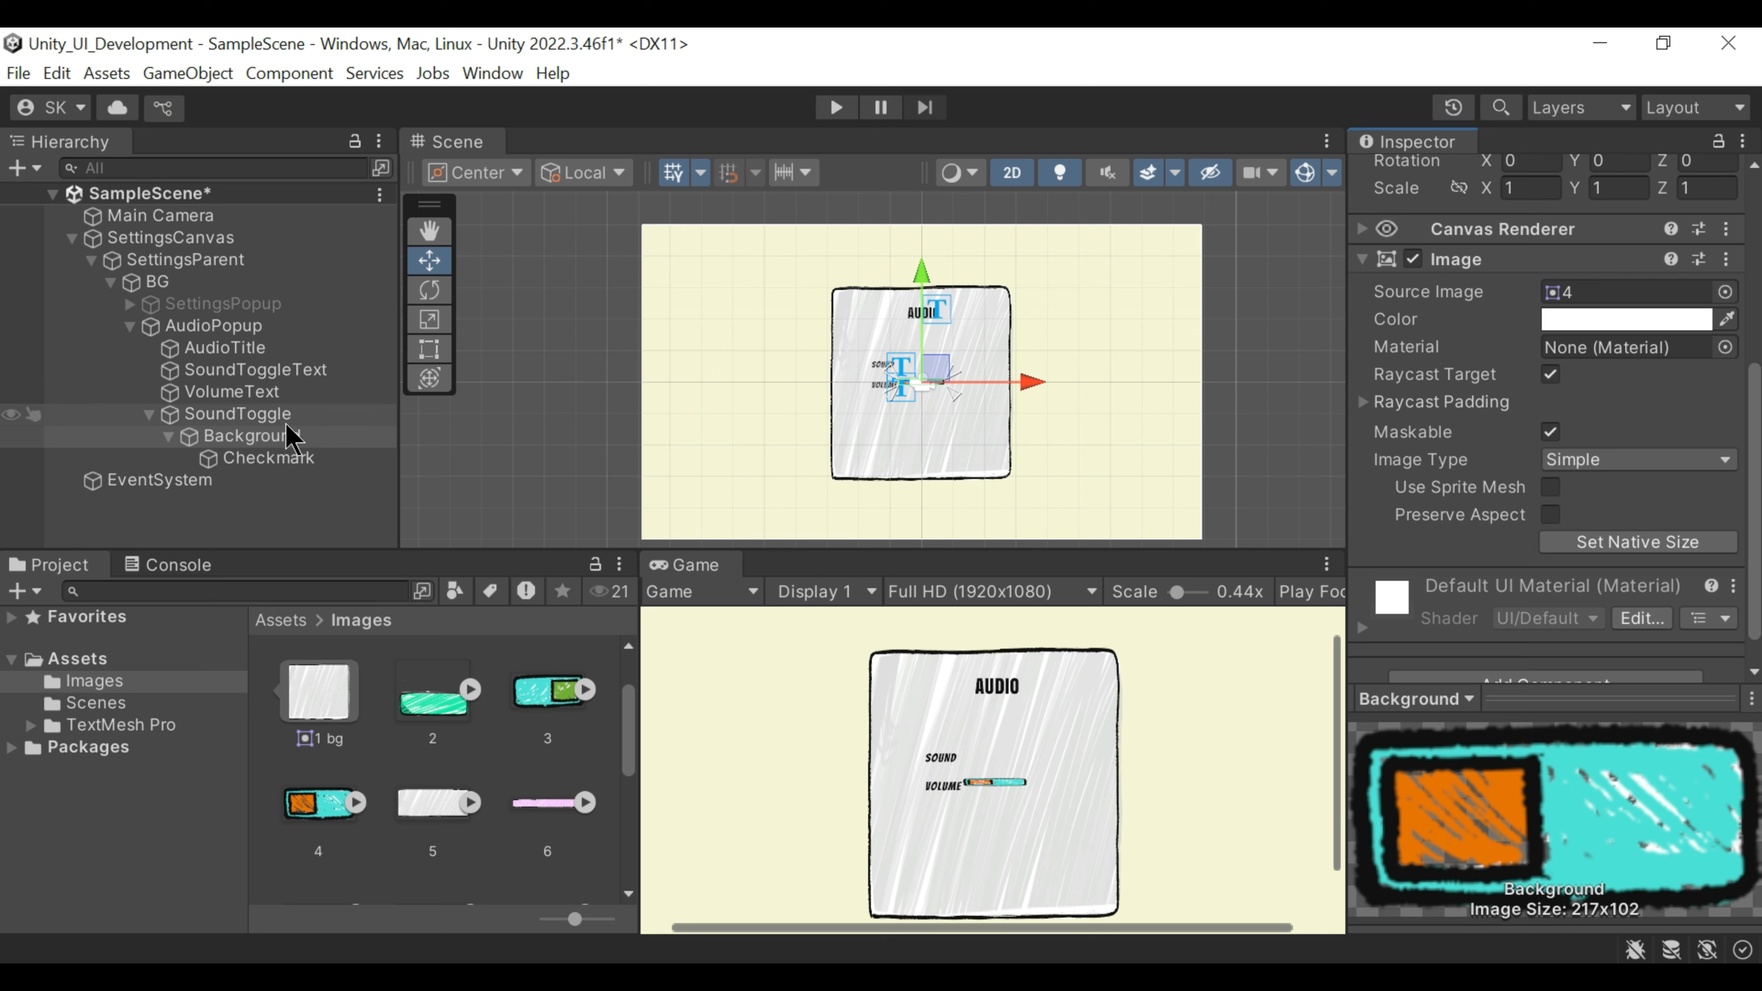
Step: Resize SoundToggle to 100 by 40 and move it beside the SOUND text
click(238, 414)
scroll(1595, 347, up, 5)
key(Tab)
click(930, 375)
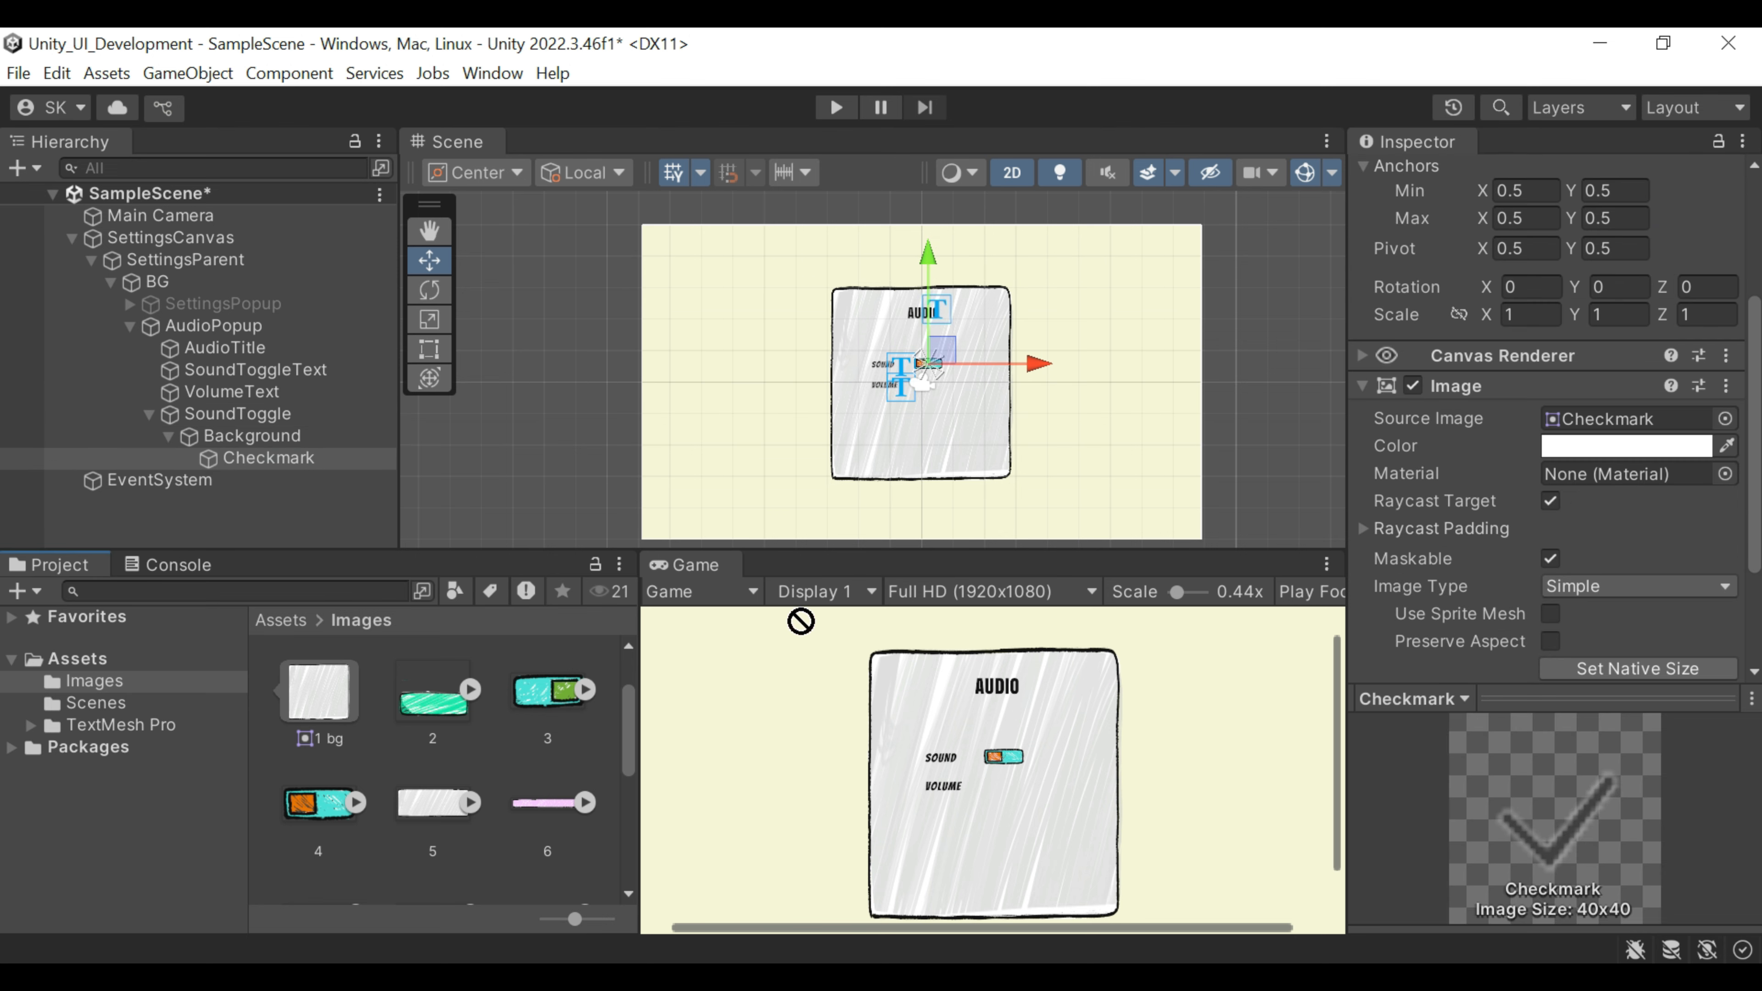
Step: Try a different source image on the Checkmark and move SoundToggle to about Pos X 63, Pos Y 63
click(1580, 420)
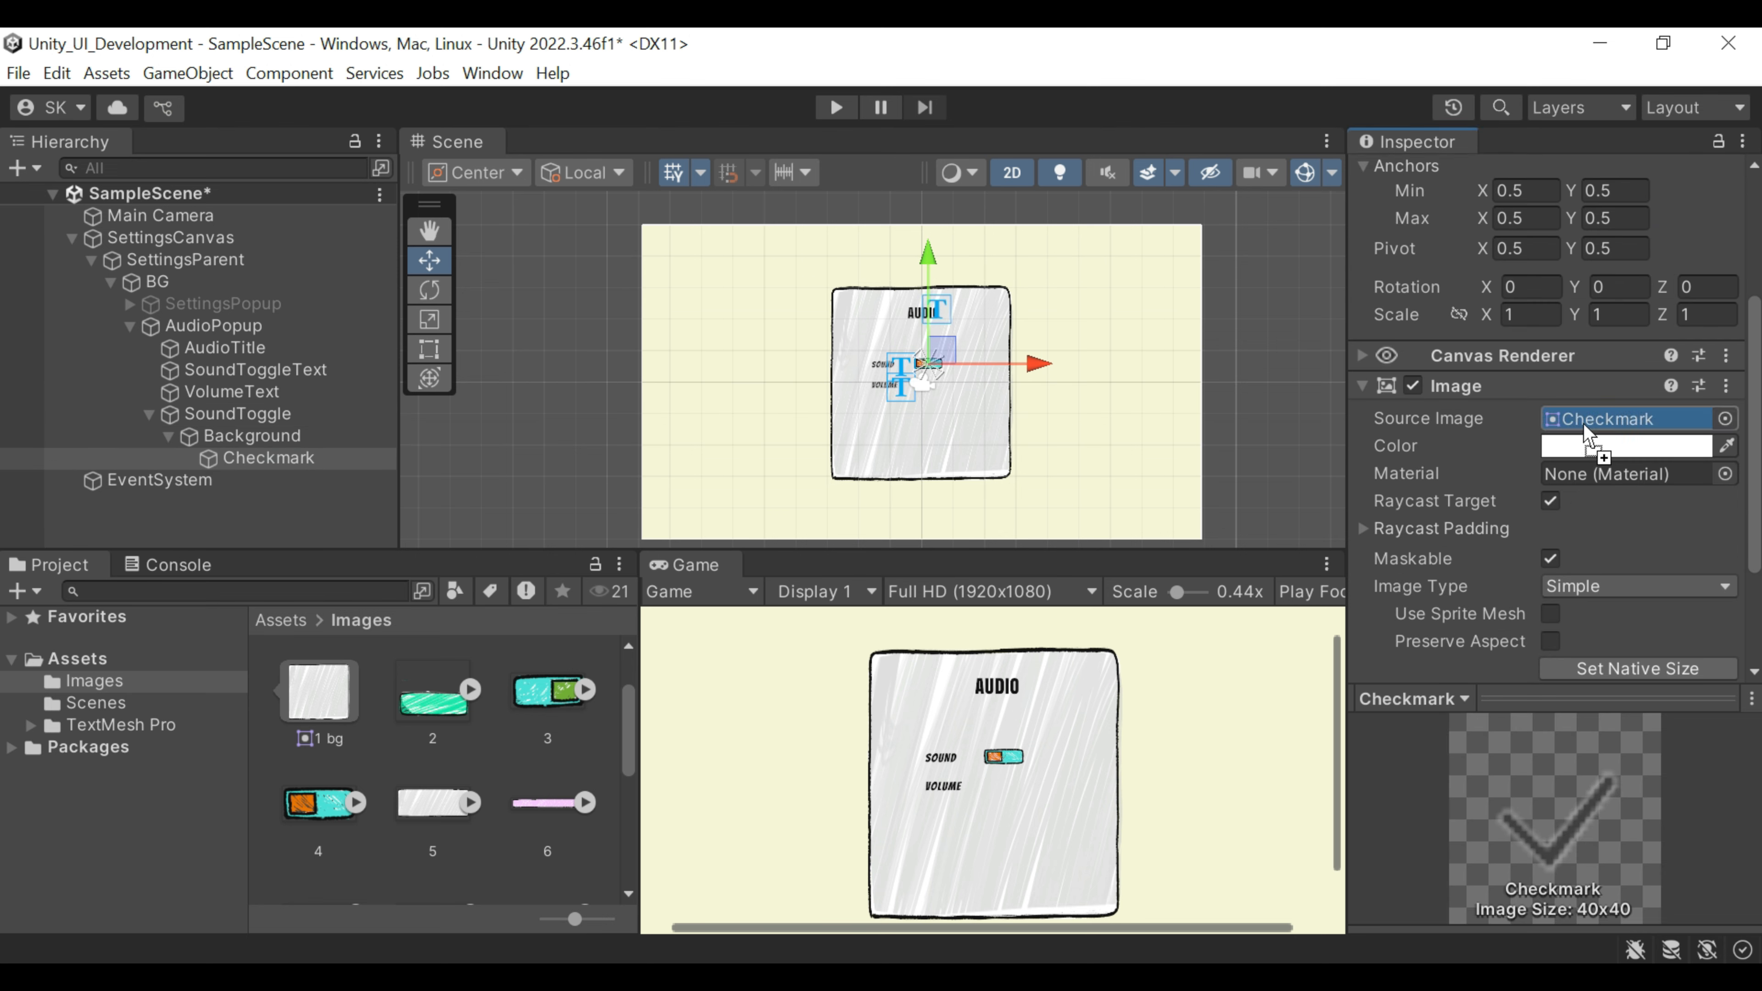
drag(1584, 426, 1585, 428)
click(249, 415)
drag(945, 347, 956, 345)
drag(942, 258, 942, 258)
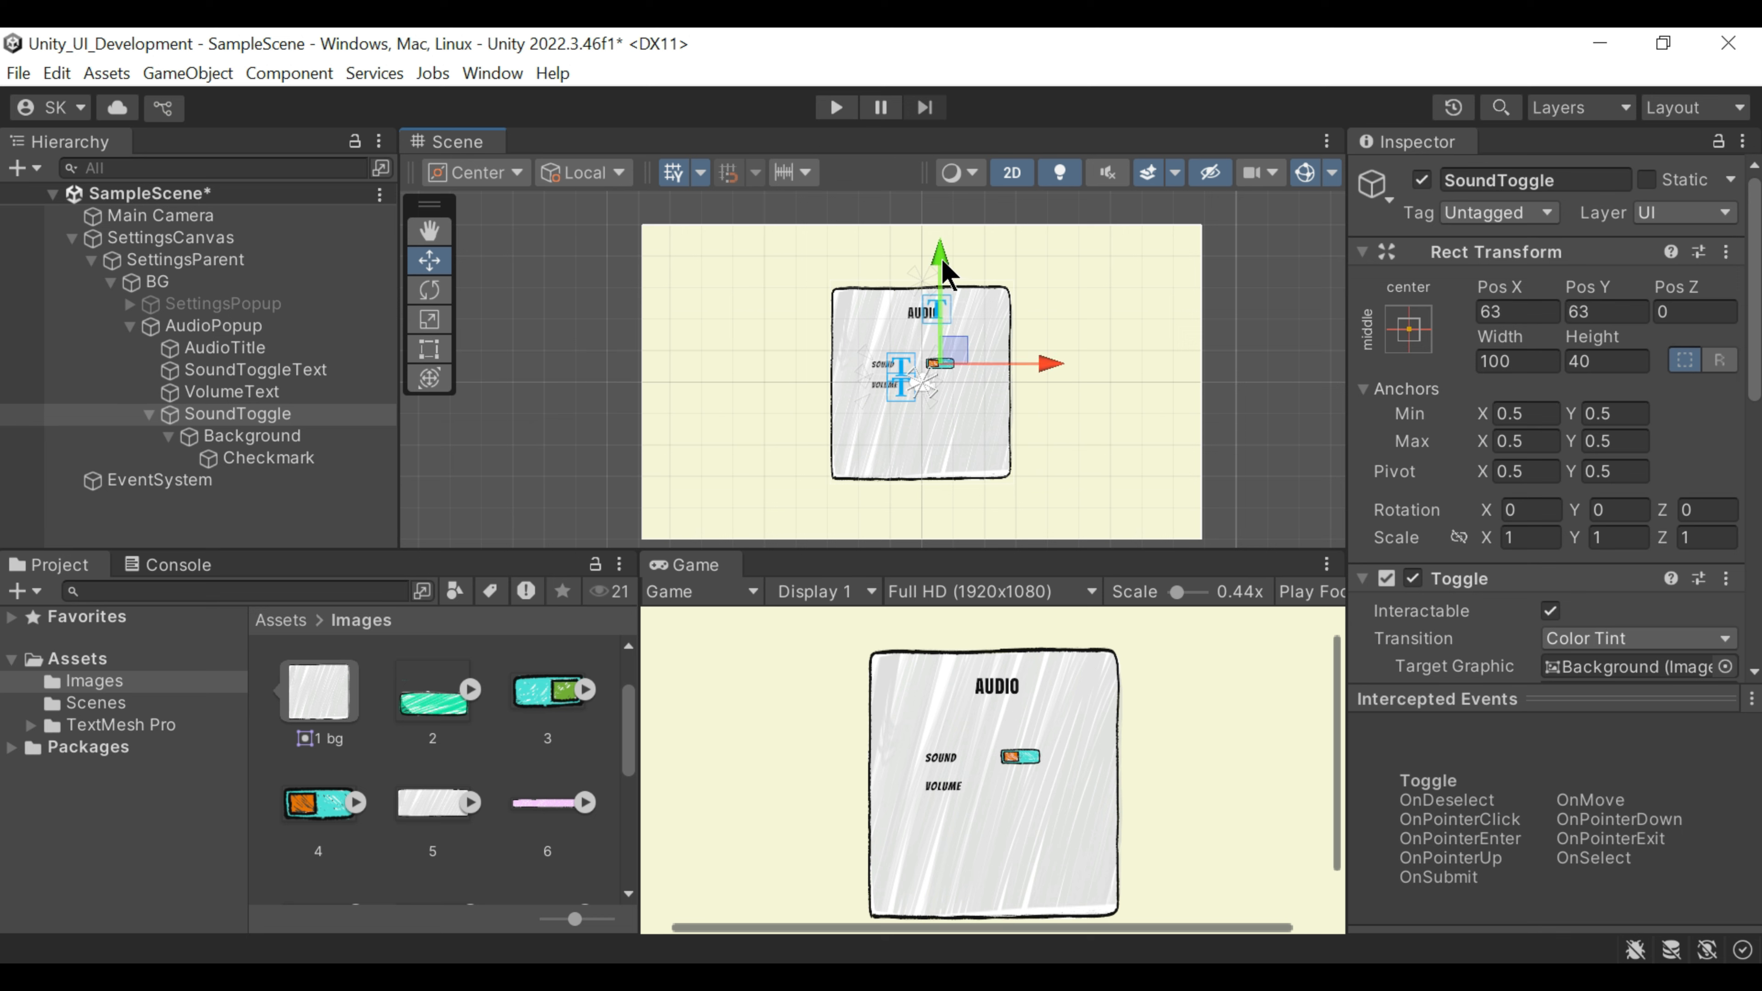
click(1427, 345)
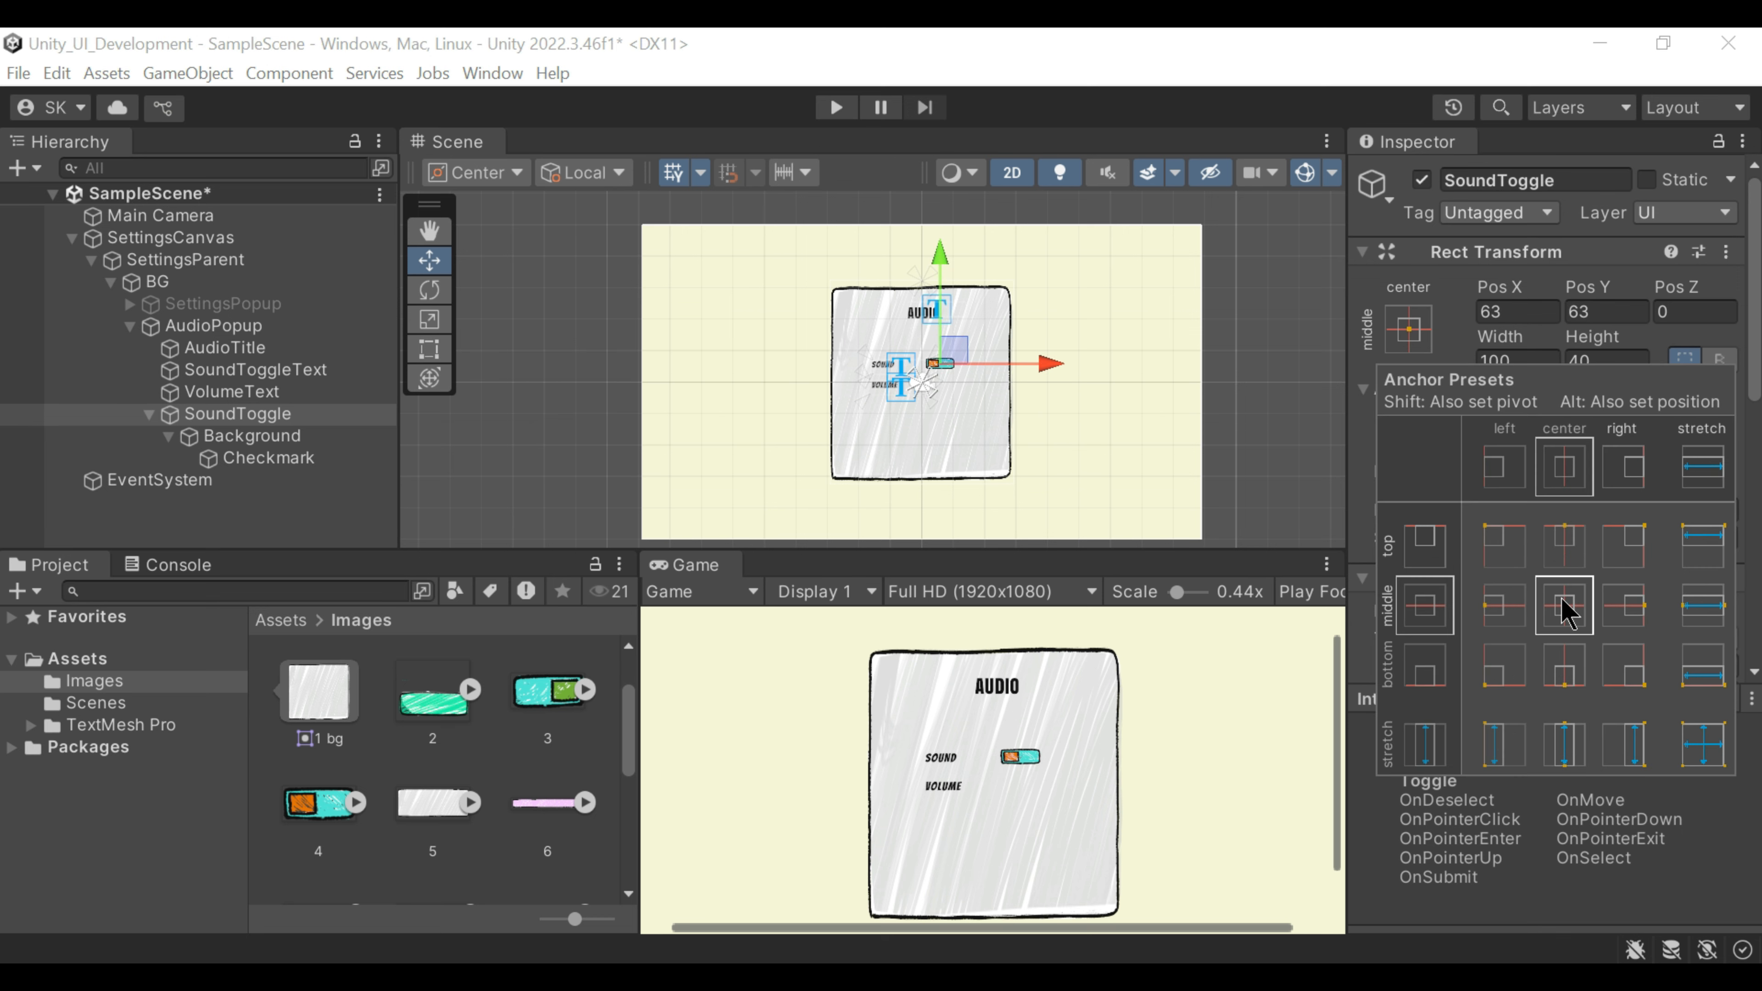
drag(959, 360, 901, 380)
Step: Set the Checkmark's source image to sprite 3 and stretch it over the toggle's Background
click(251, 435)
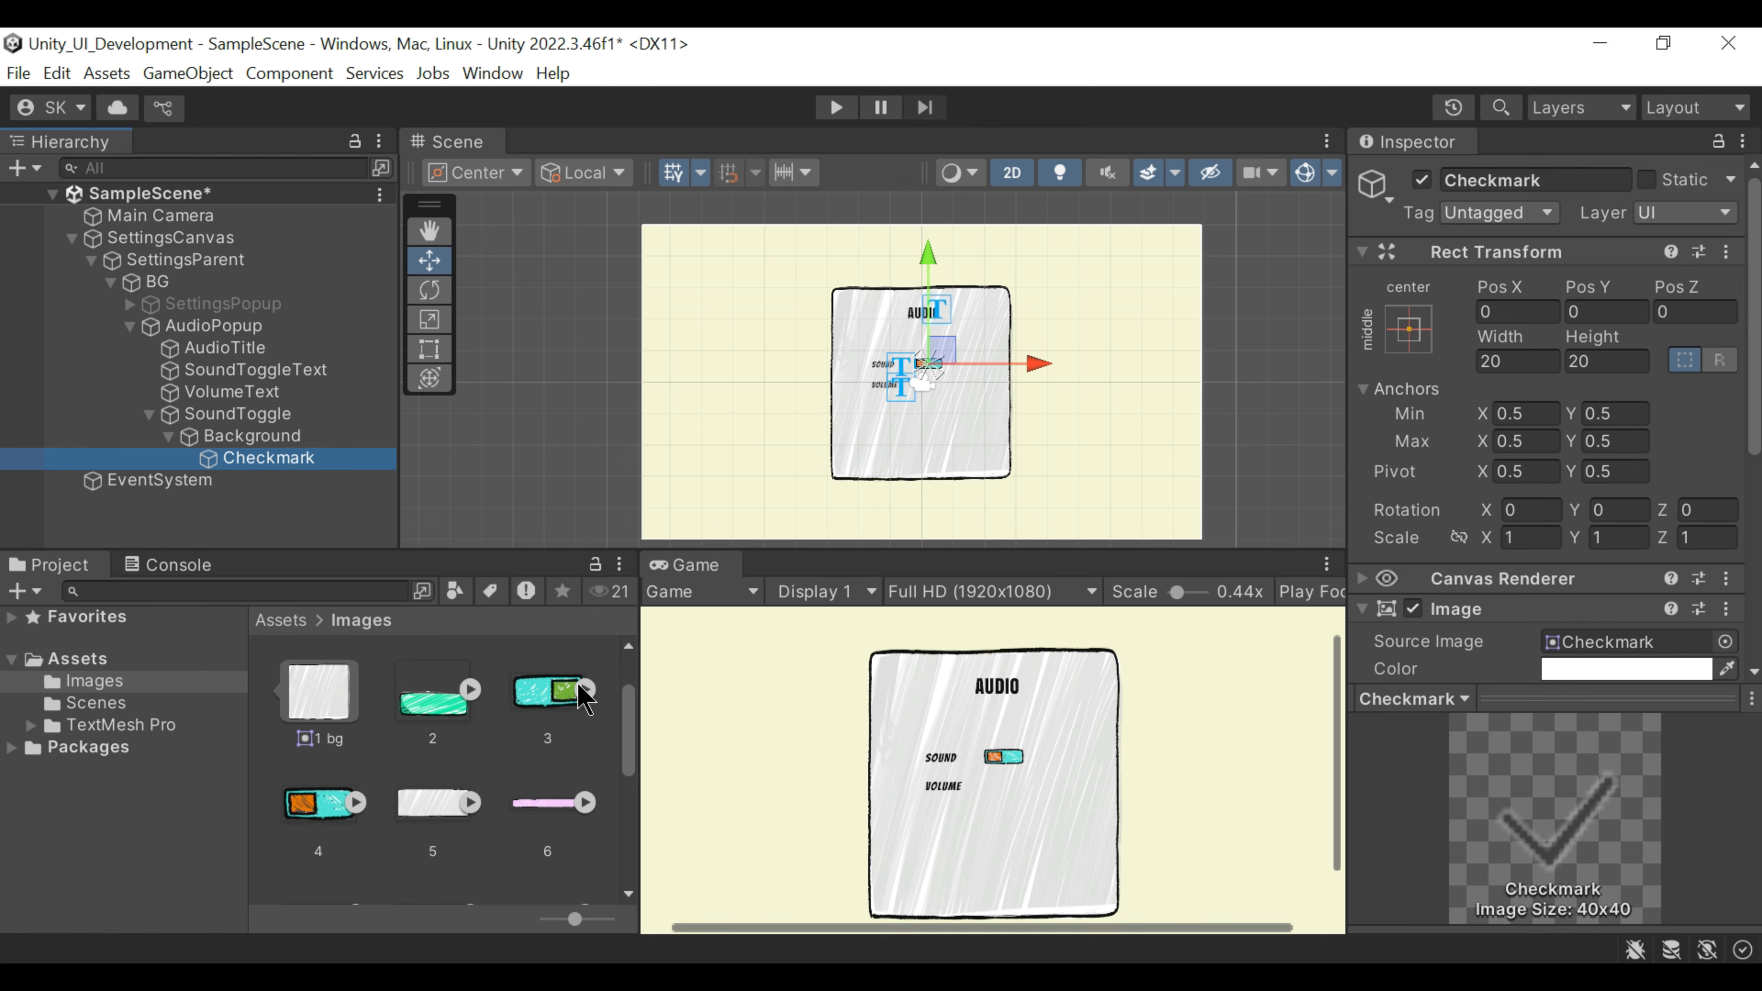
scroll(1526, 625, down, 4)
drag(576, 694, 1595, 409)
scroll(1526, 486, up, 4)
click(1408, 329)
click(1703, 757)
Step: Toggle SoundToggle's Is On option and test the toggle in Play mode
click(237, 414)
scroll(1602, 503, down, 7)
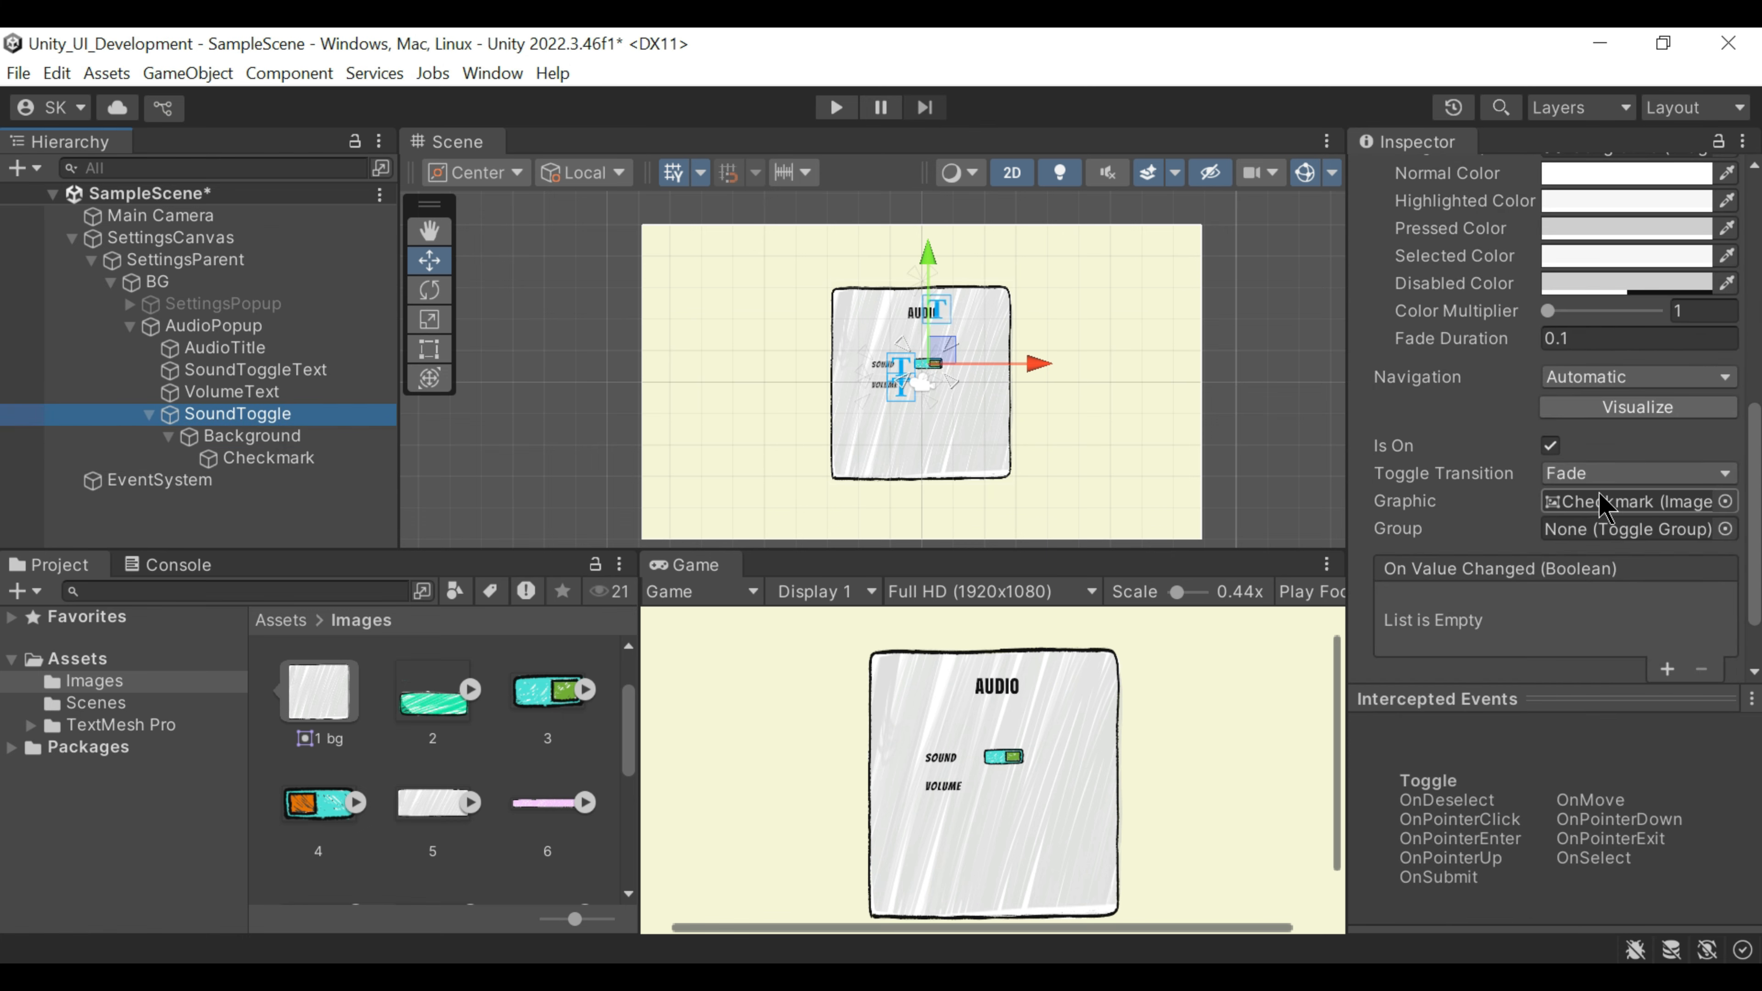
click(1551, 446)
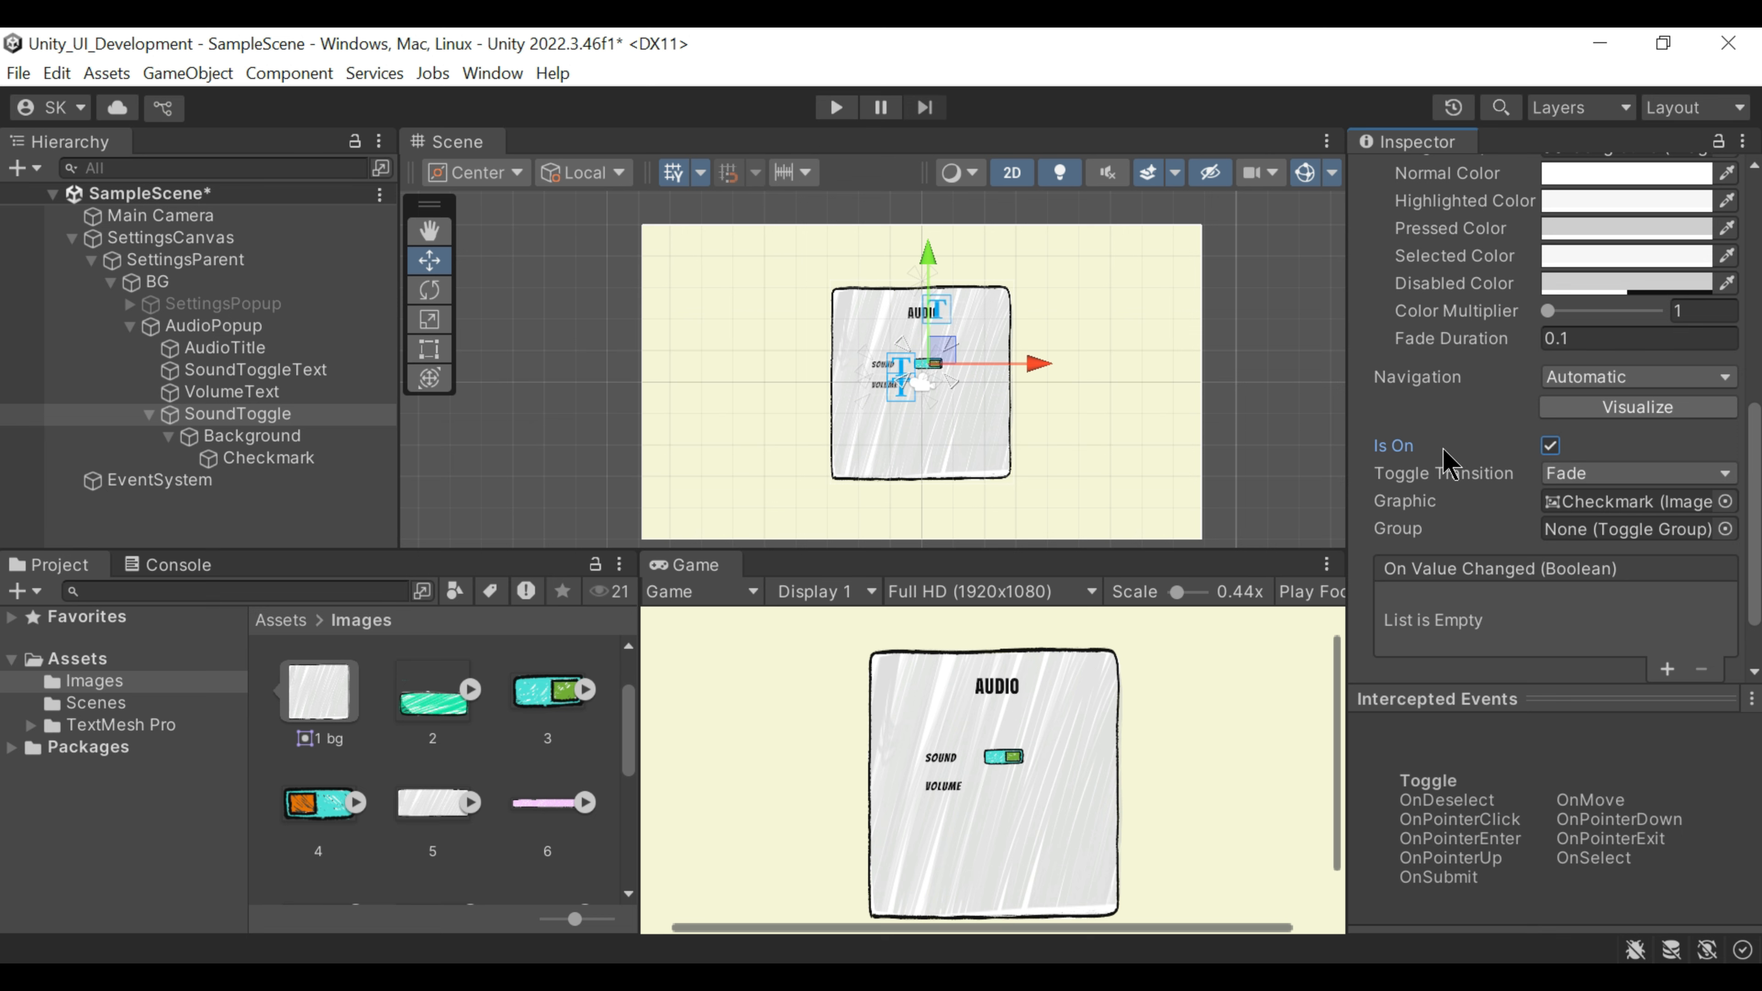
click(835, 110)
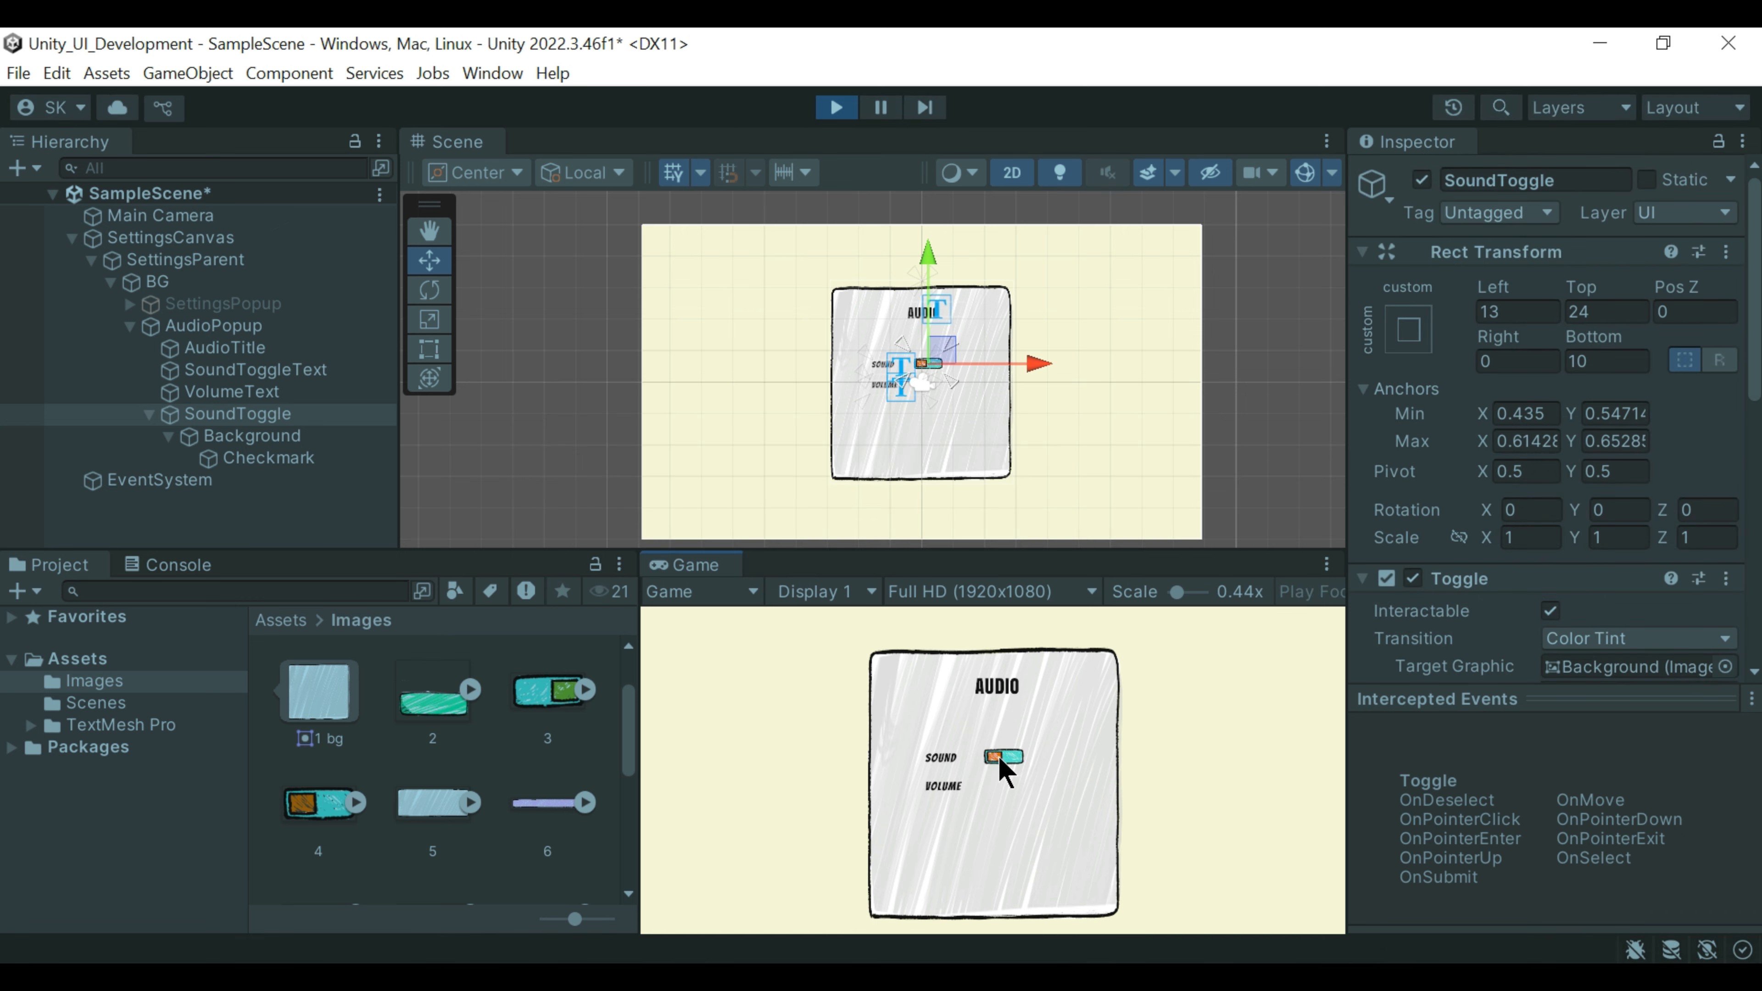
click(835, 109)
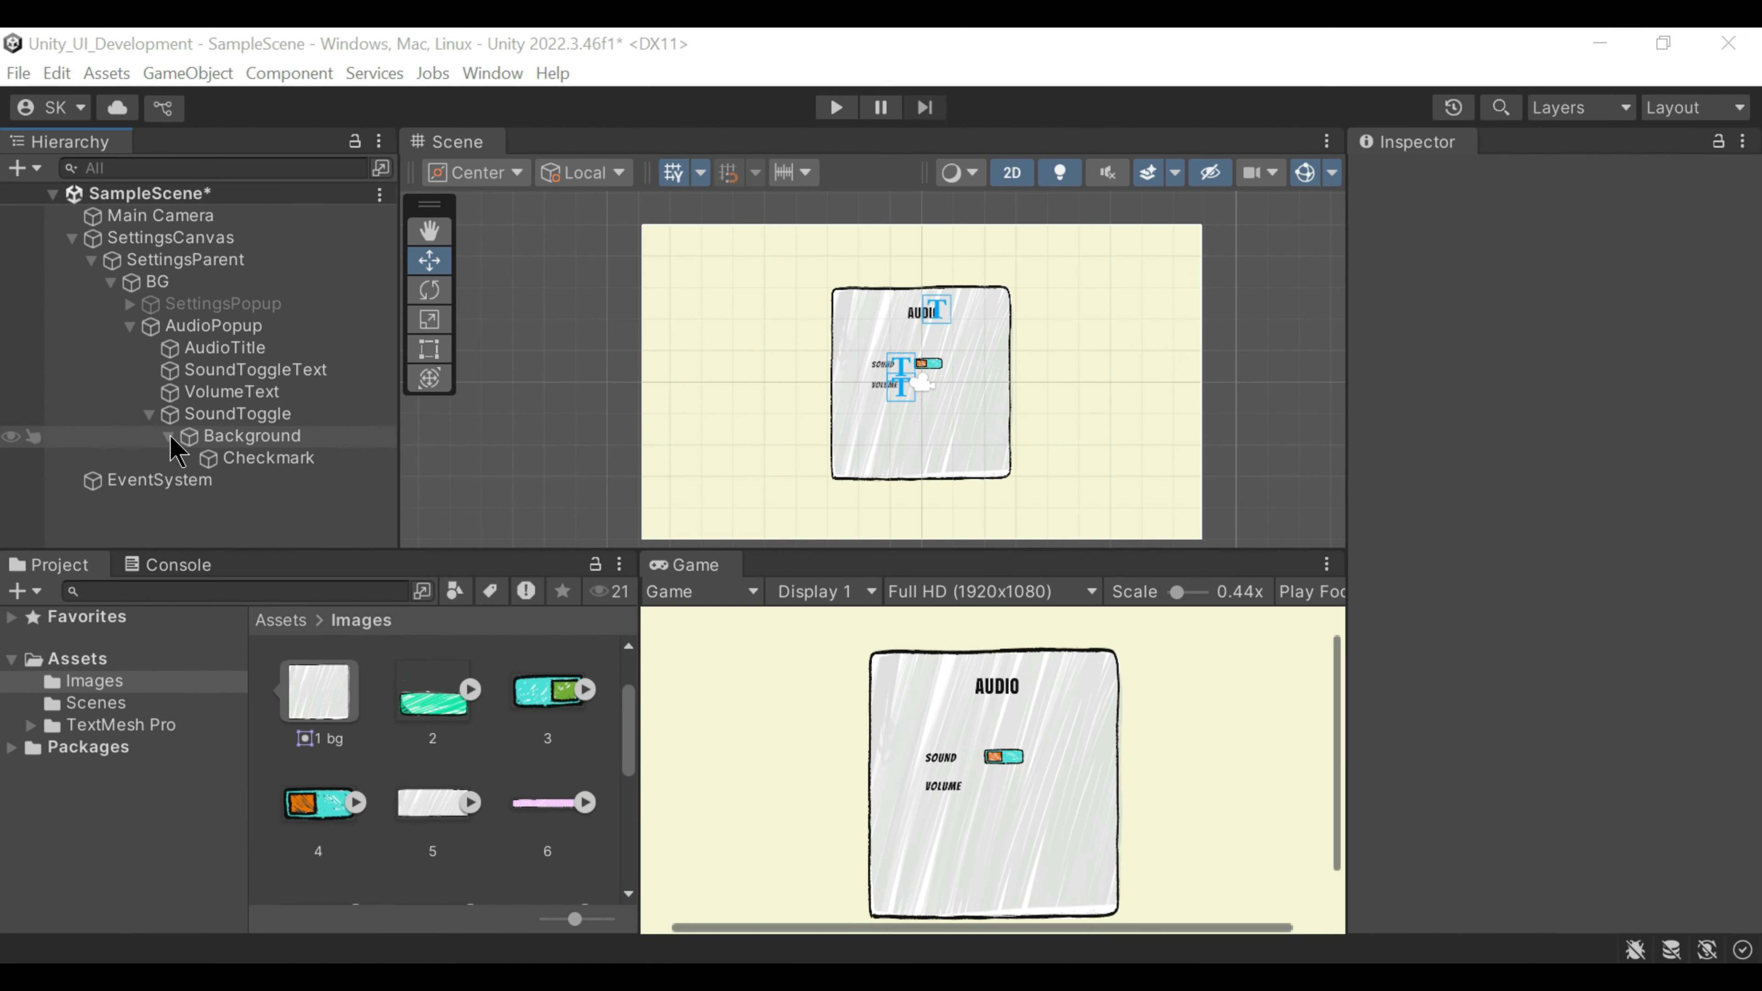
Step: Shift SoundToggle further right and move VolumeText further below the SOUND text
drag(1044, 364, 1050, 378)
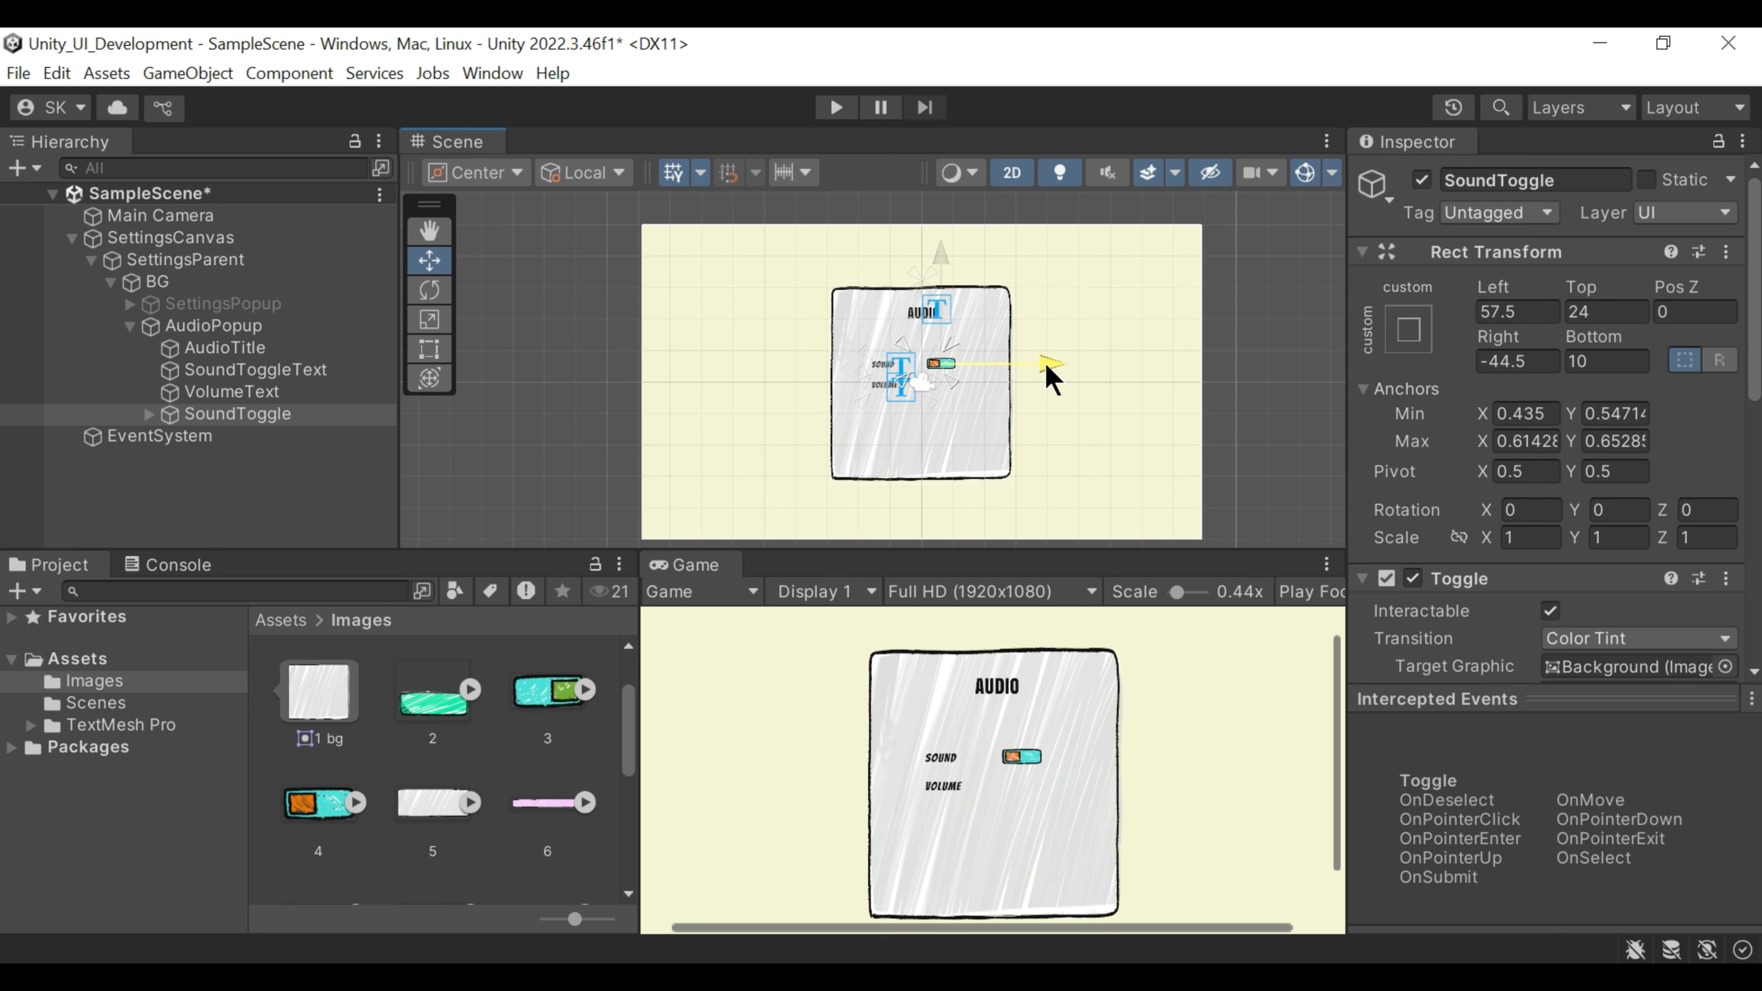
click(229, 393)
drag(900, 282, 900, 298)
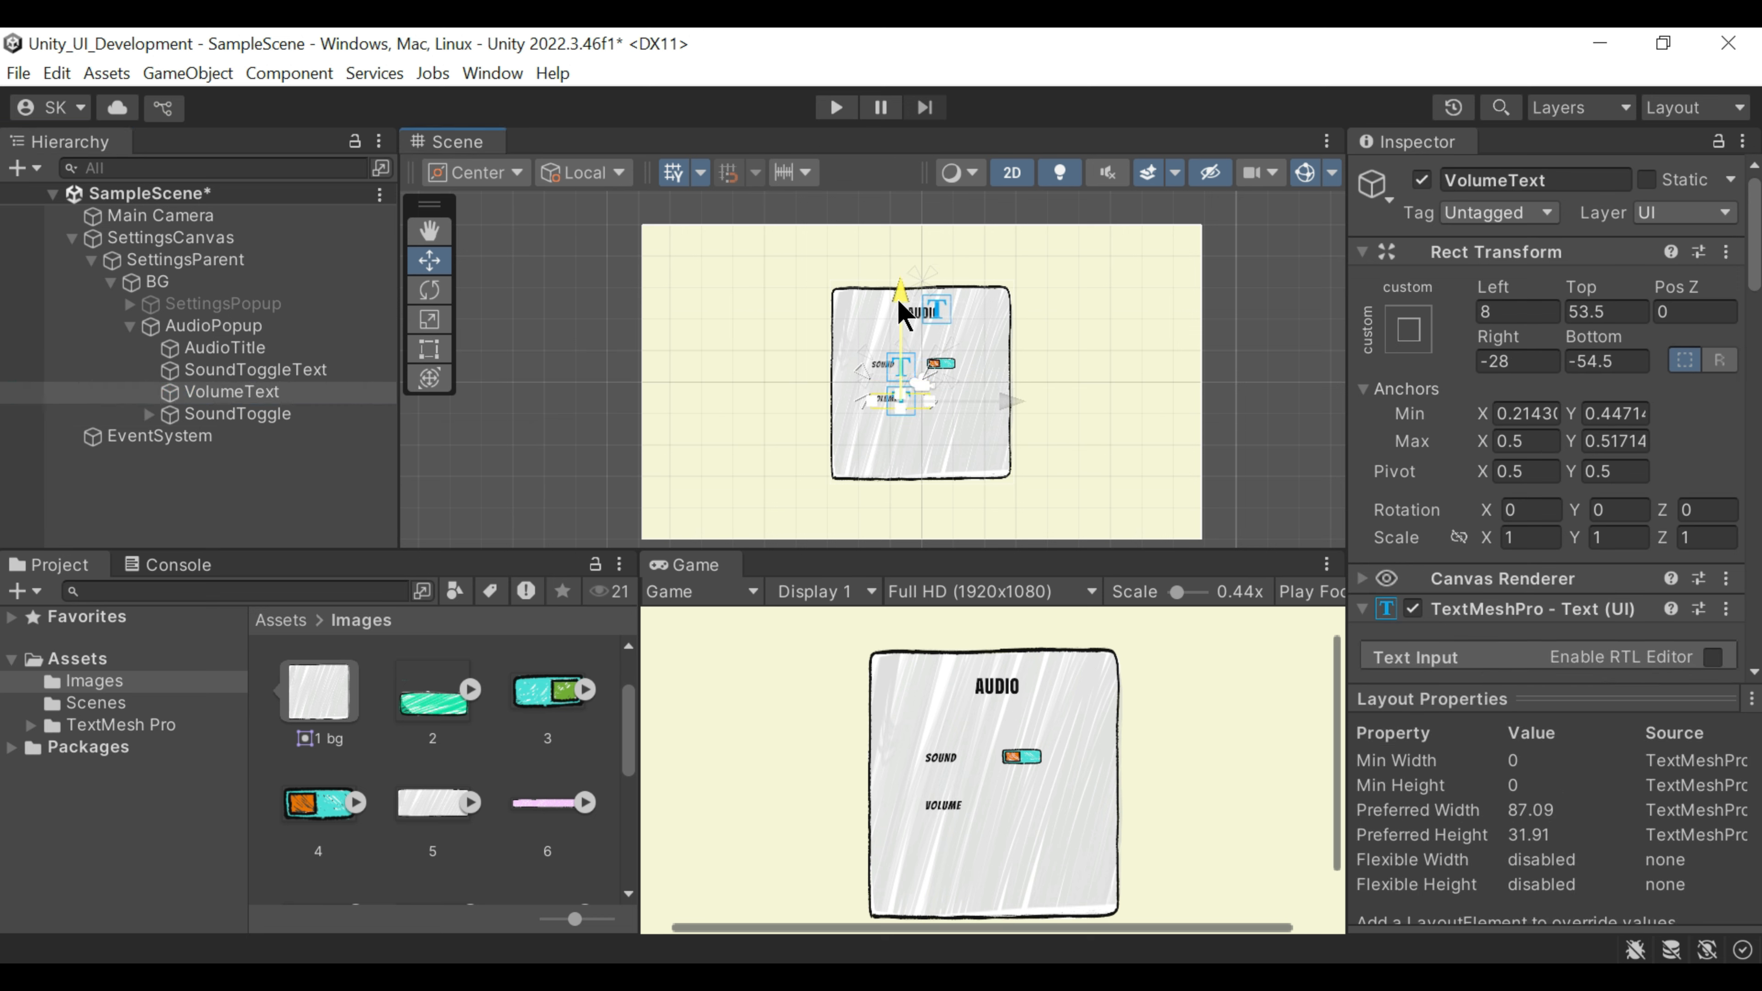
Step: Fit VolumeText's anchors closely around the text, about Min 0.23, 0.37 and Max 0.5, 0.45
scroll(901, 397, up, 5)
drag(862, 402, 837, 426)
scroll(905, 401, up, 5)
drag(840, 359, 842, 399)
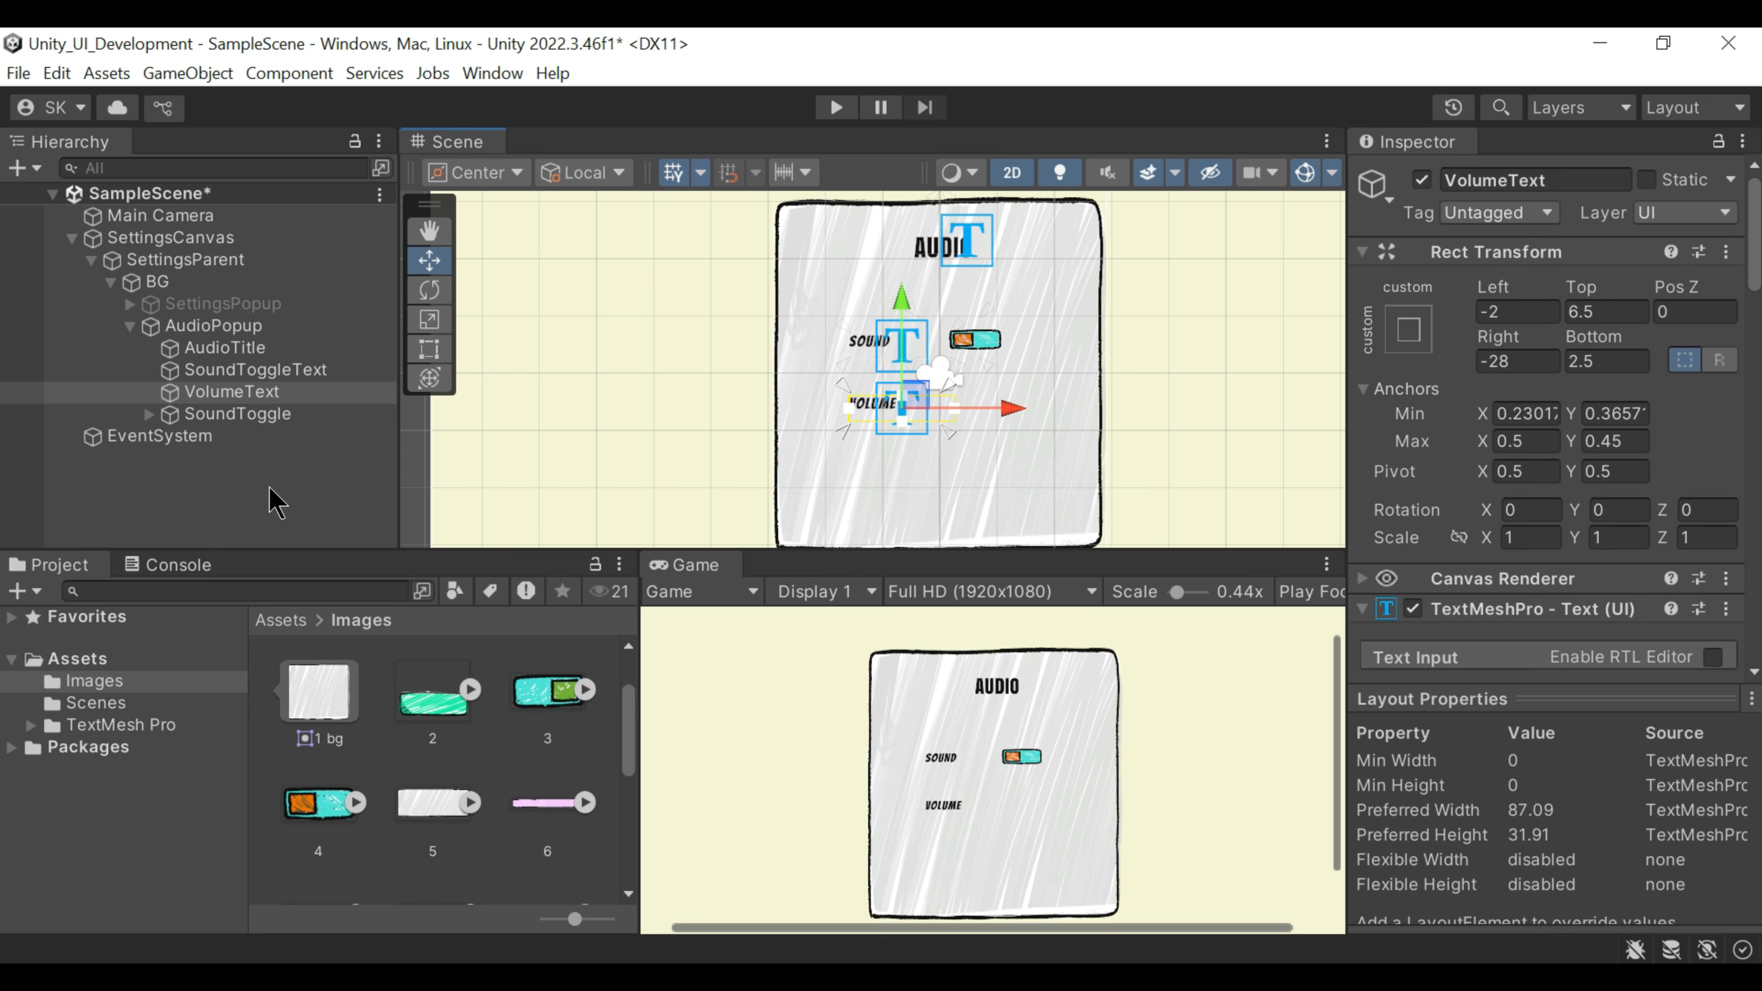
click(276, 502)
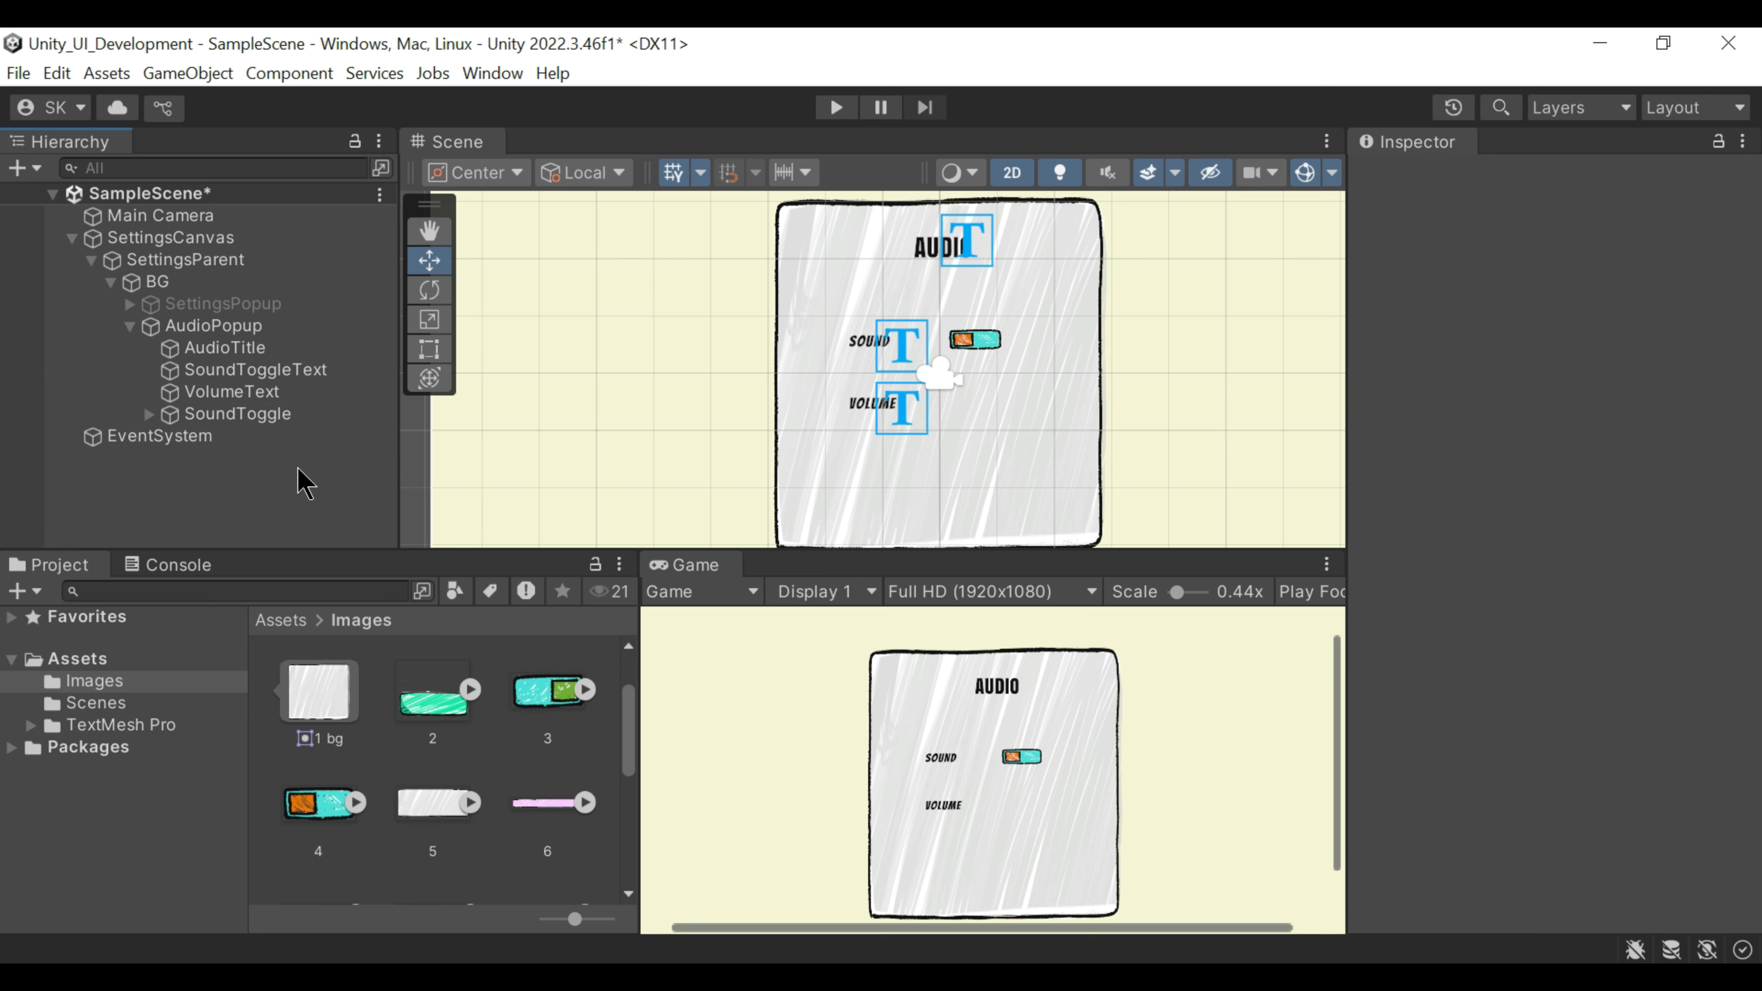
Step: Fit SoundToggle's anchors closely around the toggle, about Min 0.53, 0.55 and Max 0.69, 0.63
click(276, 414)
drag(991, 378, 1012, 373)
drag(937, 375, 1013, 366)
click(1015, 312)
click(276, 413)
drag(940, 313, 942, 320)
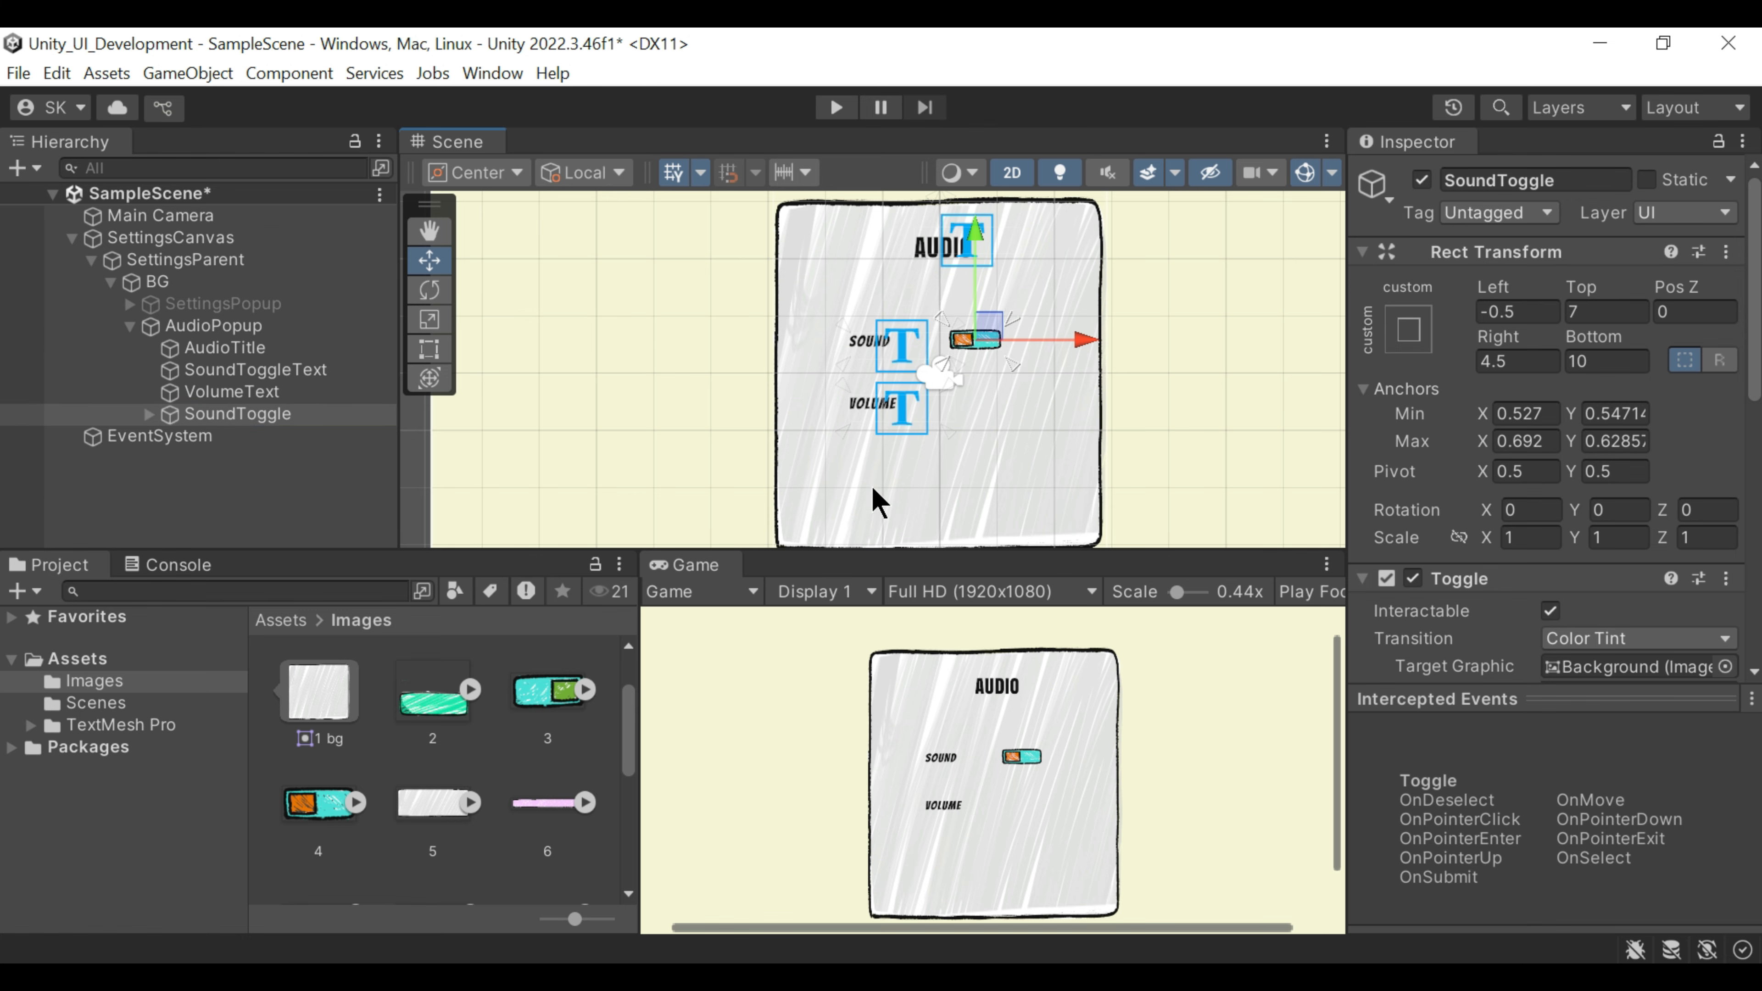
click(297, 520)
Step: Add a UI Slider inside AudioPopup, name it VolumeSlider and show its child objects
click(222, 325)
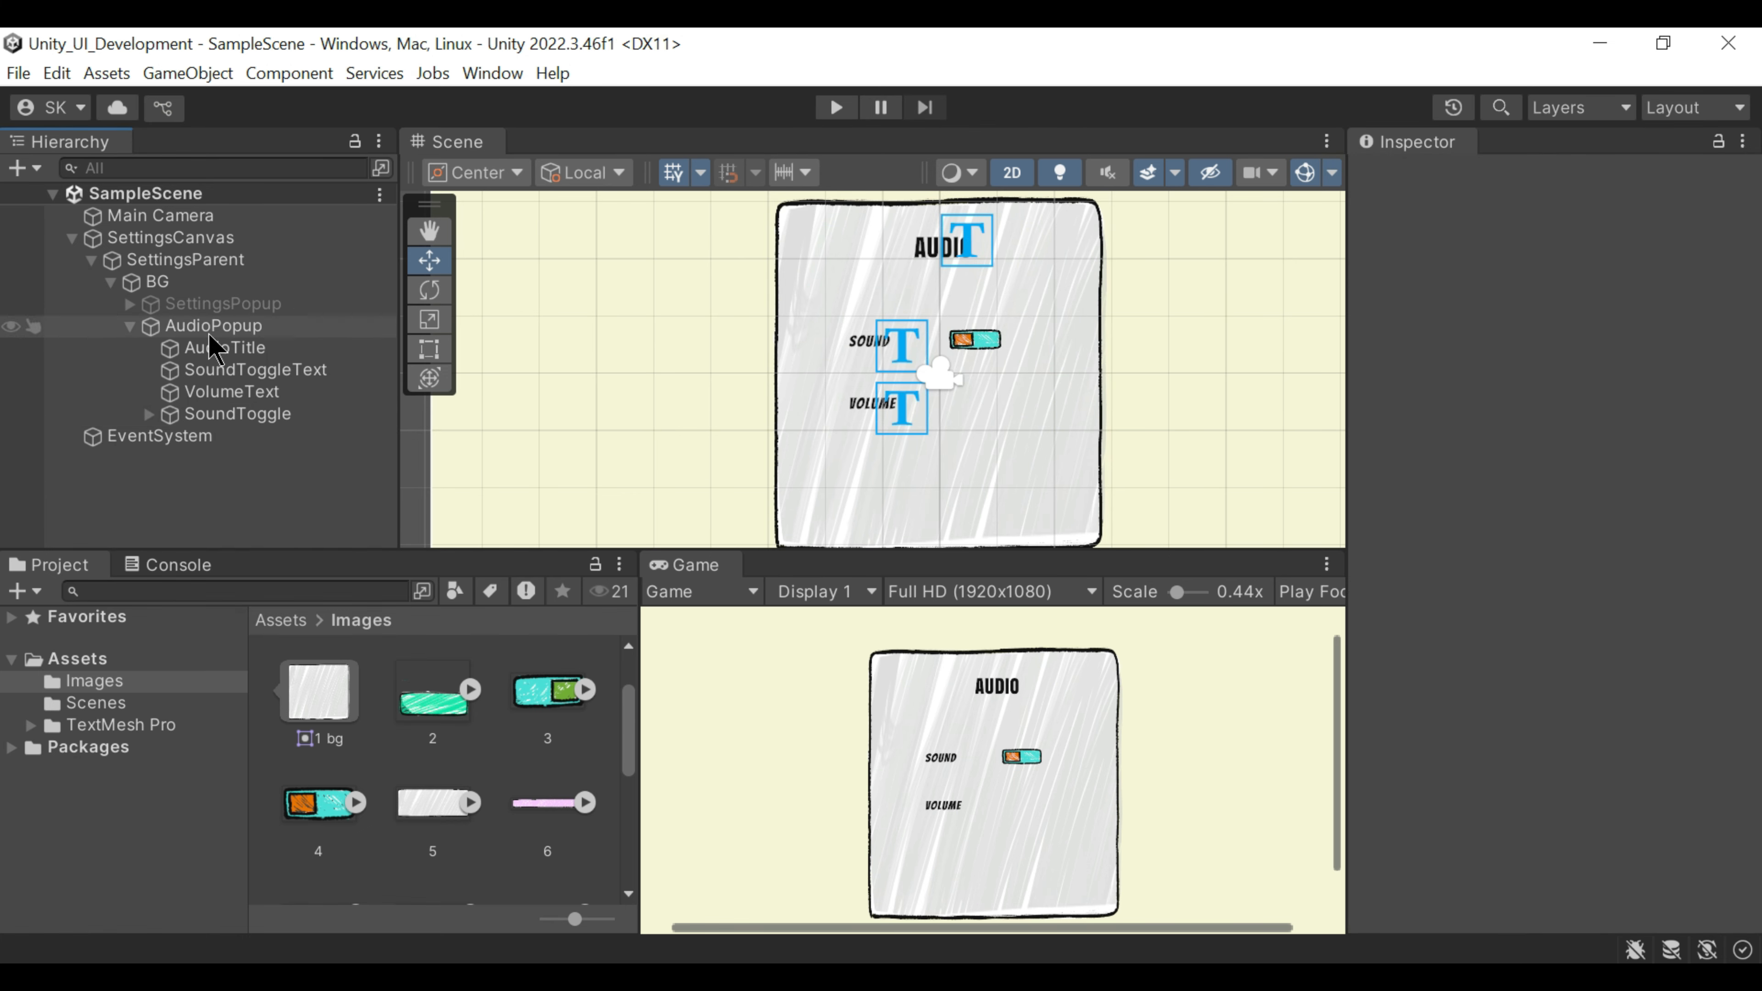
right_click(288, 325)
mouse_move(450, 655)
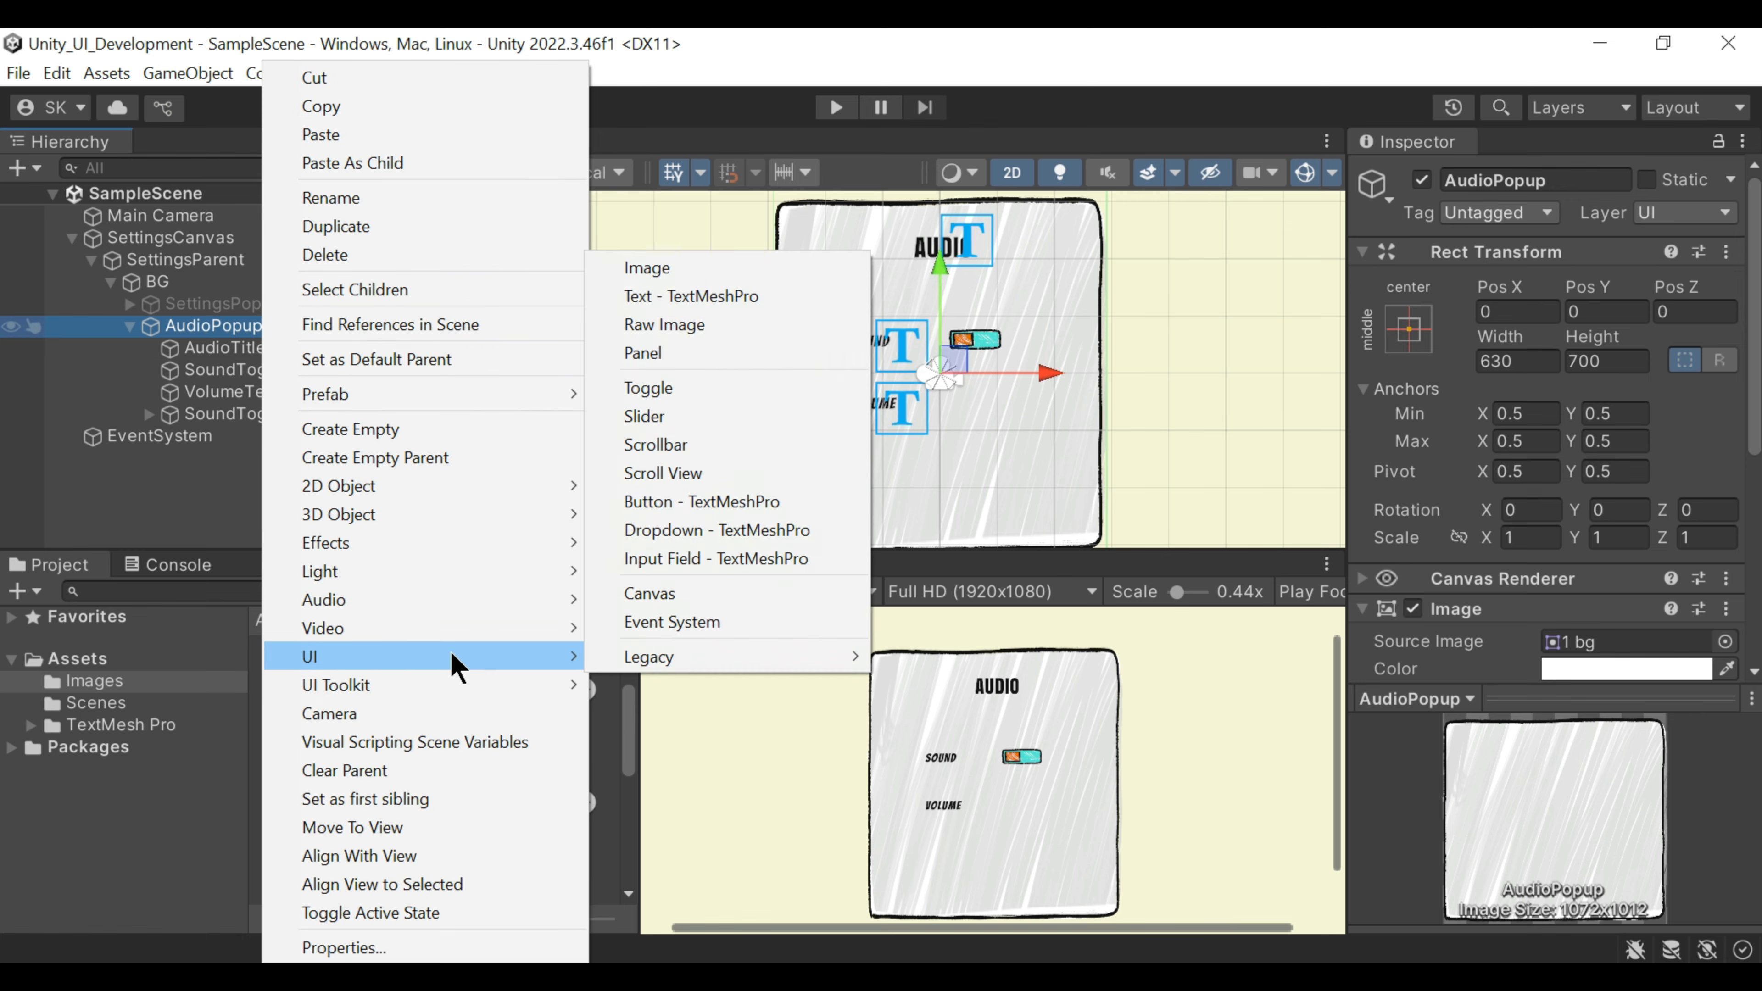
click(677, 417)
text(VolumeSlider)
key(Return)
key(Right)
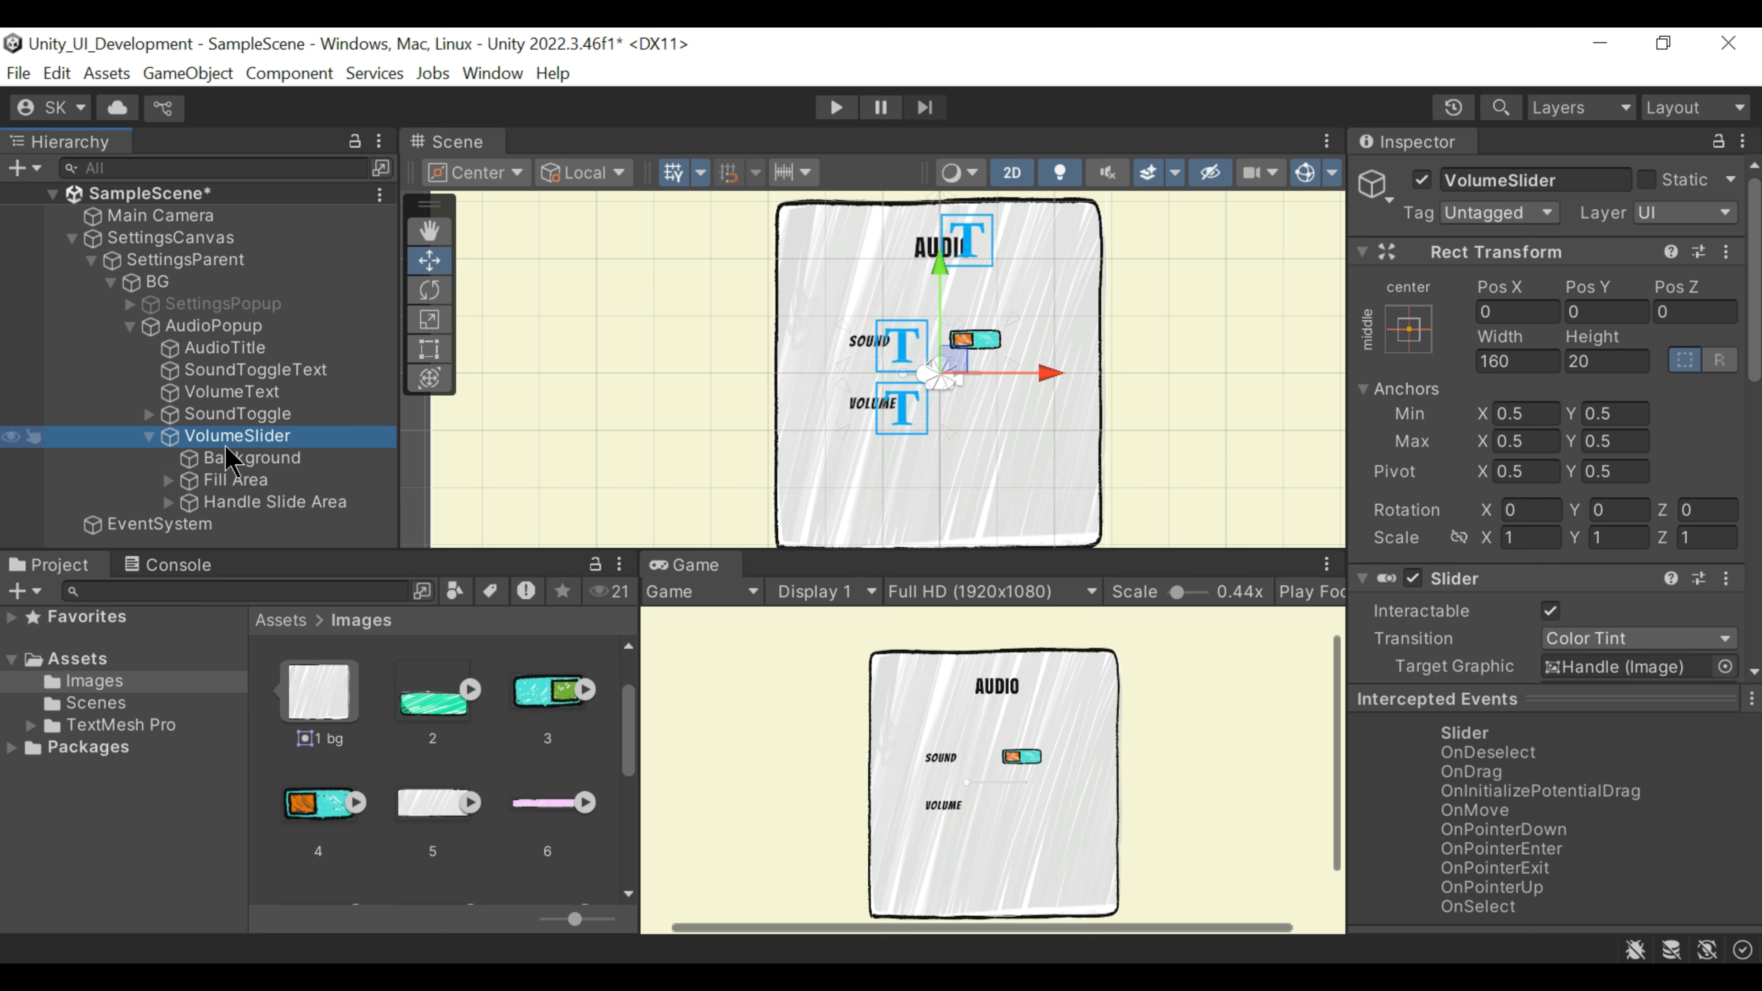
Step: Set the source image of VolumeSlider's Background to sprite 5
click(236, 460)
scroll(1577, 494, down, 4)
scroll(496, 746, down, 5)
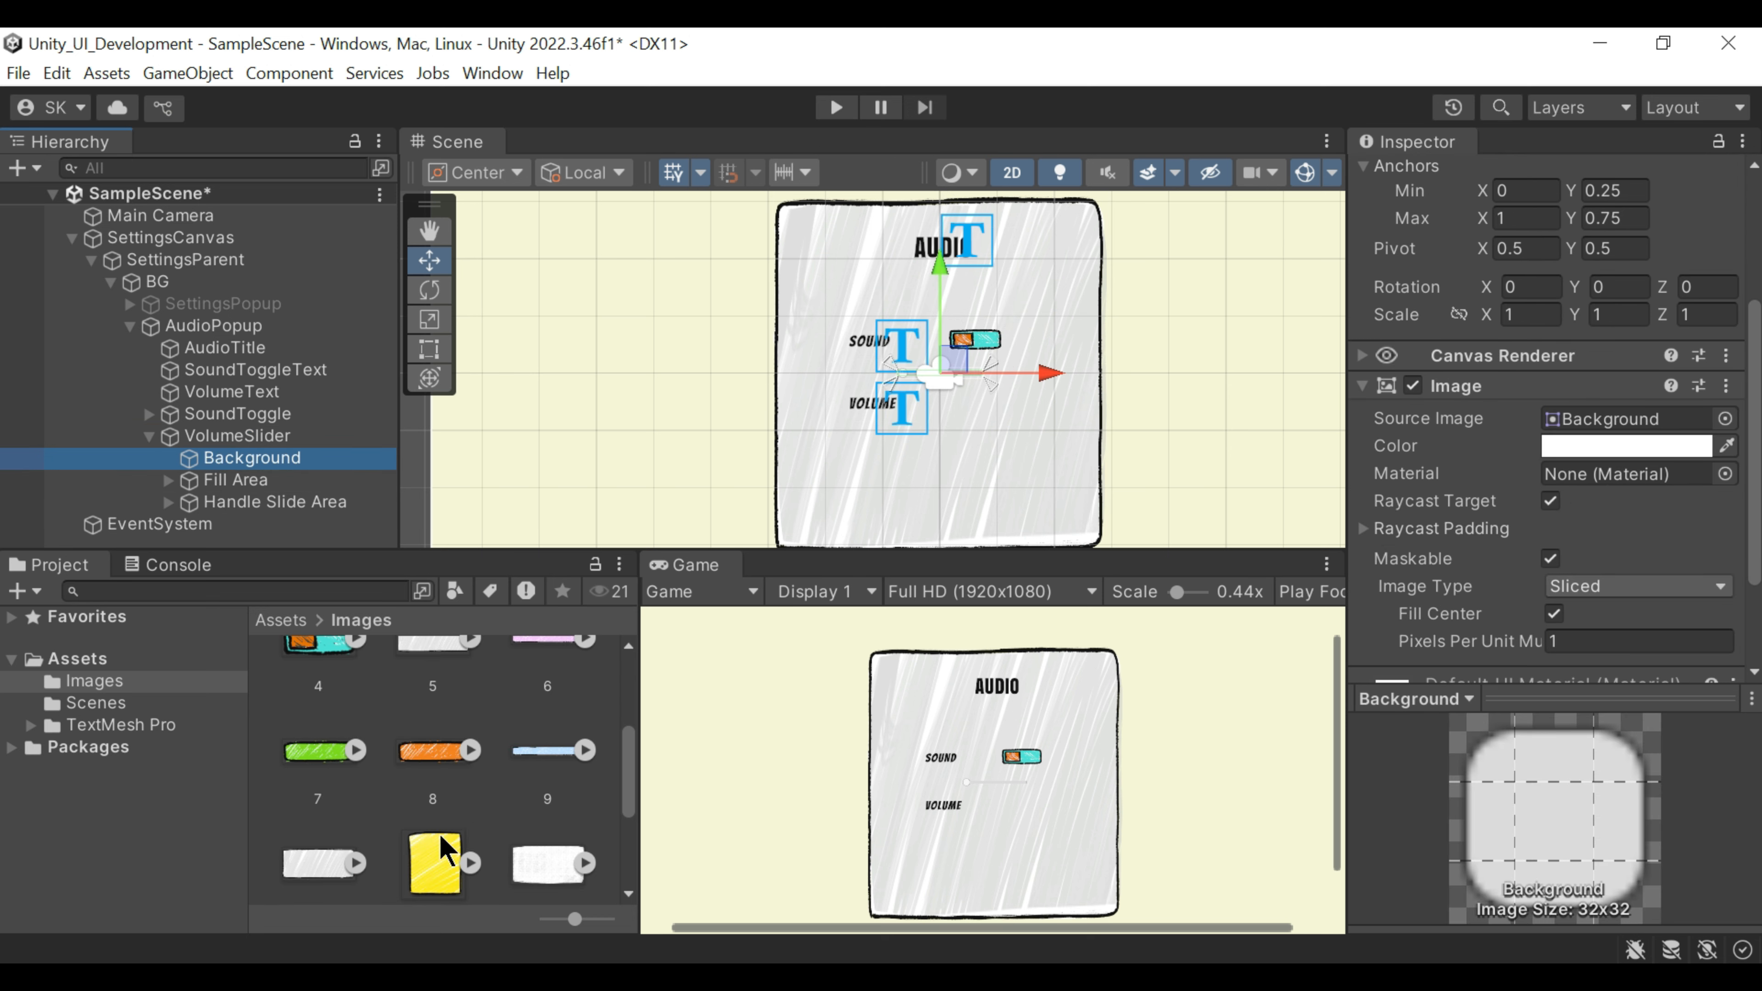
scroll(499, 756, up, 5)
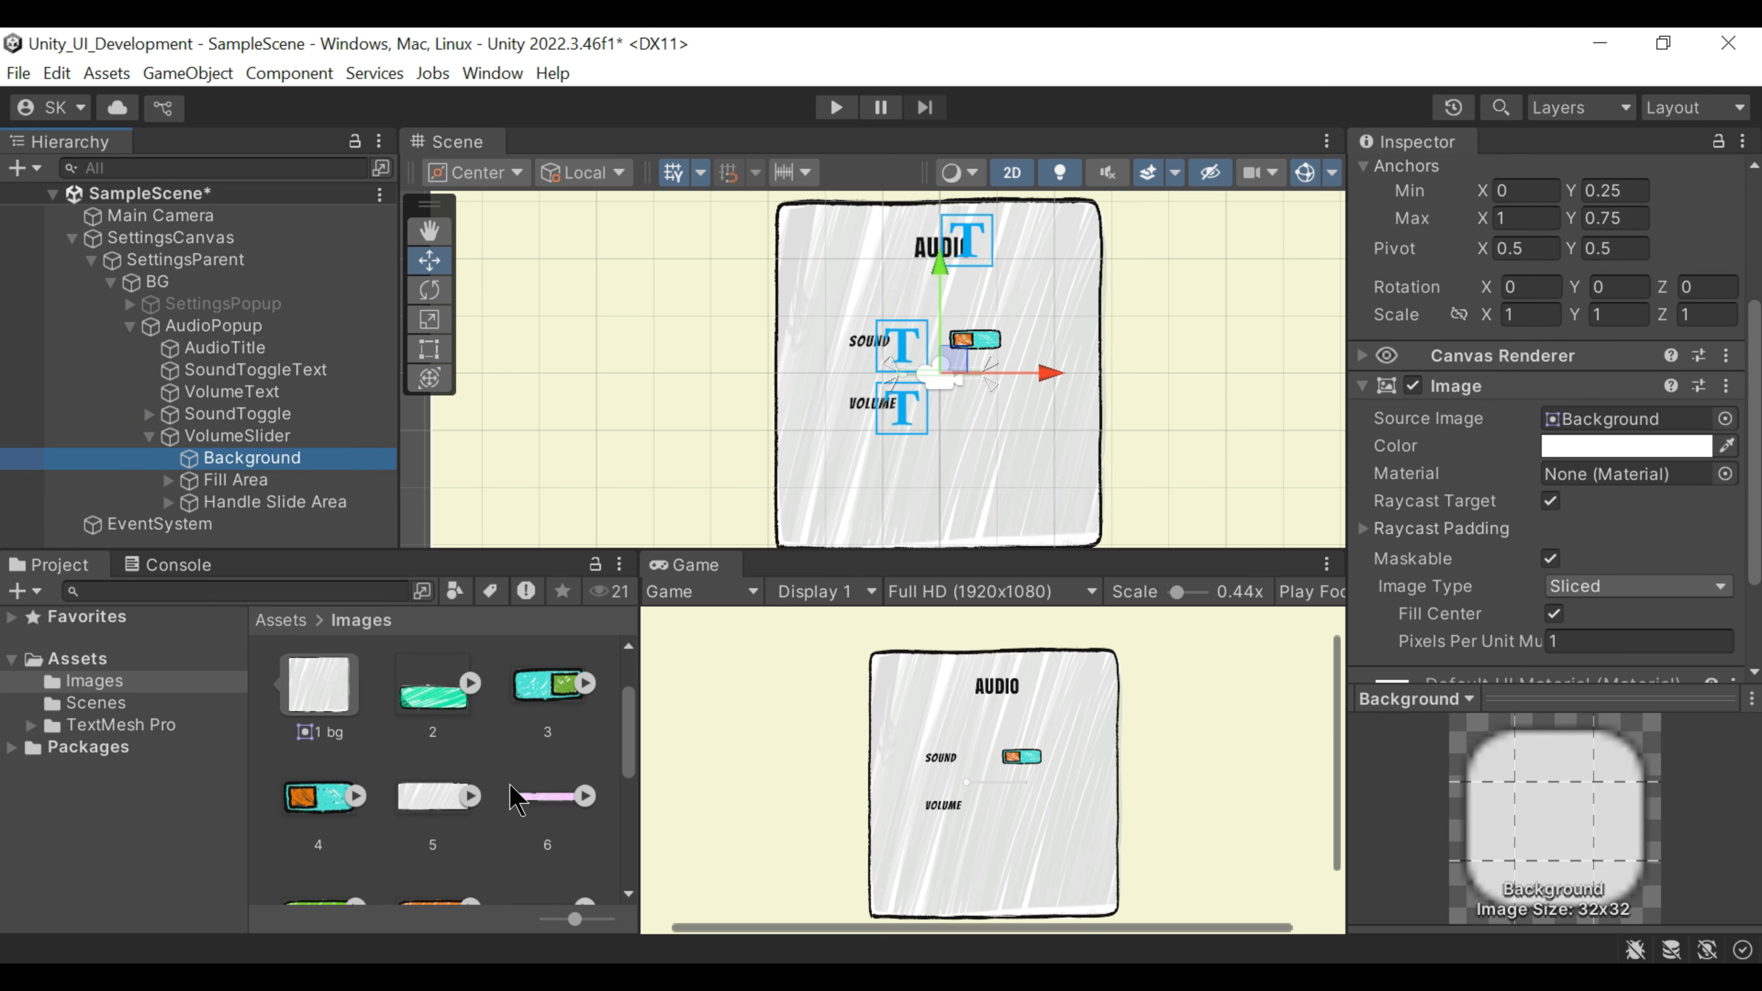
drag(433, 798, 1596, 422)
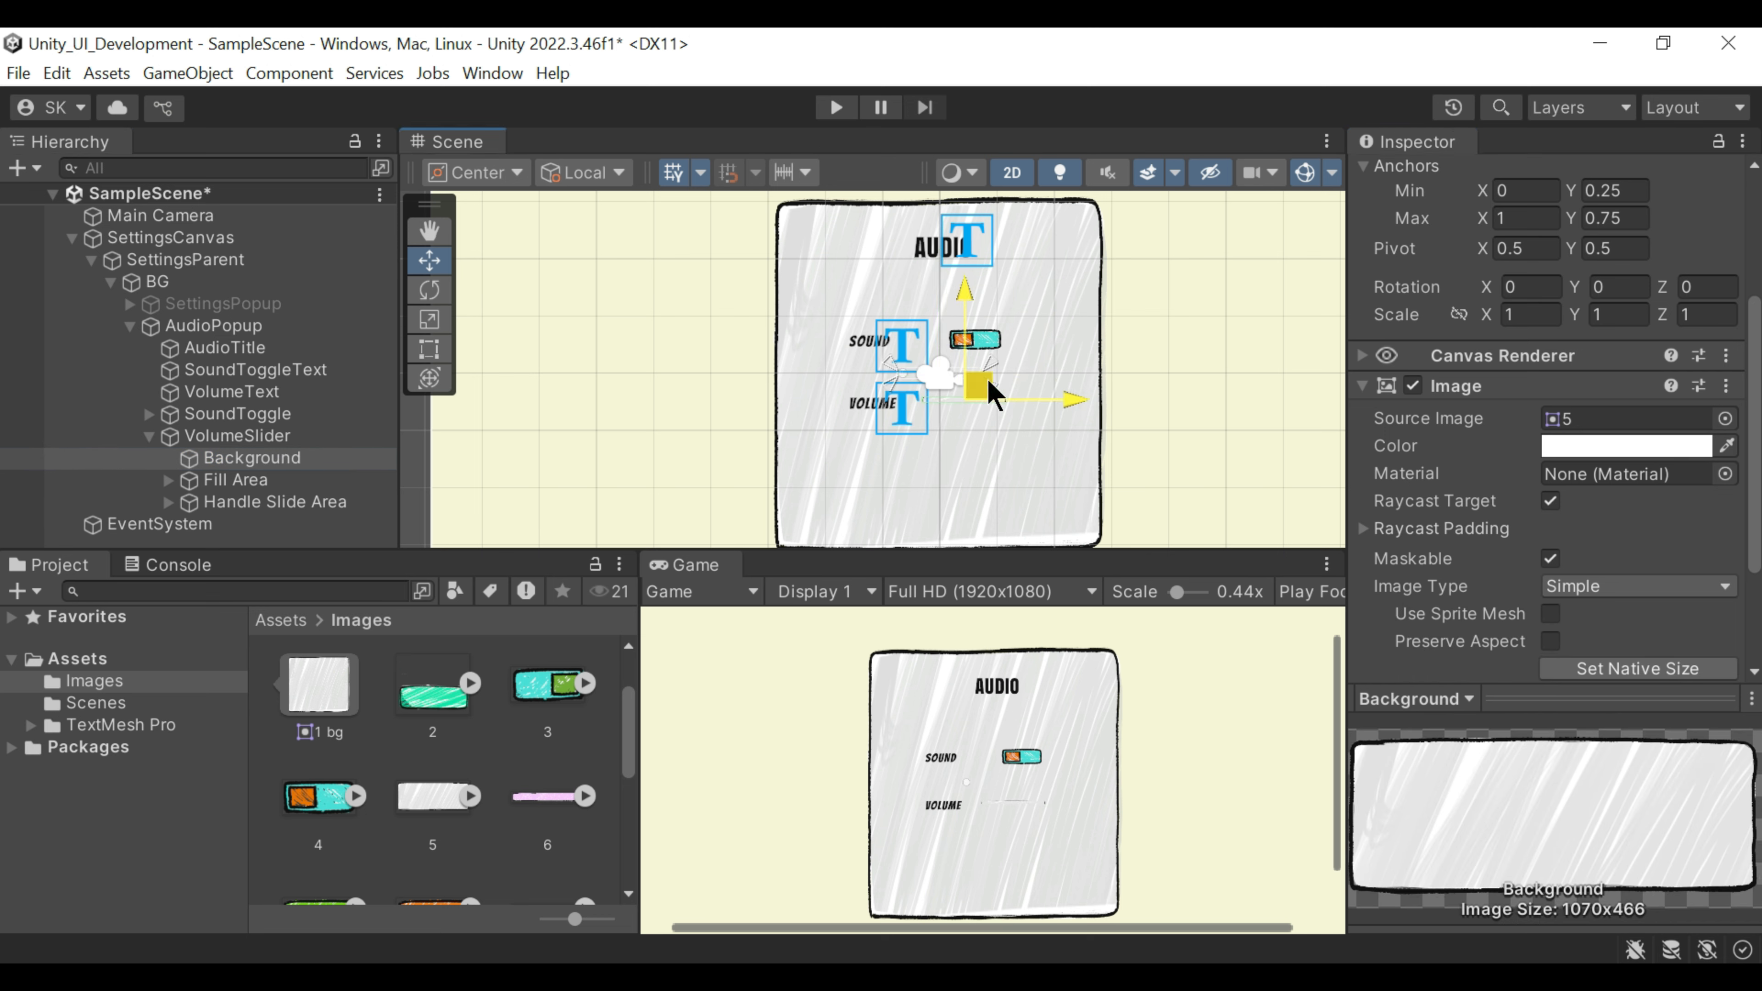
Step: Expand VolumeSlider's Fill Area and Handle Slide Area, and set the Handle's source image to sprite 11
click(971, 382)
click(168, 479)
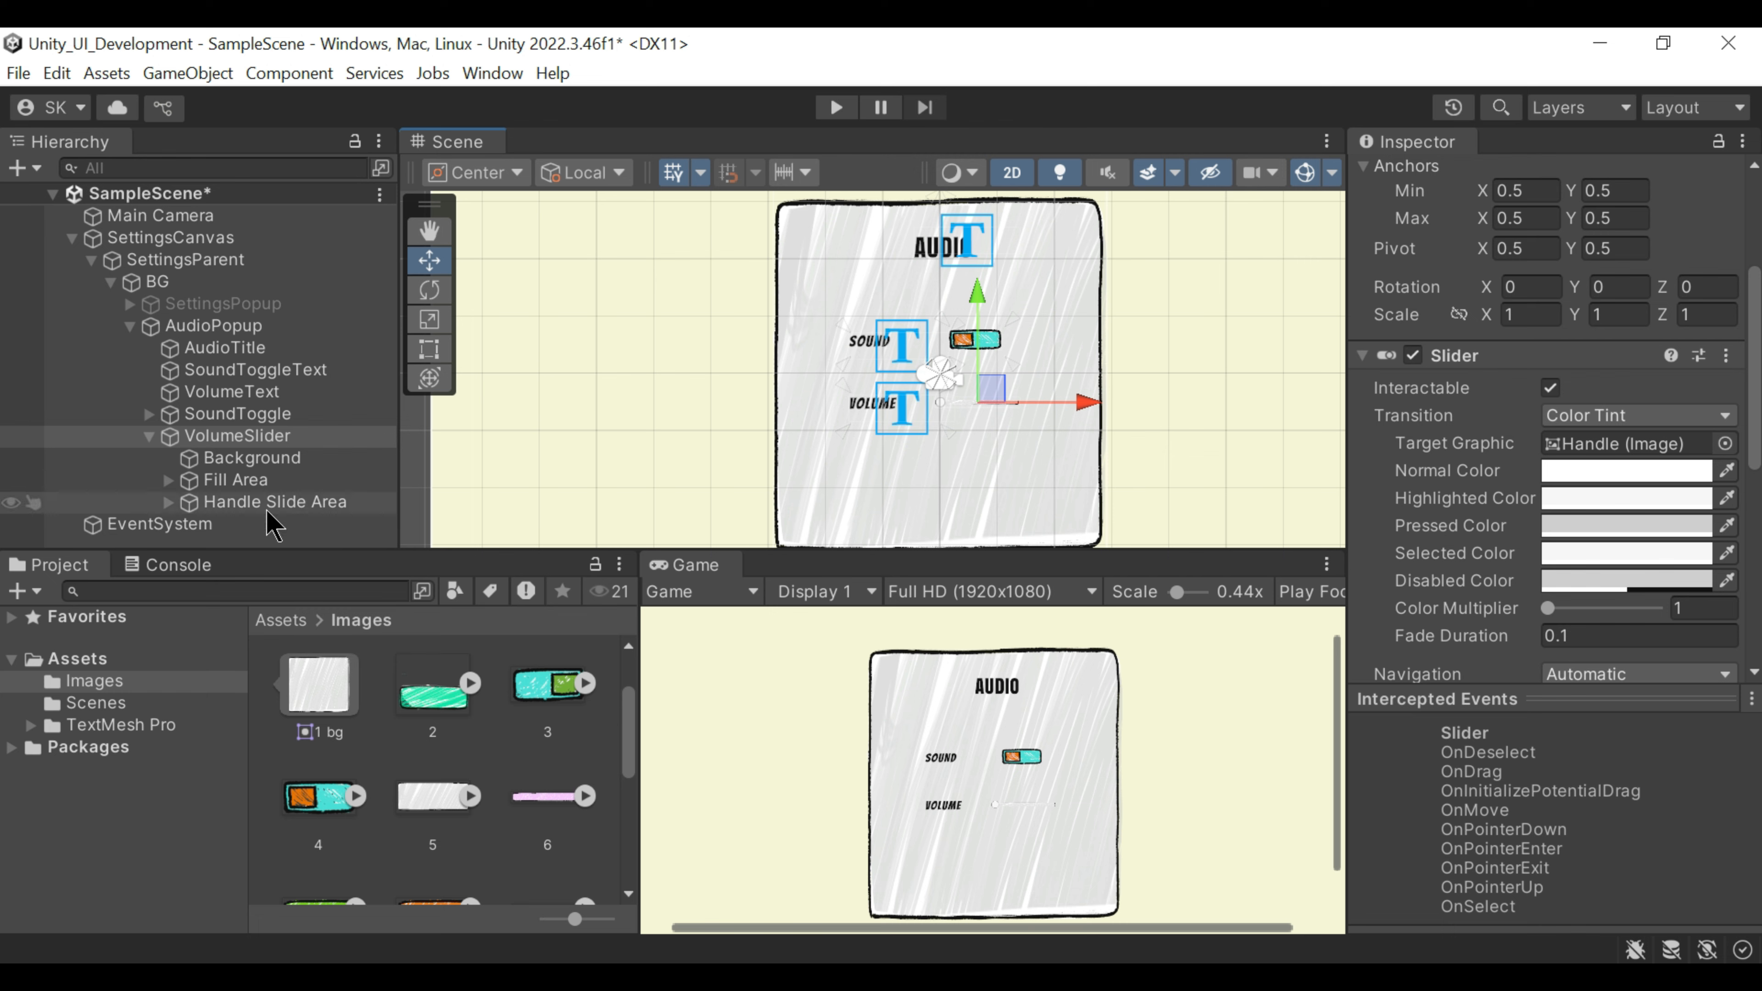
click(306, 503)
click(232, 524)
click(168, 524)
click(250, 514)
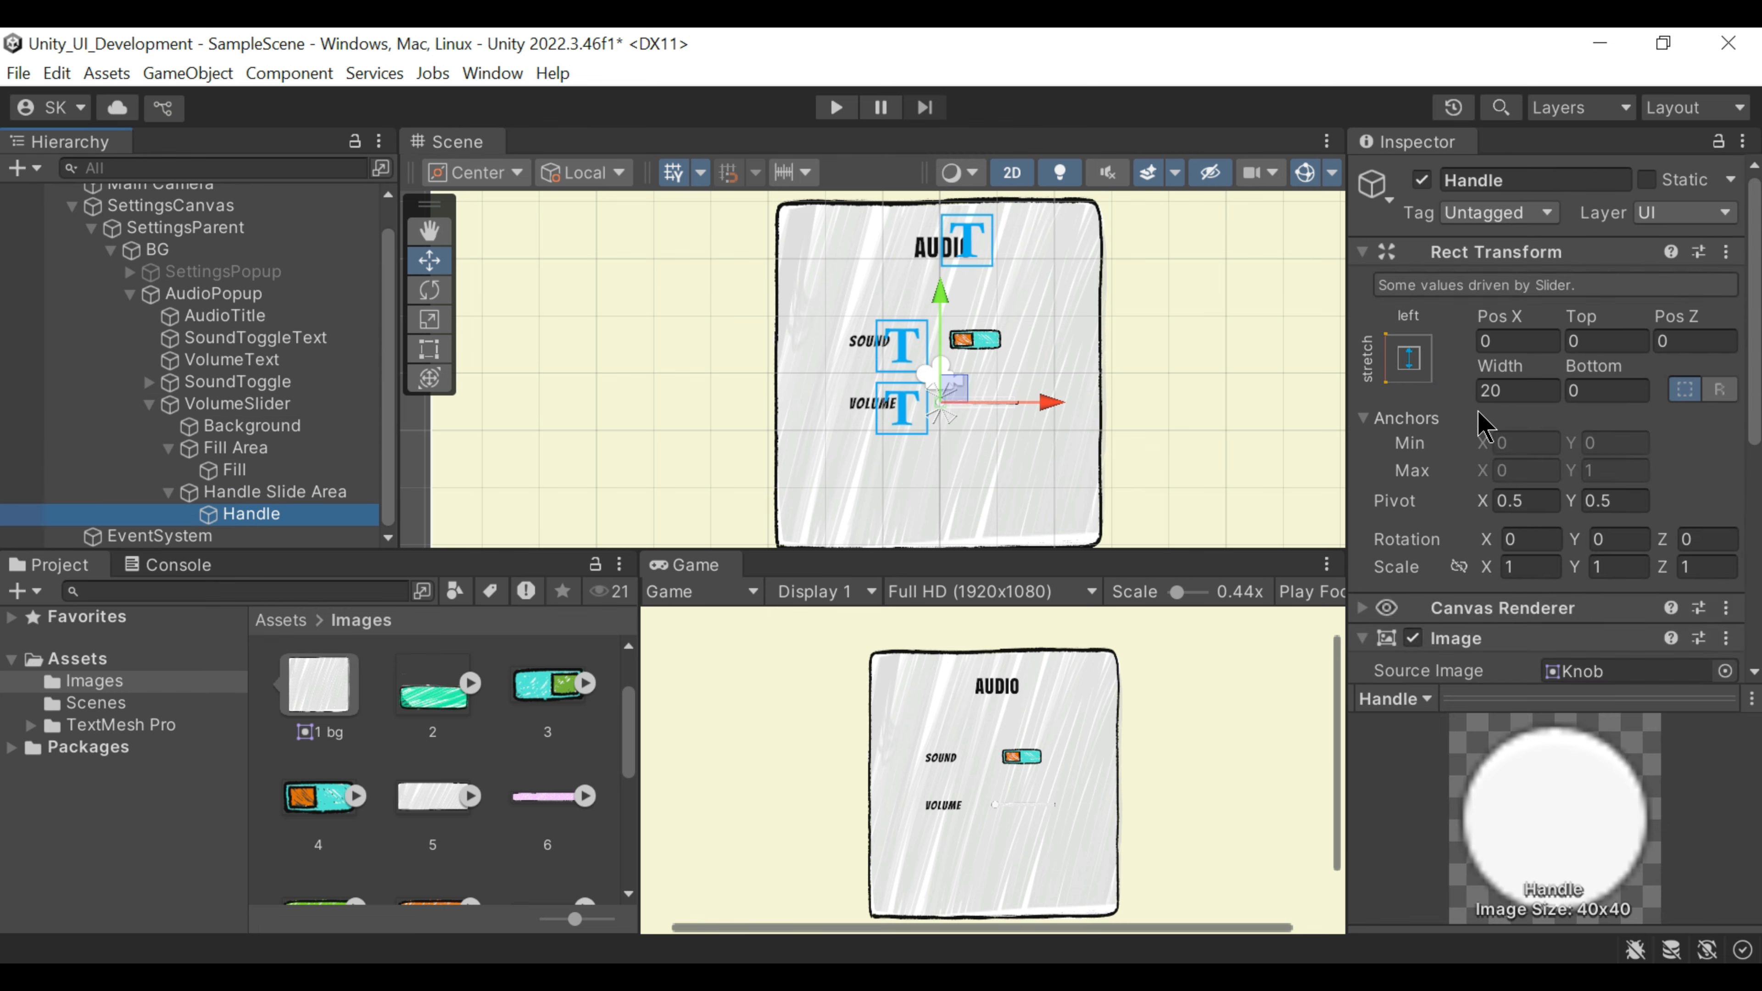
scroll(427, 805, down, 3)
drag(427, 847, 1642, 379)
scroll(1009, 809, up, 5)
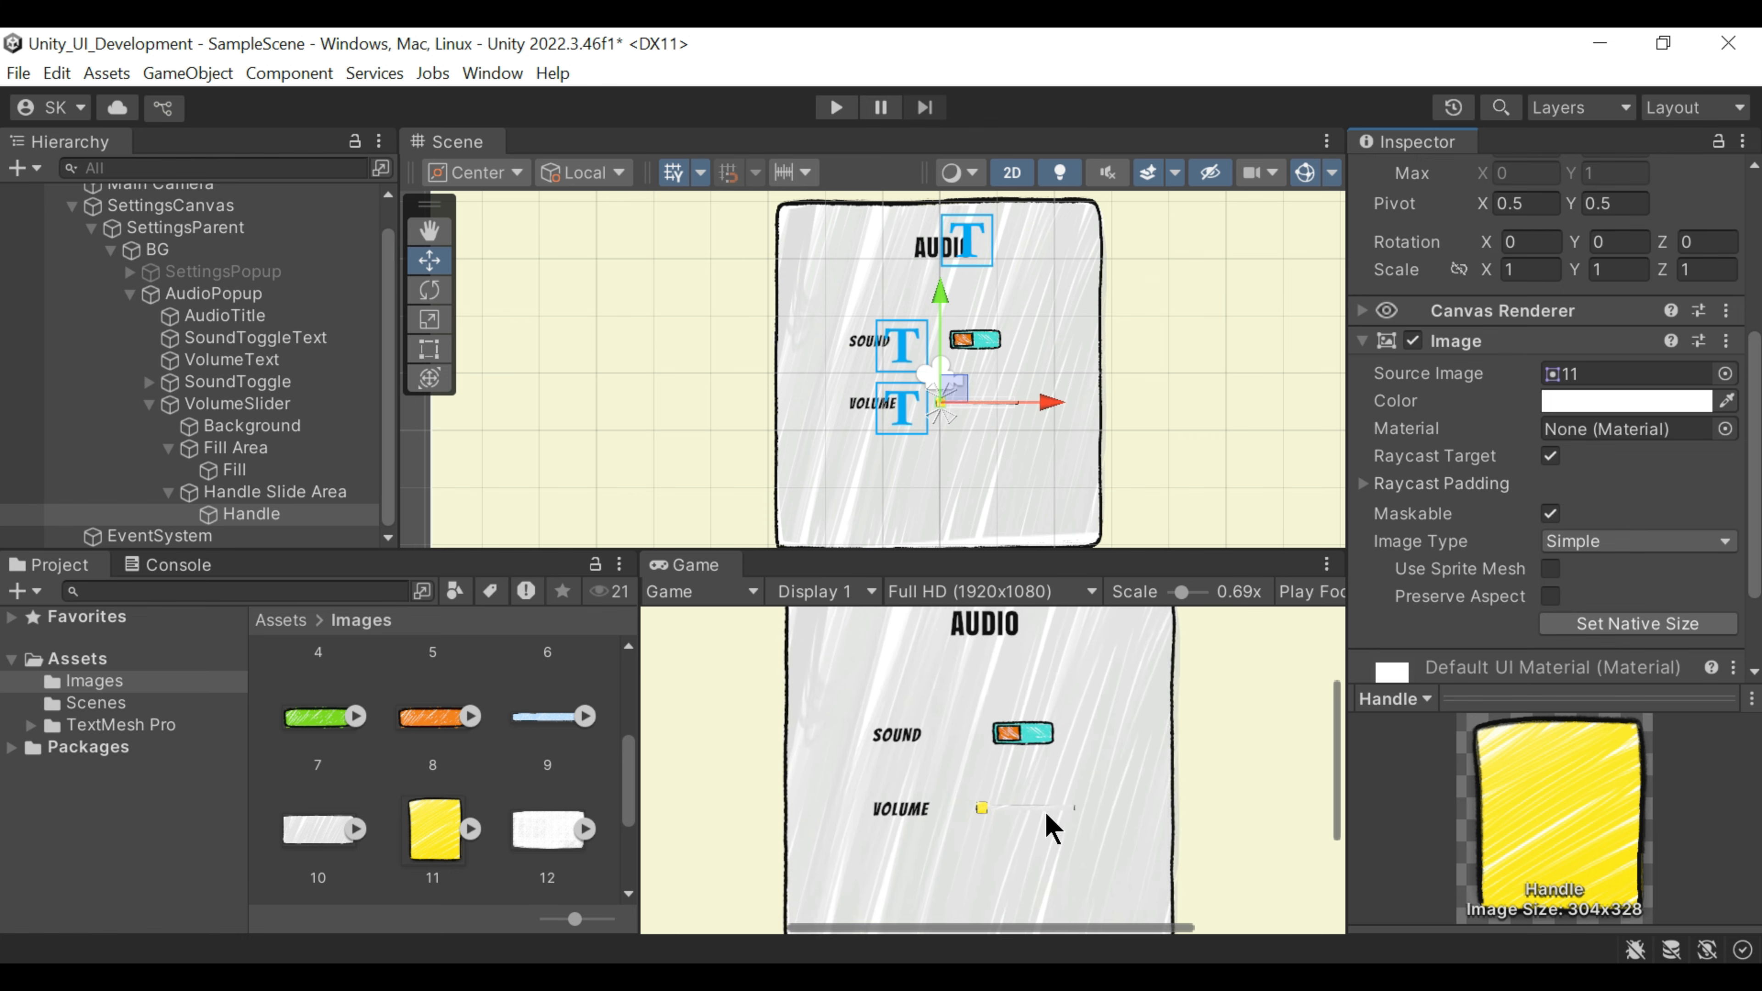
Step: Set the source image of VolumeSlider's Background to sprite 14
click(231, 406)
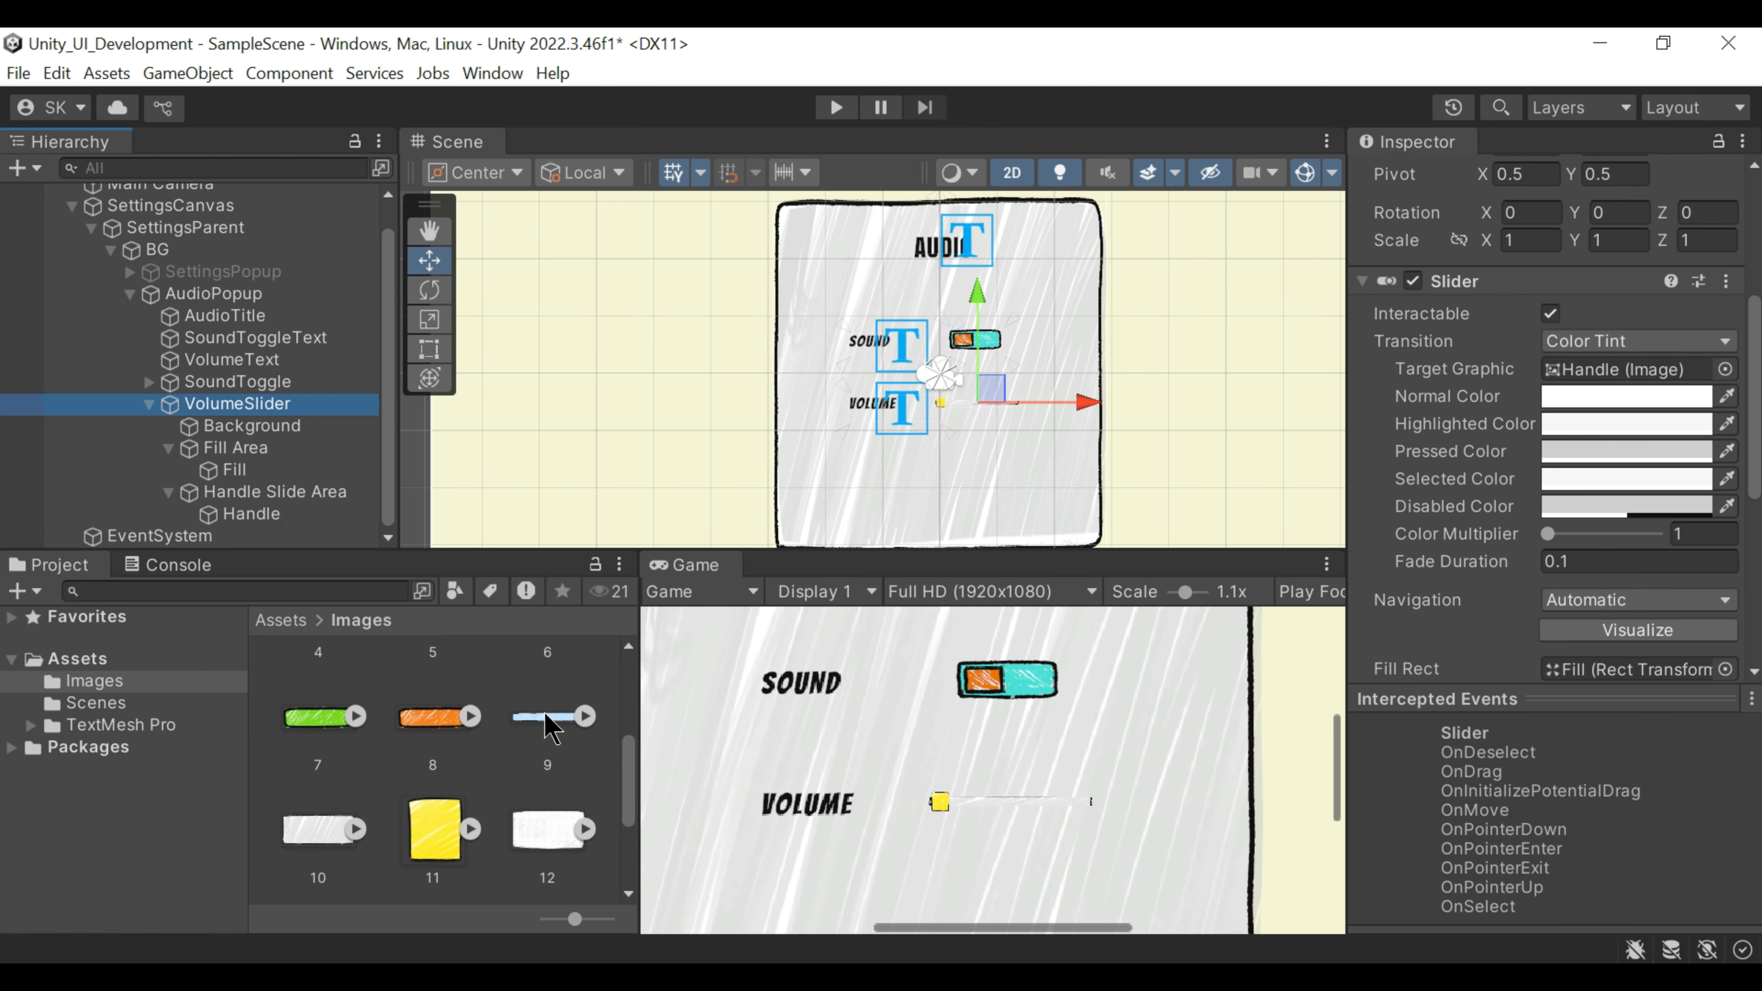
click(253, 426)
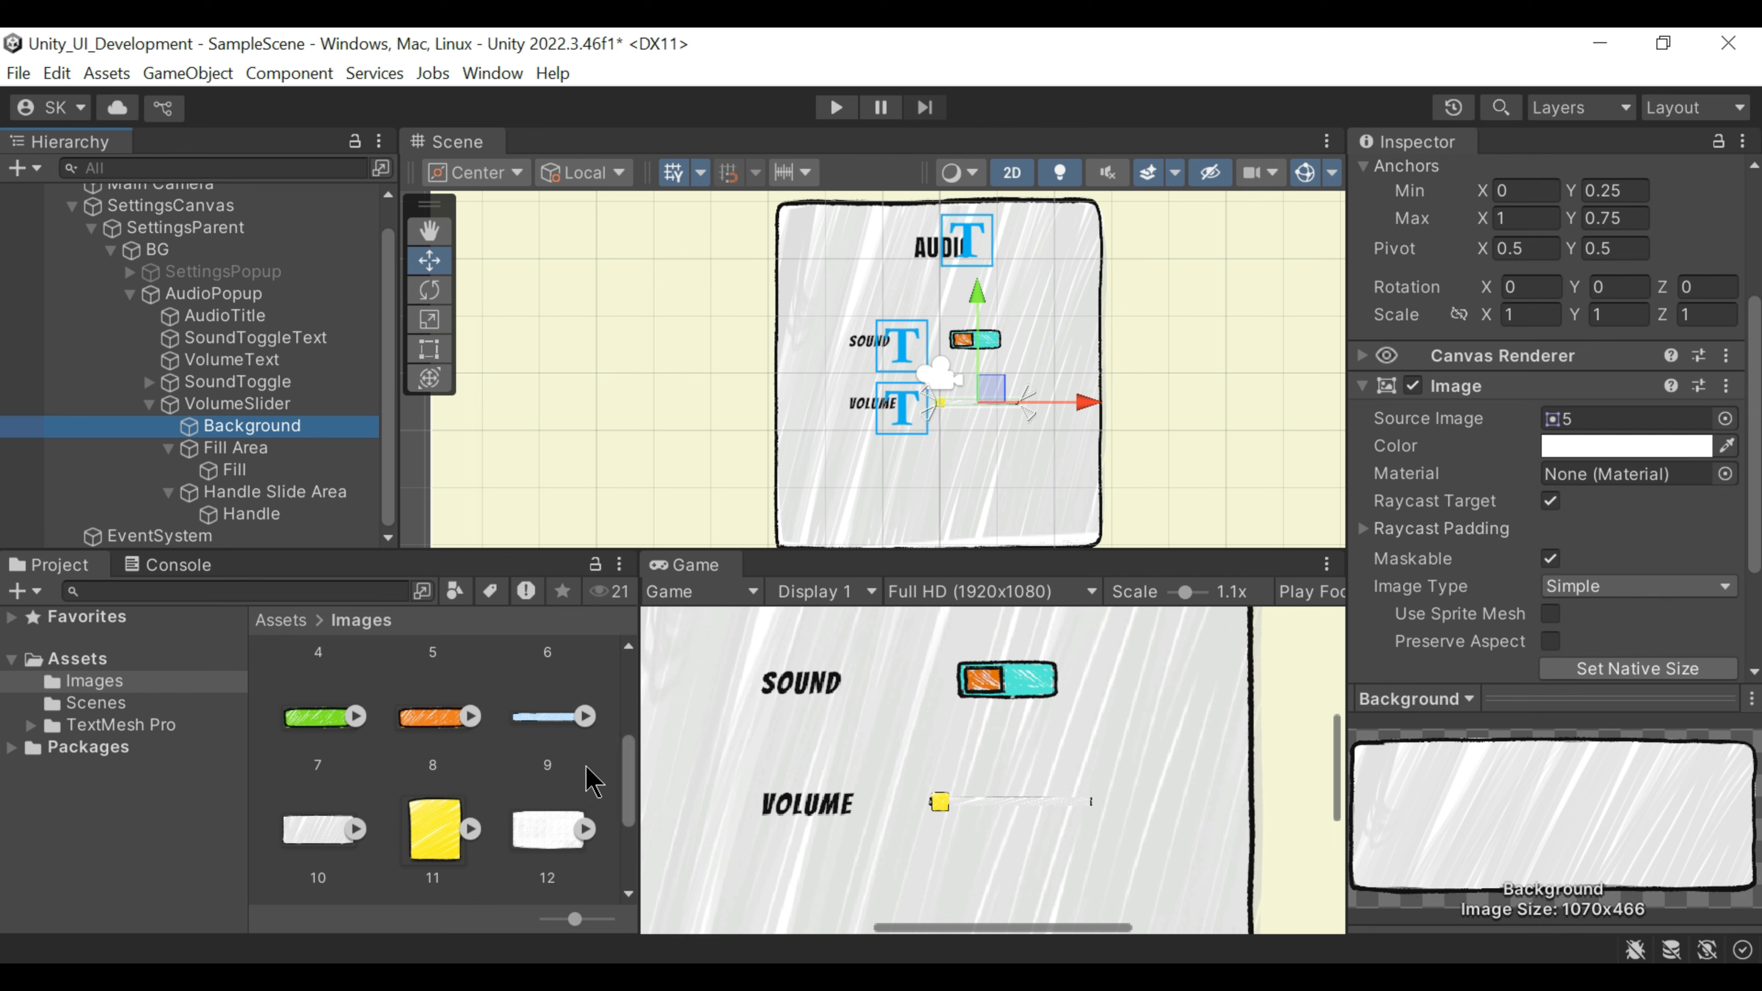
scroll(541, 722, down, 3)
drag(437, 778, 1623, 418)
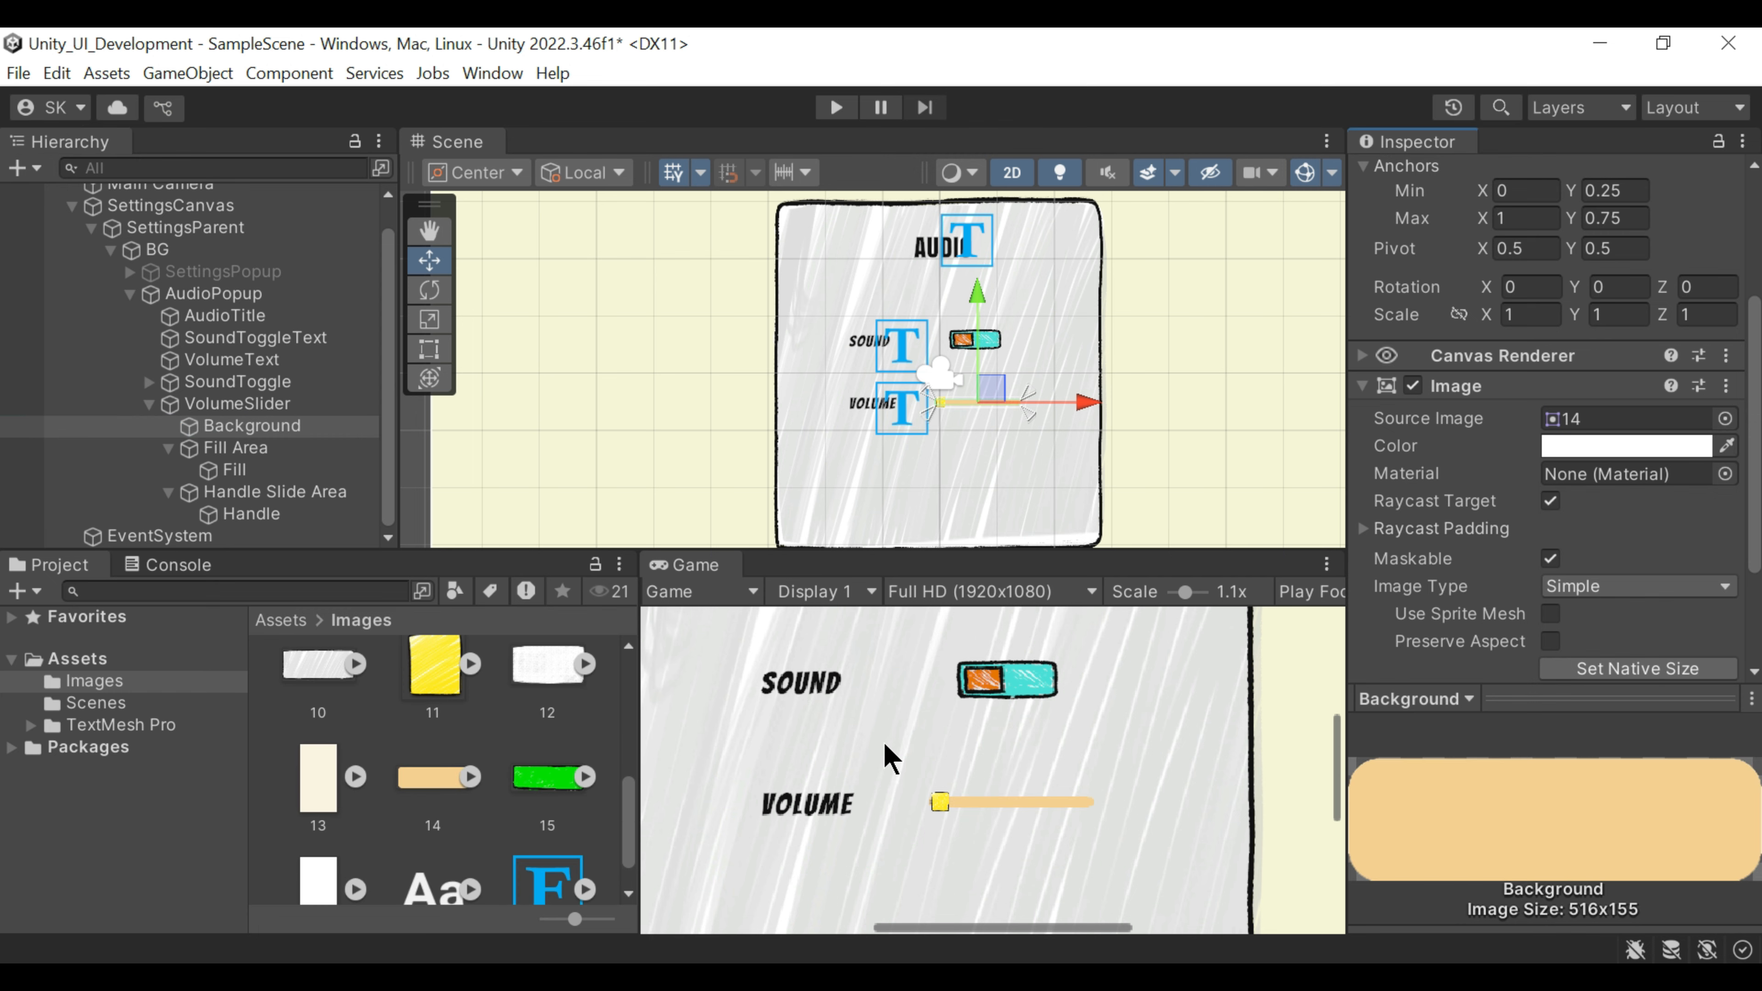
Step: Set the color of VolumeSlider's Fill to light yellow
click(1627, 446)
click(1595, 458)
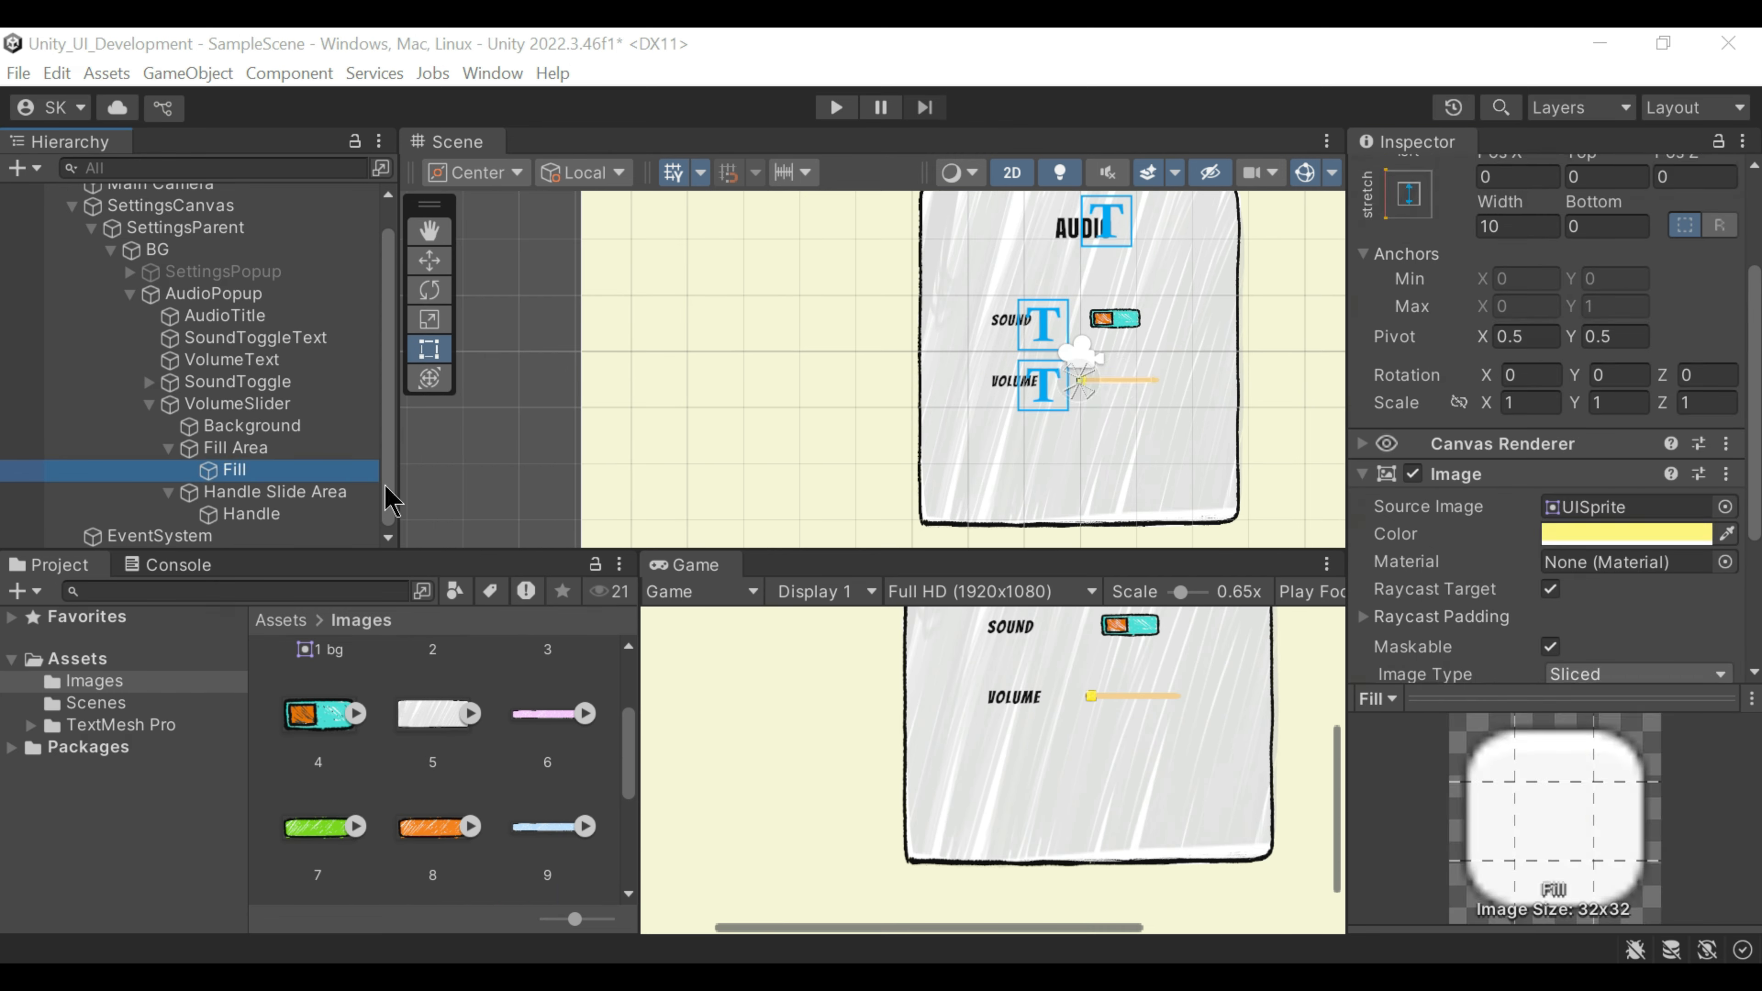
Step: Set the source image of VolumeSlider's Background to sprite 9 and tint it with the orange-brown swatch C66330
drag(548, 826, 1595, 486)
click(1626, 504)
click(1507, 928)
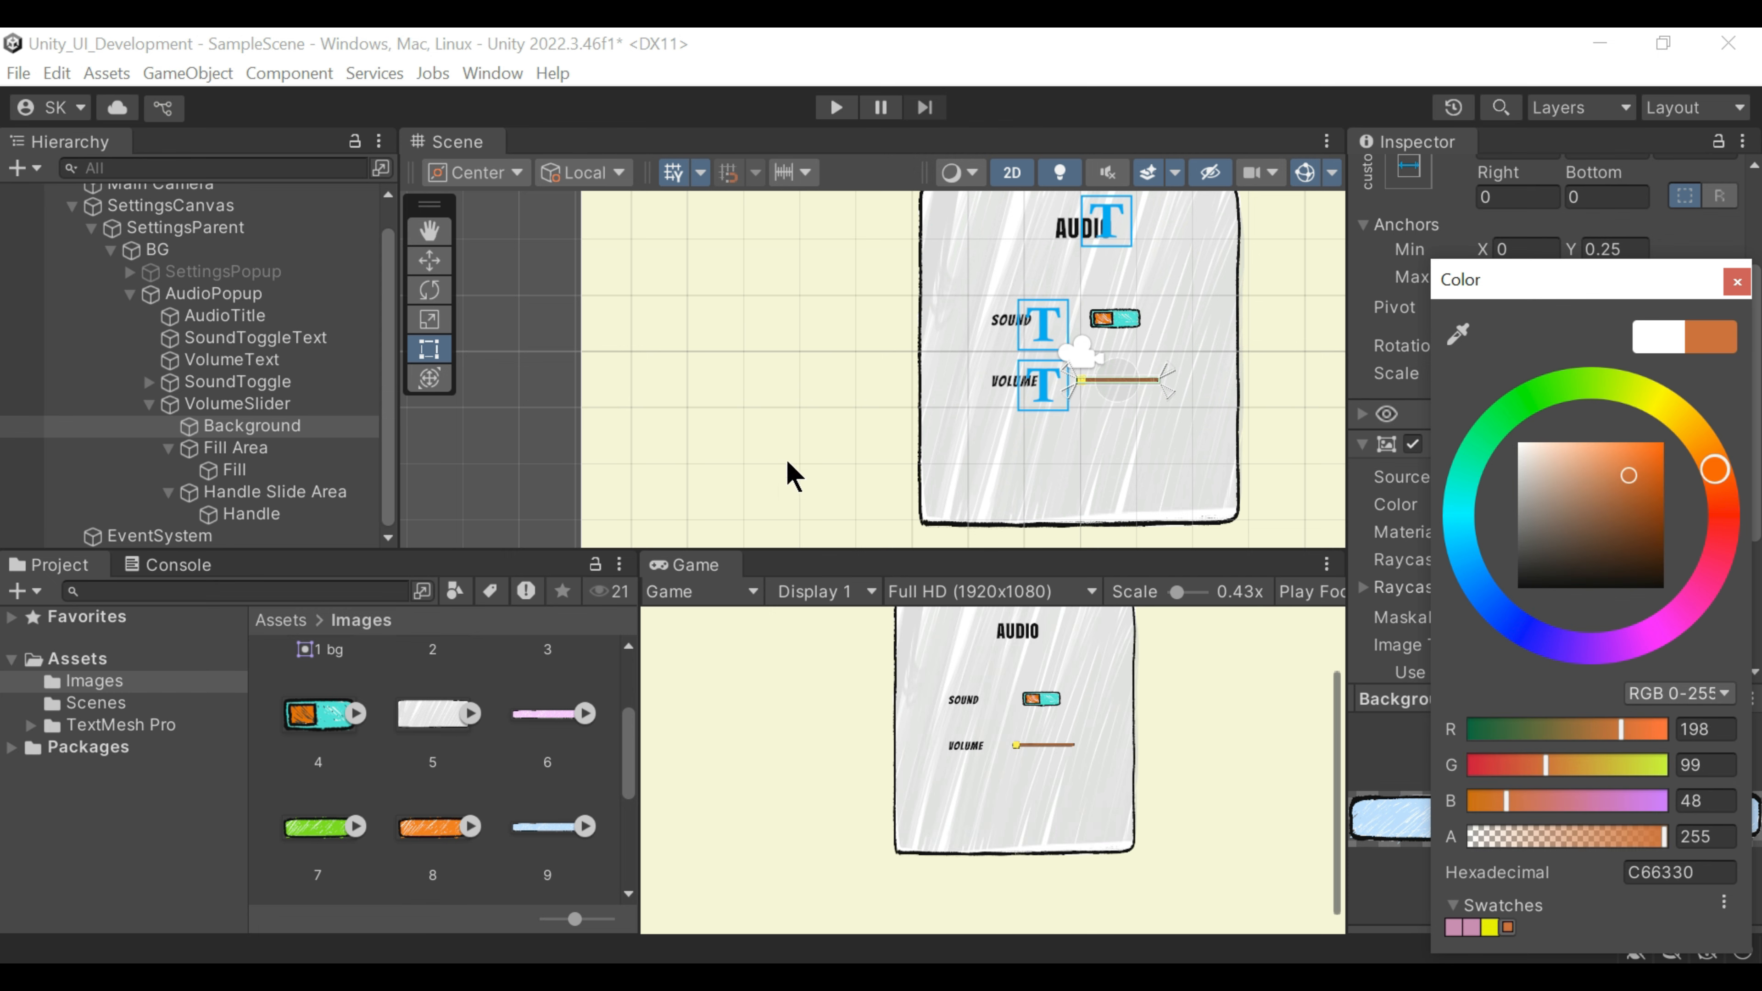
Step: Run the scene with the Game view maximized to check the volume slider, stop play mode and inspect the AUDIO popup
click(836, 108)
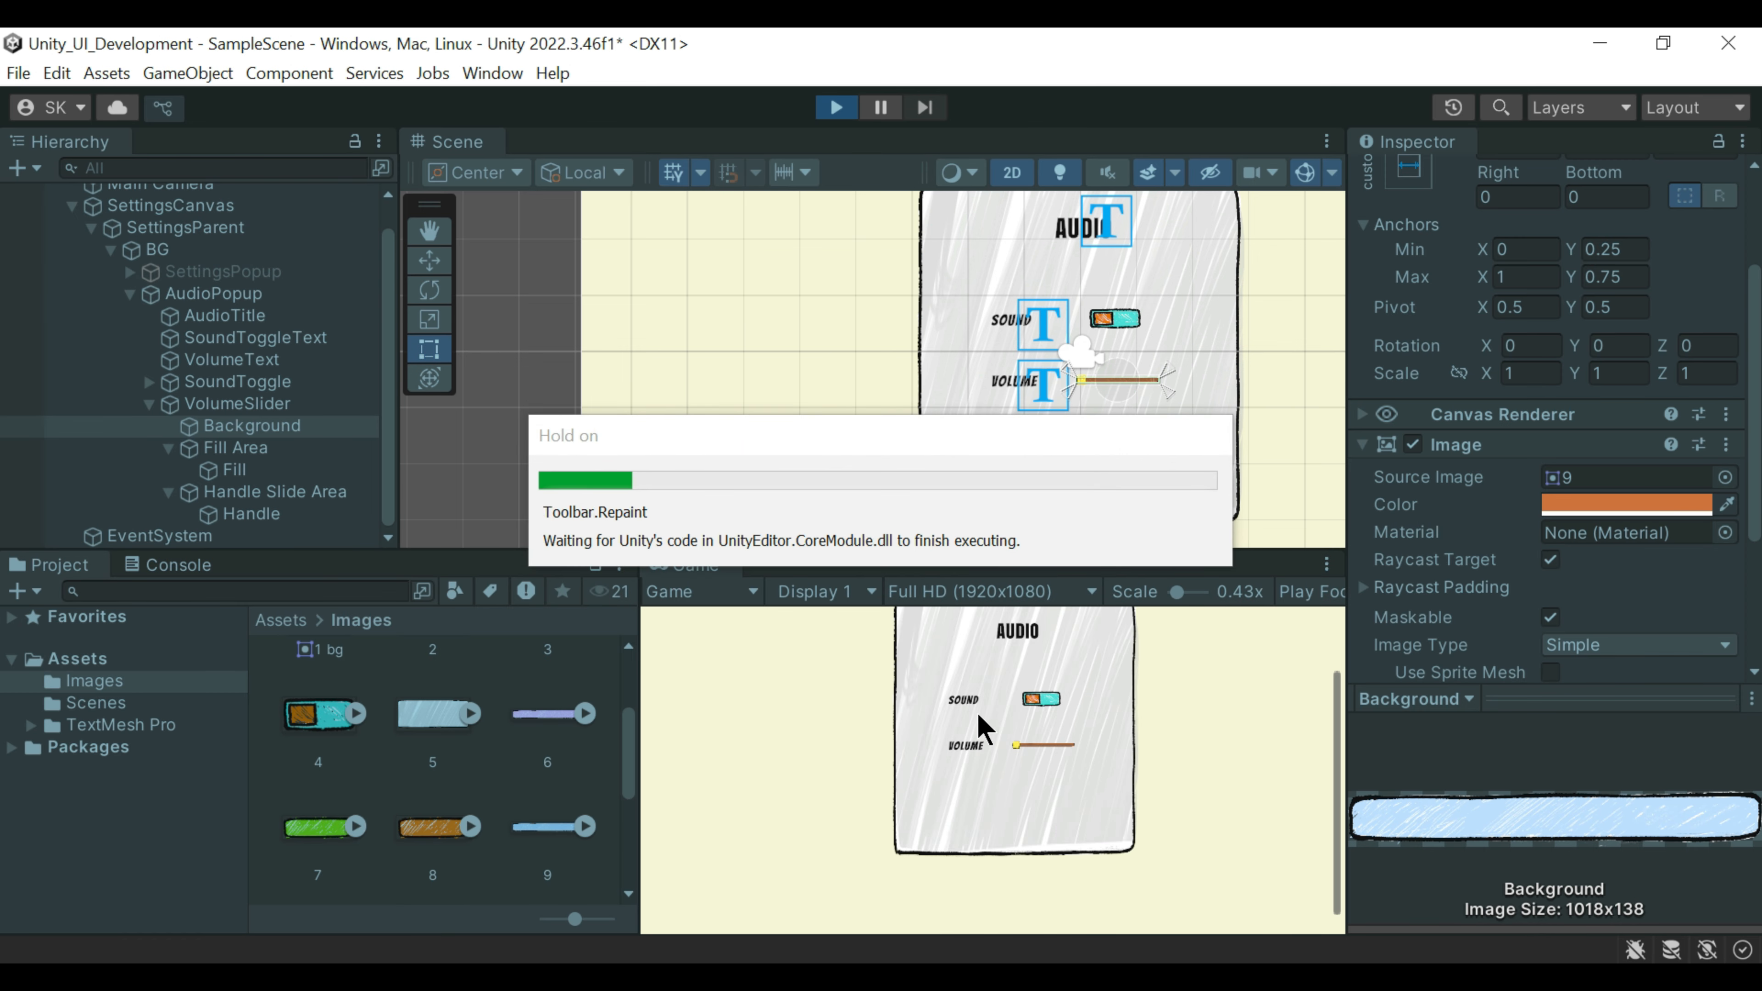
double_click(693, 566)
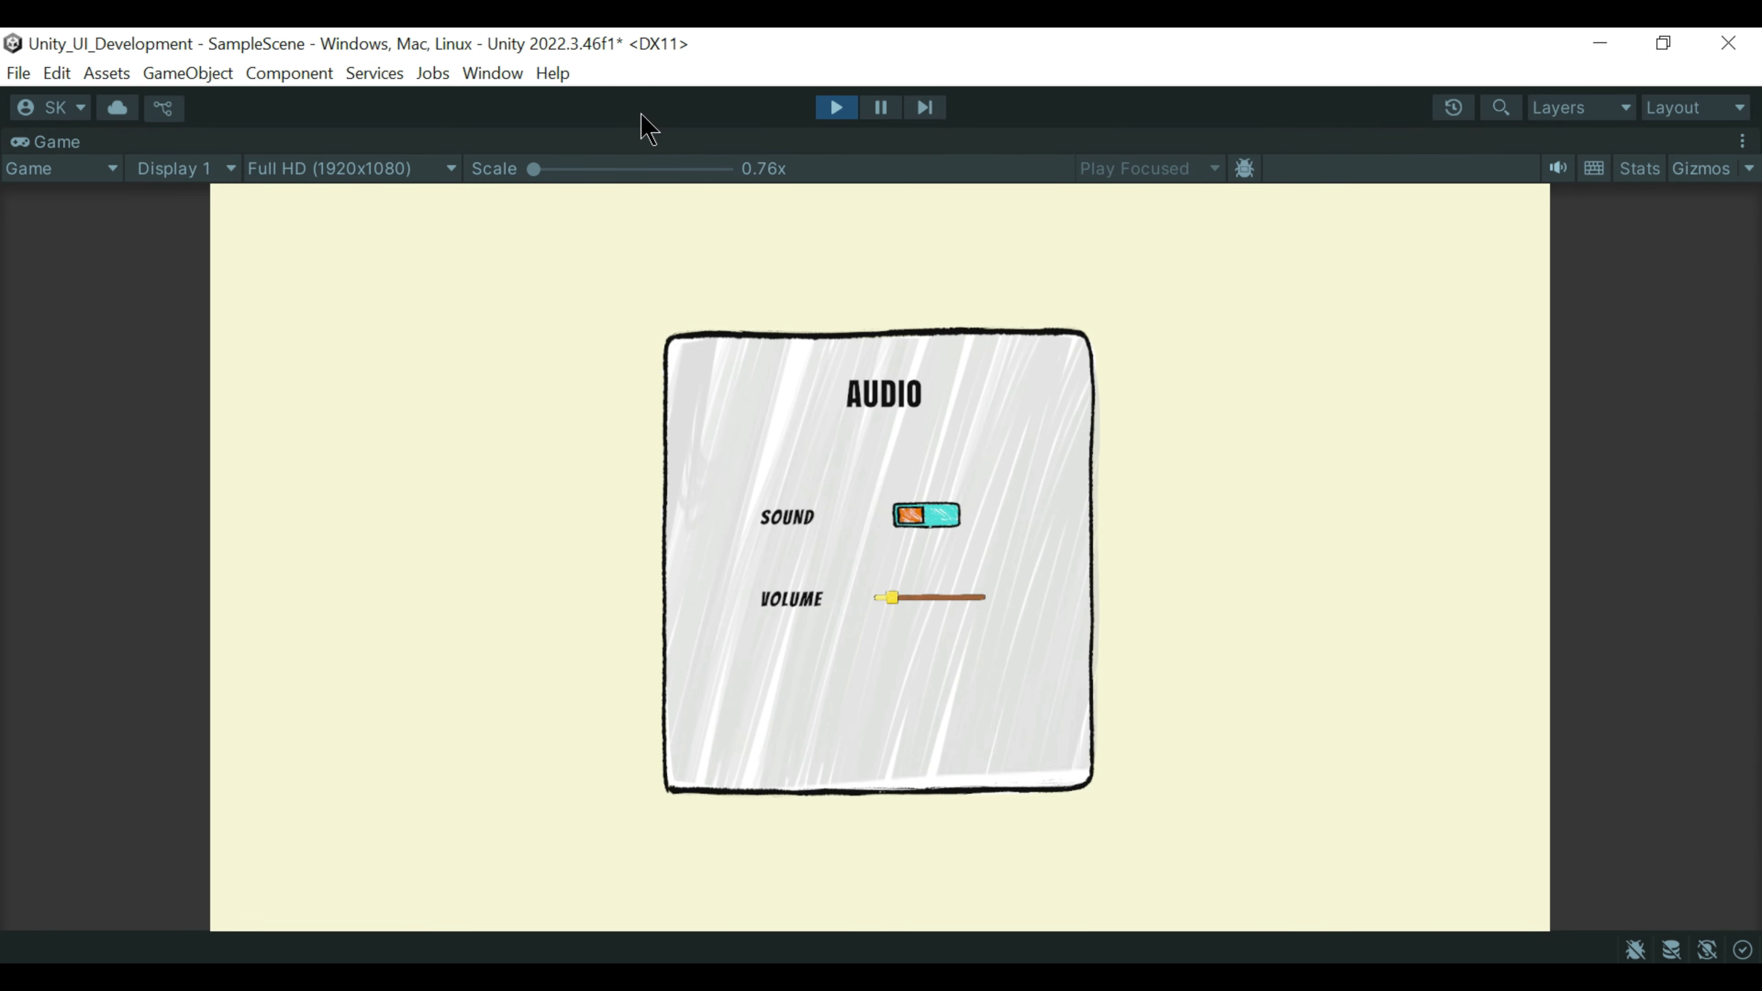
click(836, 109)
scroll(1030, 826, up, 5)
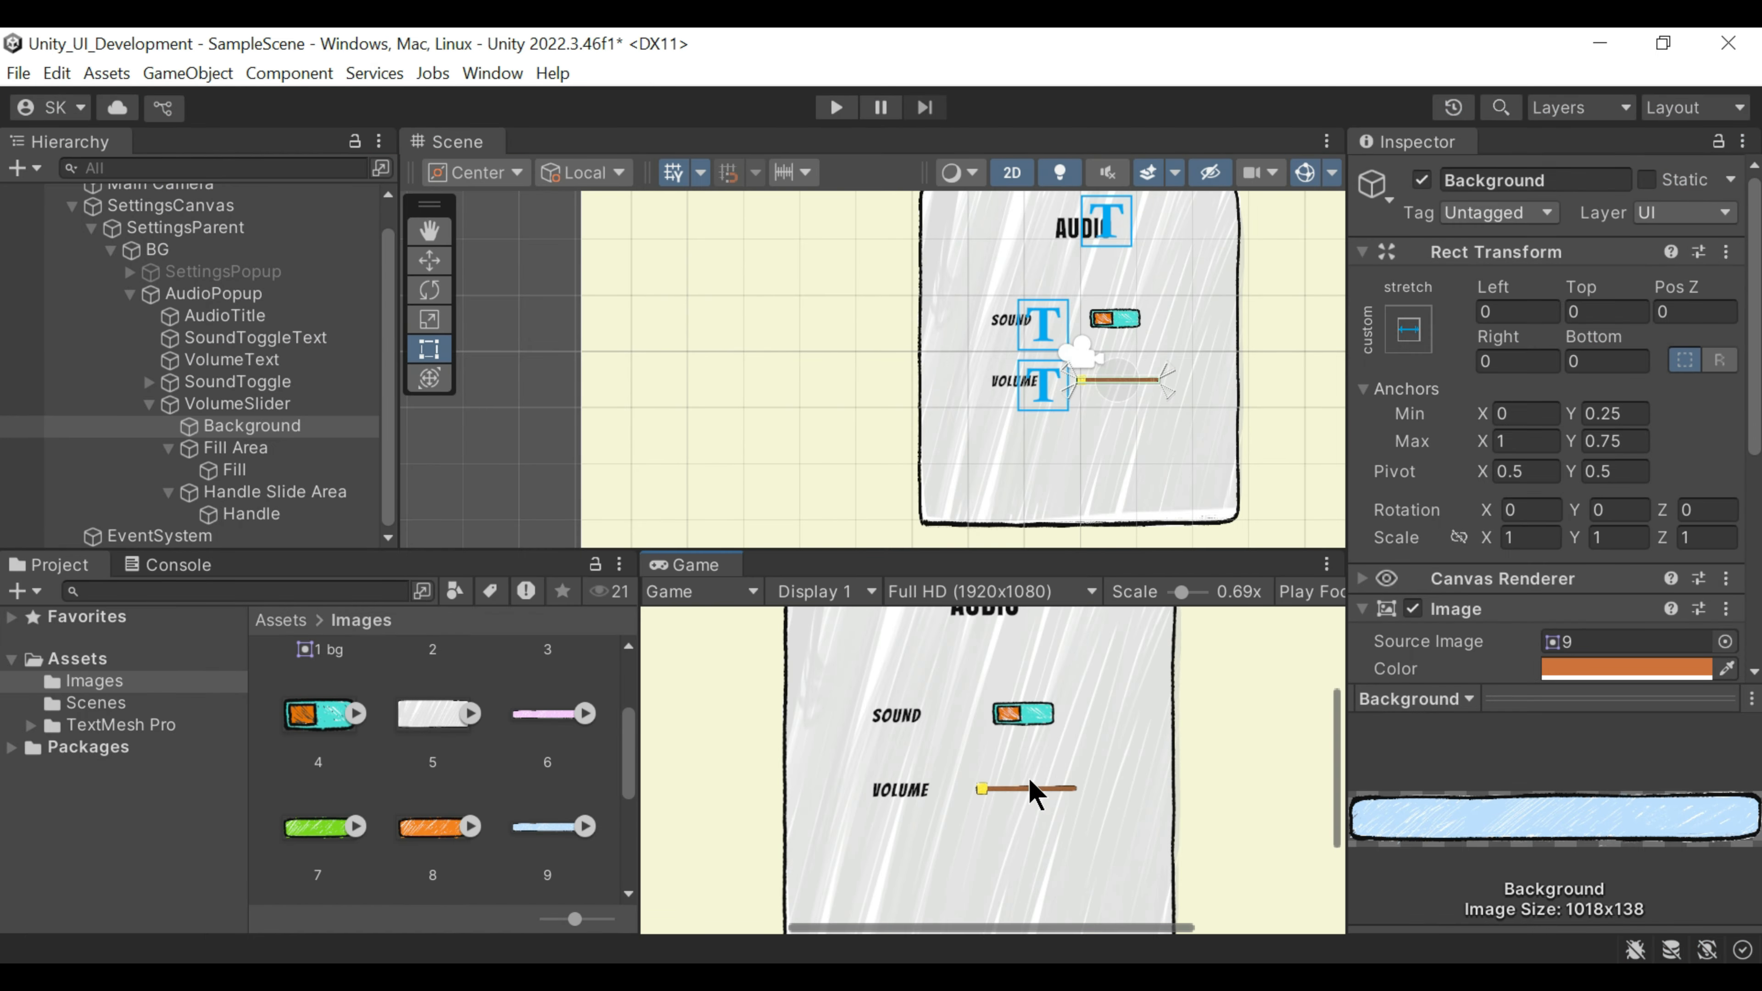
scroll(1033, 794, down, 8)
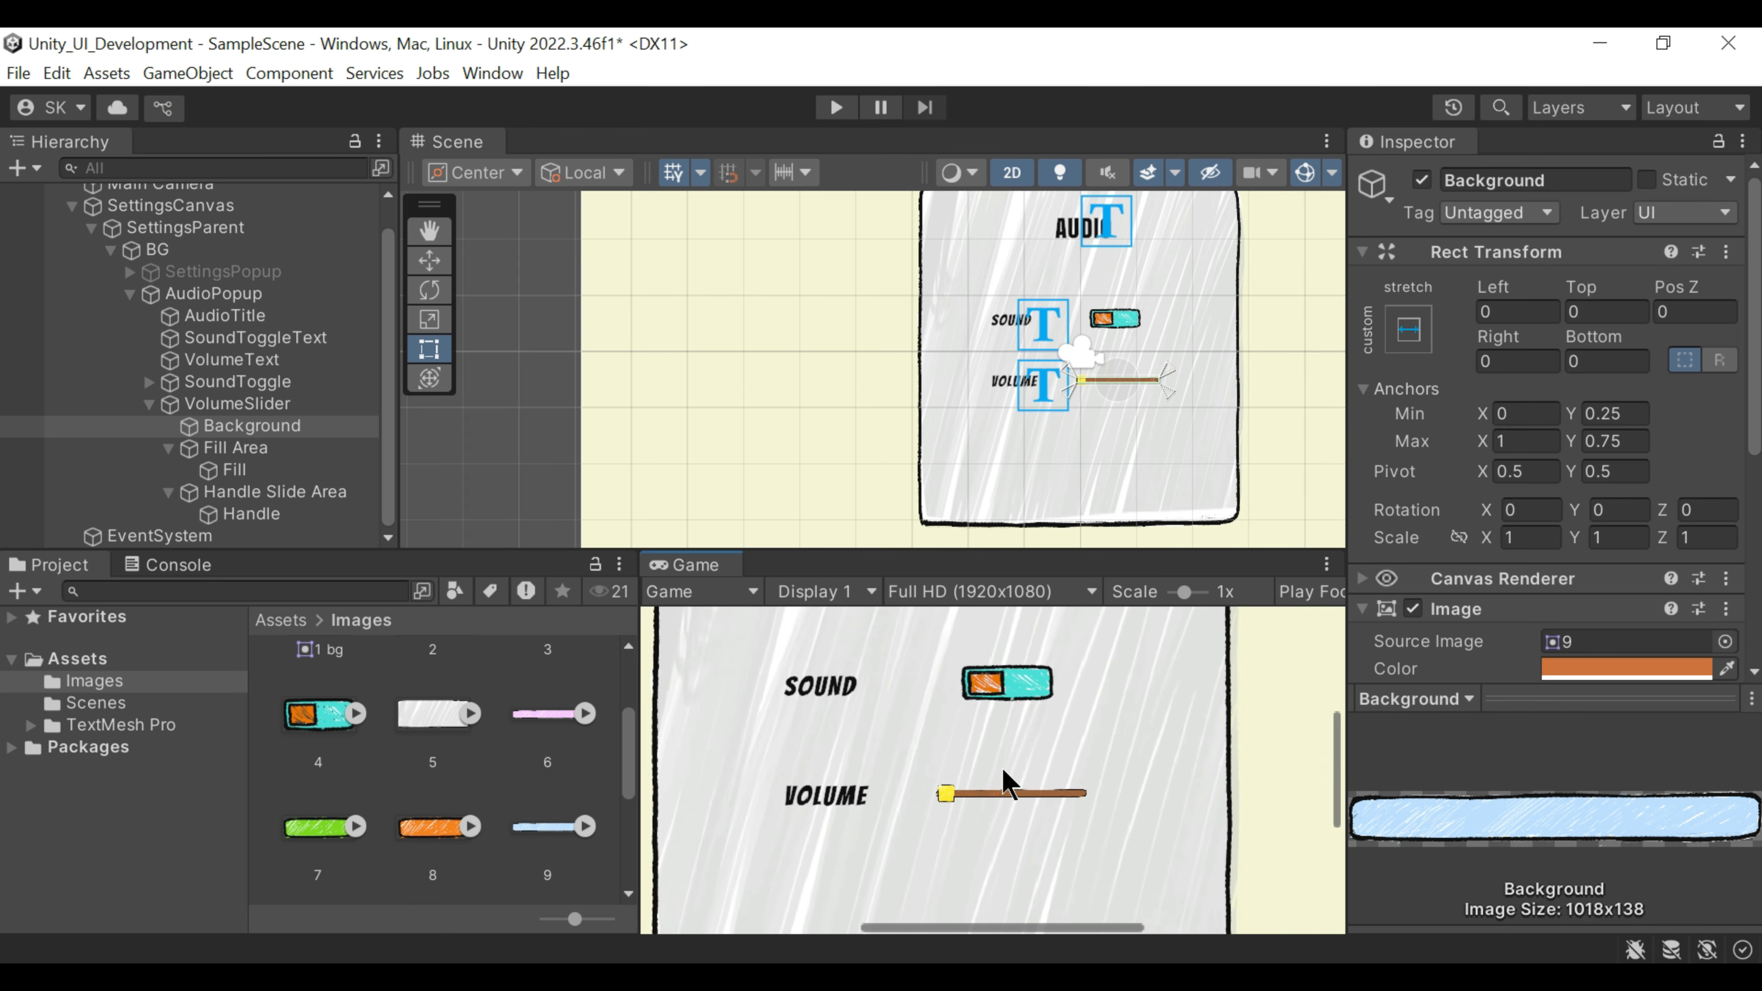
scroll(1006, 776, down, 2)
Step: Collapse AudioPopup's hierarchy and deactivate the AudioPopup object
click(149, 404)
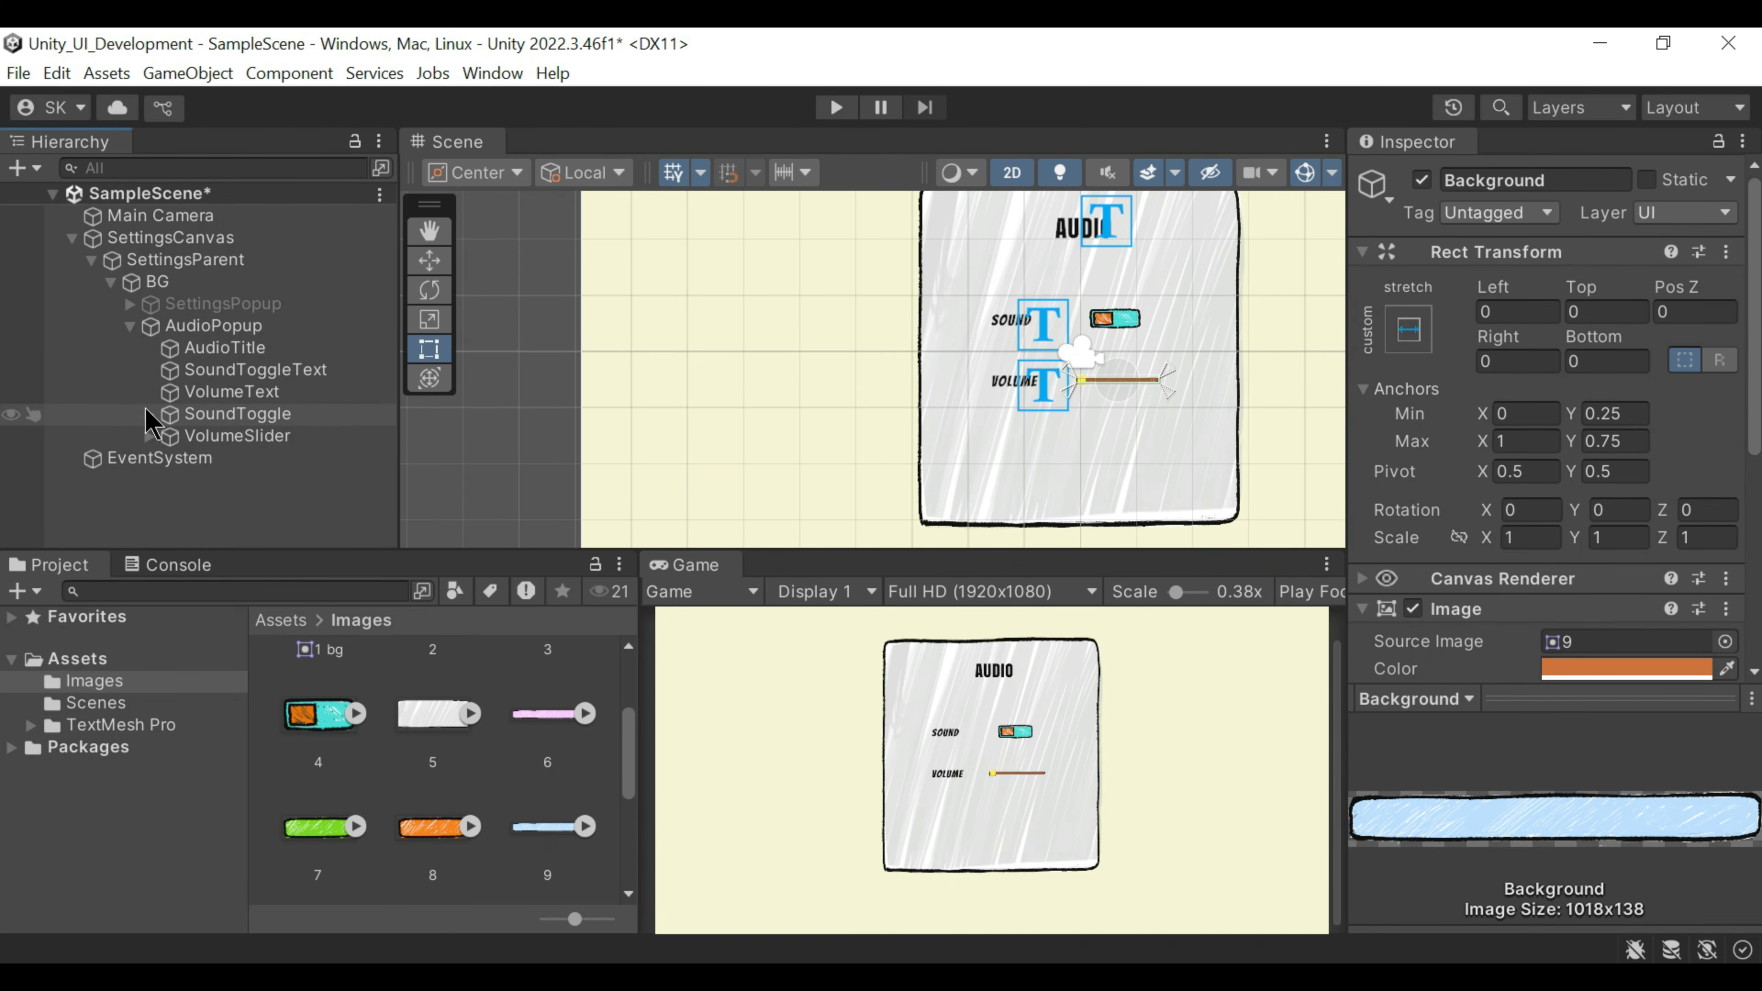
click(130, 326)
click(220, 327)
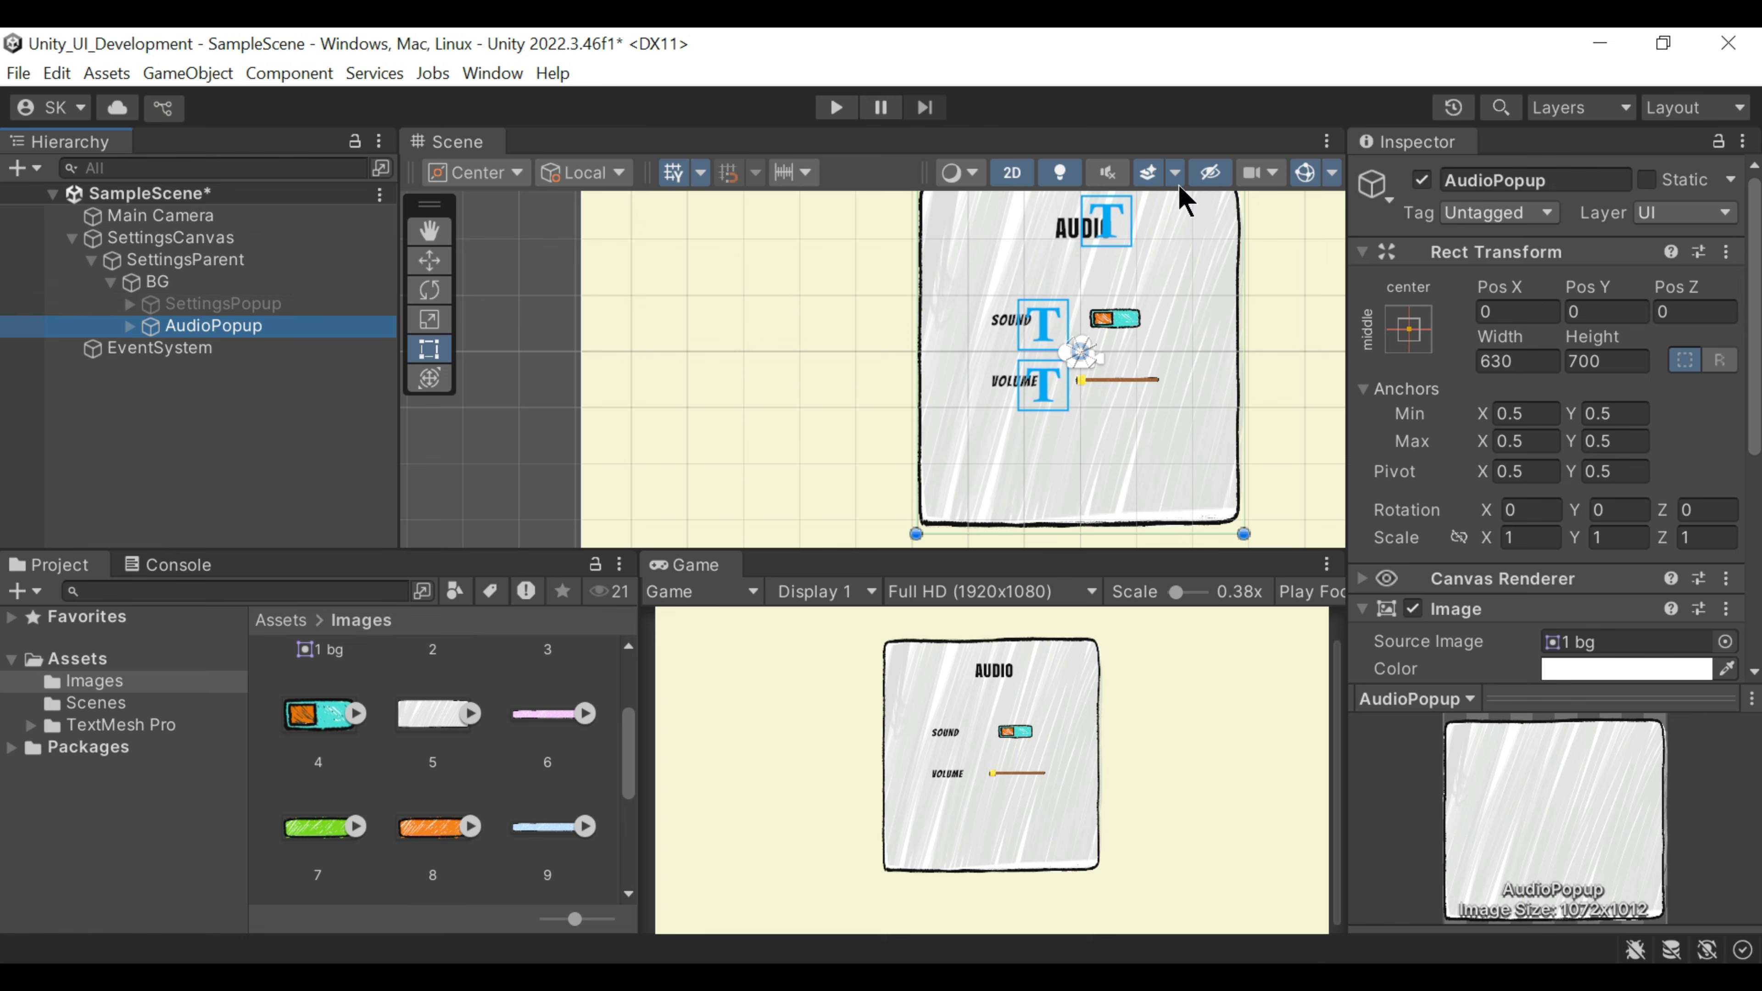
click(1421, 180)
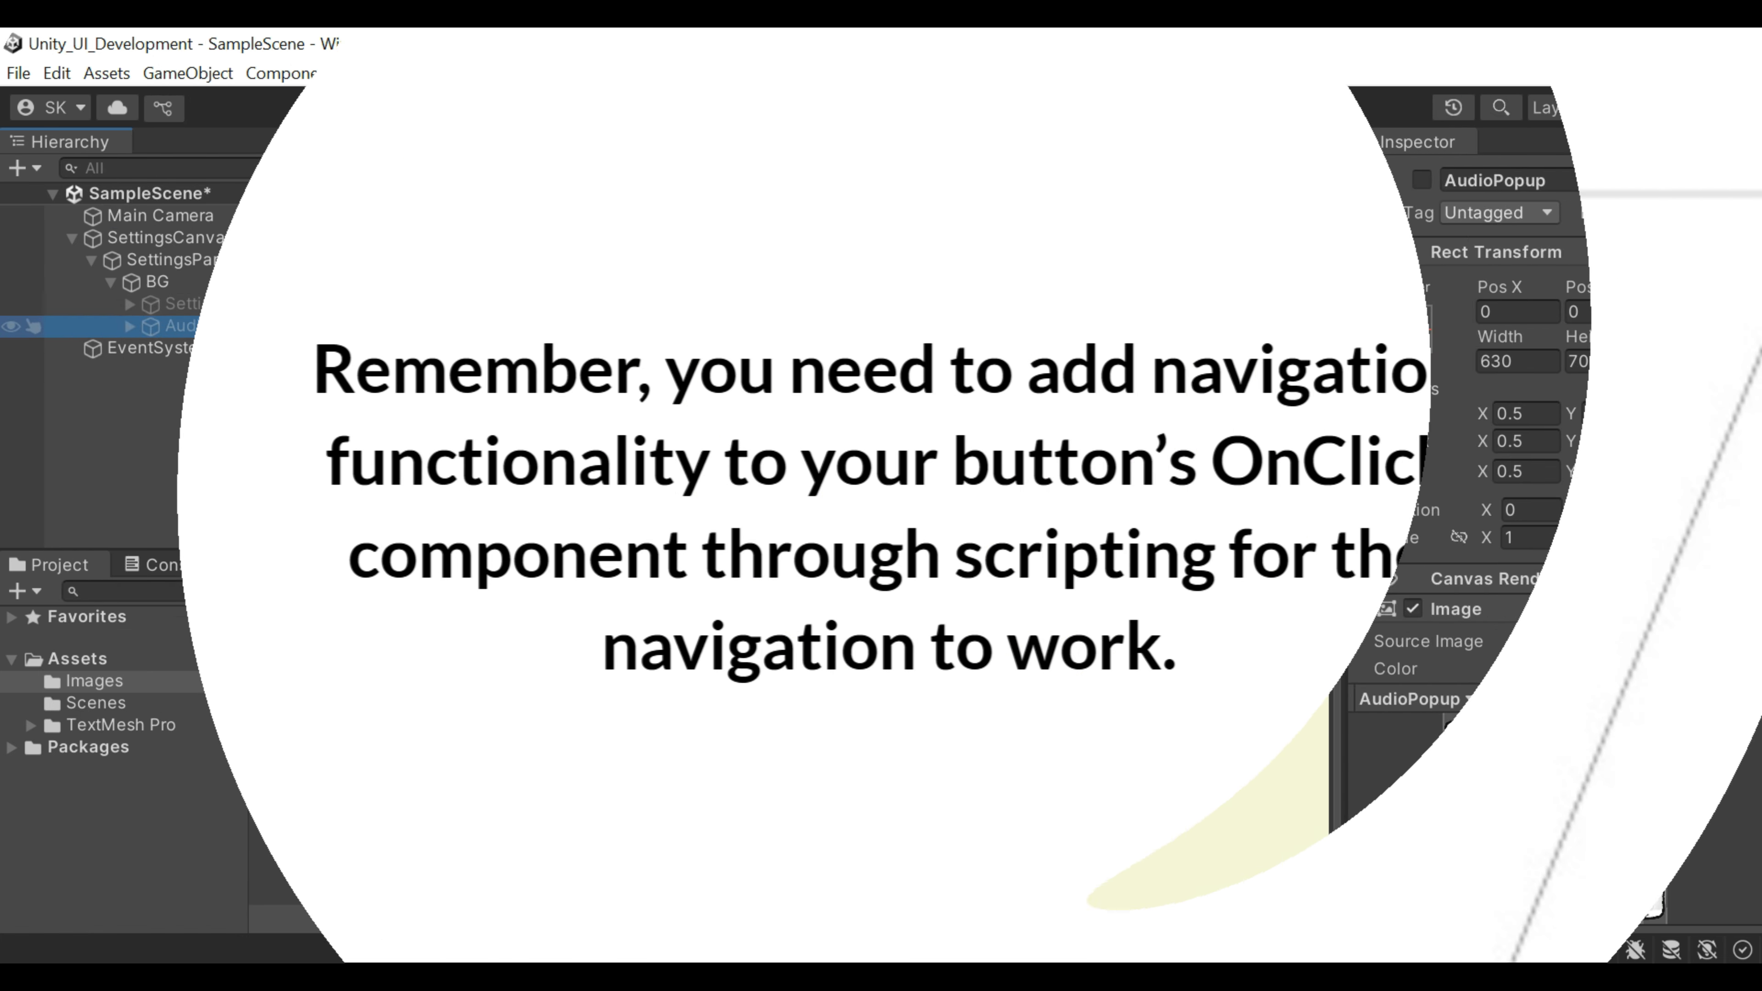